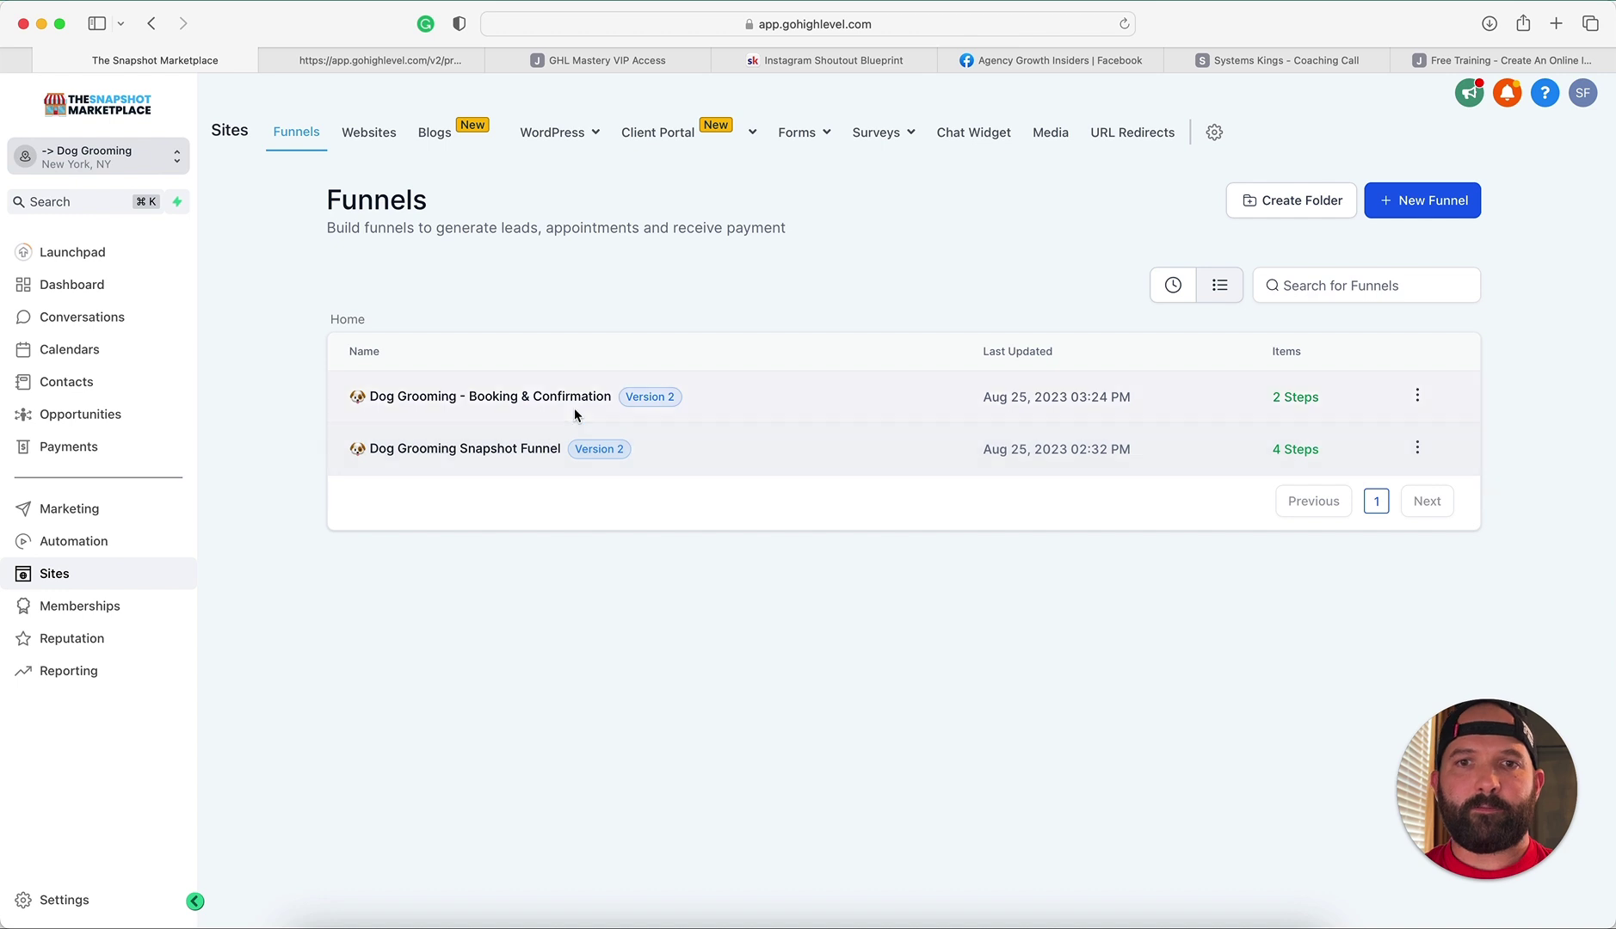
Step: Open the Dog Grooming - Booking & Confirmation funnel and preview its Schedule Appointment page, then return to the funnel steps
click(515, 399)
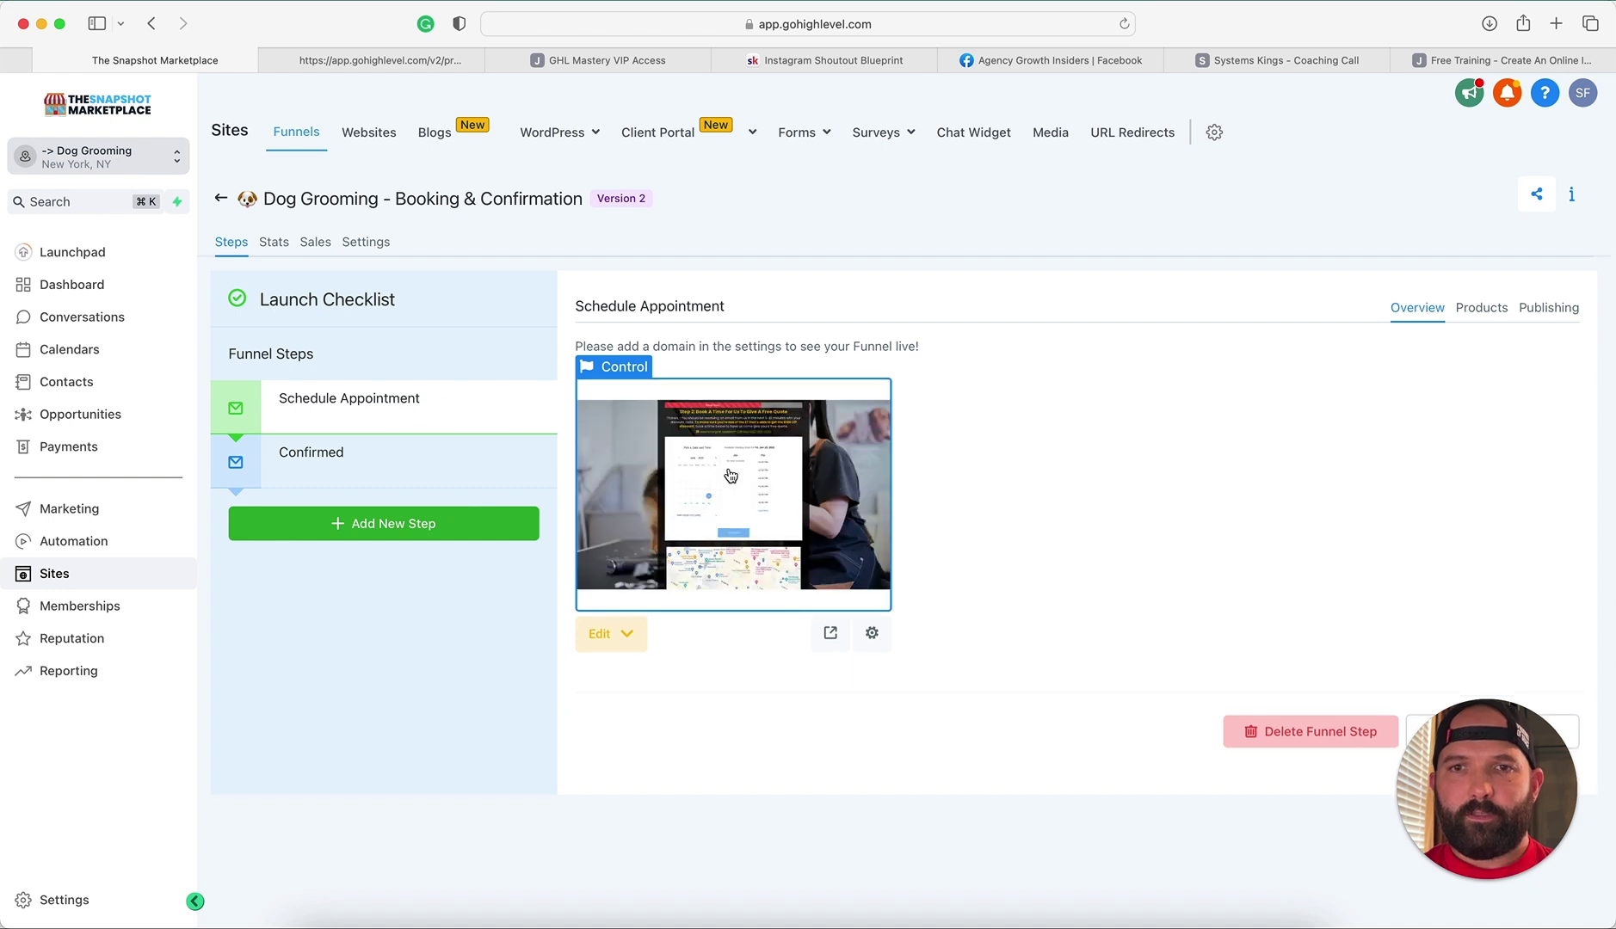
click(830, 633)
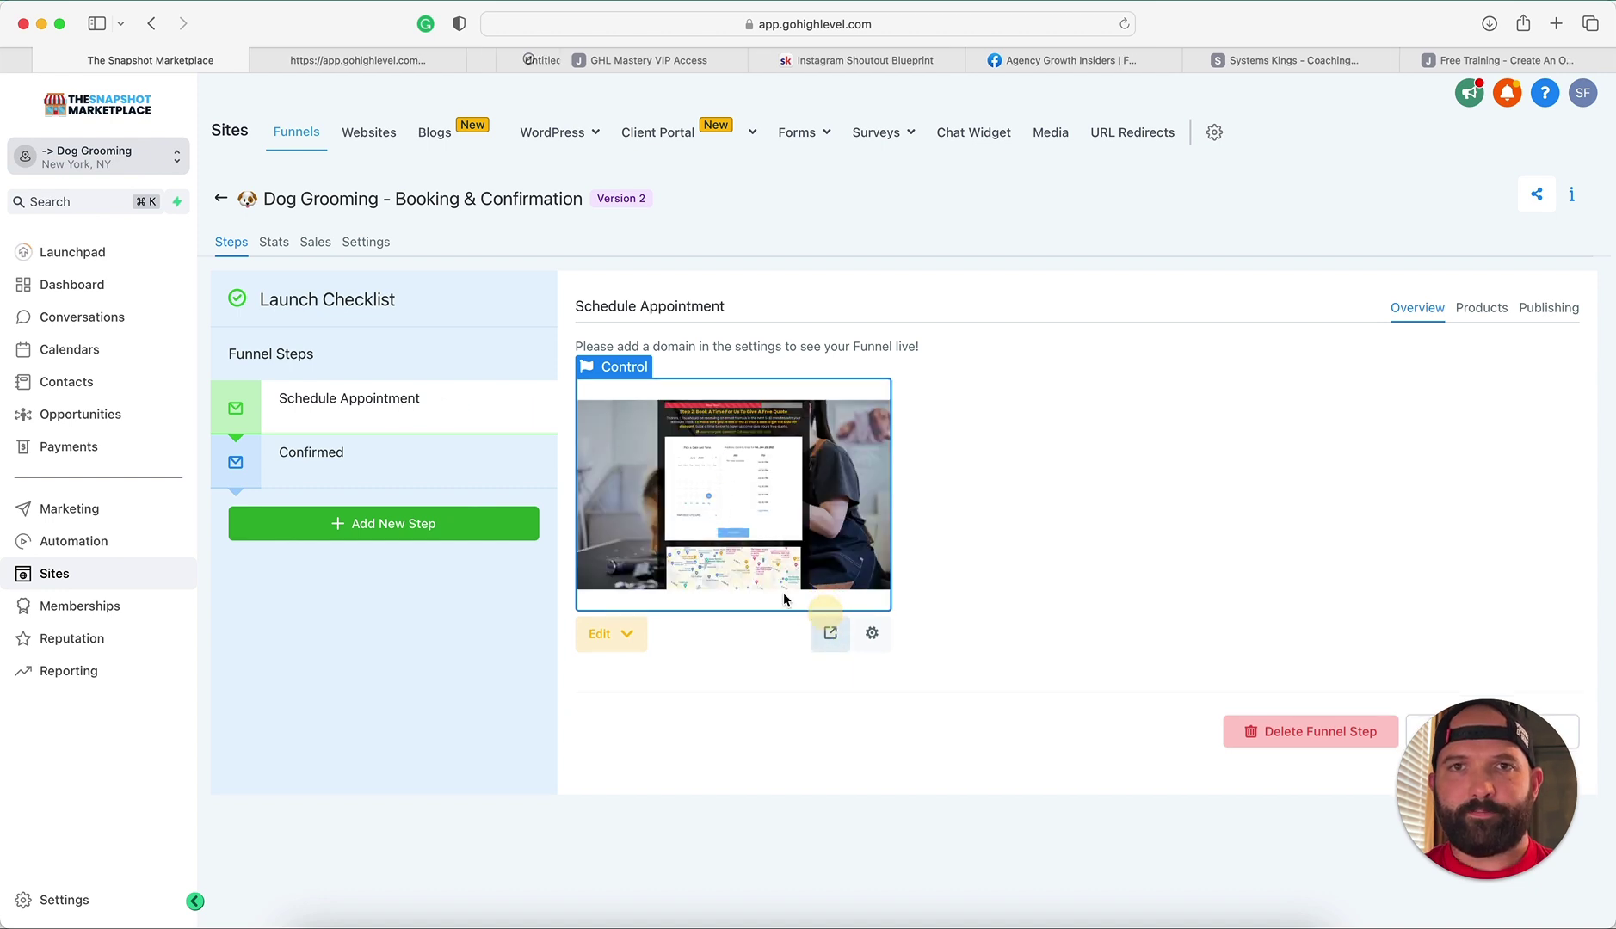
click(535, 60)
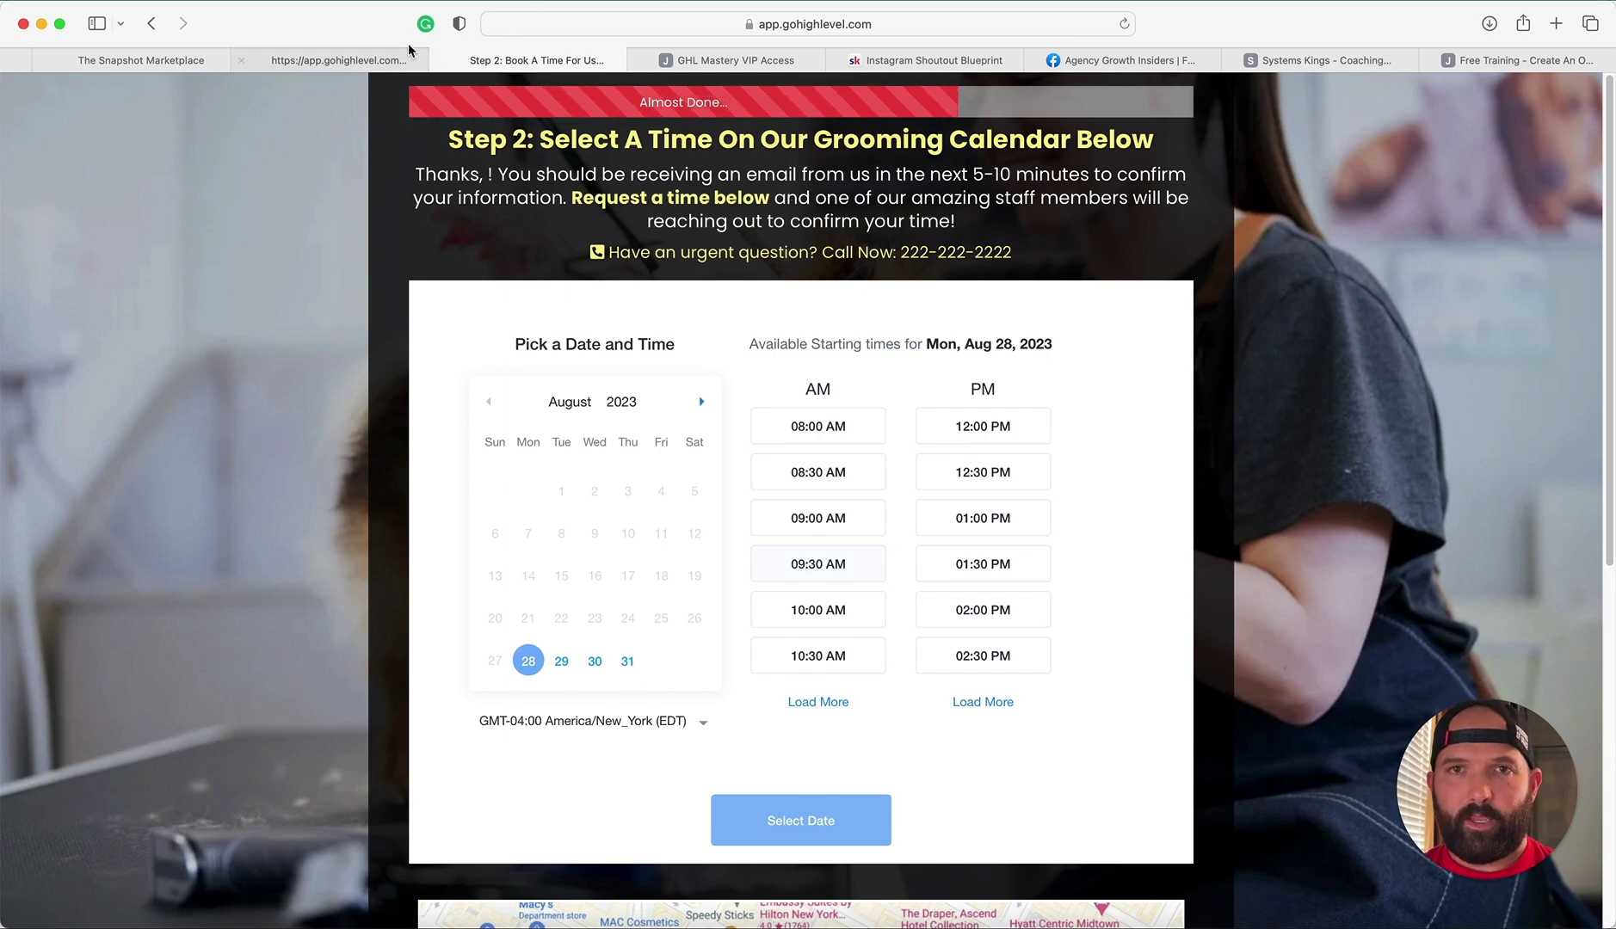
click(440, 60)
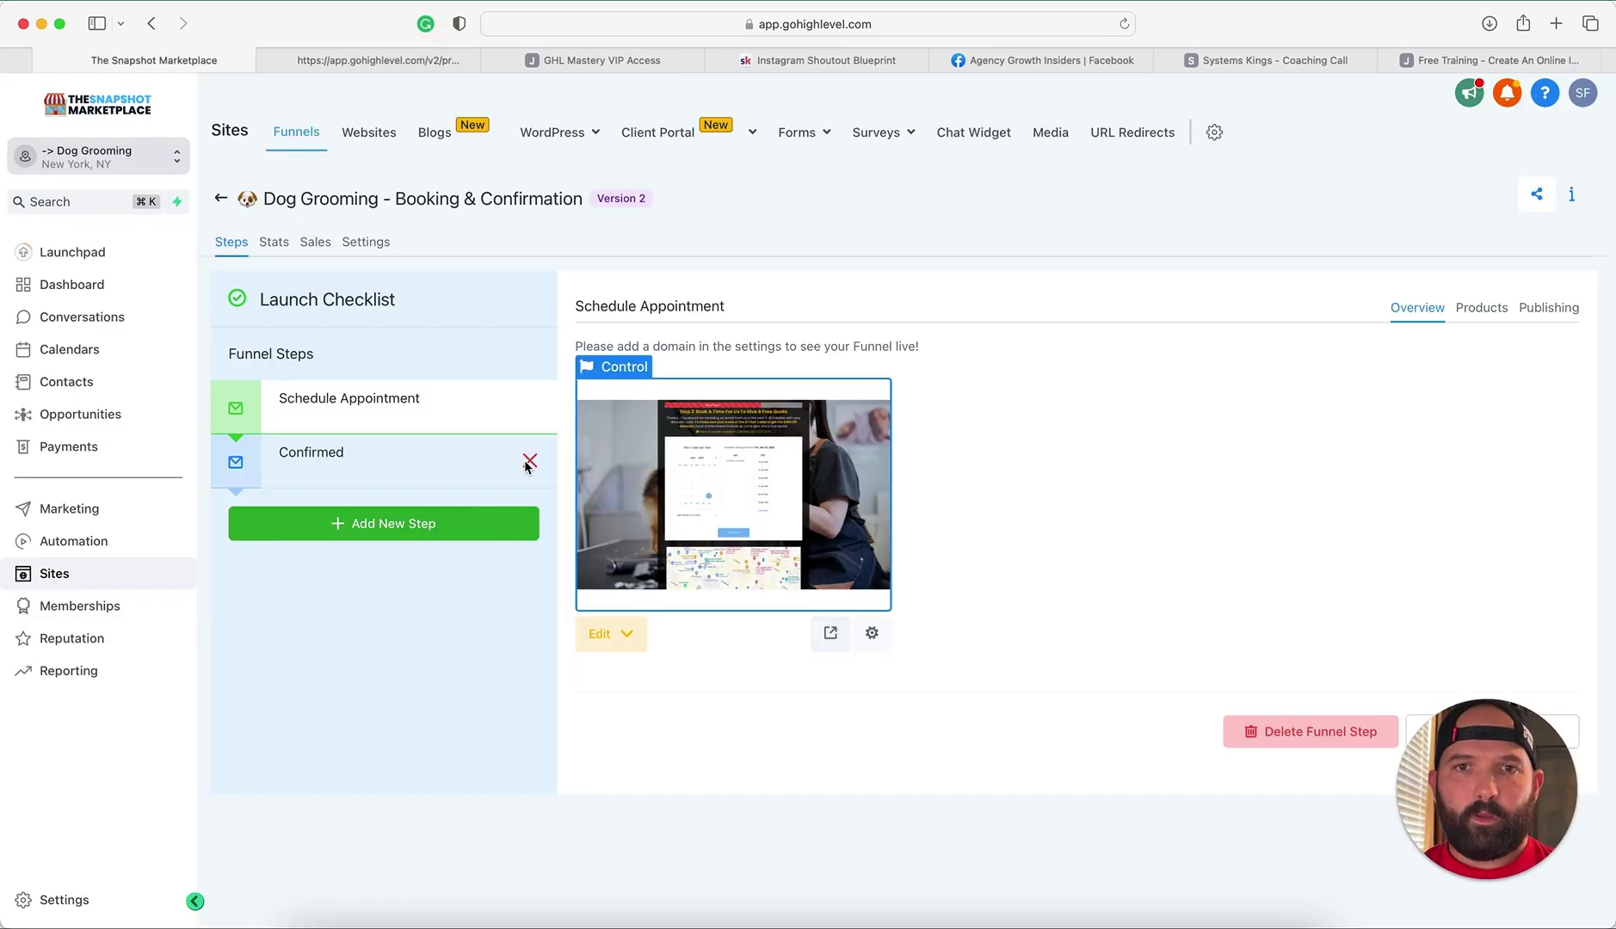
Step: Preview the funnel's Confirmed page, highlight its thank-you message, and return to the funnel steps
click(337, 448)
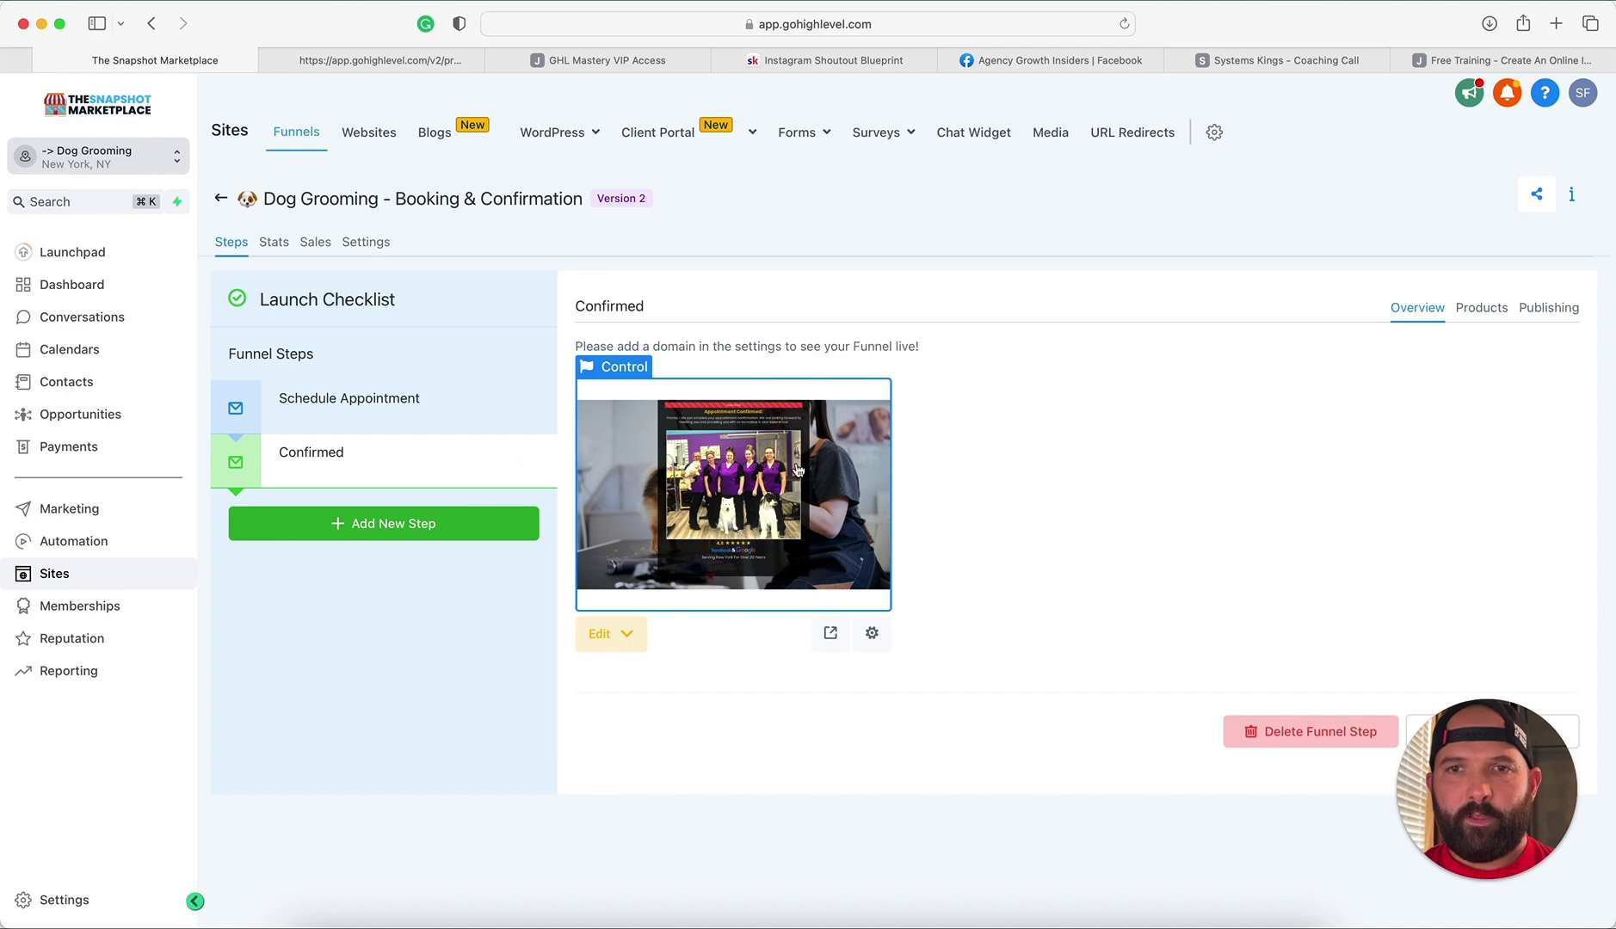
click(830, 634)
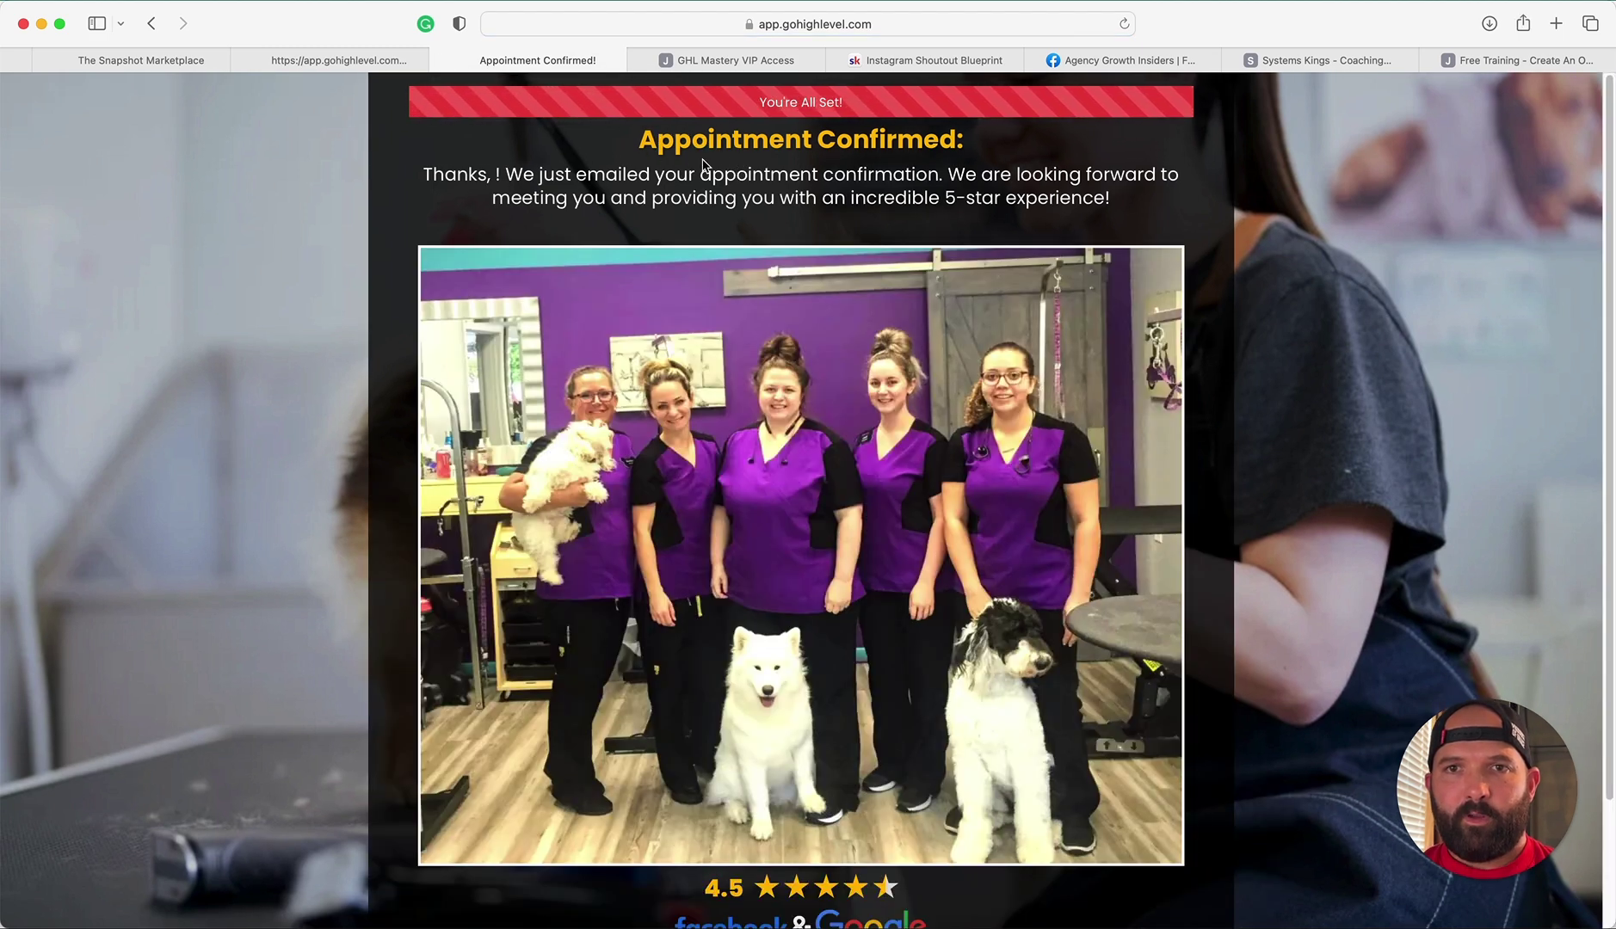
drag(423, 174, 926, 176)
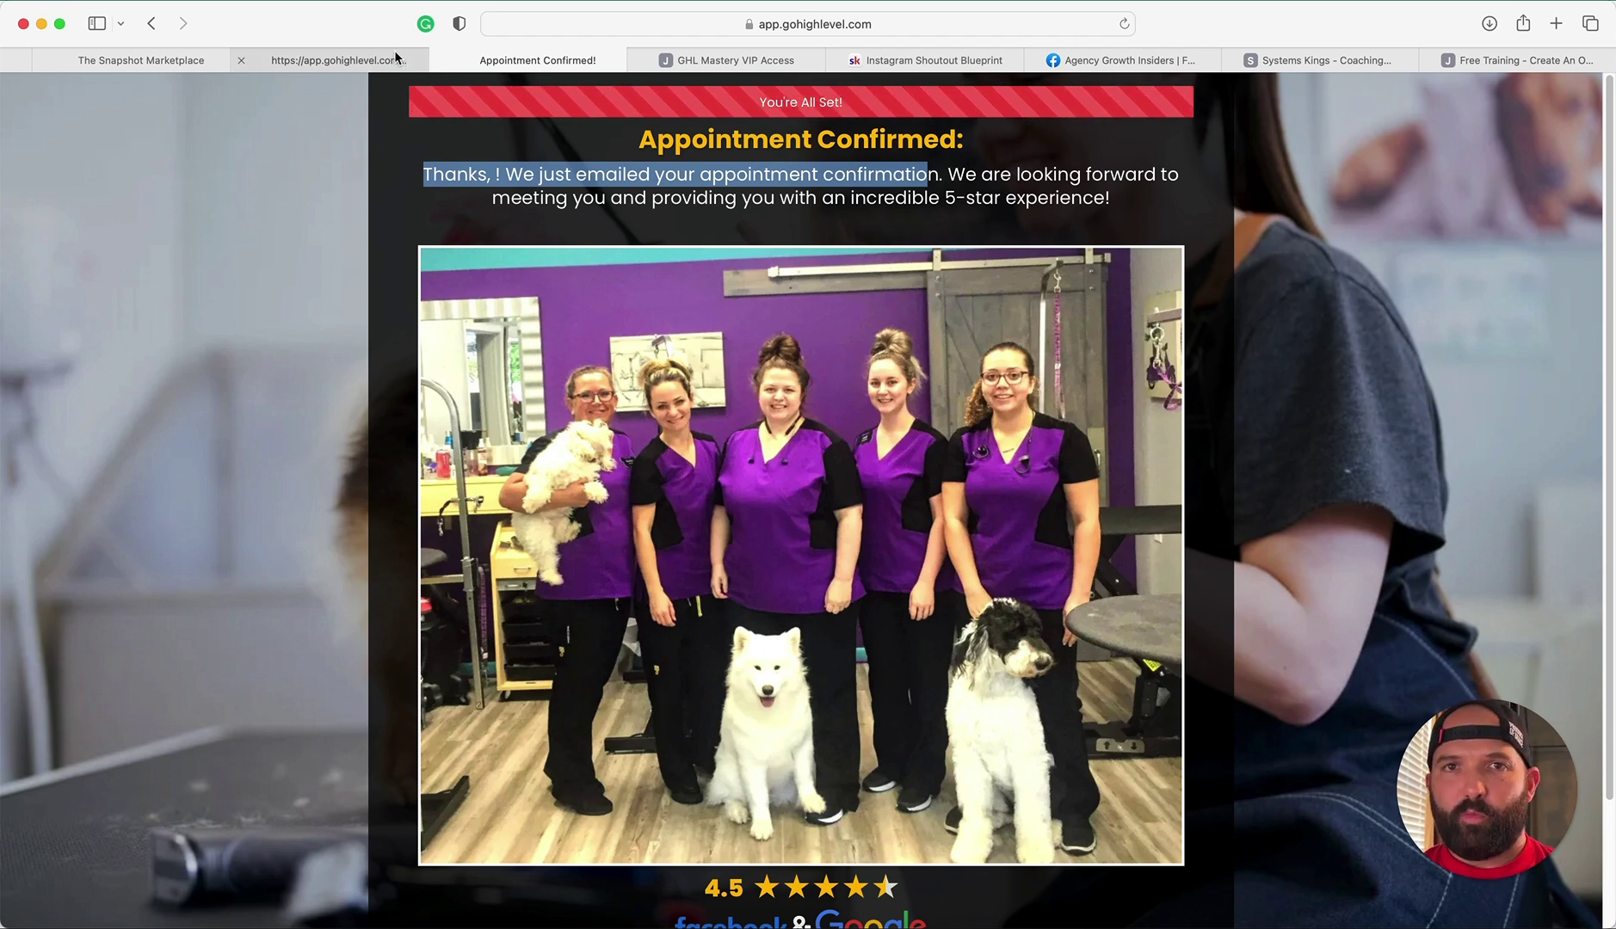
click(438, 61)
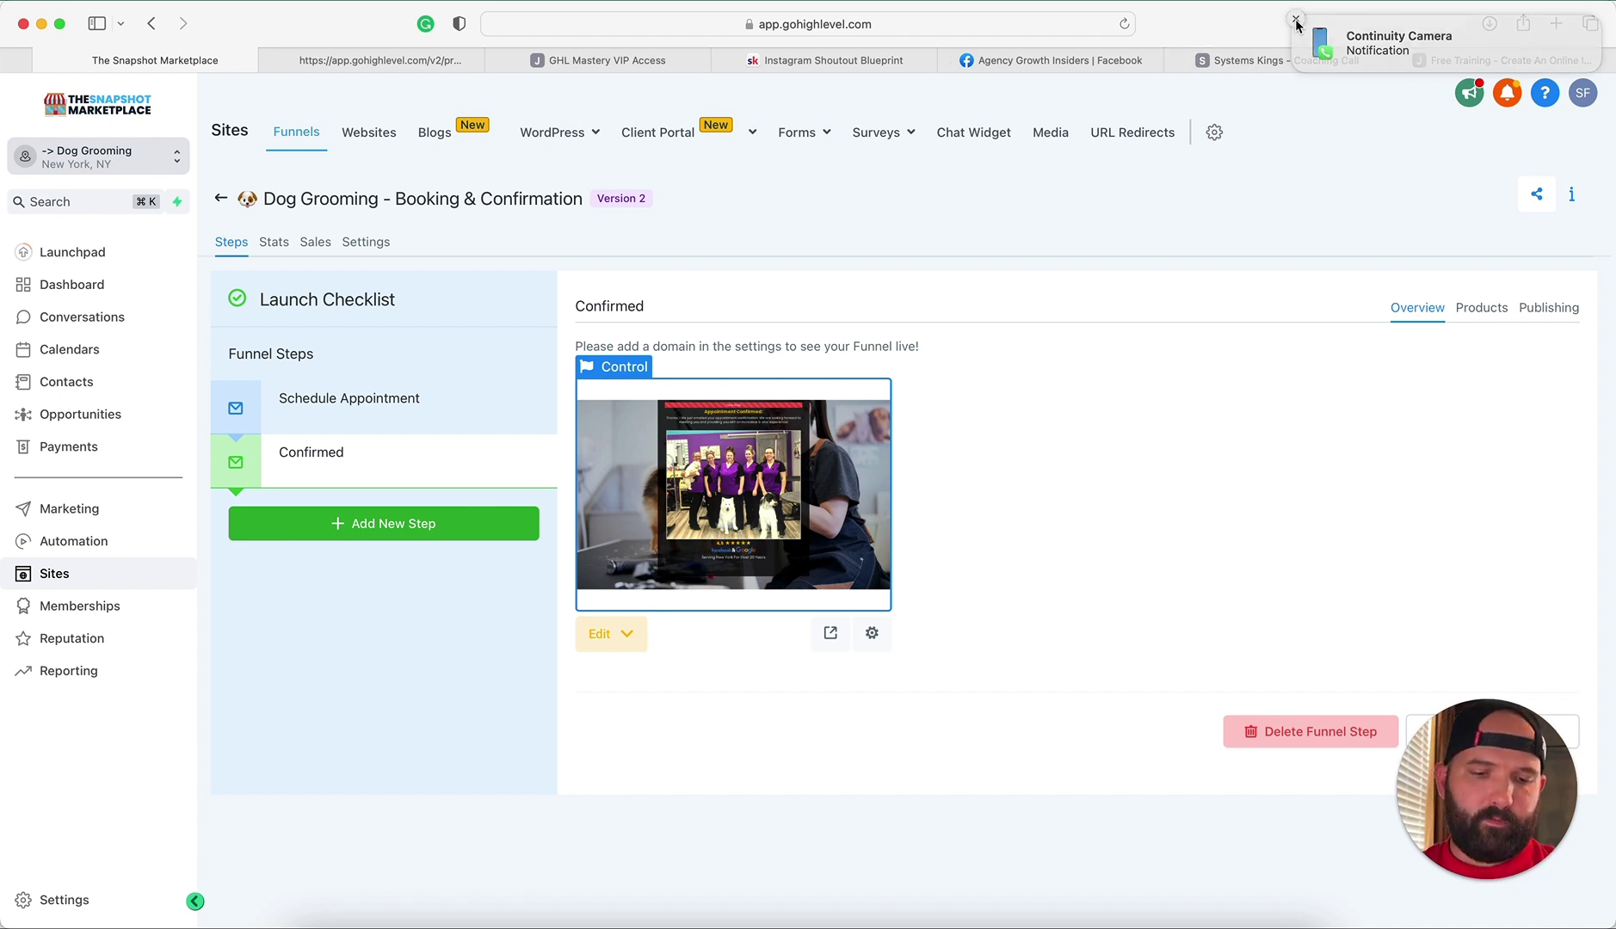
click(1295, 19)
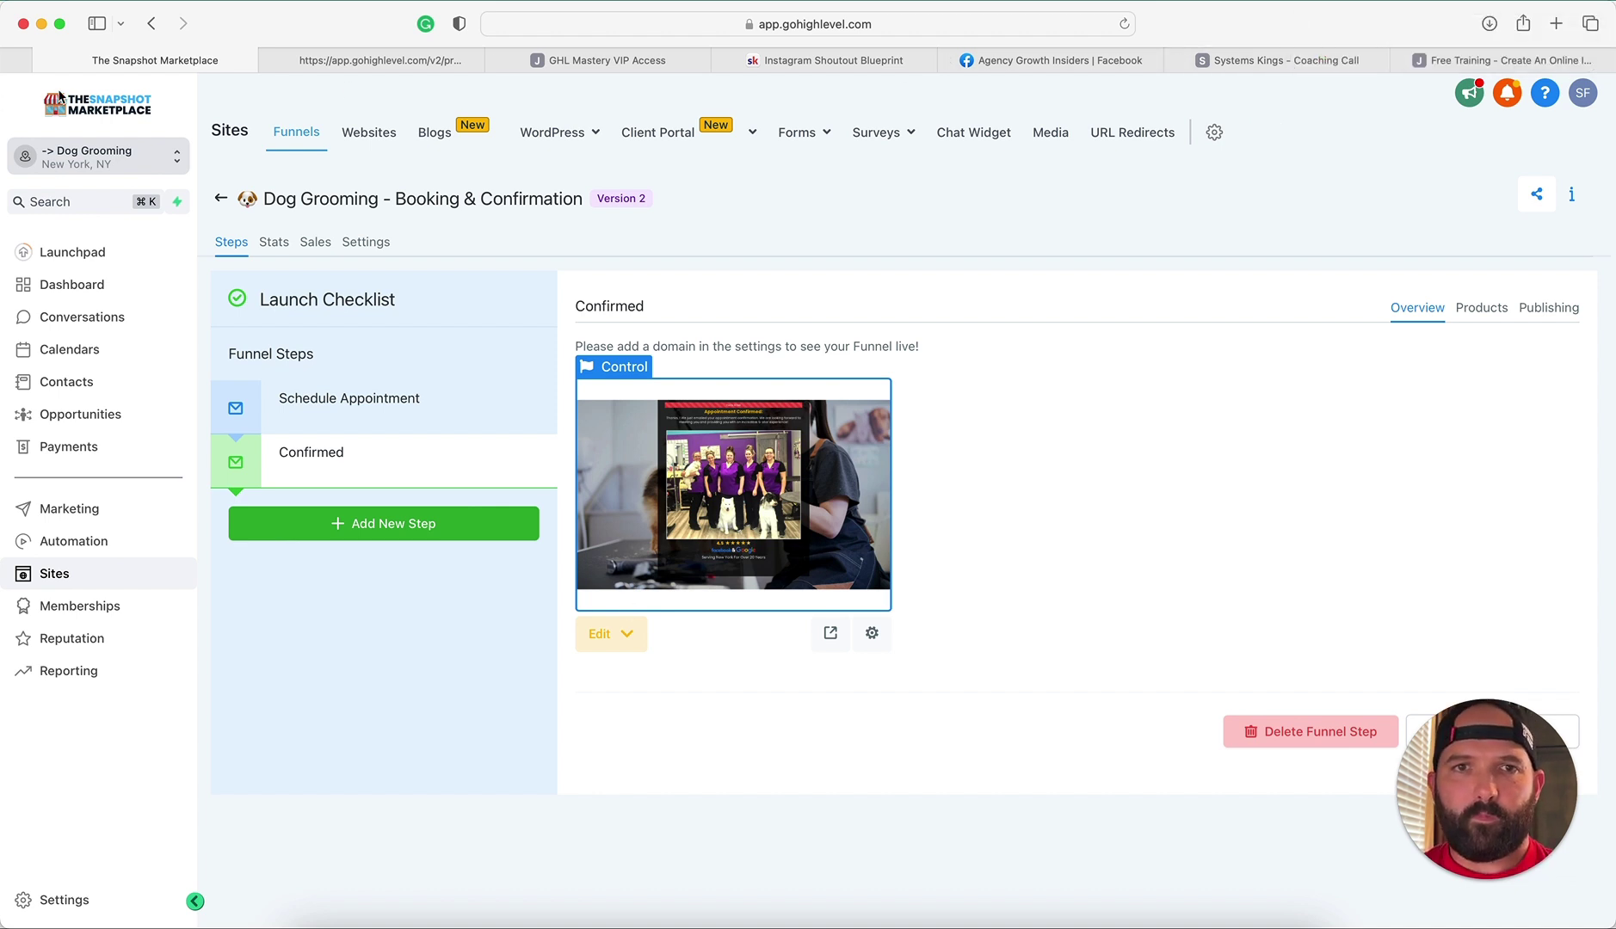
Step: Open the Dog Grooming Snapshot Funnel and preview the Offer Claim V1.b (Survey Funnel) page with its discount voucher survey popup
click(220, 199)
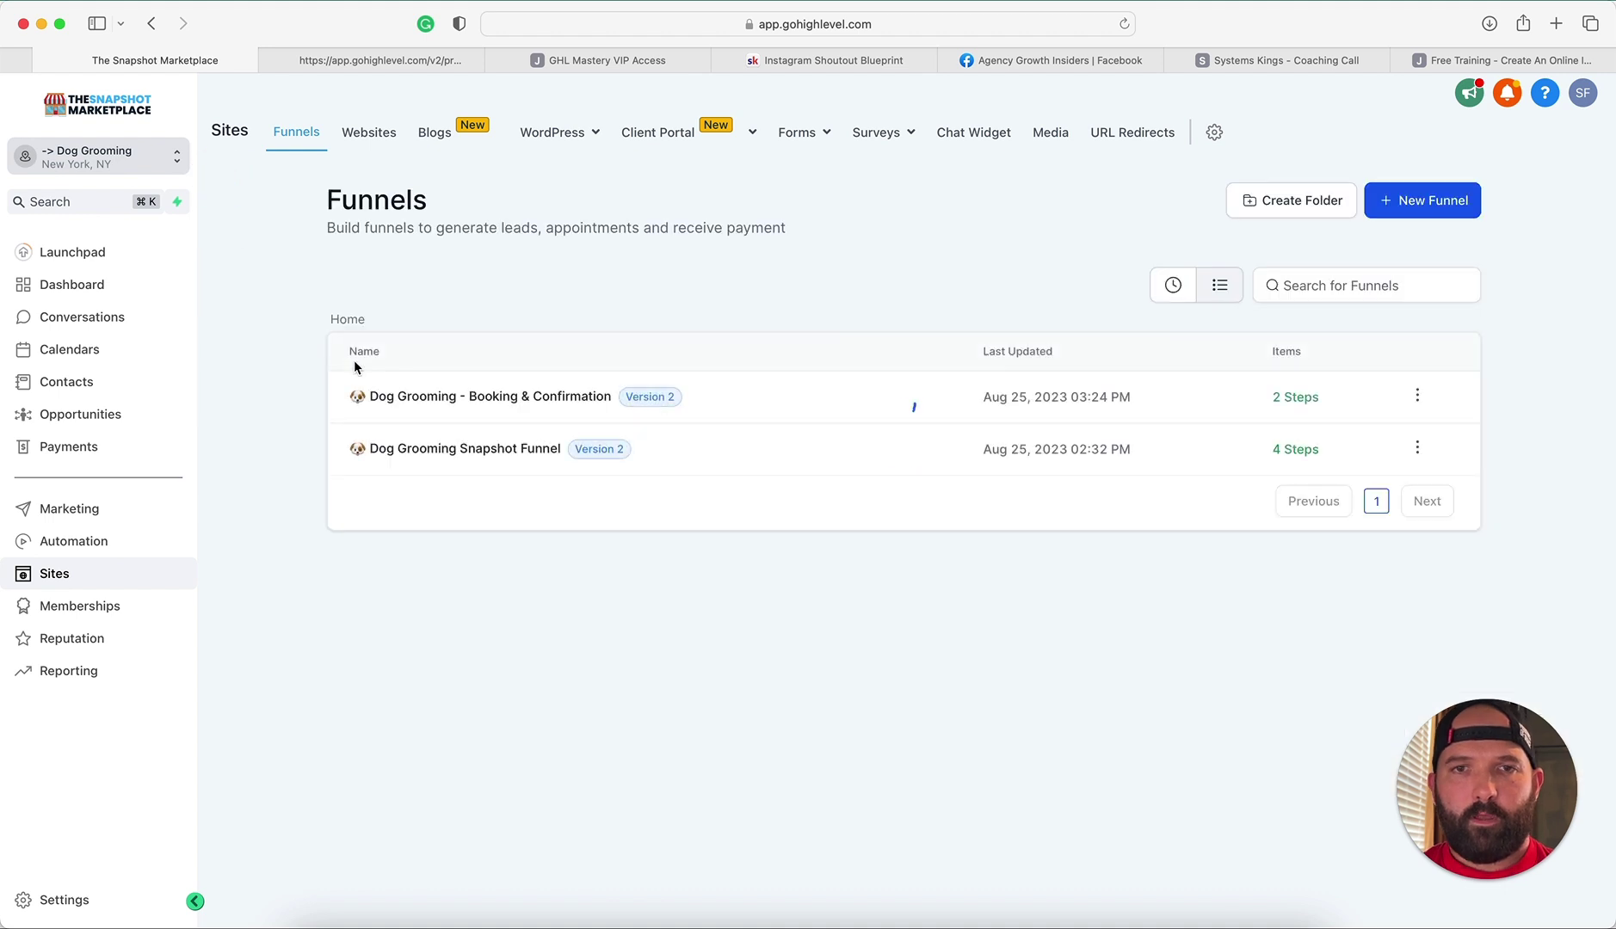
click(455, 450)
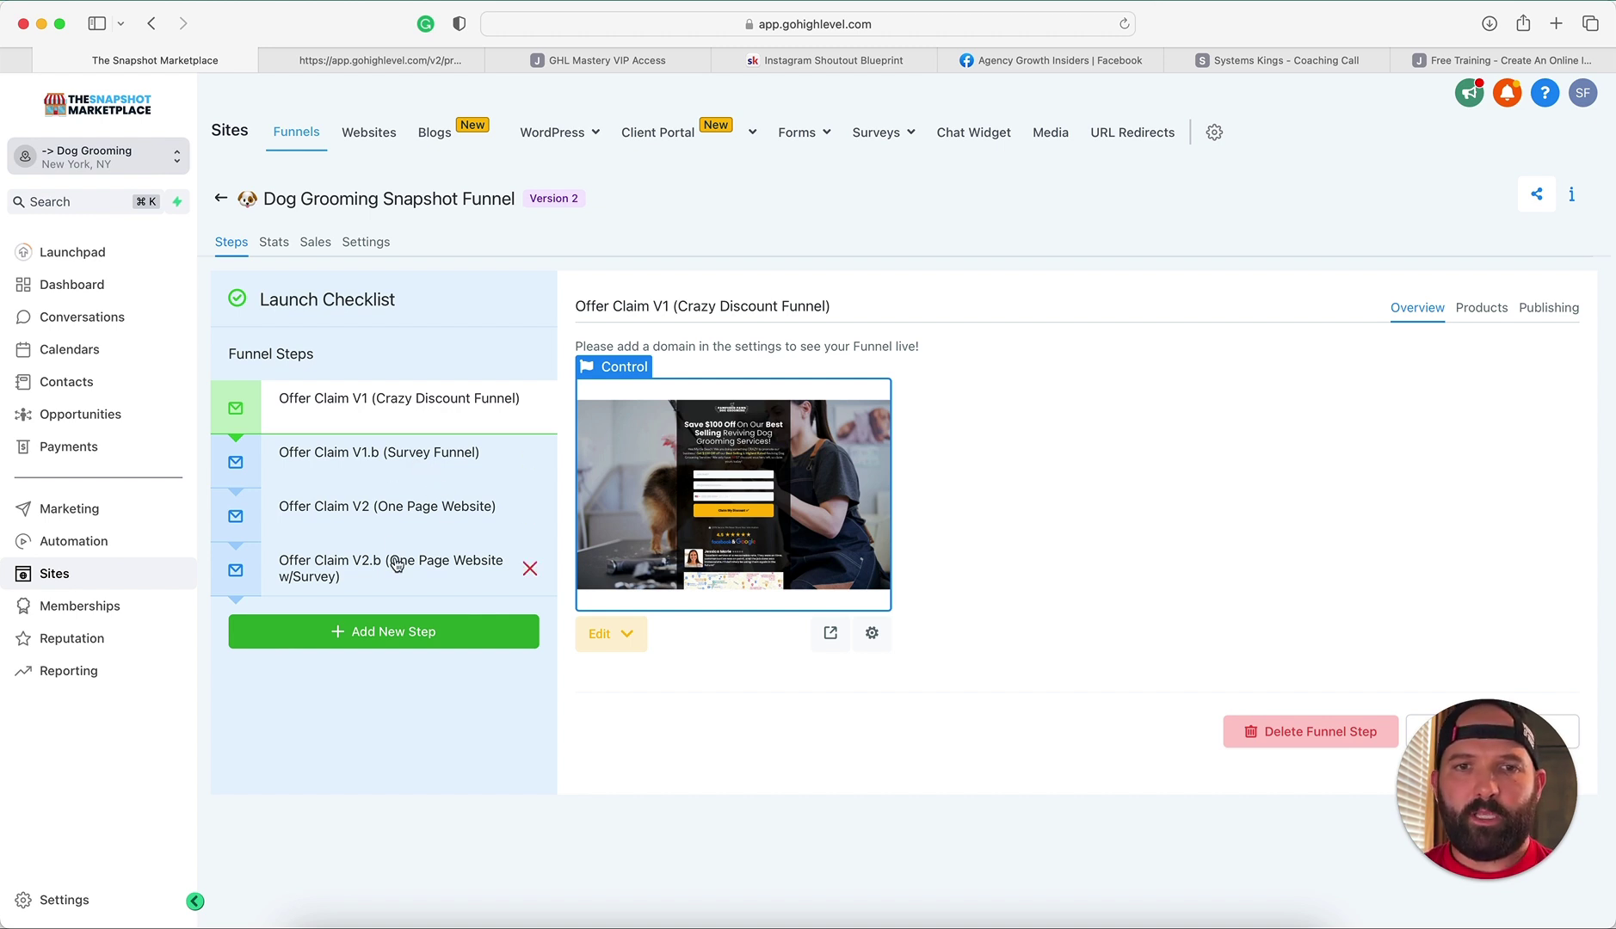
click(395, 463)
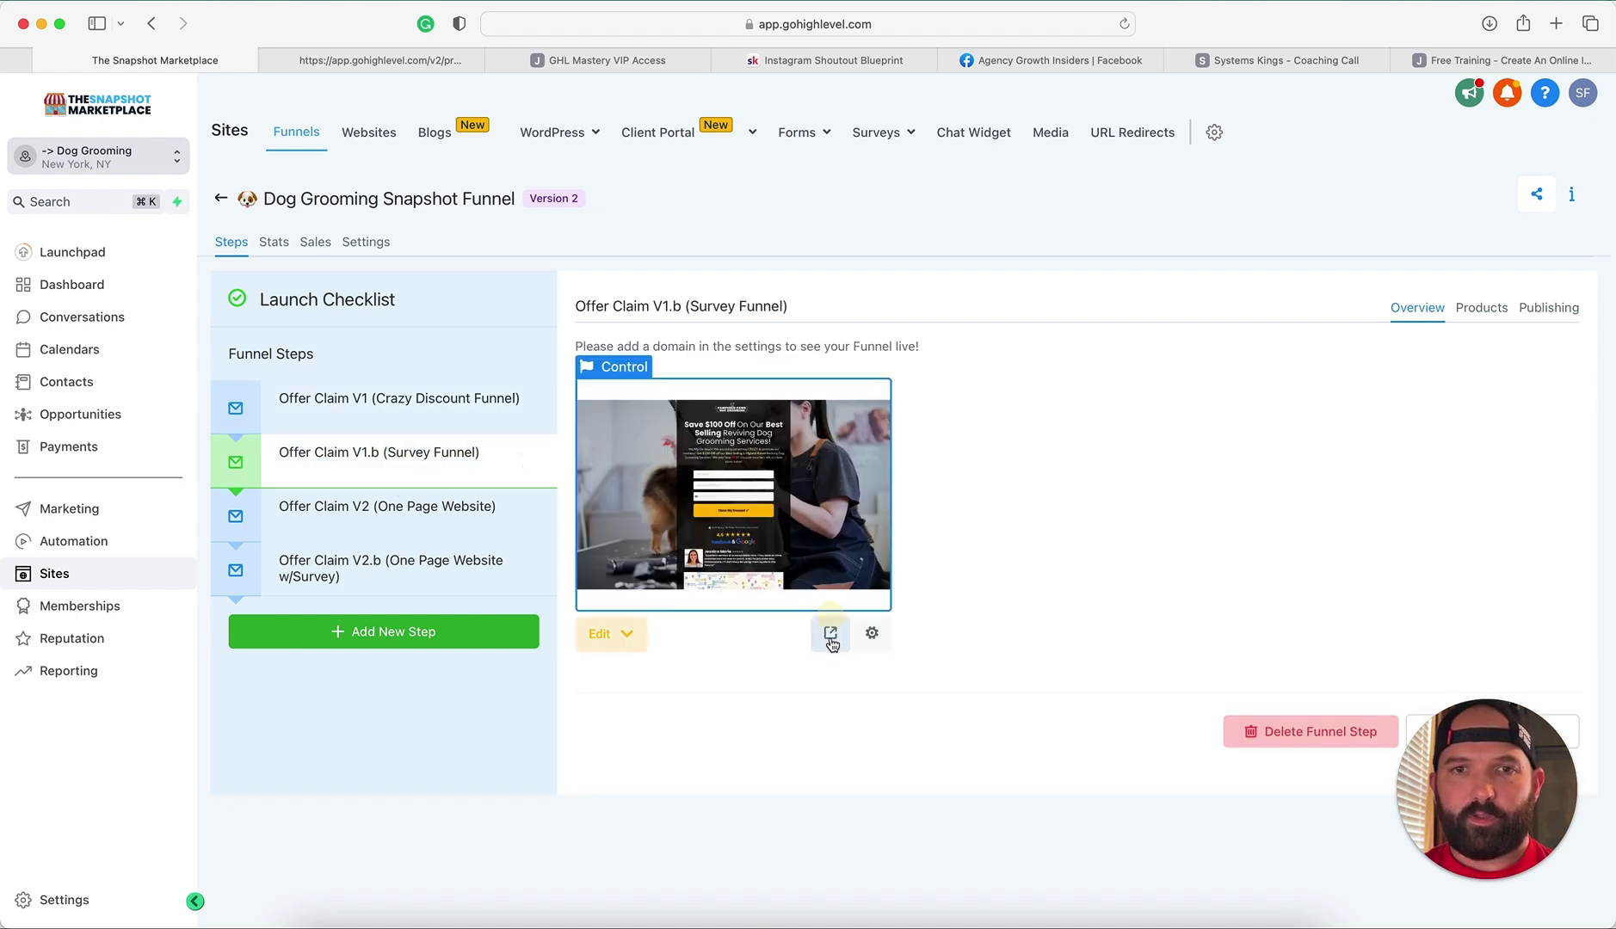
click(830, 635)
click(524, 62)
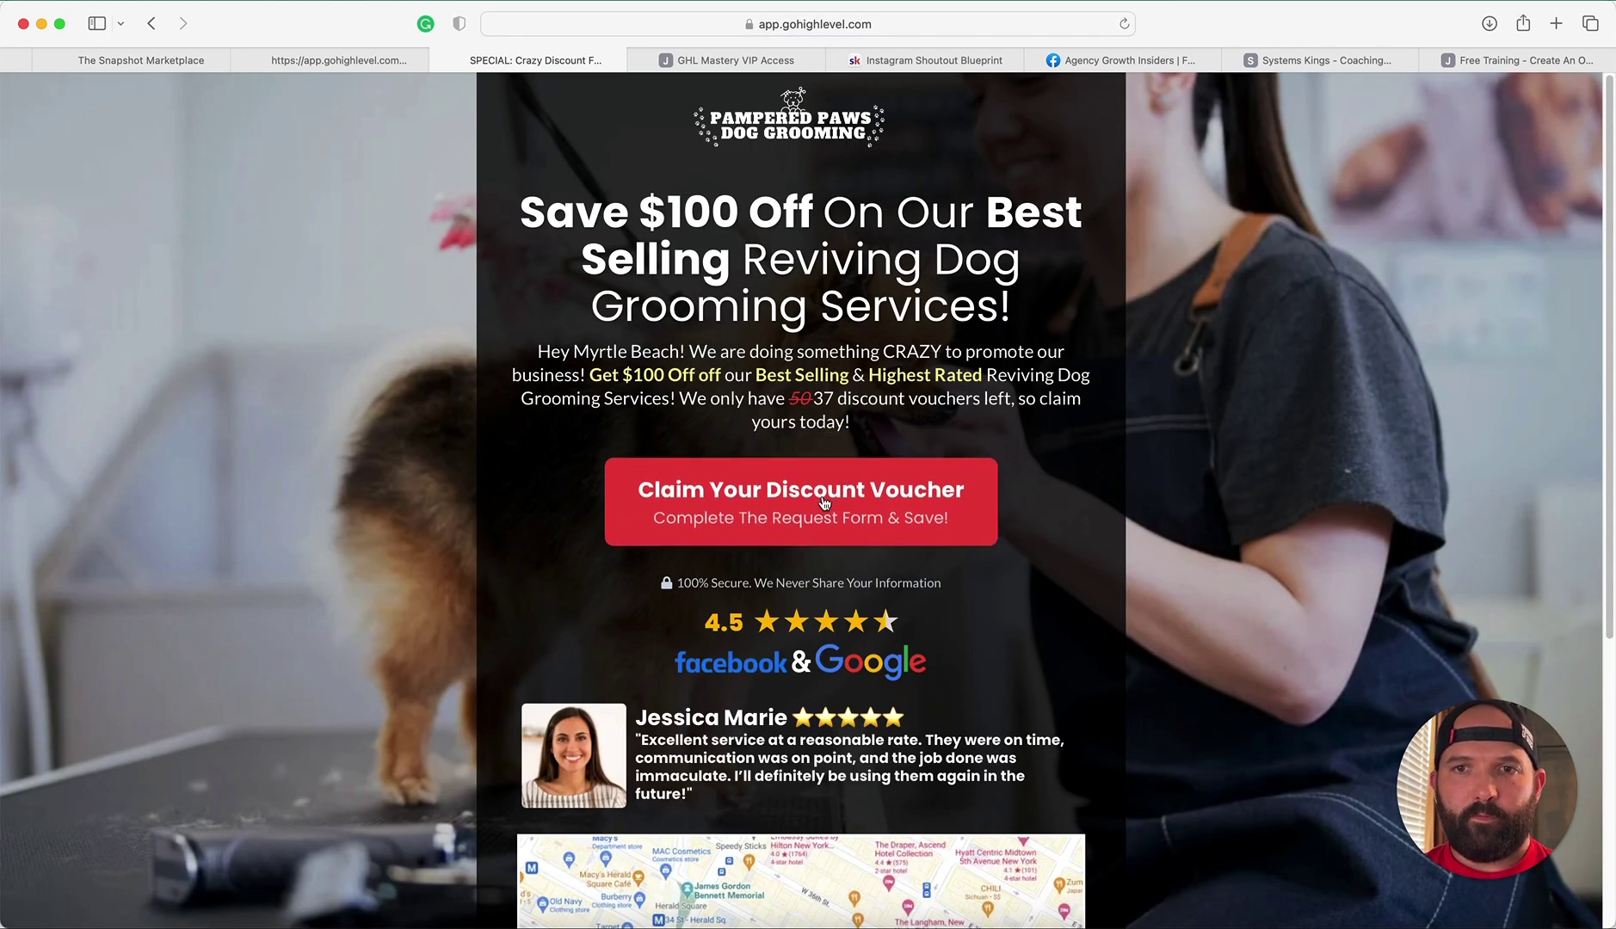
click(824, 503)
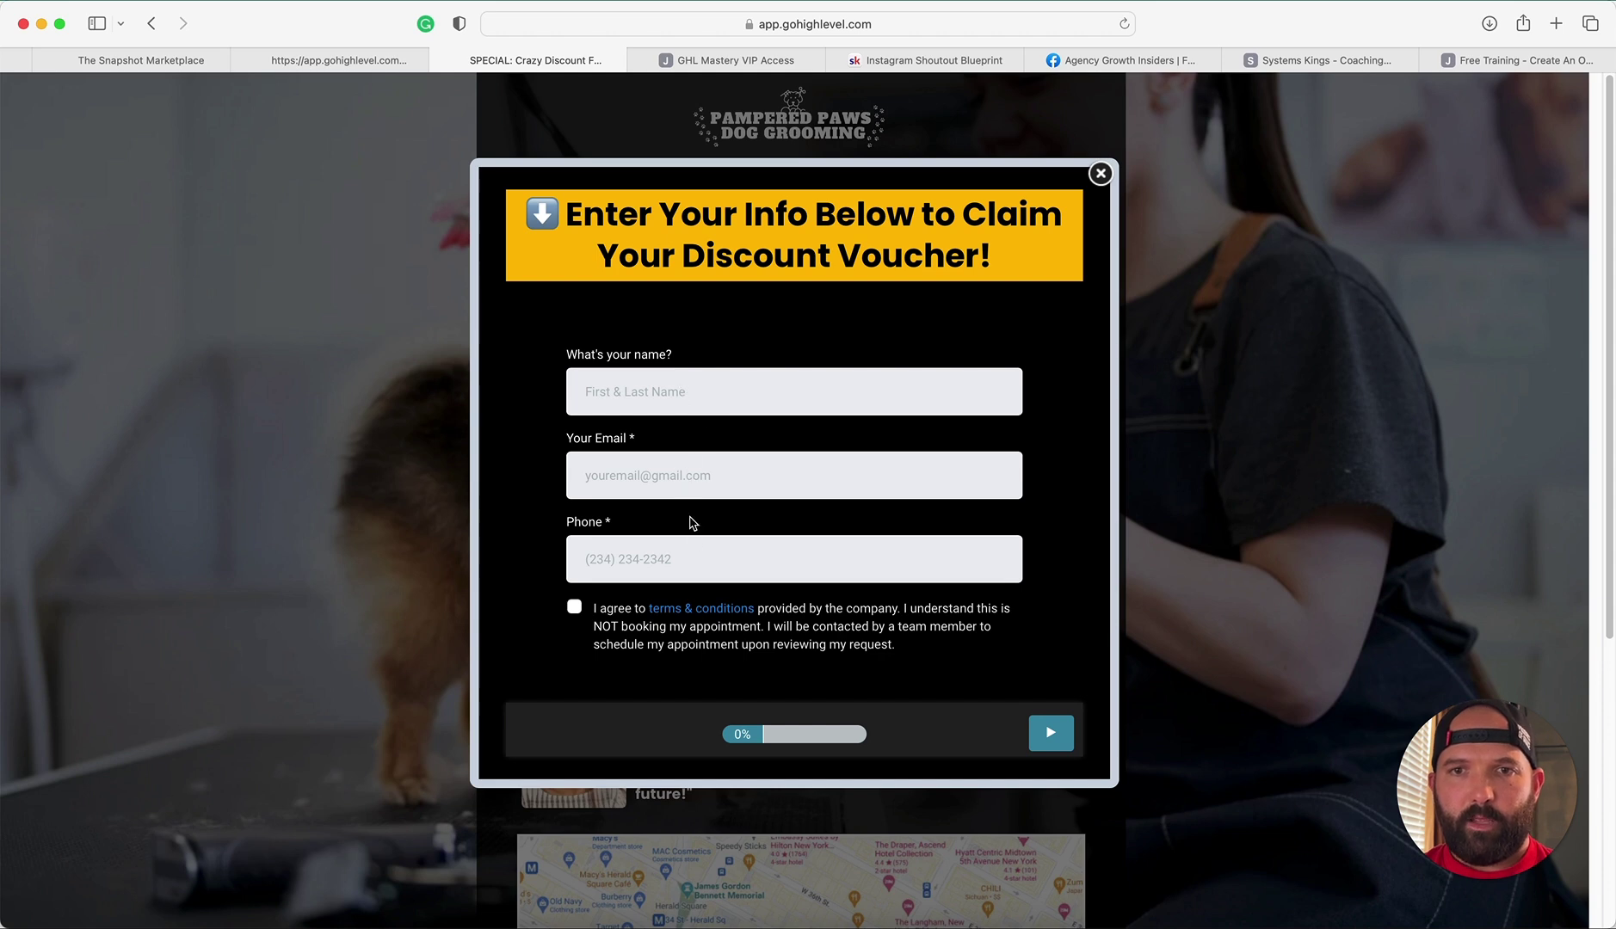
click(1100, 174)
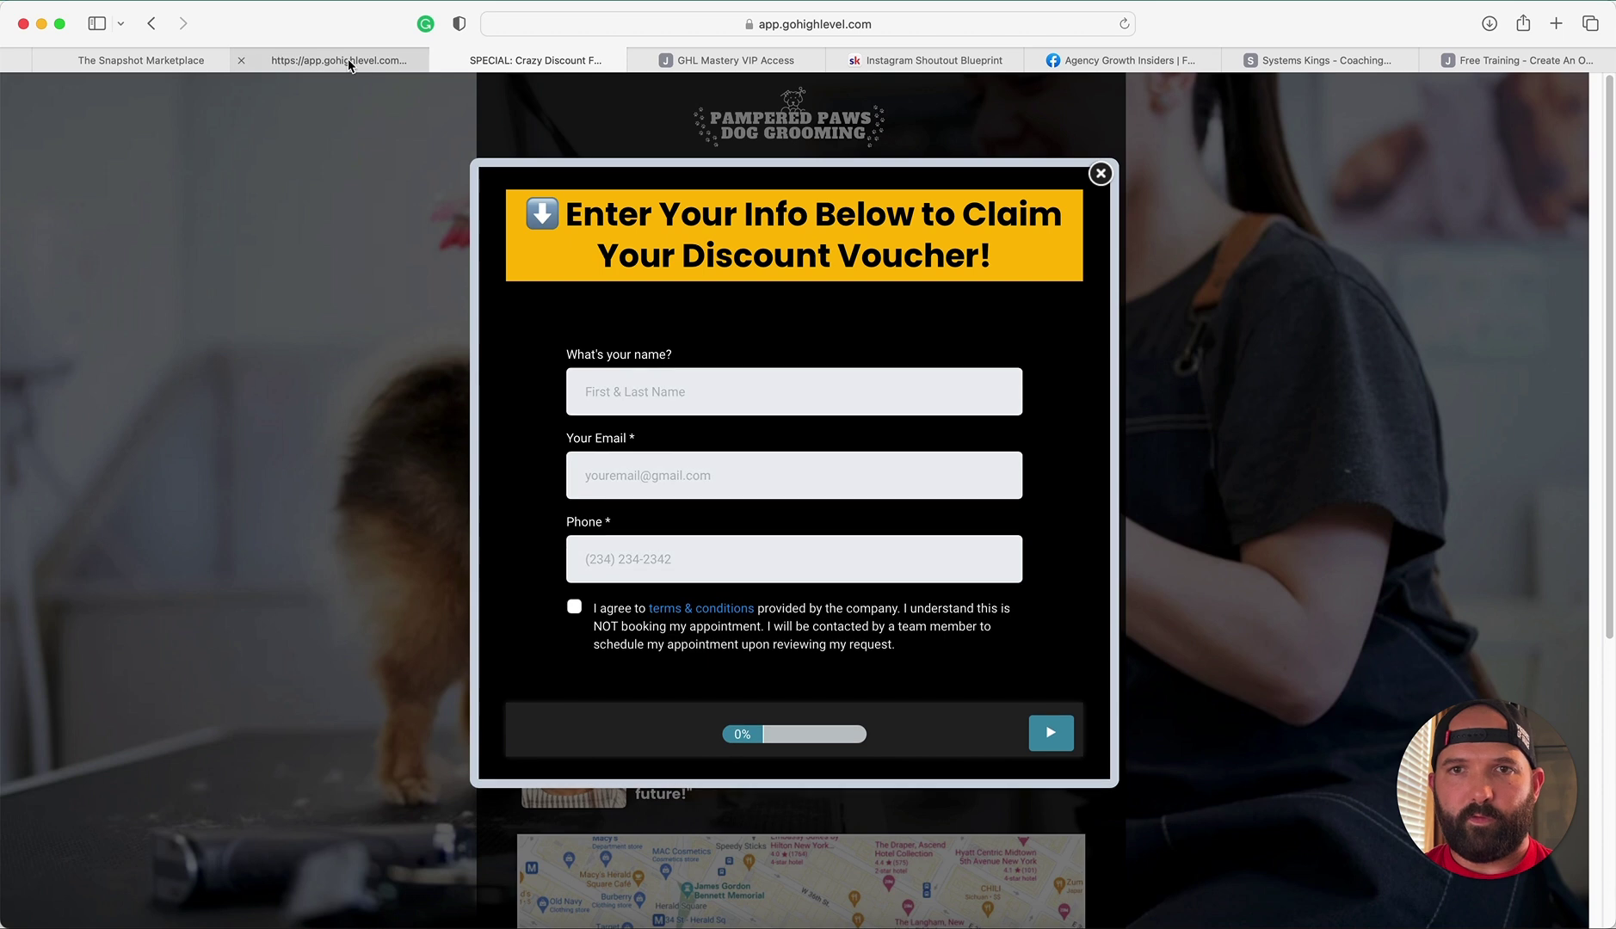
Step: Examine the one-page website preview, covering the hero offer, appointment survey, specialists section and testimonials
click(348, 62)
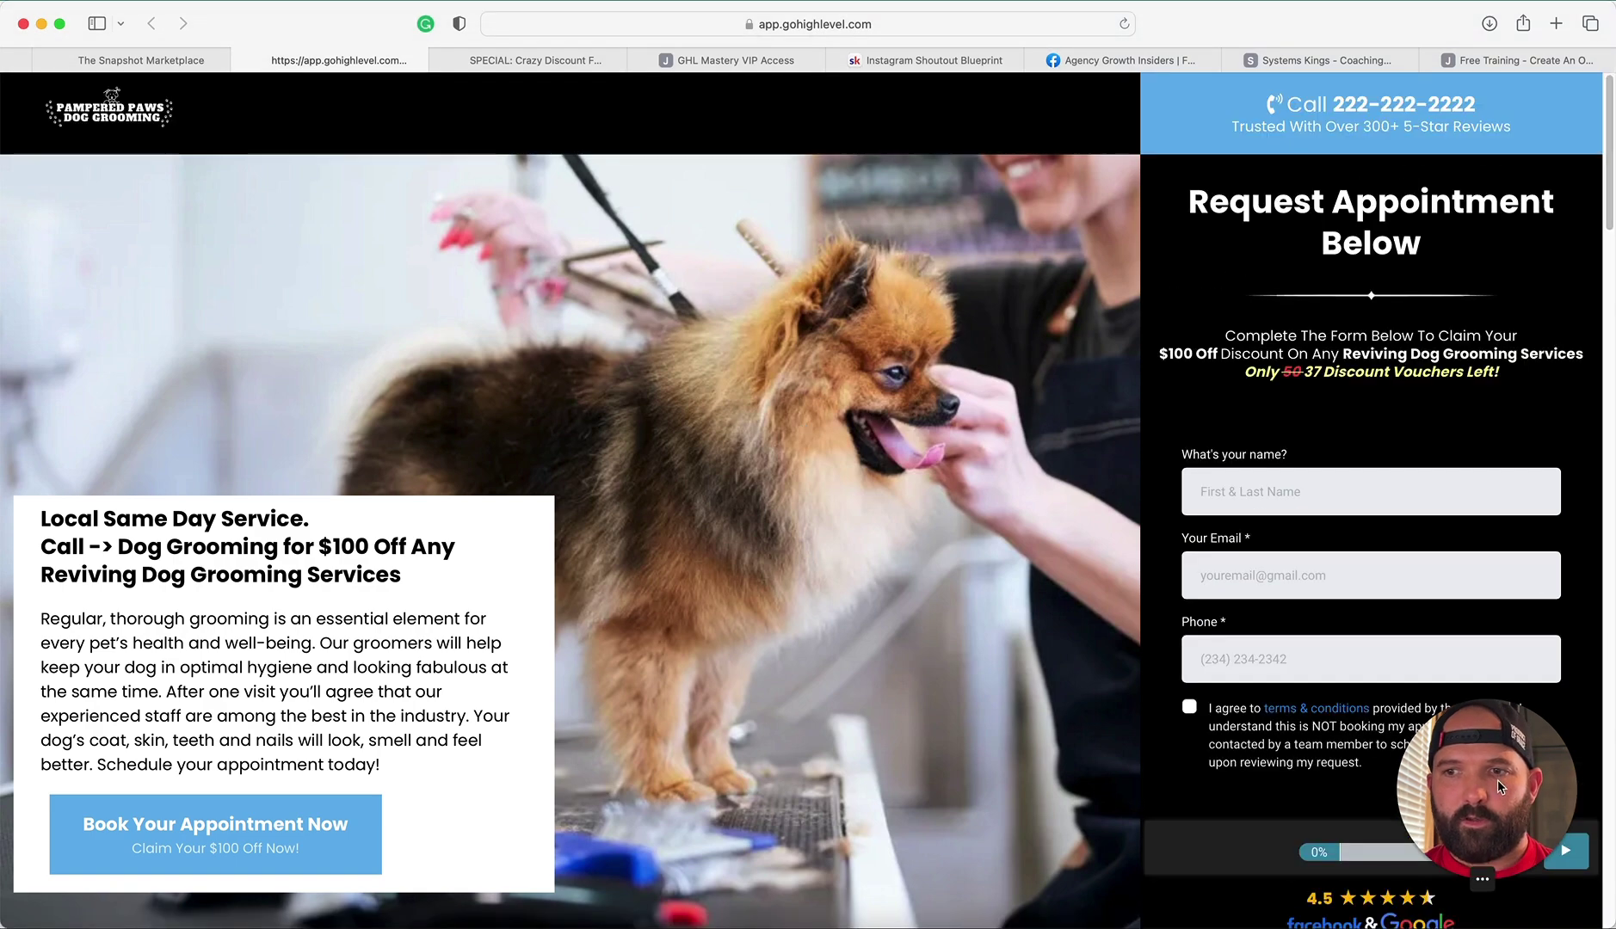
scroll(768, 620, down, 3)
scroll(770, 621, up, 3)
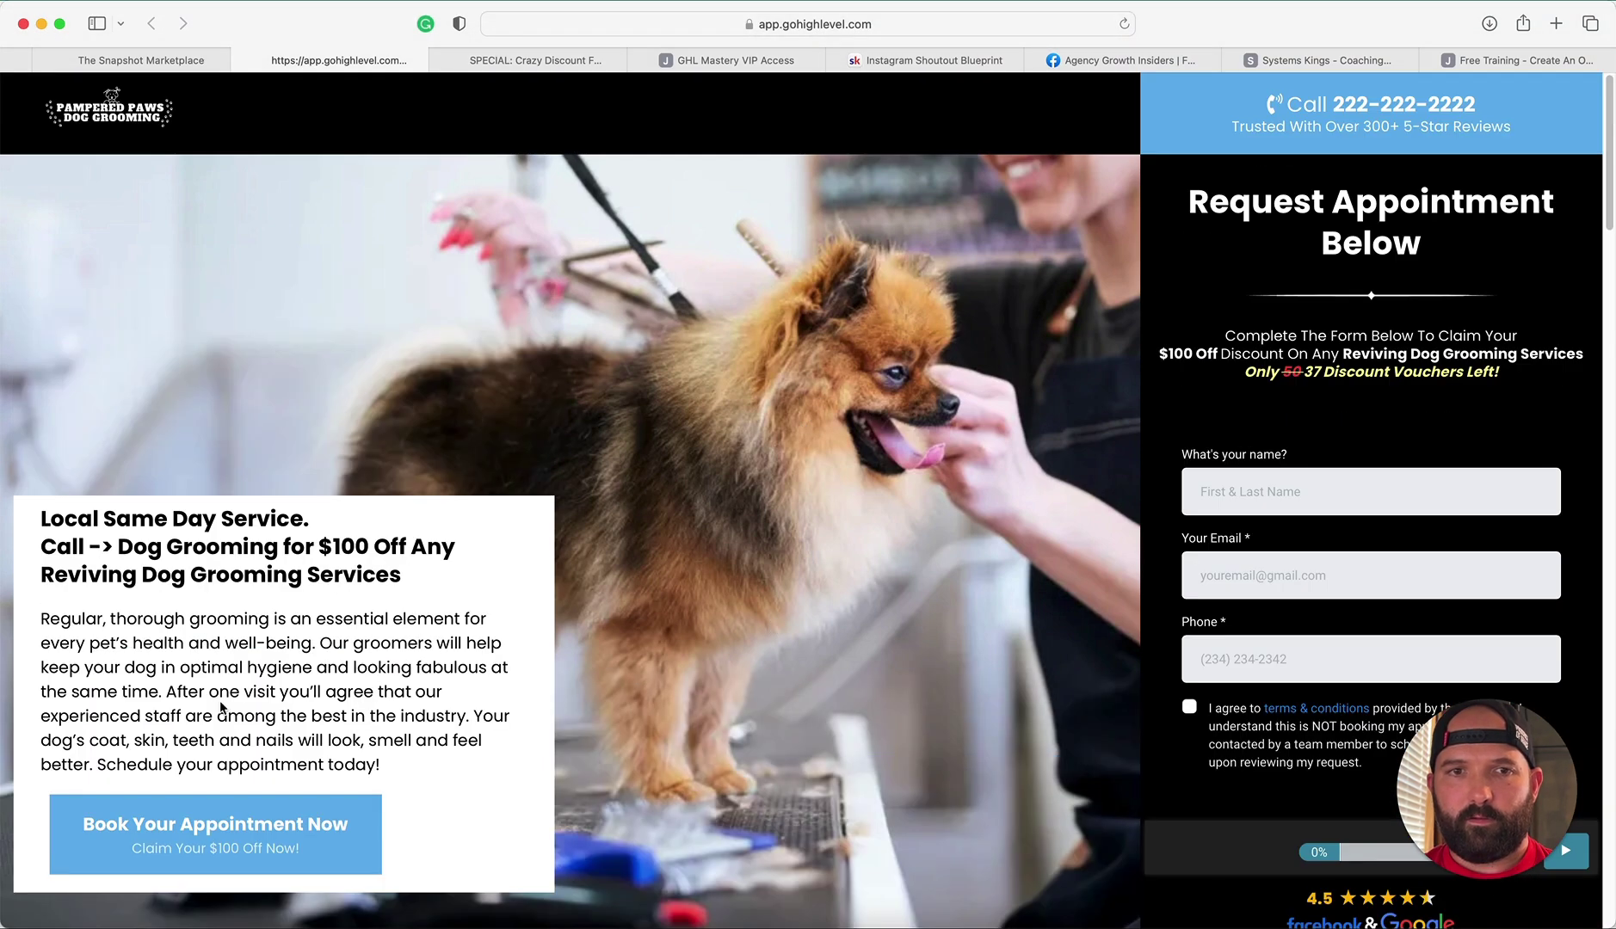
scroll(757, 649, down, 10)
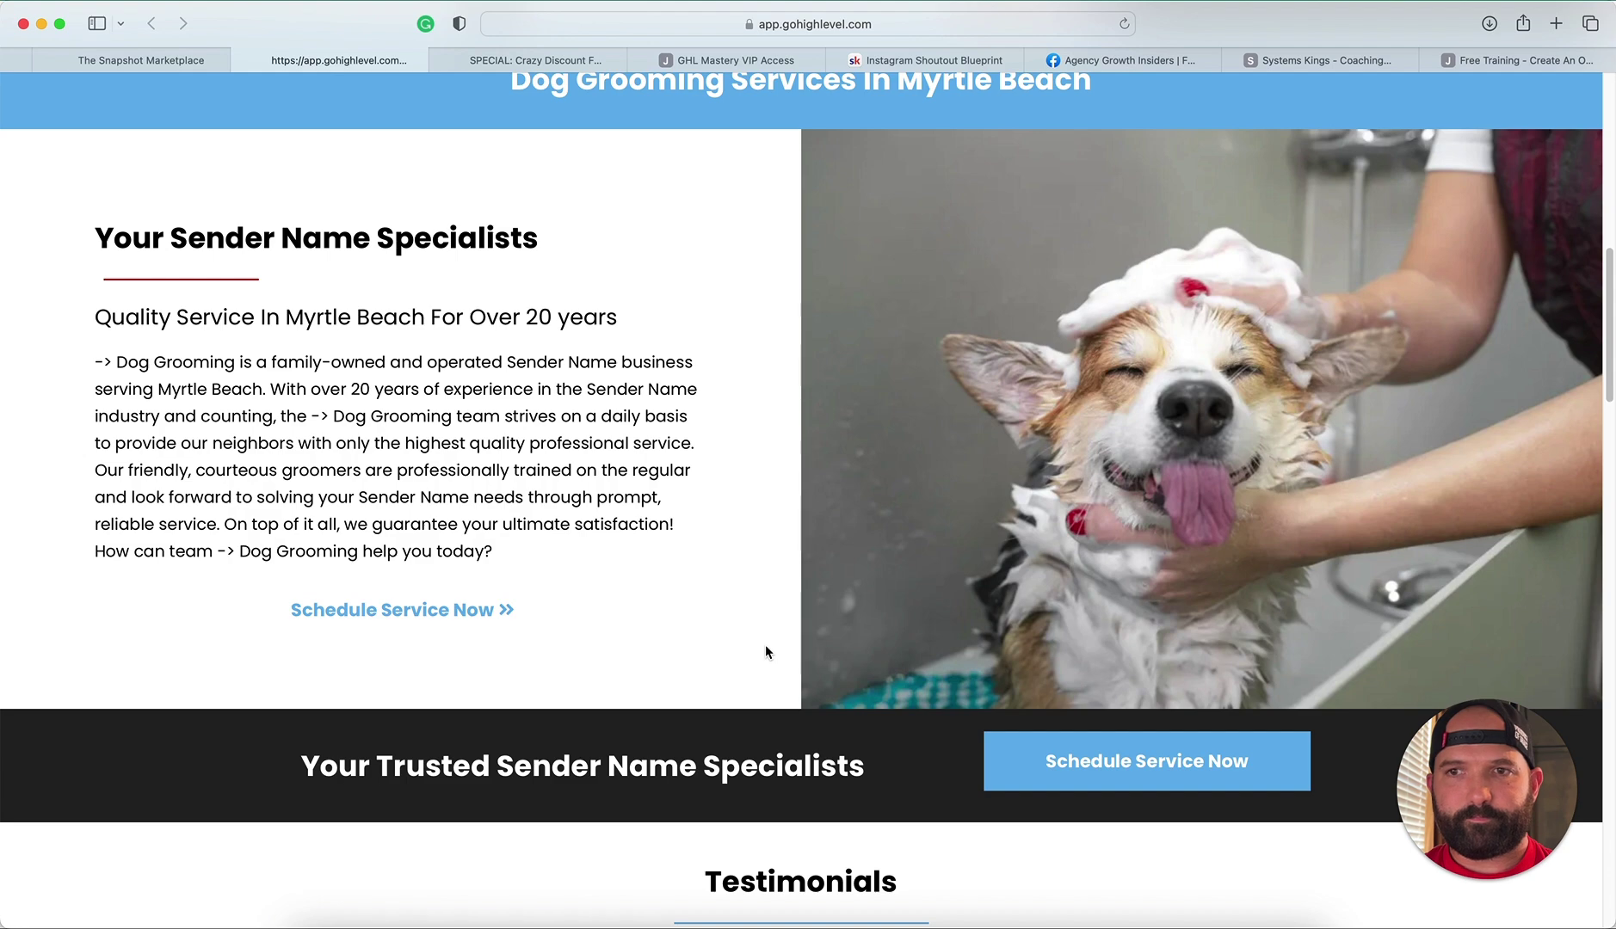
scroll(765, 646, up, 9)
scroll(765, 646, down, 19)
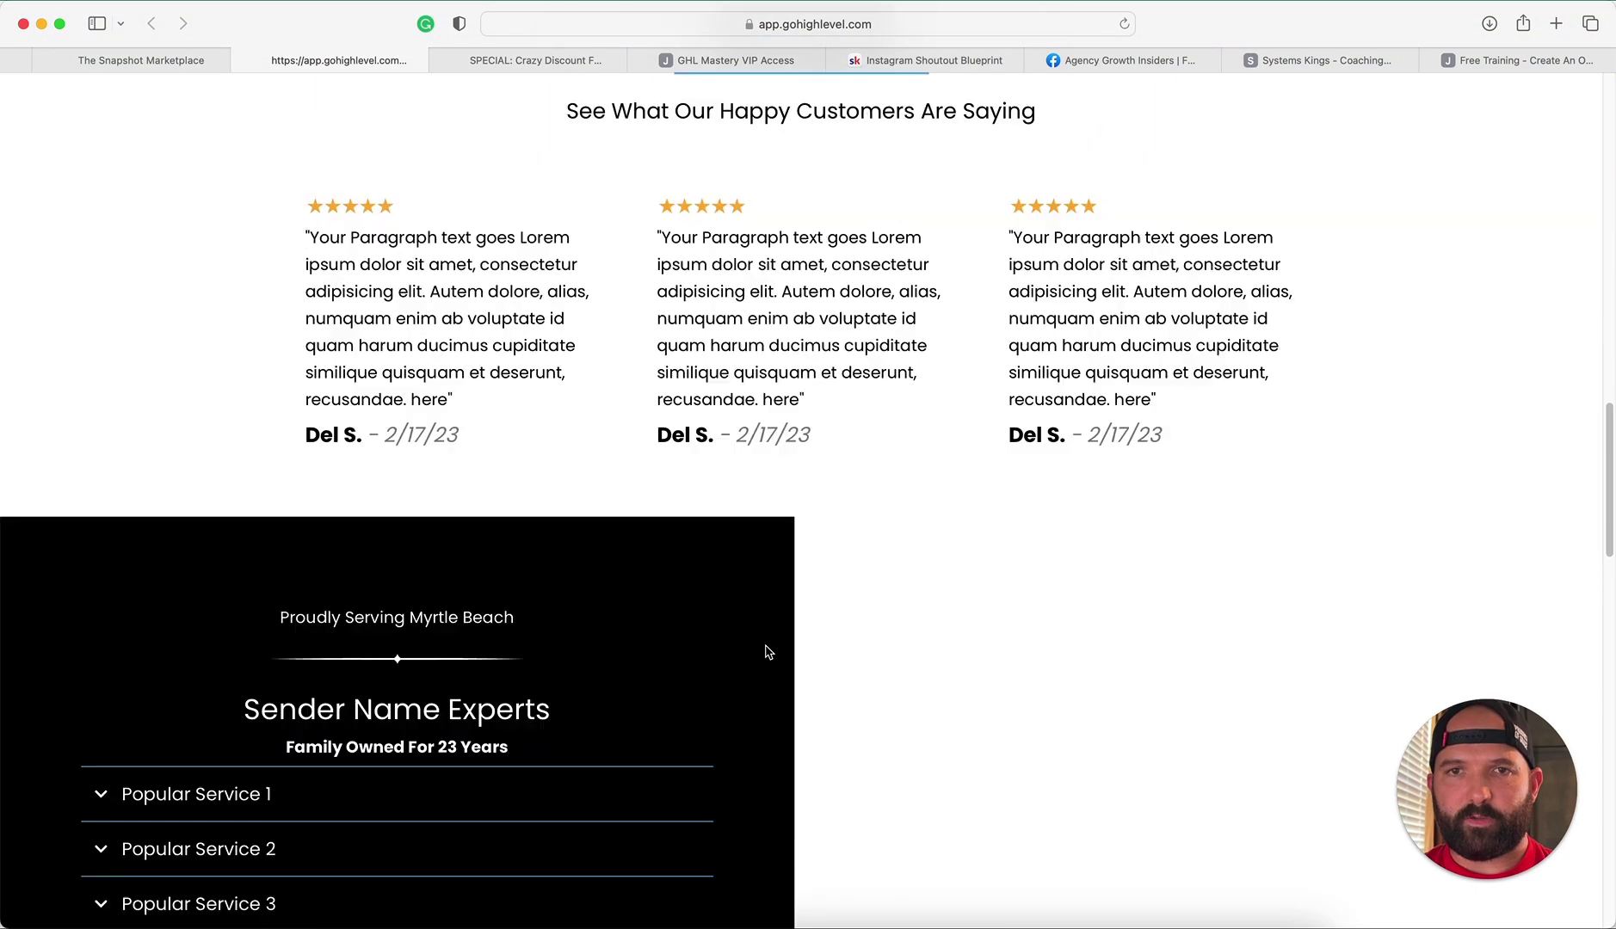
scroll(769, 653, up, 2)
scroll(766, 651, down, 3)
scroll(765, 650, up, 10)
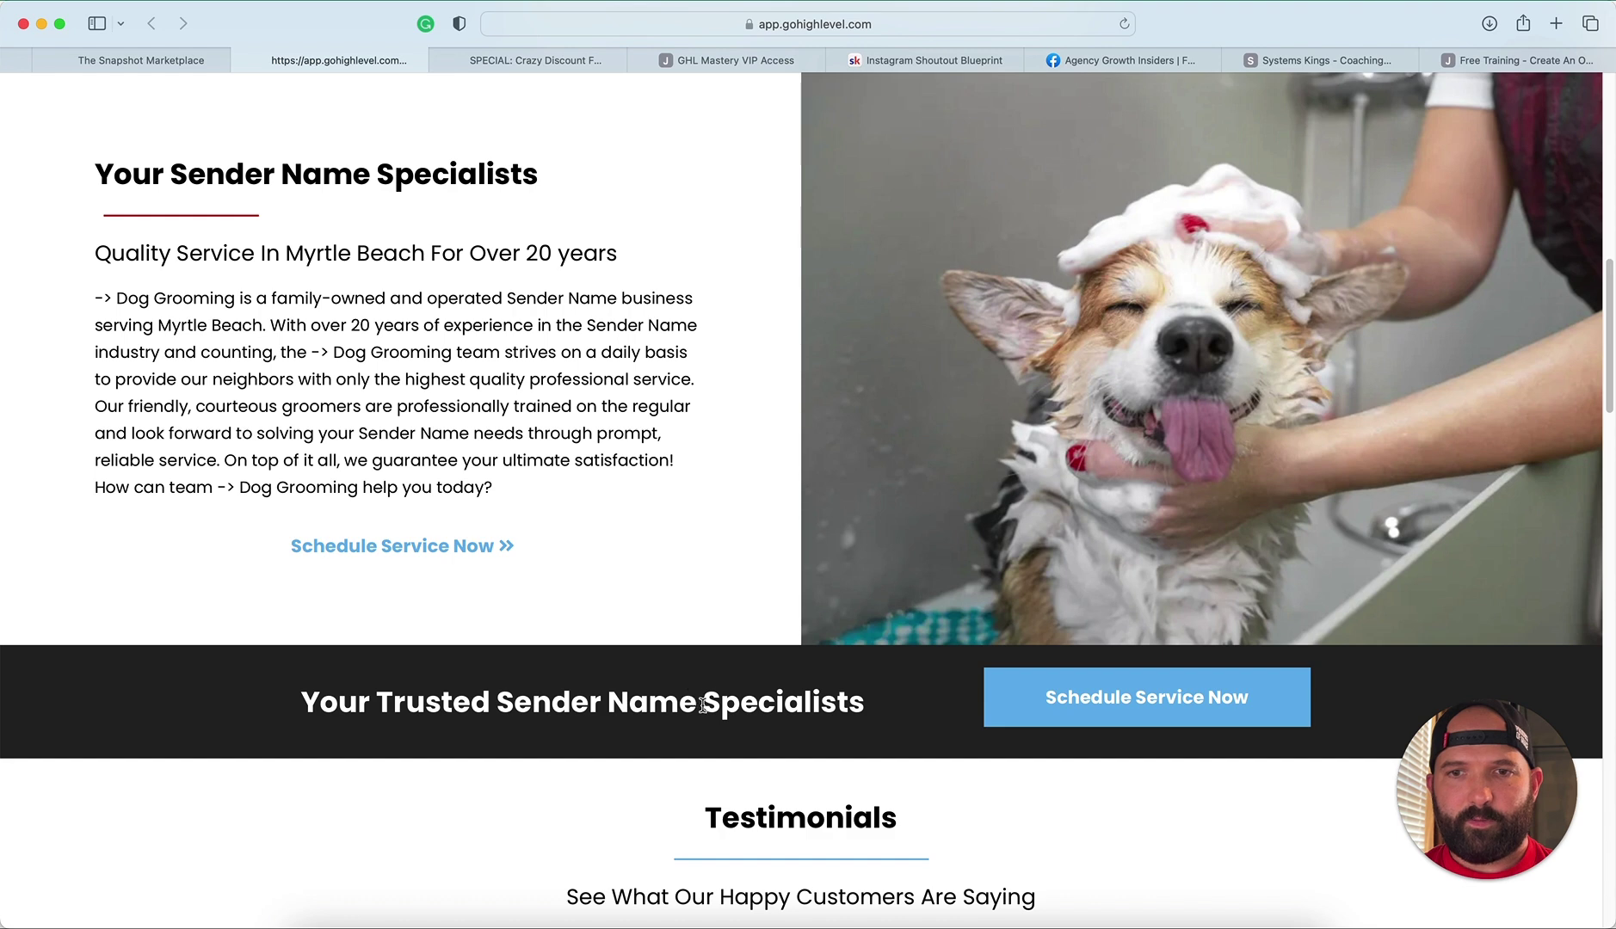
scroll(641, 709, down, 8)
scroll(585, 323, up, 4)
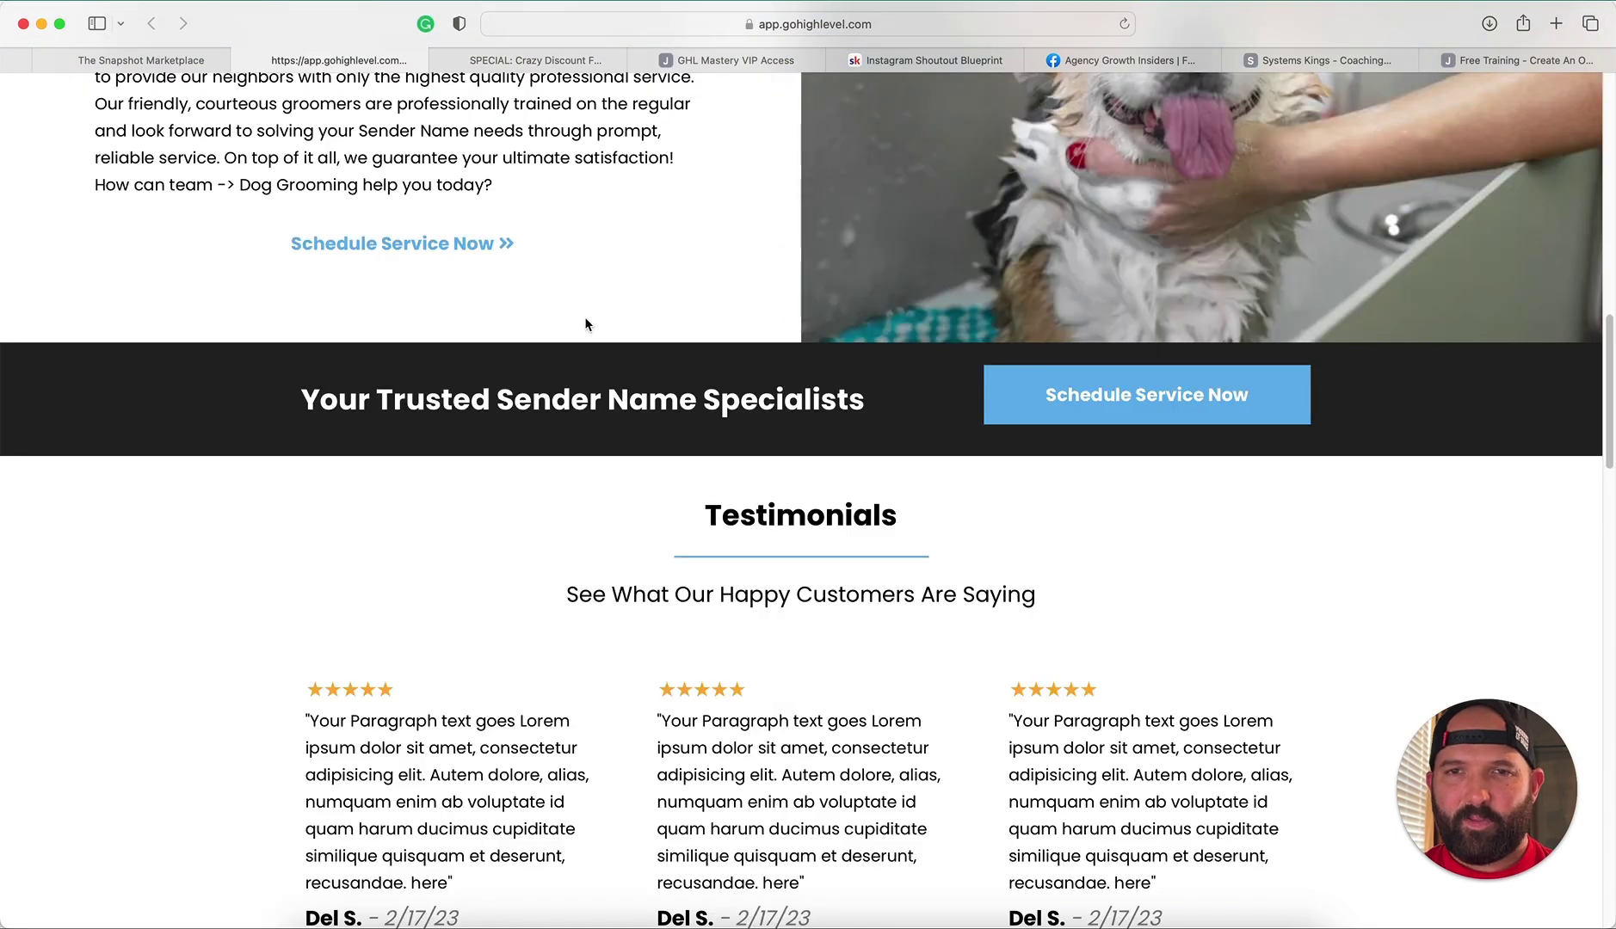
scroll(537, 444, down, 3)
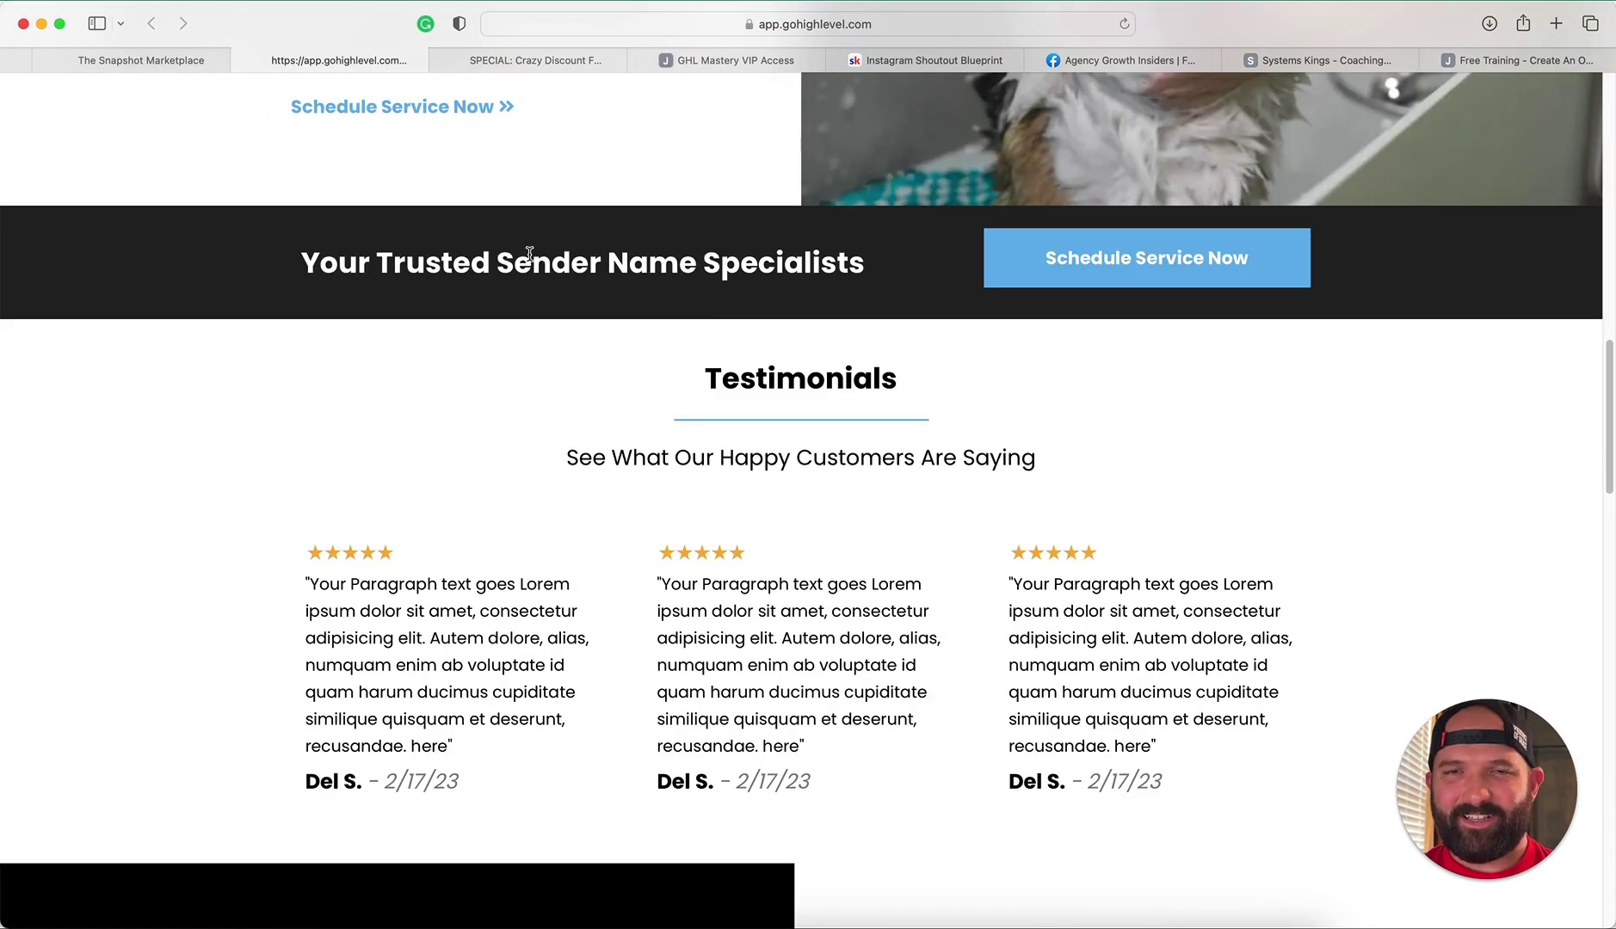
scroll(762, 334, down, 3)
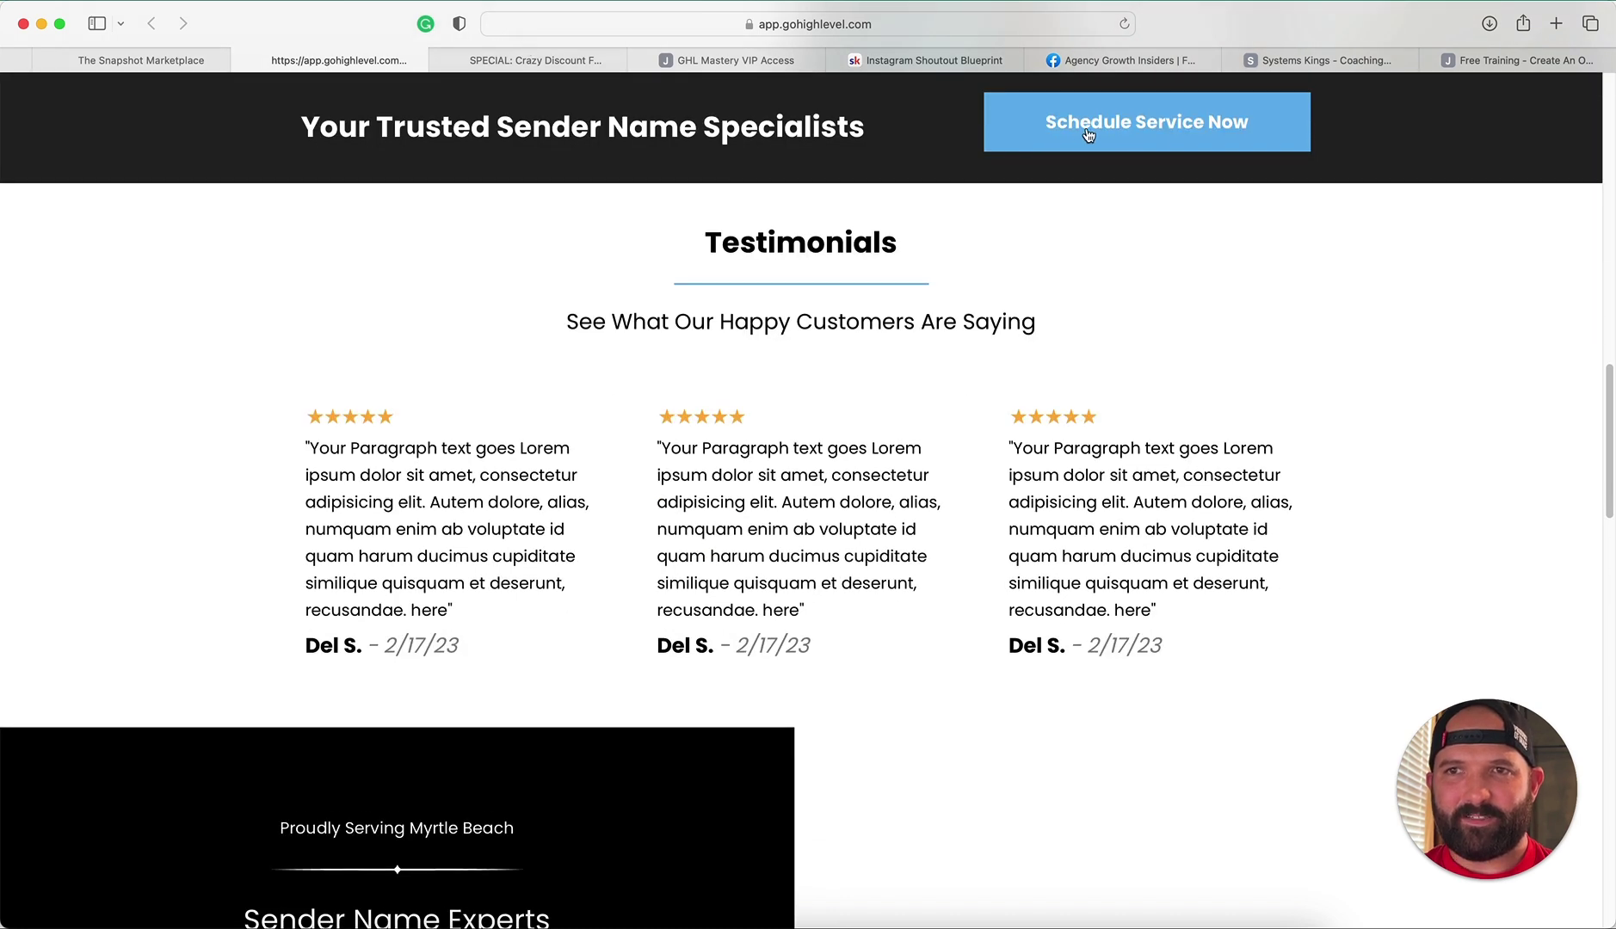
scroll(1358, 107, up, 8)
scroll(1358, 112, up, 15)
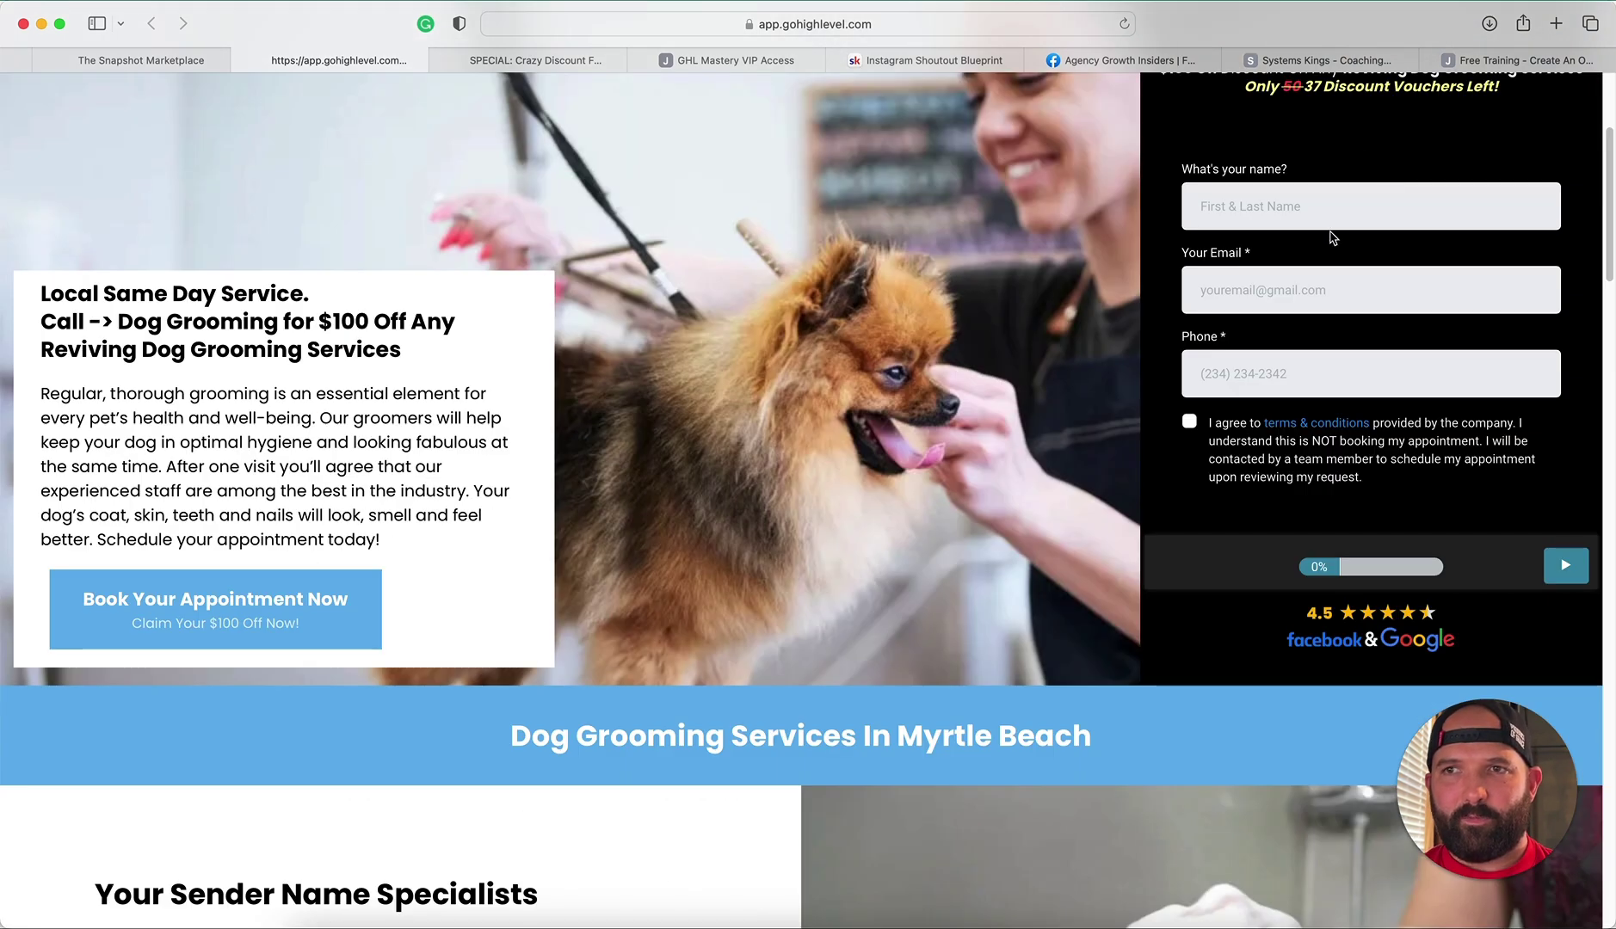
scroll(1194, 456, down, 20)
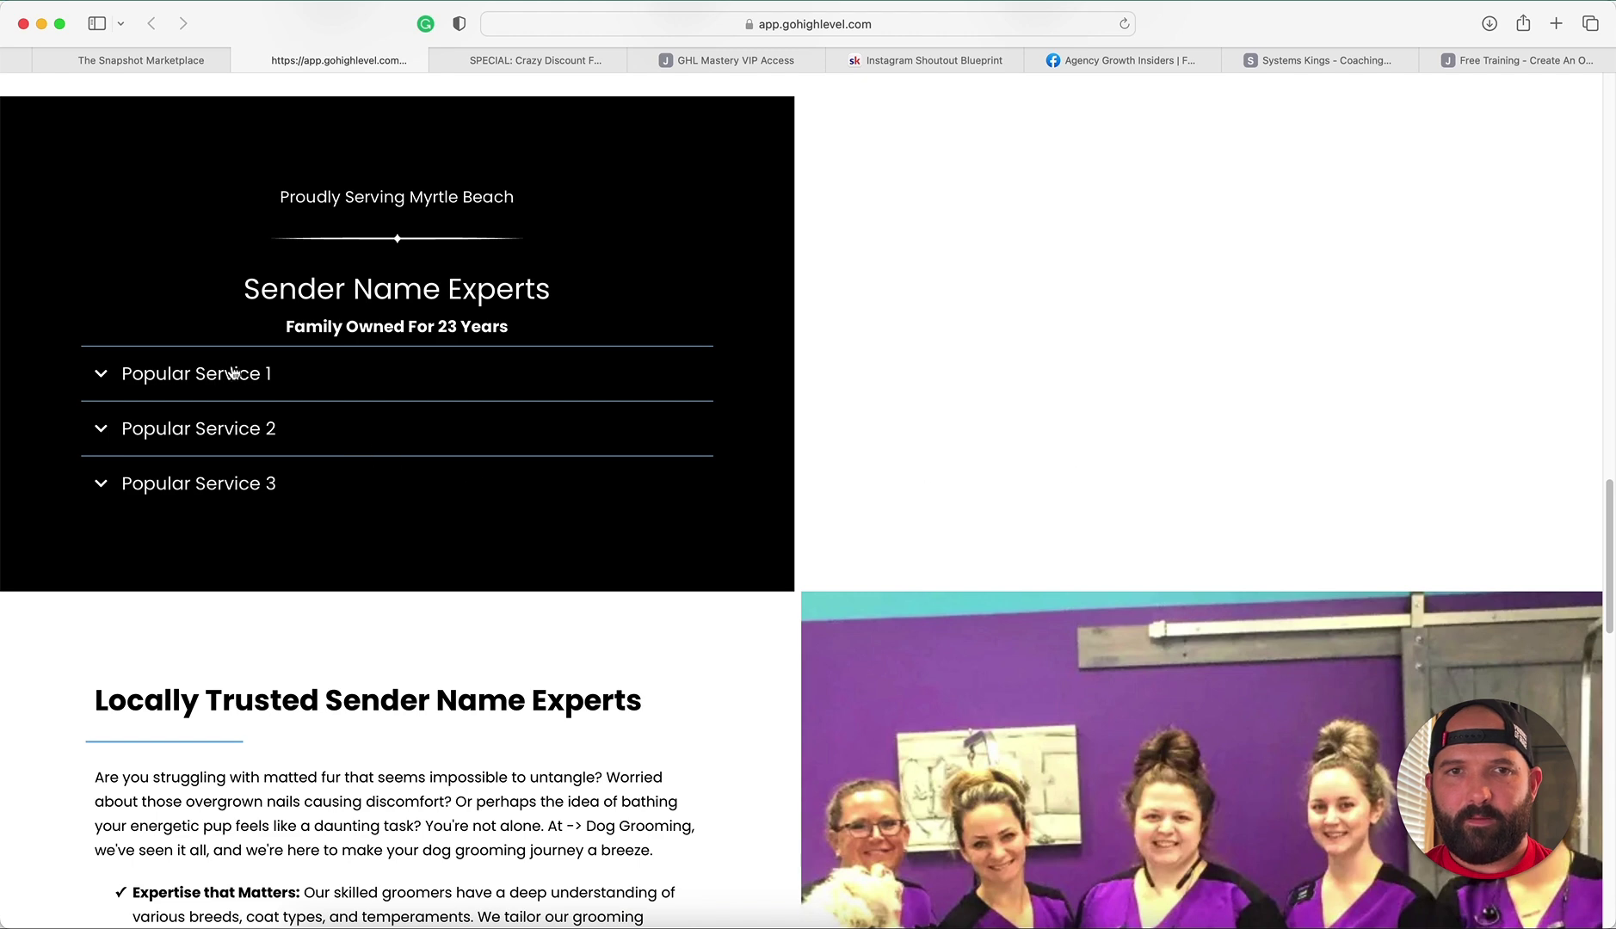
Step: Expand Popular Service 1, 2 and 3 on the website preview and review the remaining sections through the closing appointment request form
click(240, 352)
click(211, 509)
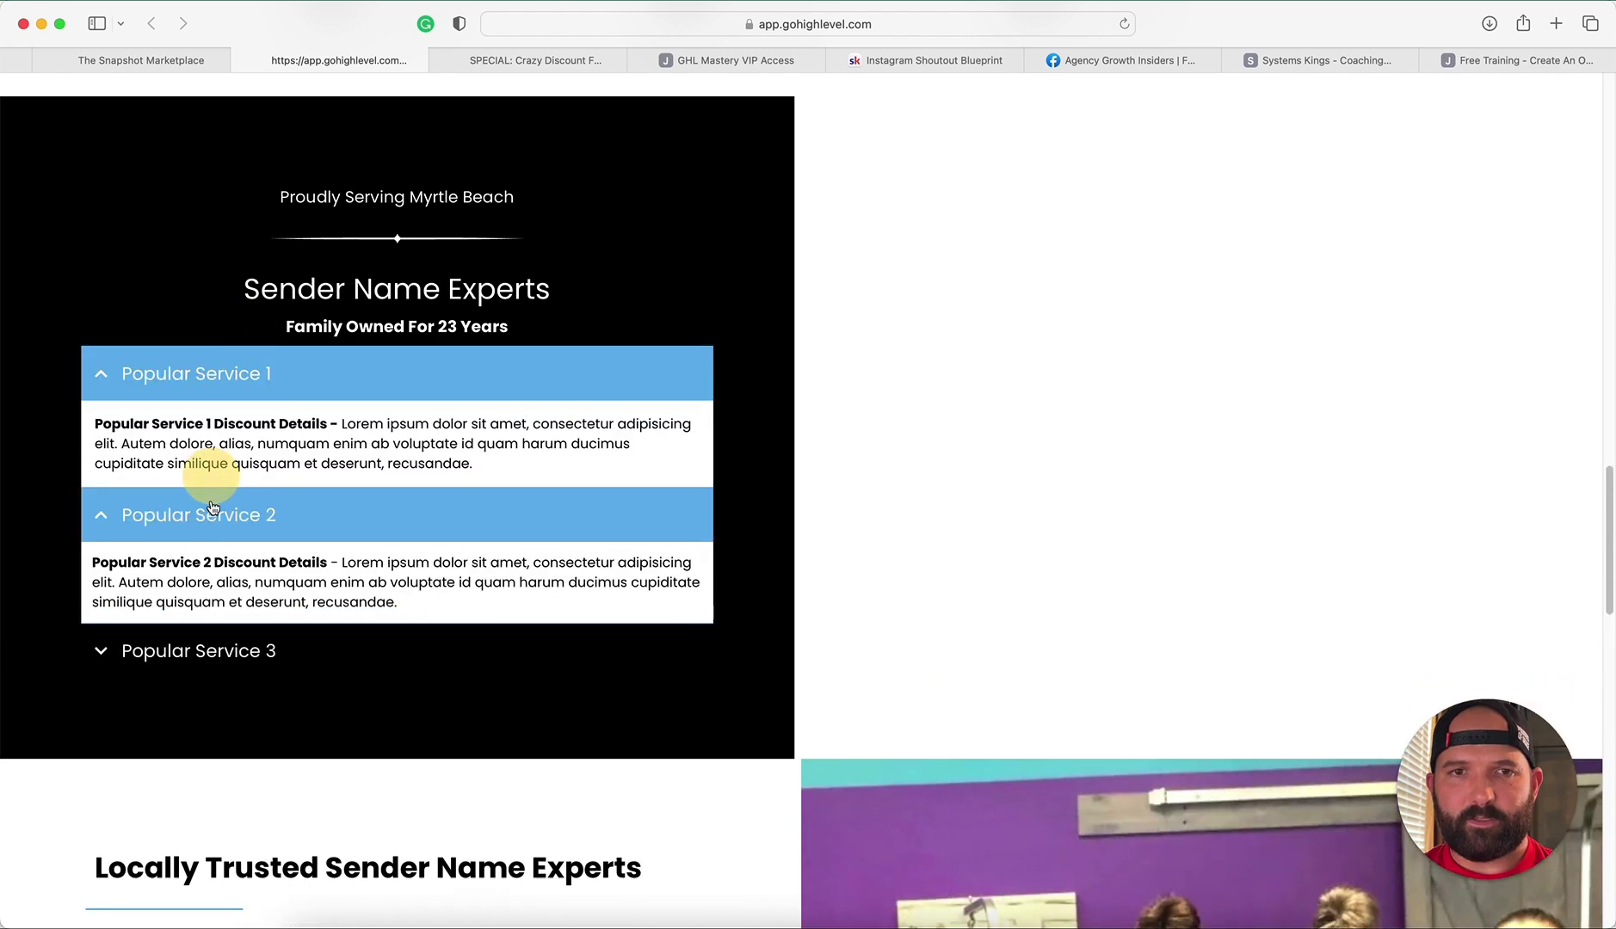
click(204, 659)
scroll(1020, 458, down, 10)
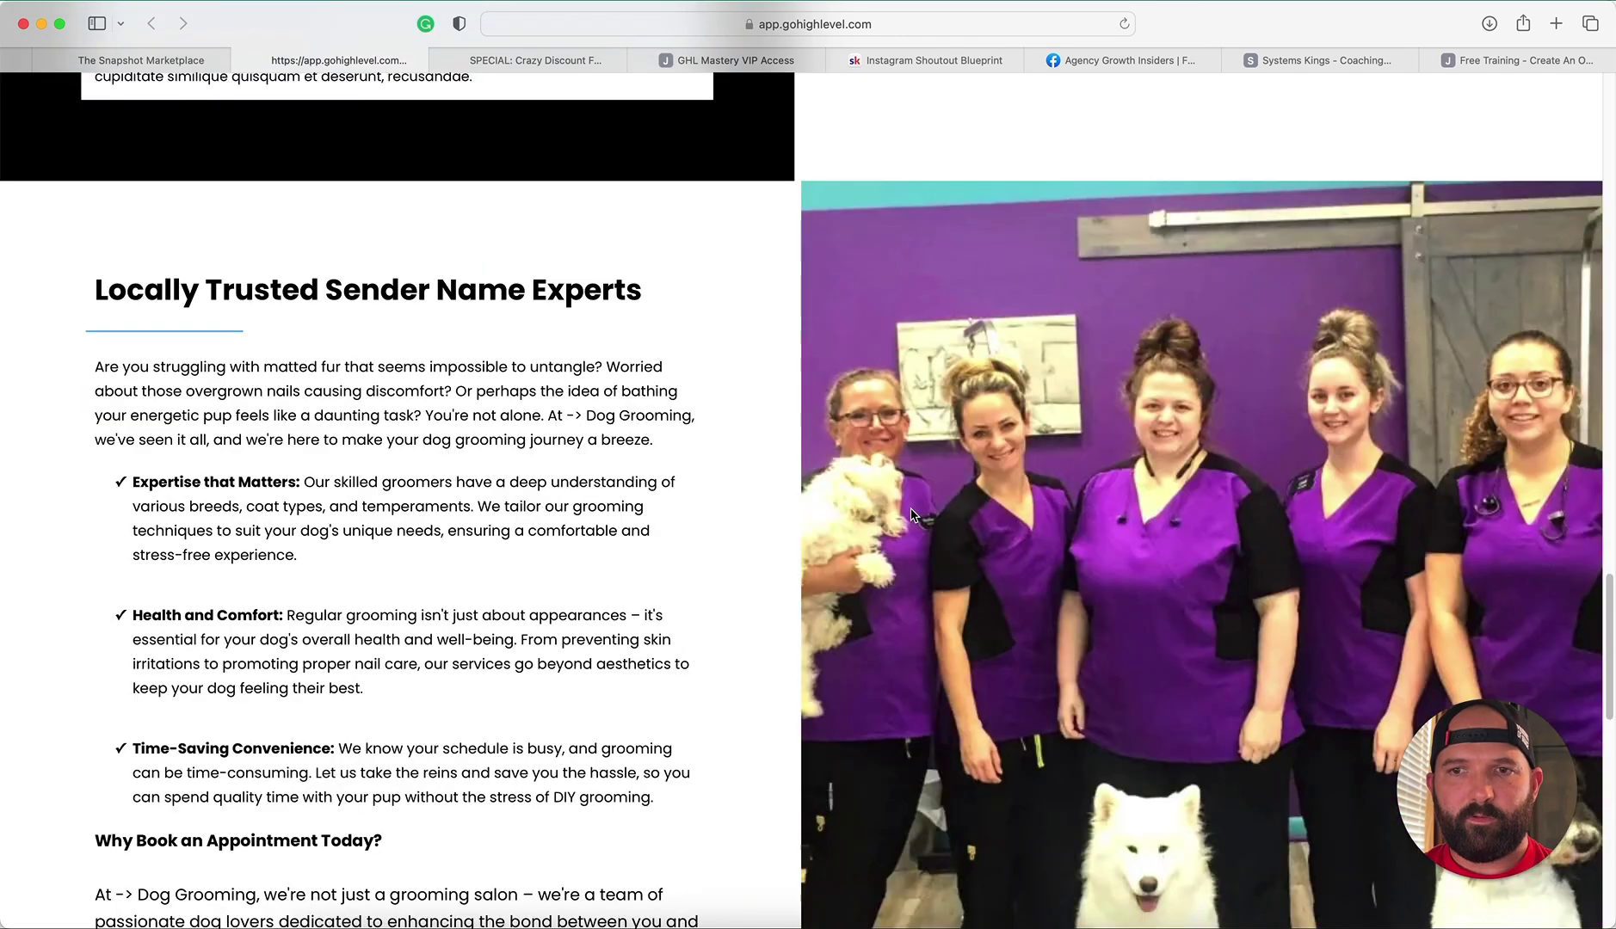
scroll(615, 531, down, 3)
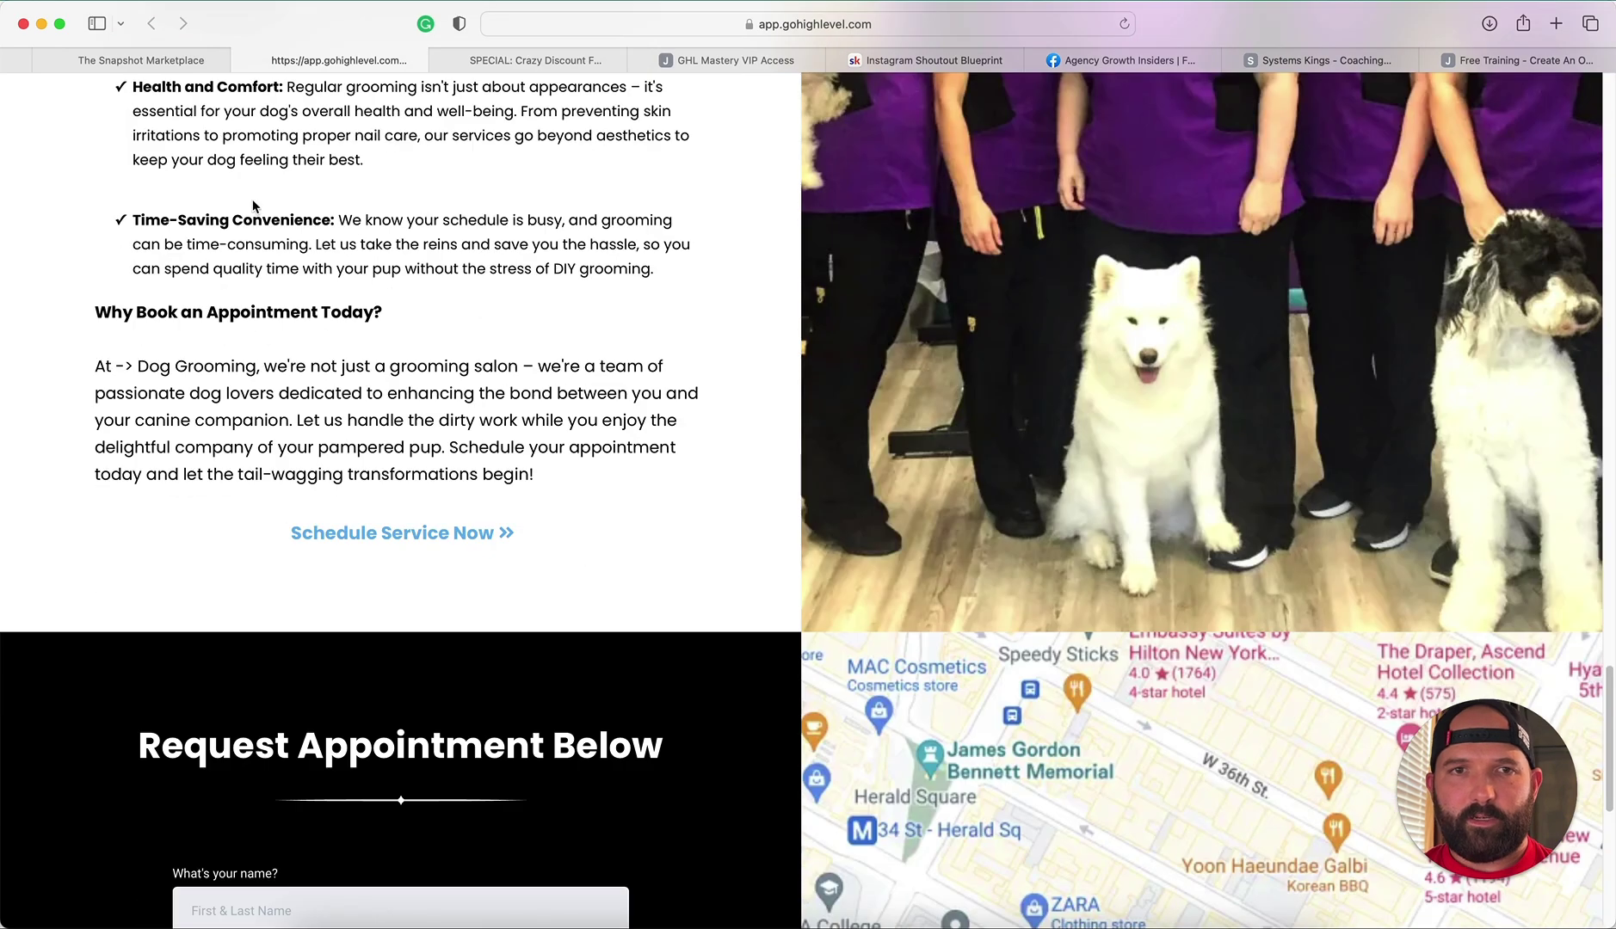
scroll(226, 286, up, 6)
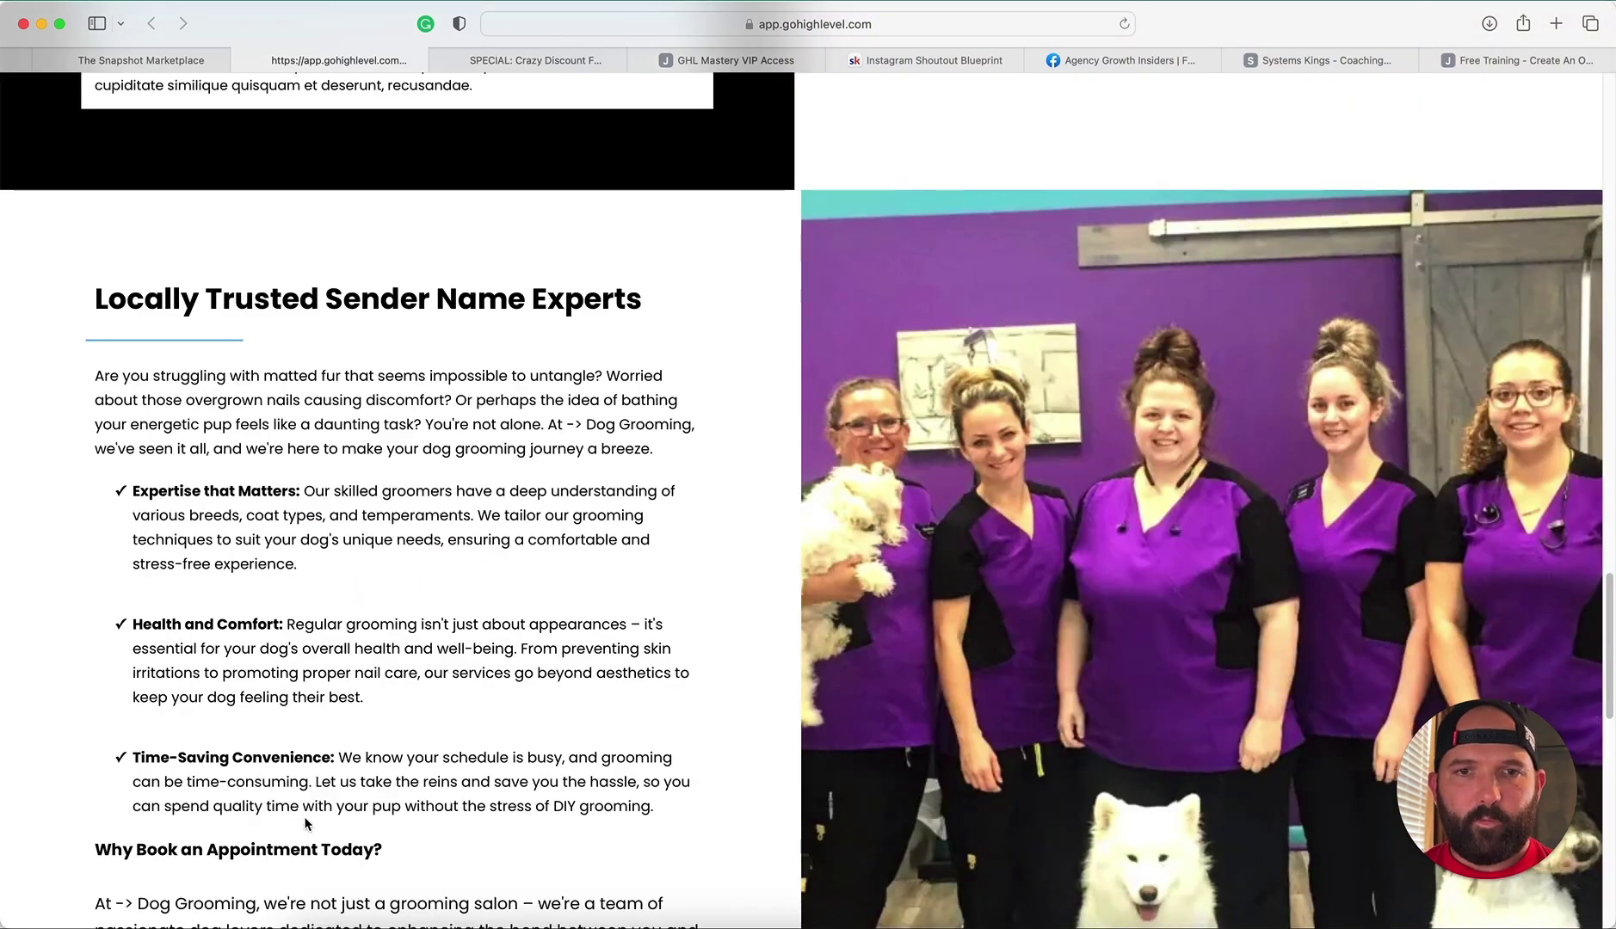
scroll(305, 824, down, 9)
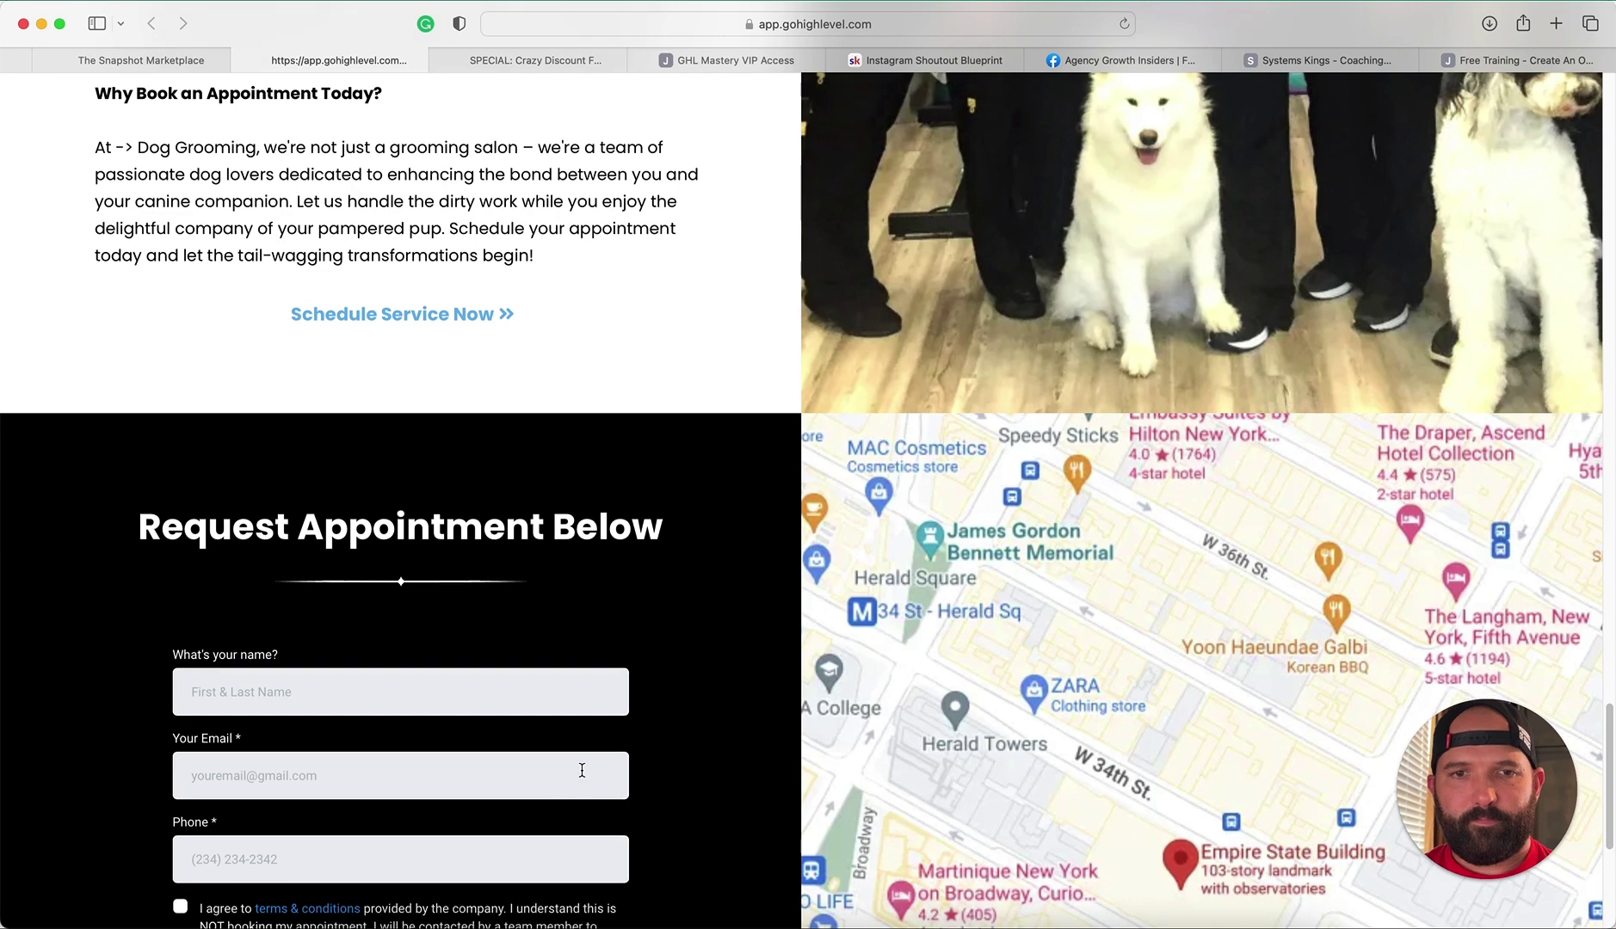
scroll(582, 771, down, 2)
scroll(736, 784, down, 3)
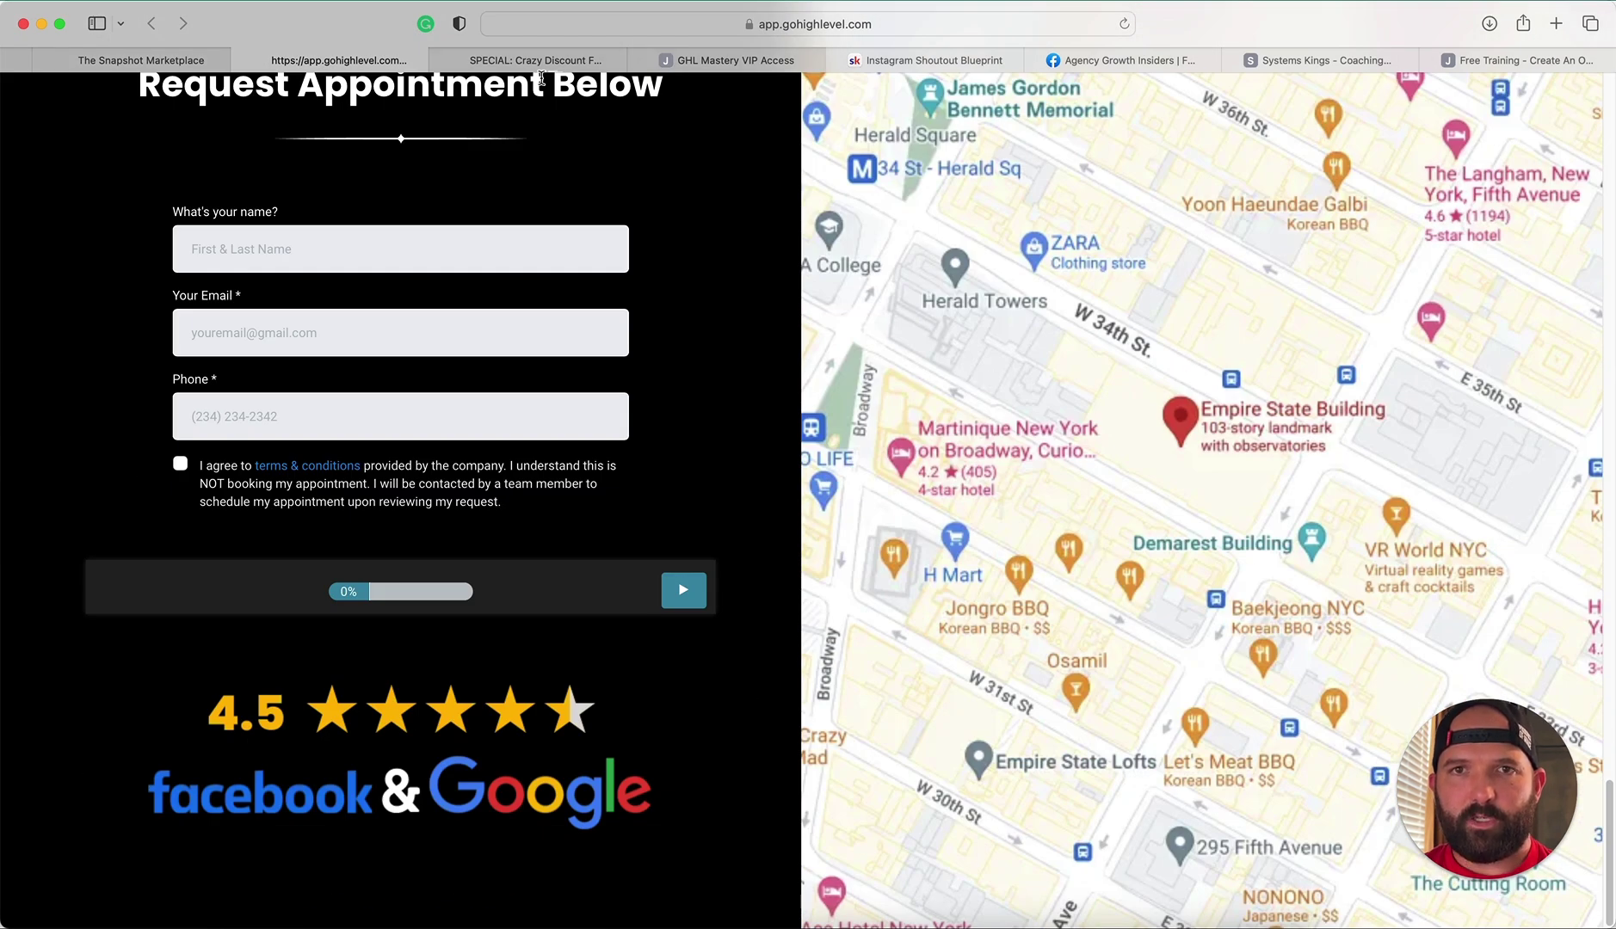
Step: Open the Offer Claim V2.b (One Page Website w/Survey) funnel step in the page editor, in the same page
click(176, 62)
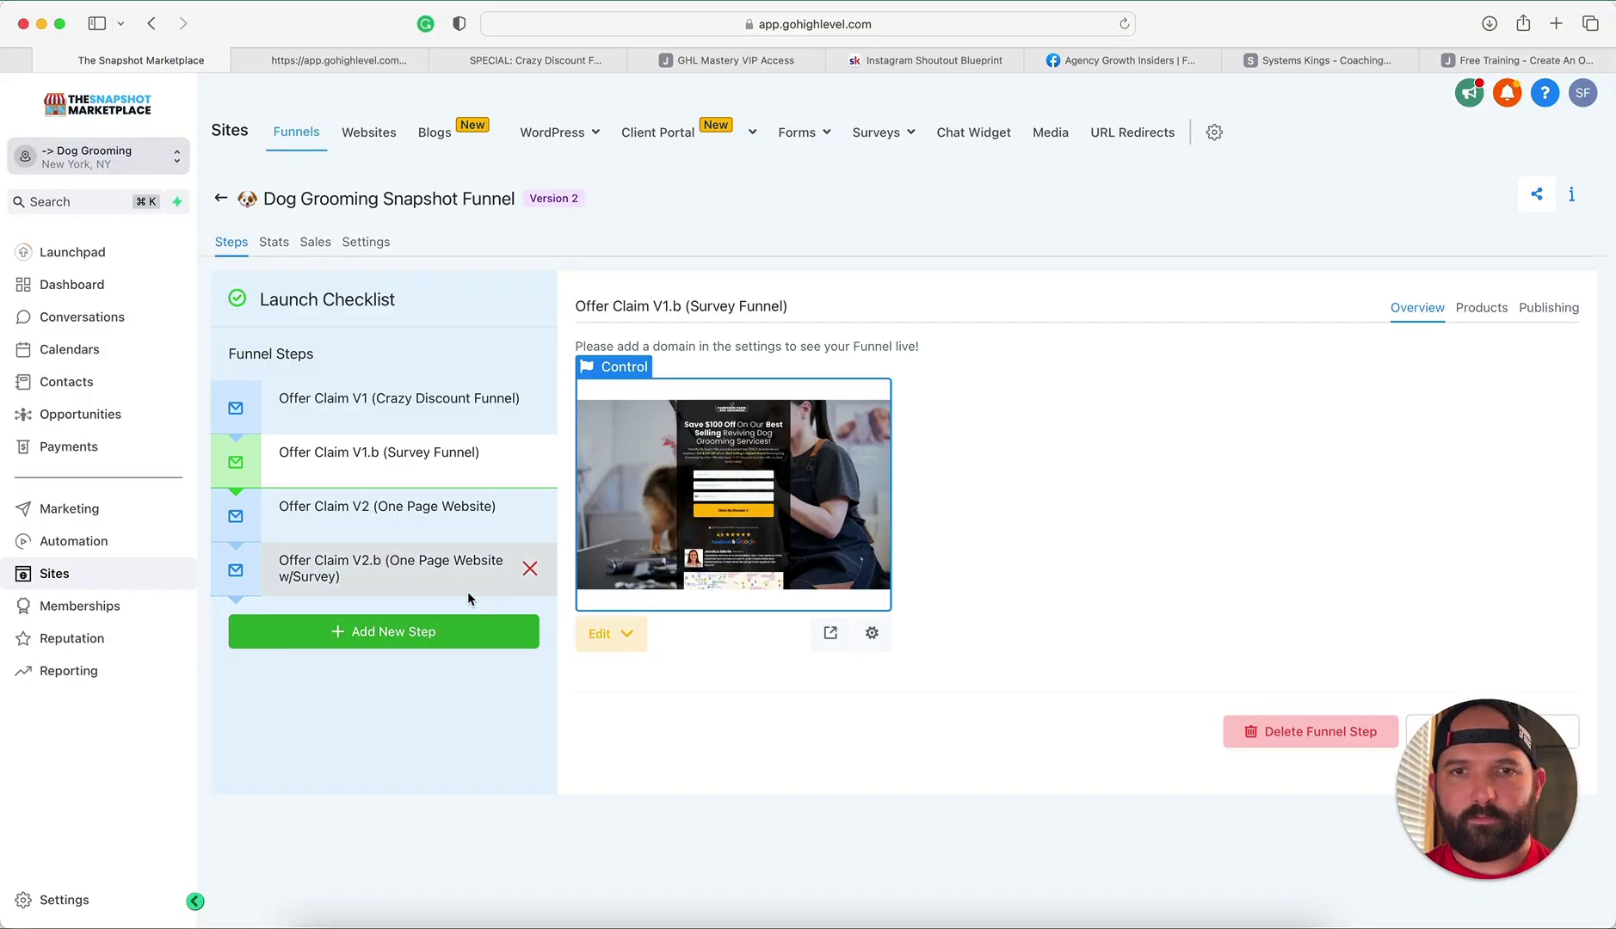
click(336, 572)
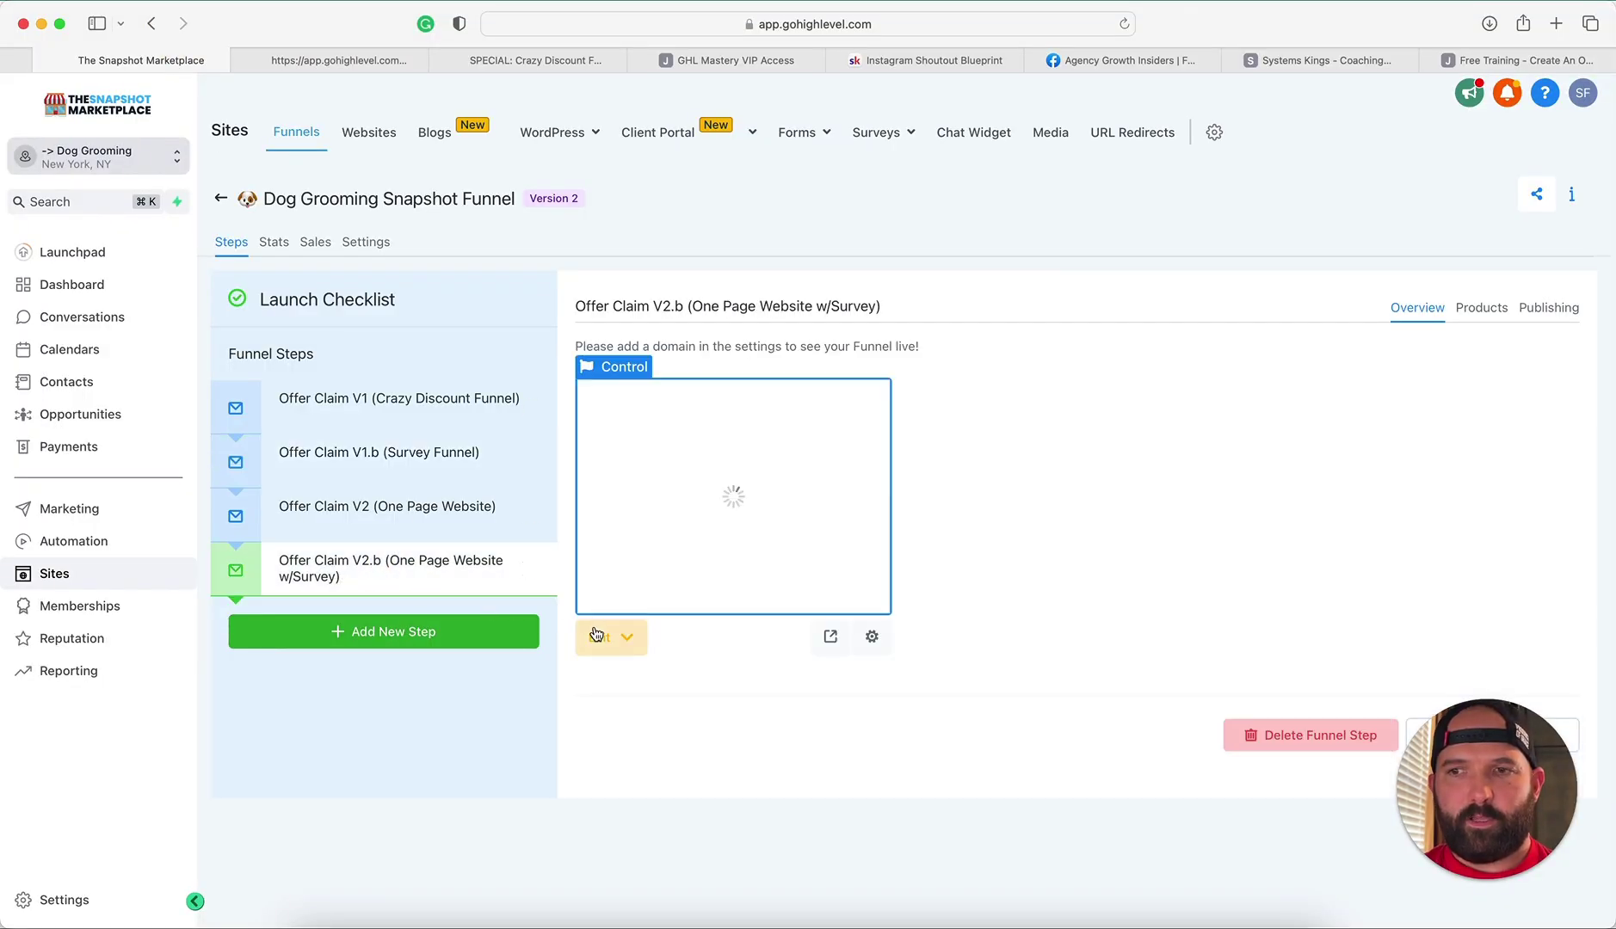
click(599, 640)
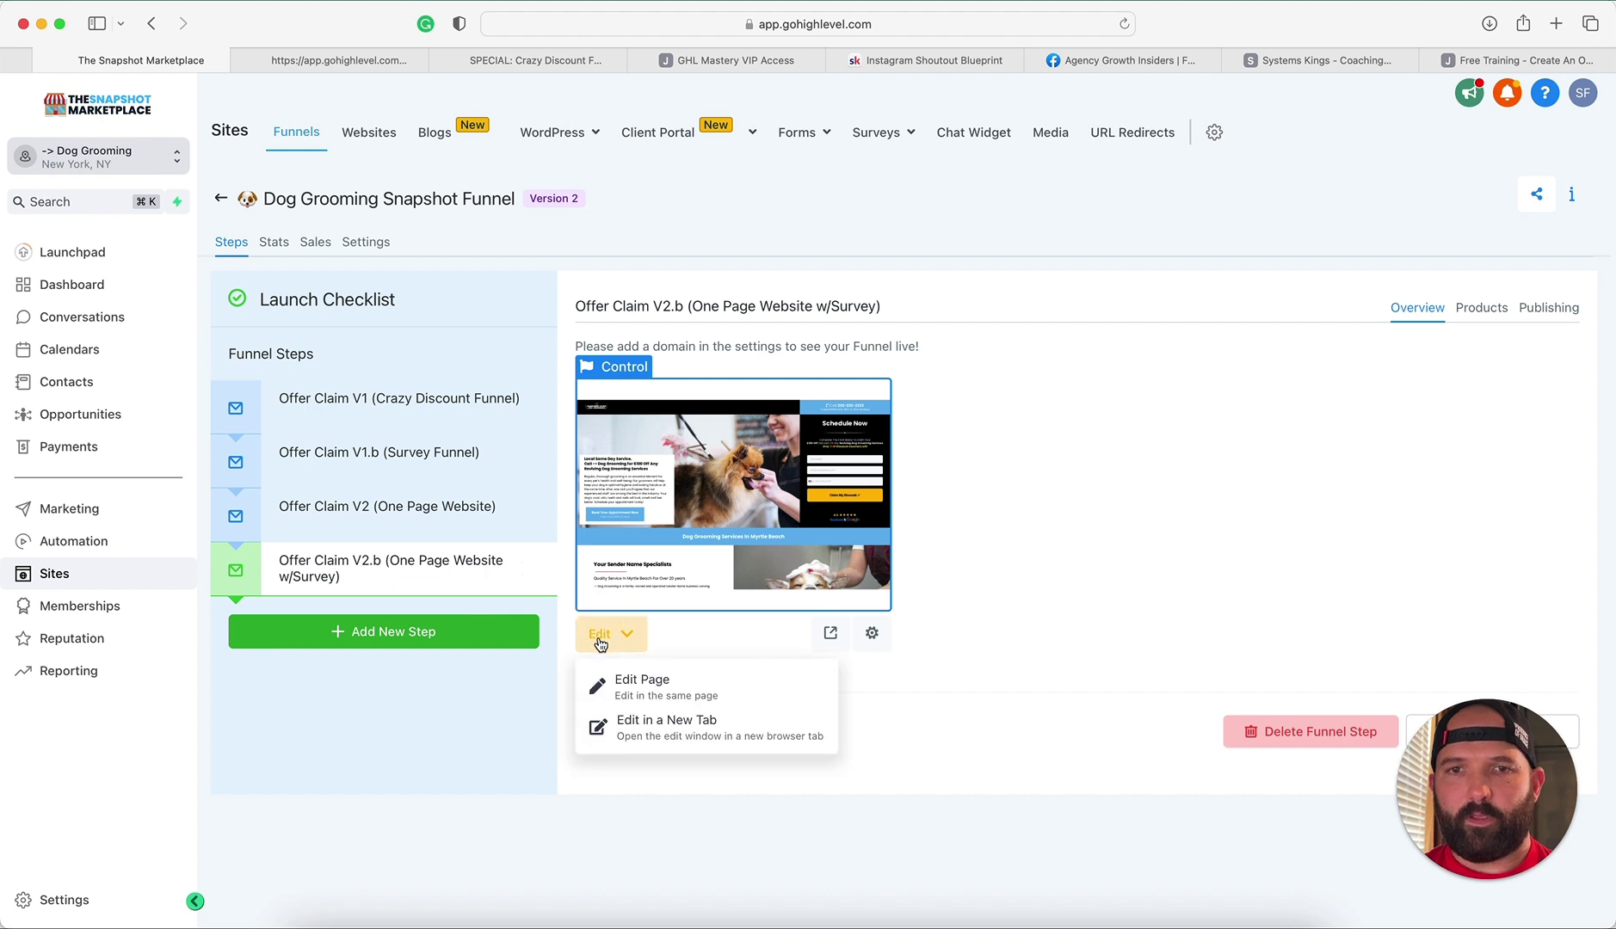
click(638, 680)
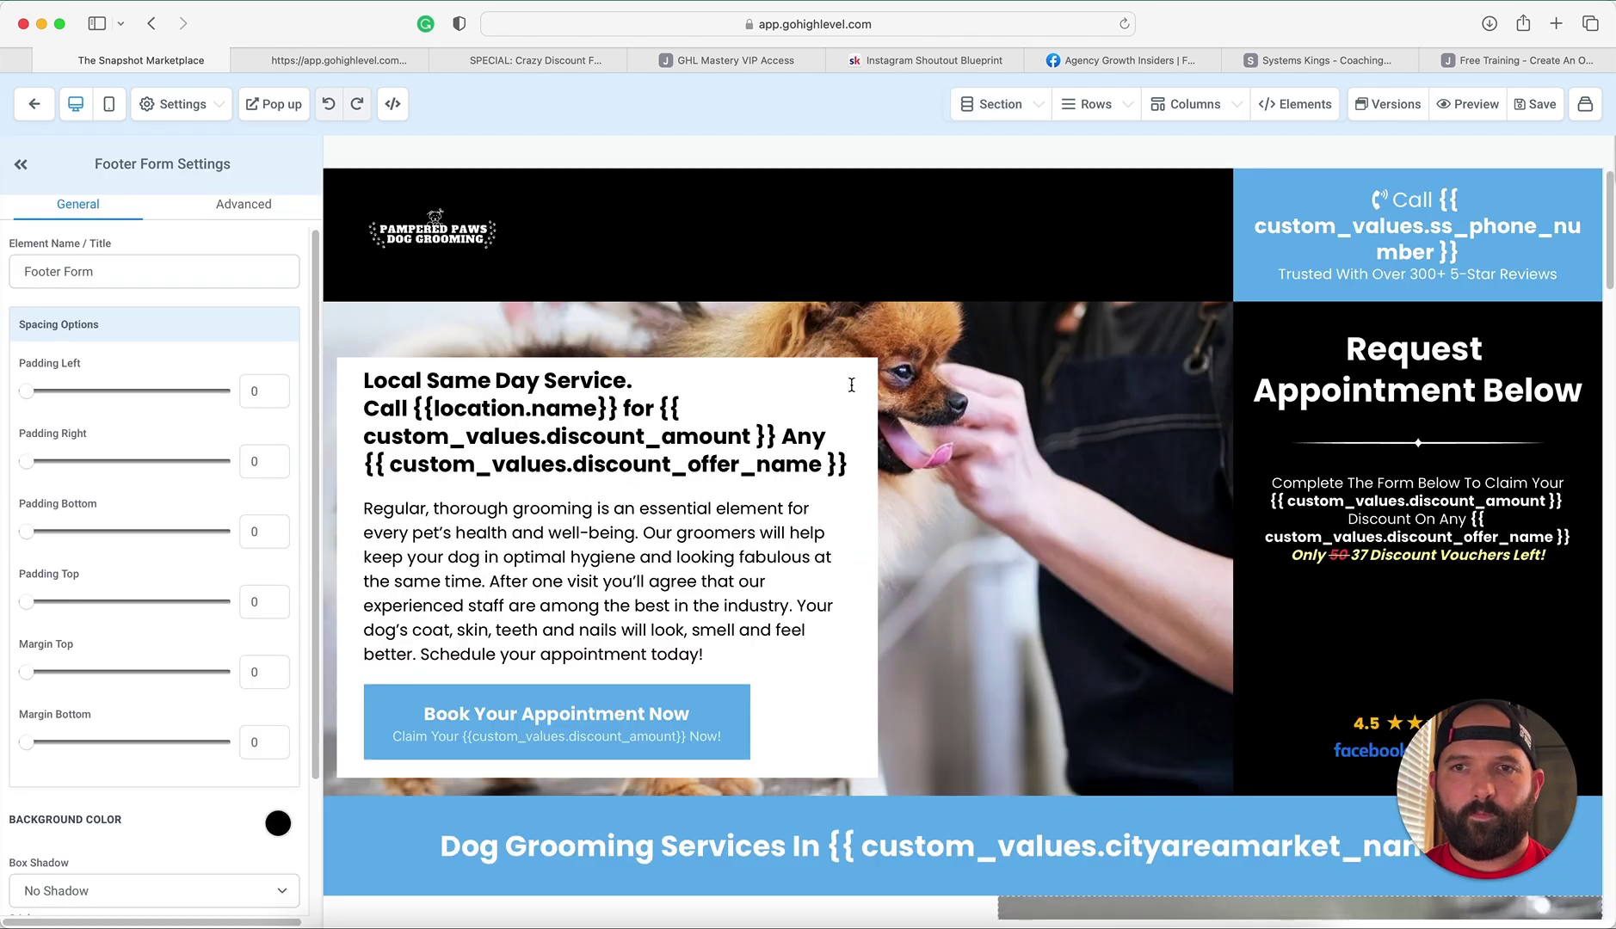
Step: List the page's sections for management and open the Desktop Hero section's settings
click(21, 170)
click(13, 163)
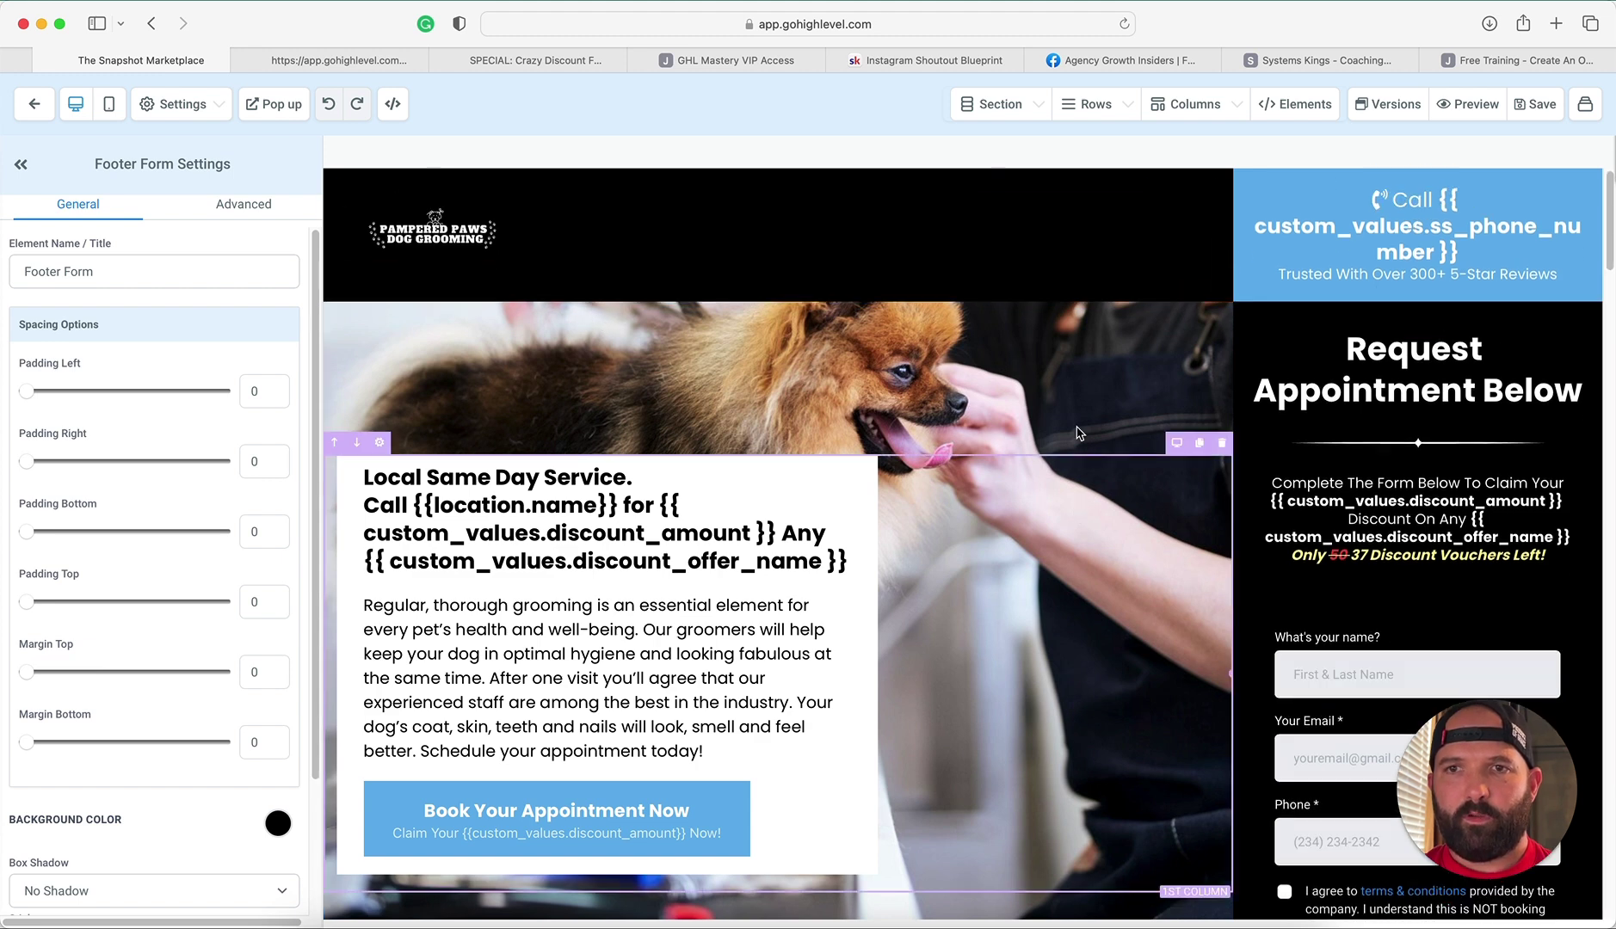
click(1013, 105)
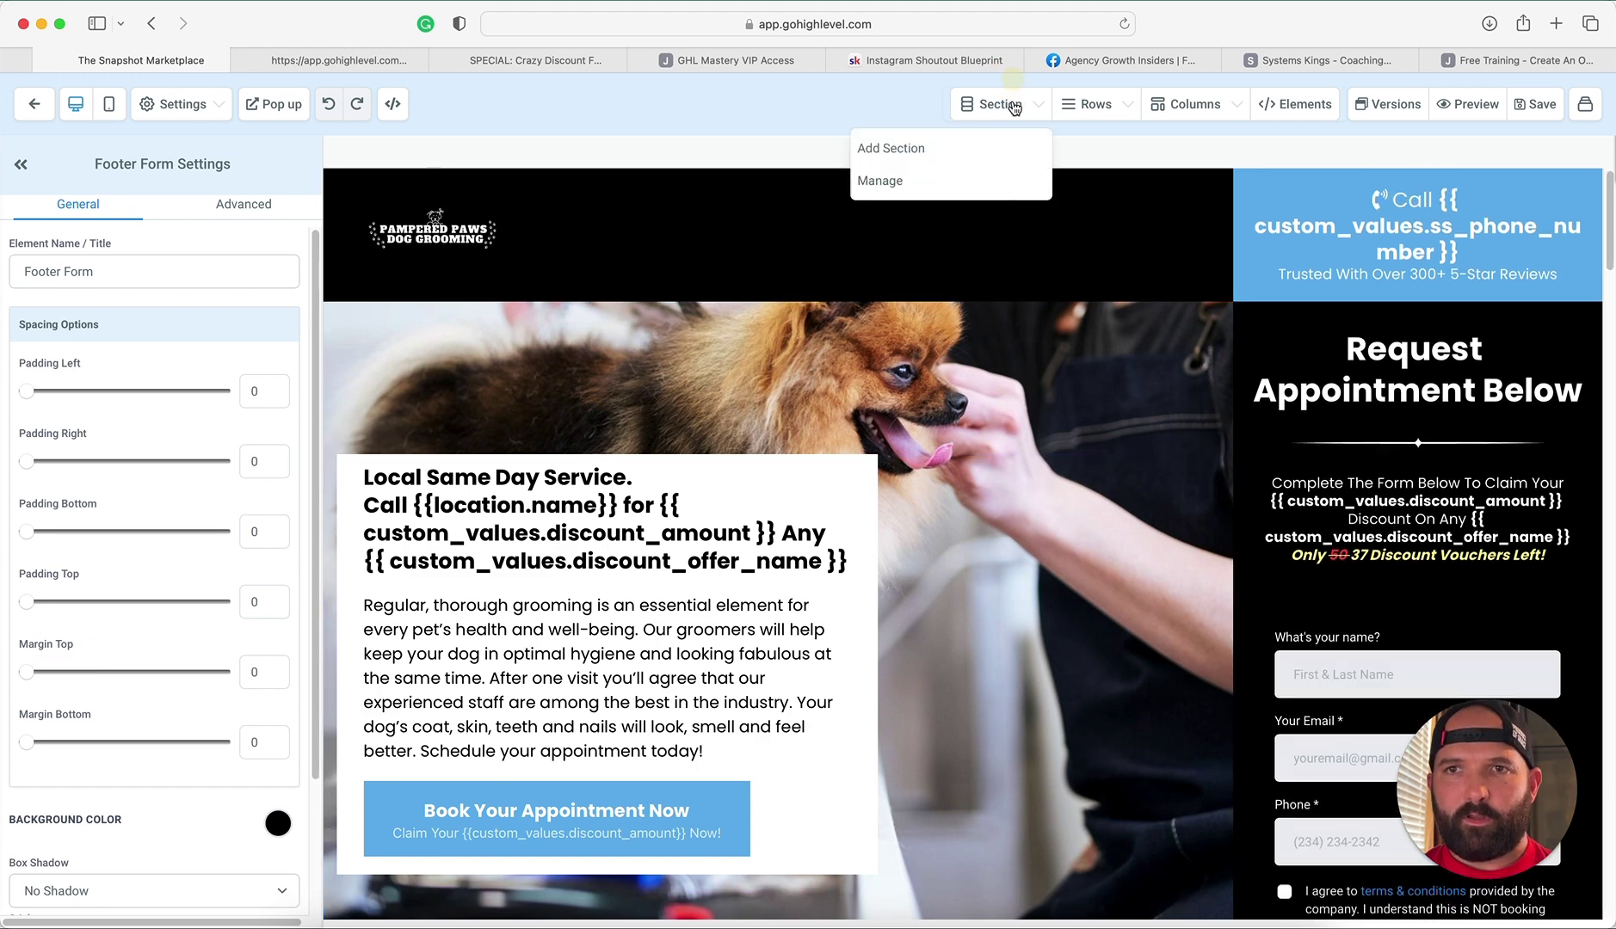
click(918, 187)
click(1349, 255)
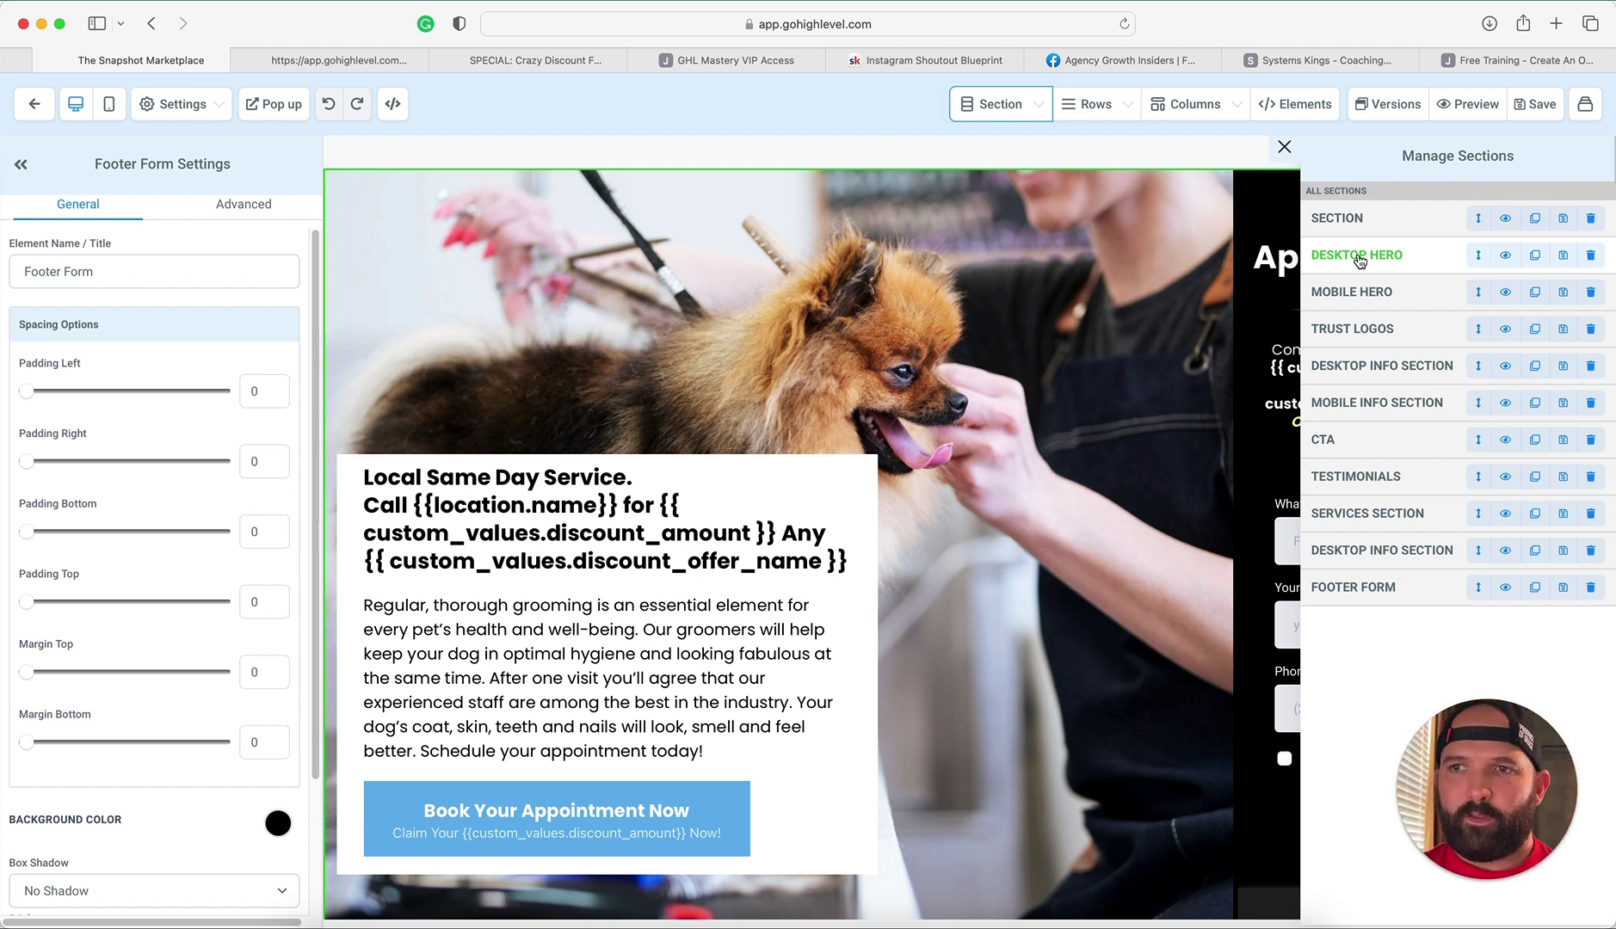
click(1358, 258)
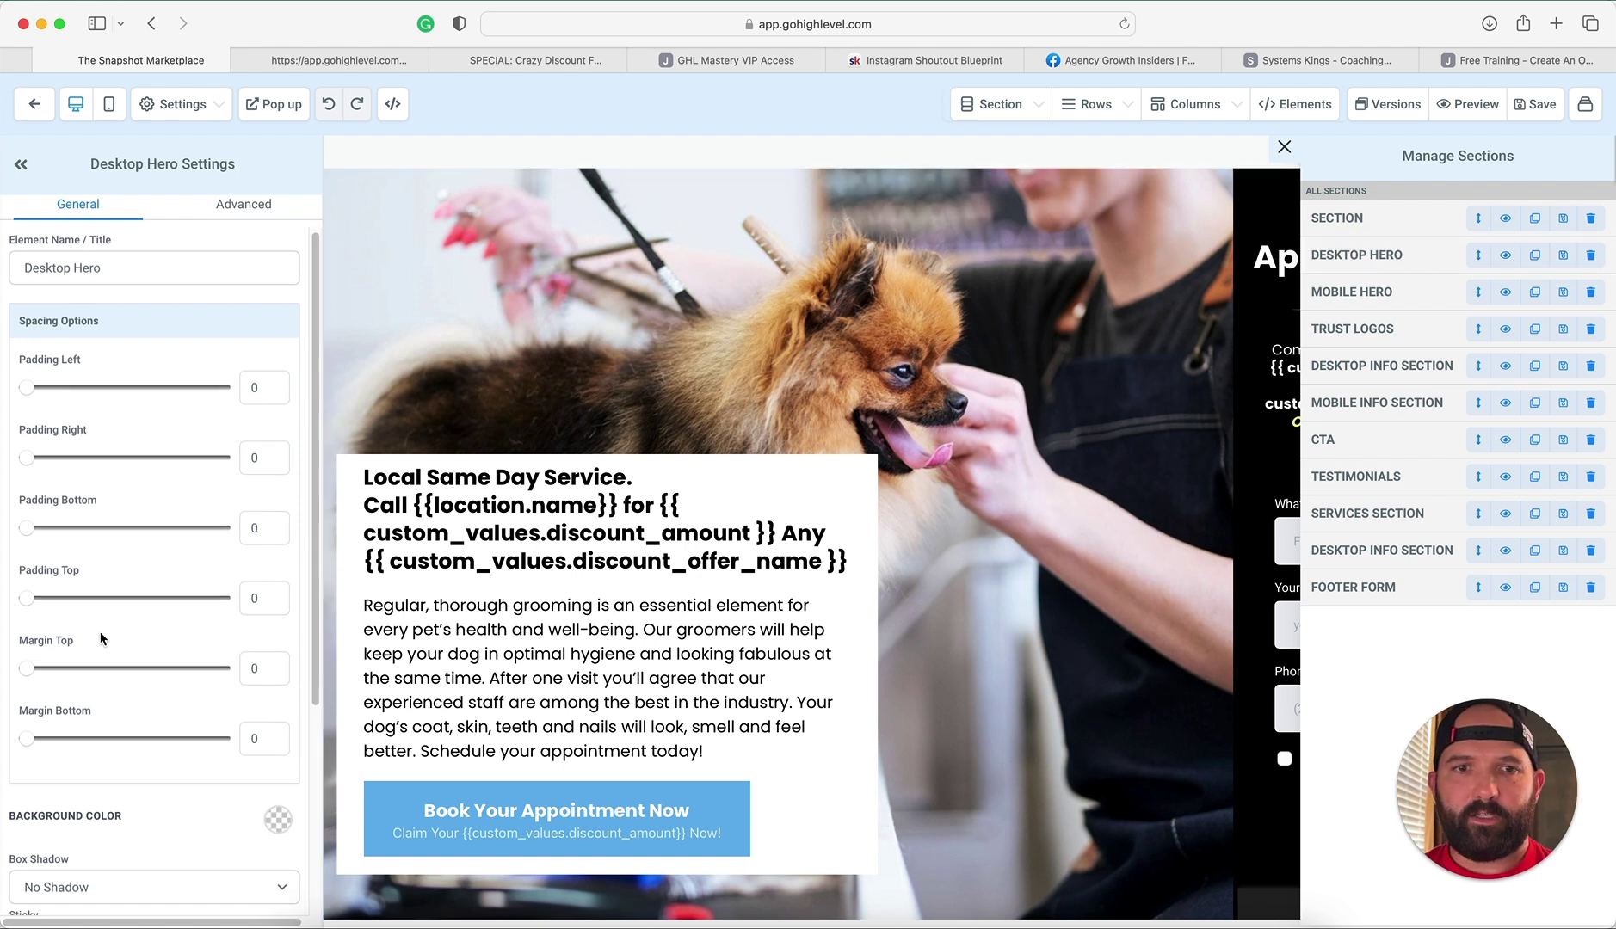
scroll(101, 638, down, 4)
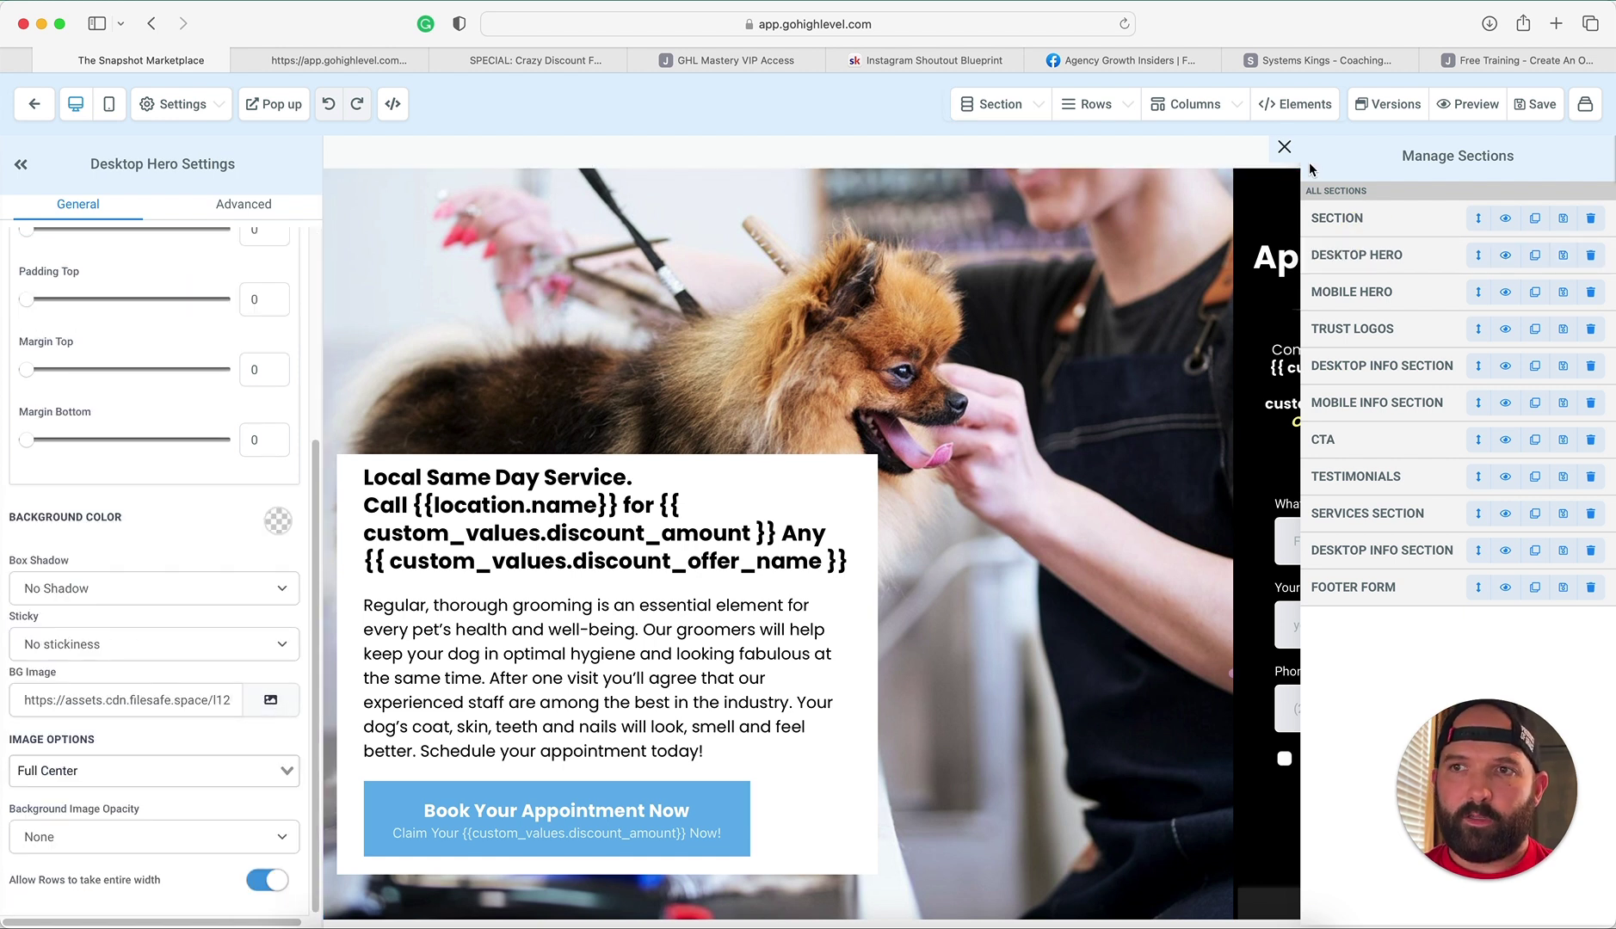
click(264, 701)
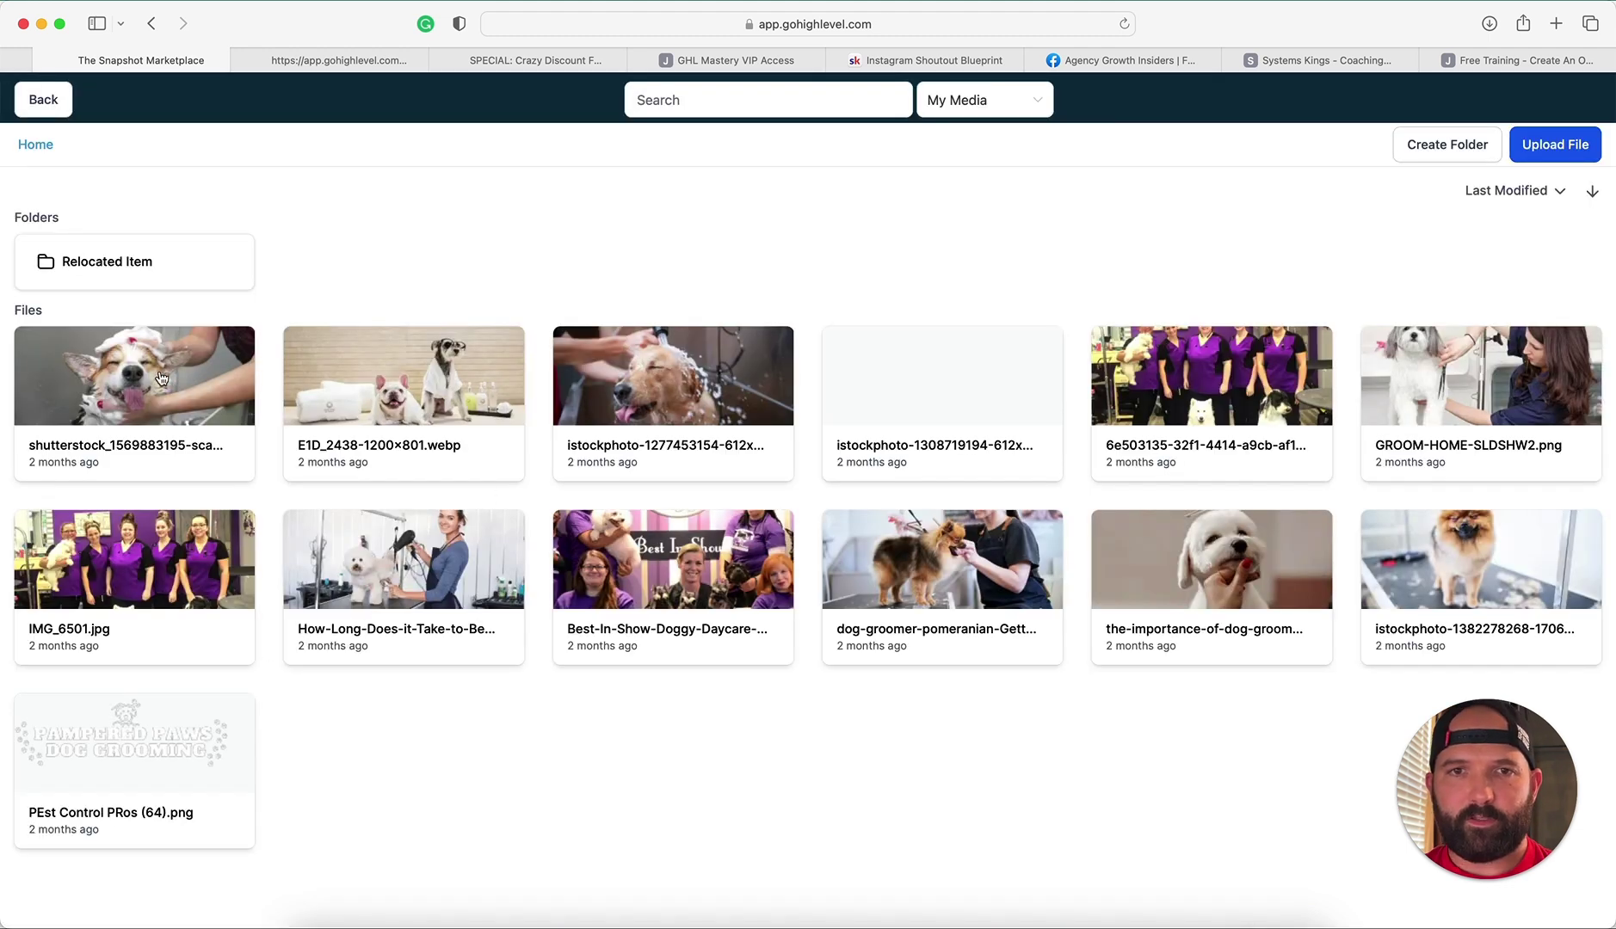
click(161, 377)
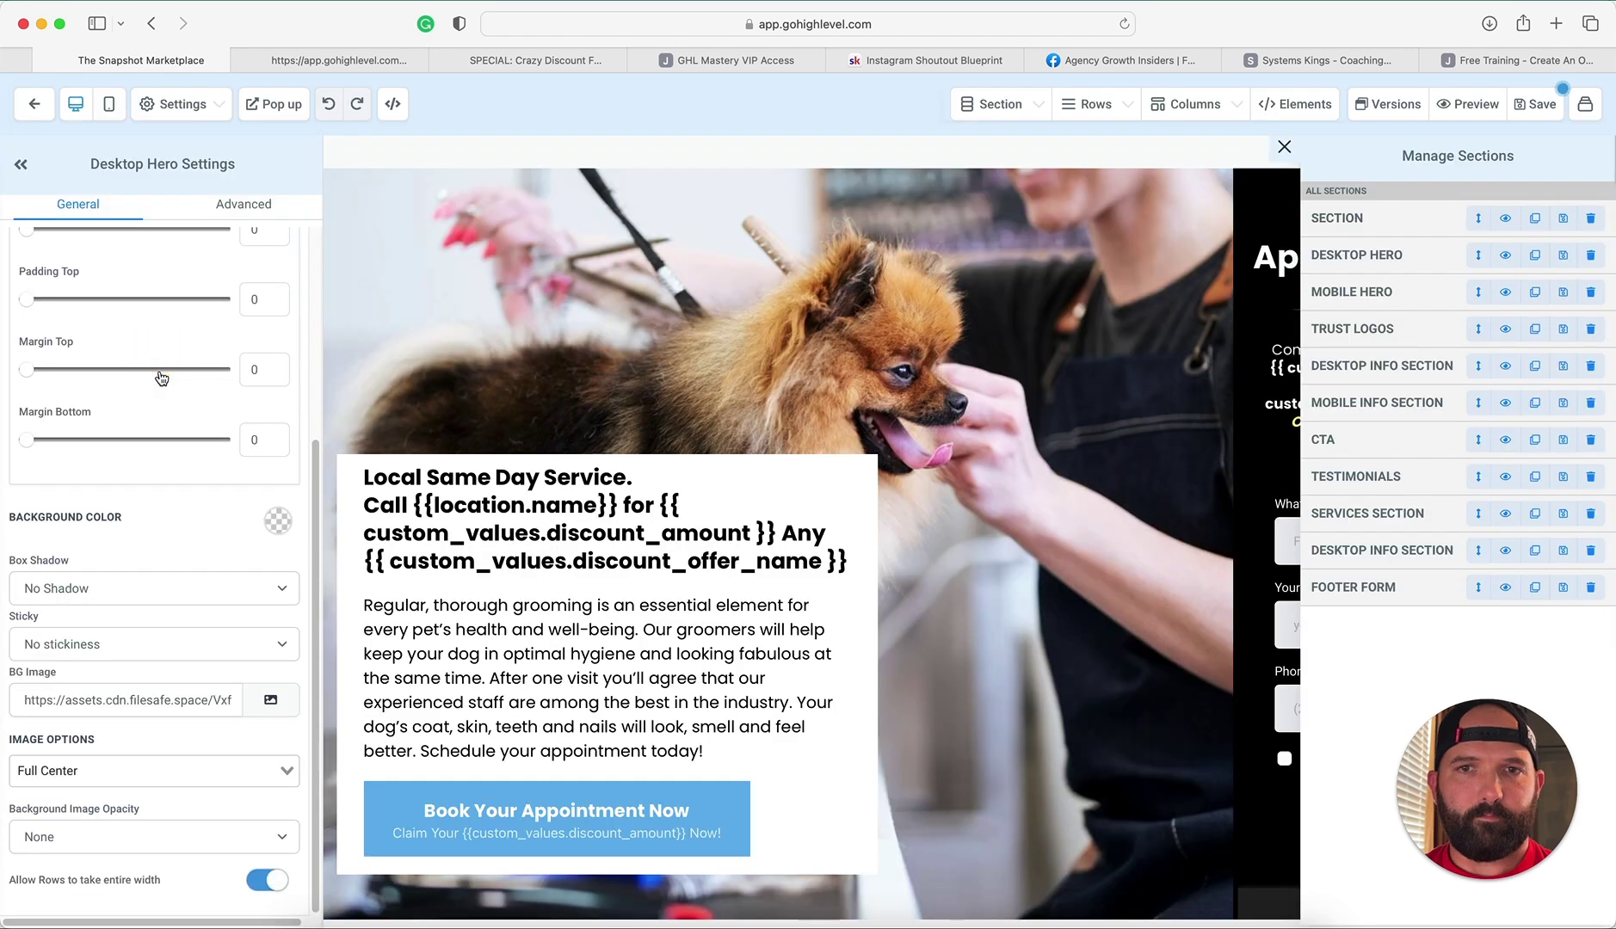
click(290, 698)
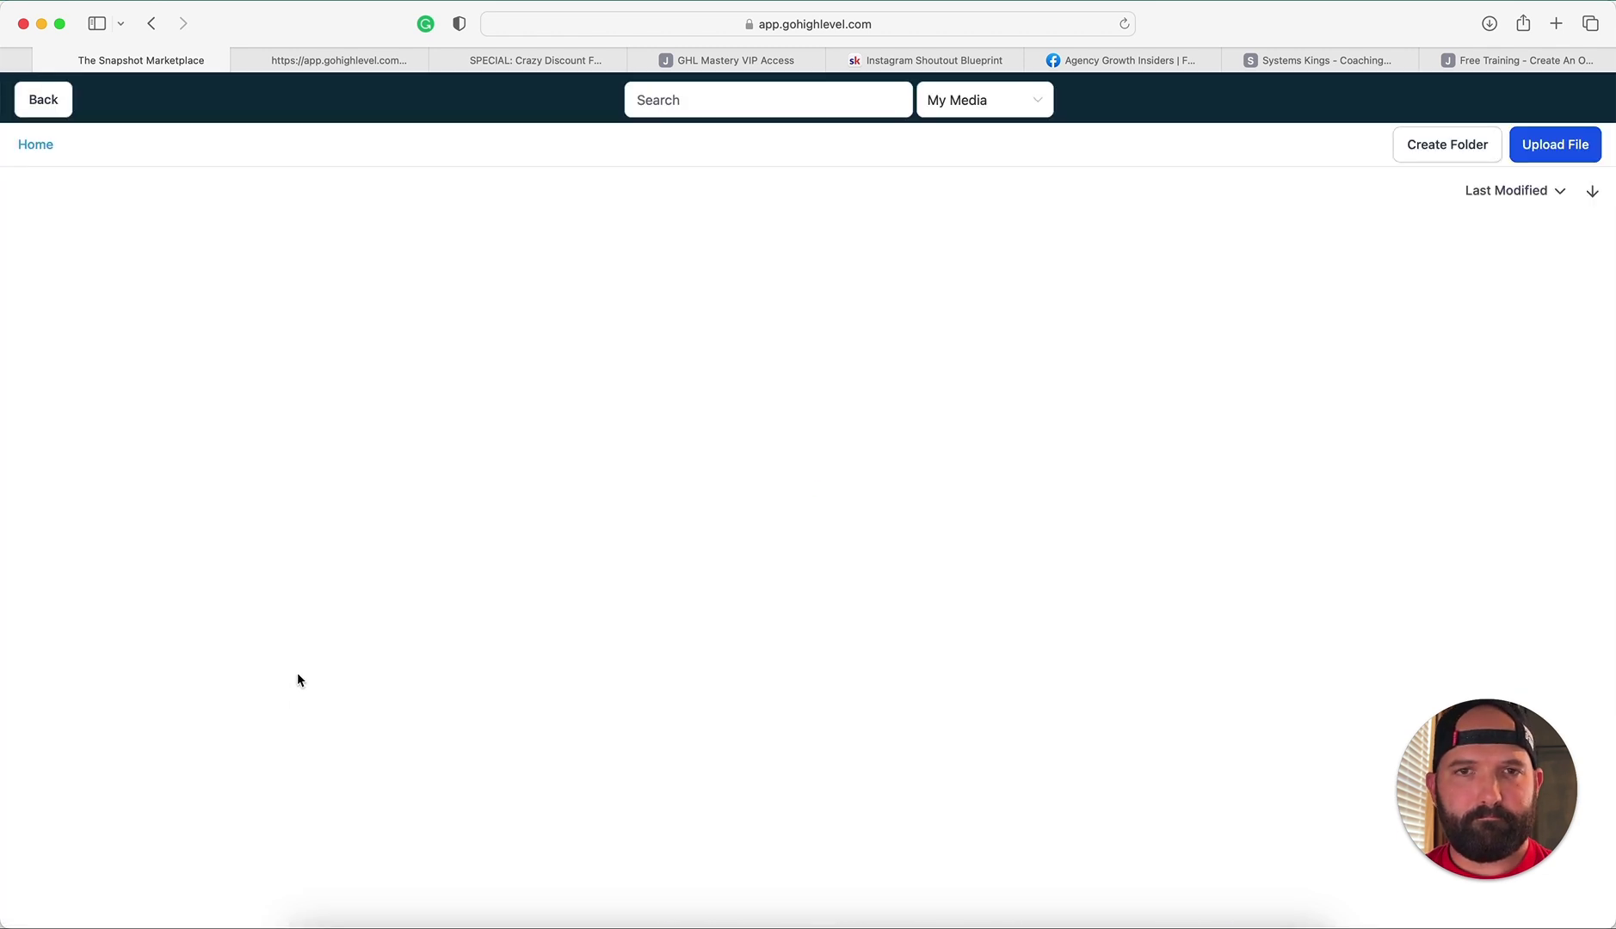
click(237, 388)
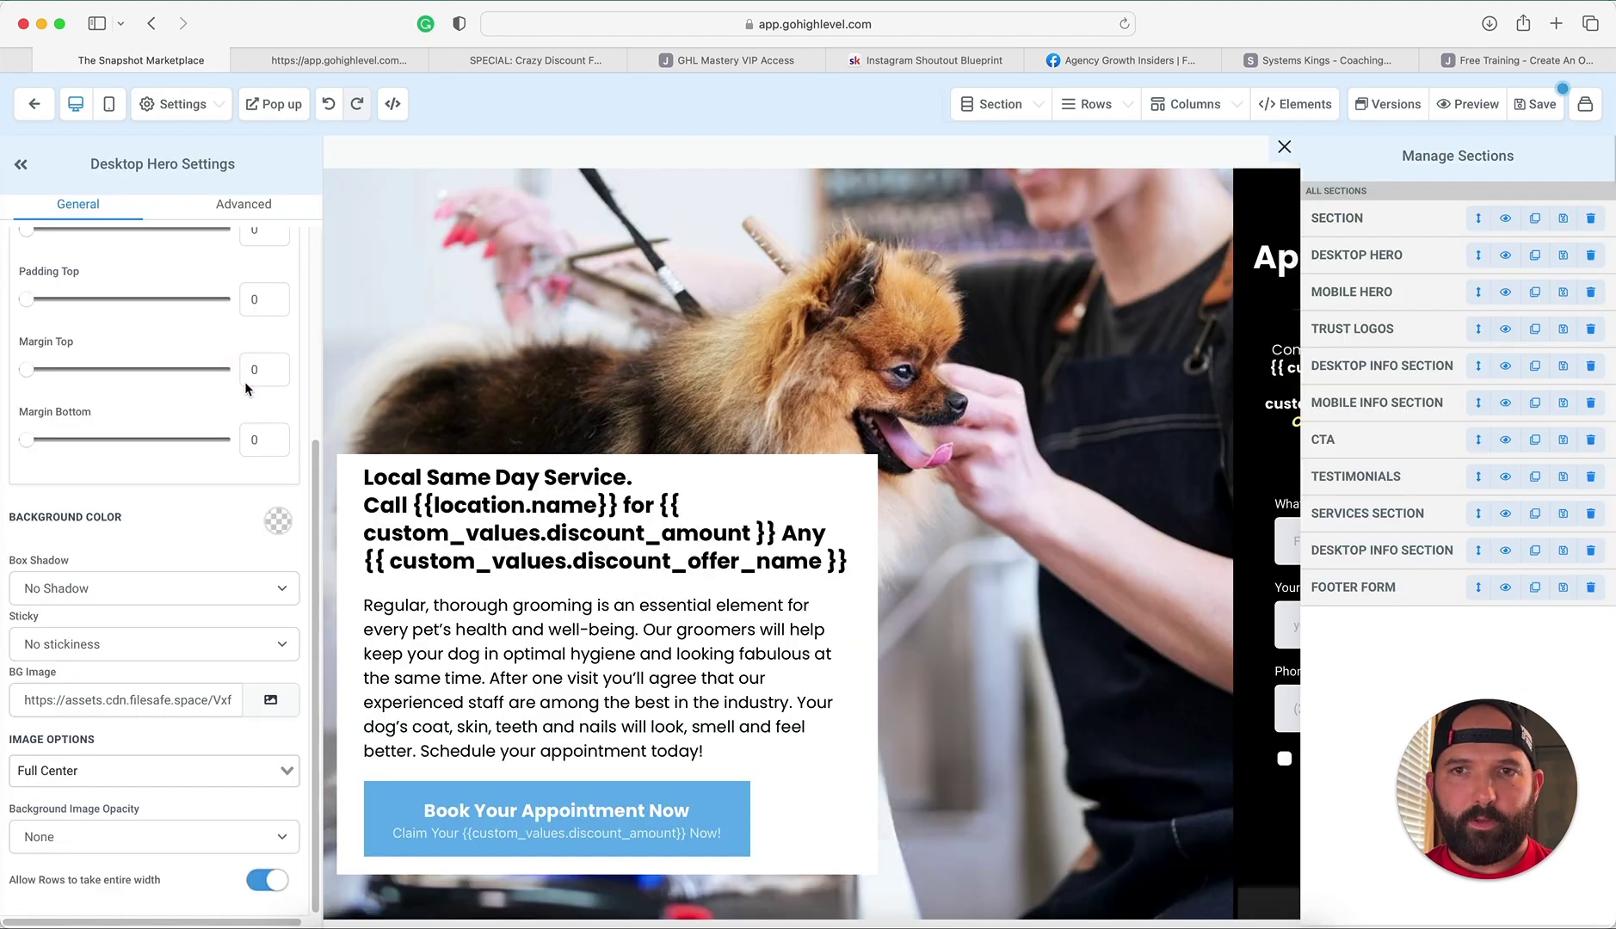
scroll(1153, 493, up, 15)
scroll(1132, 507, up, 5)
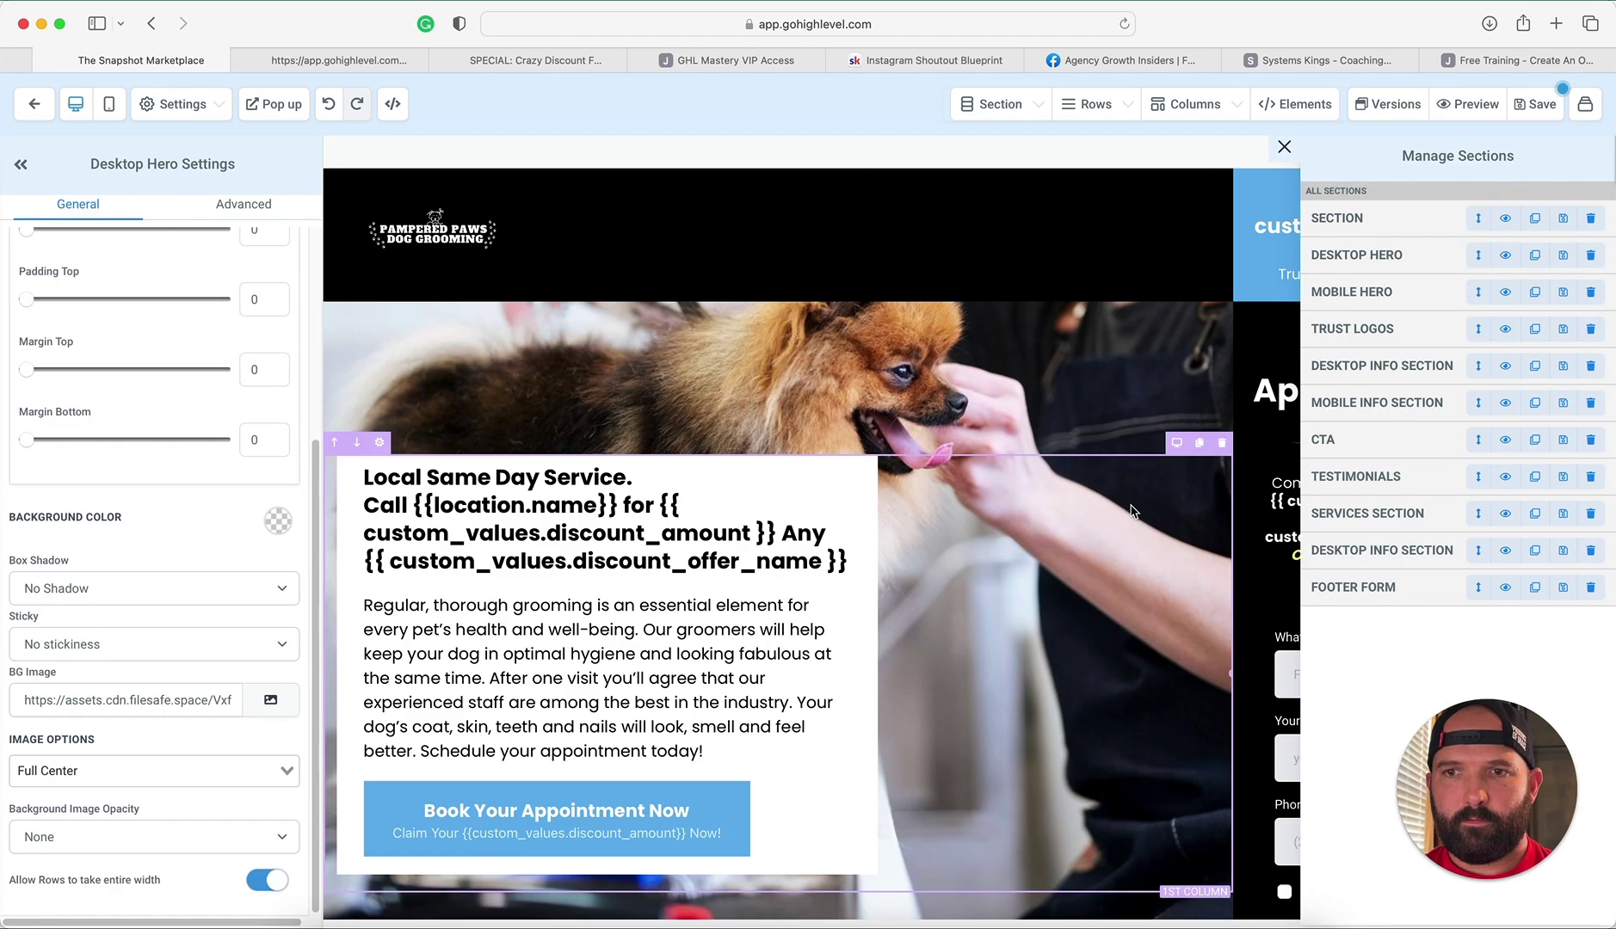
scroll(1133, 507, down, 9)
scroll(1185, 494, up, 9)
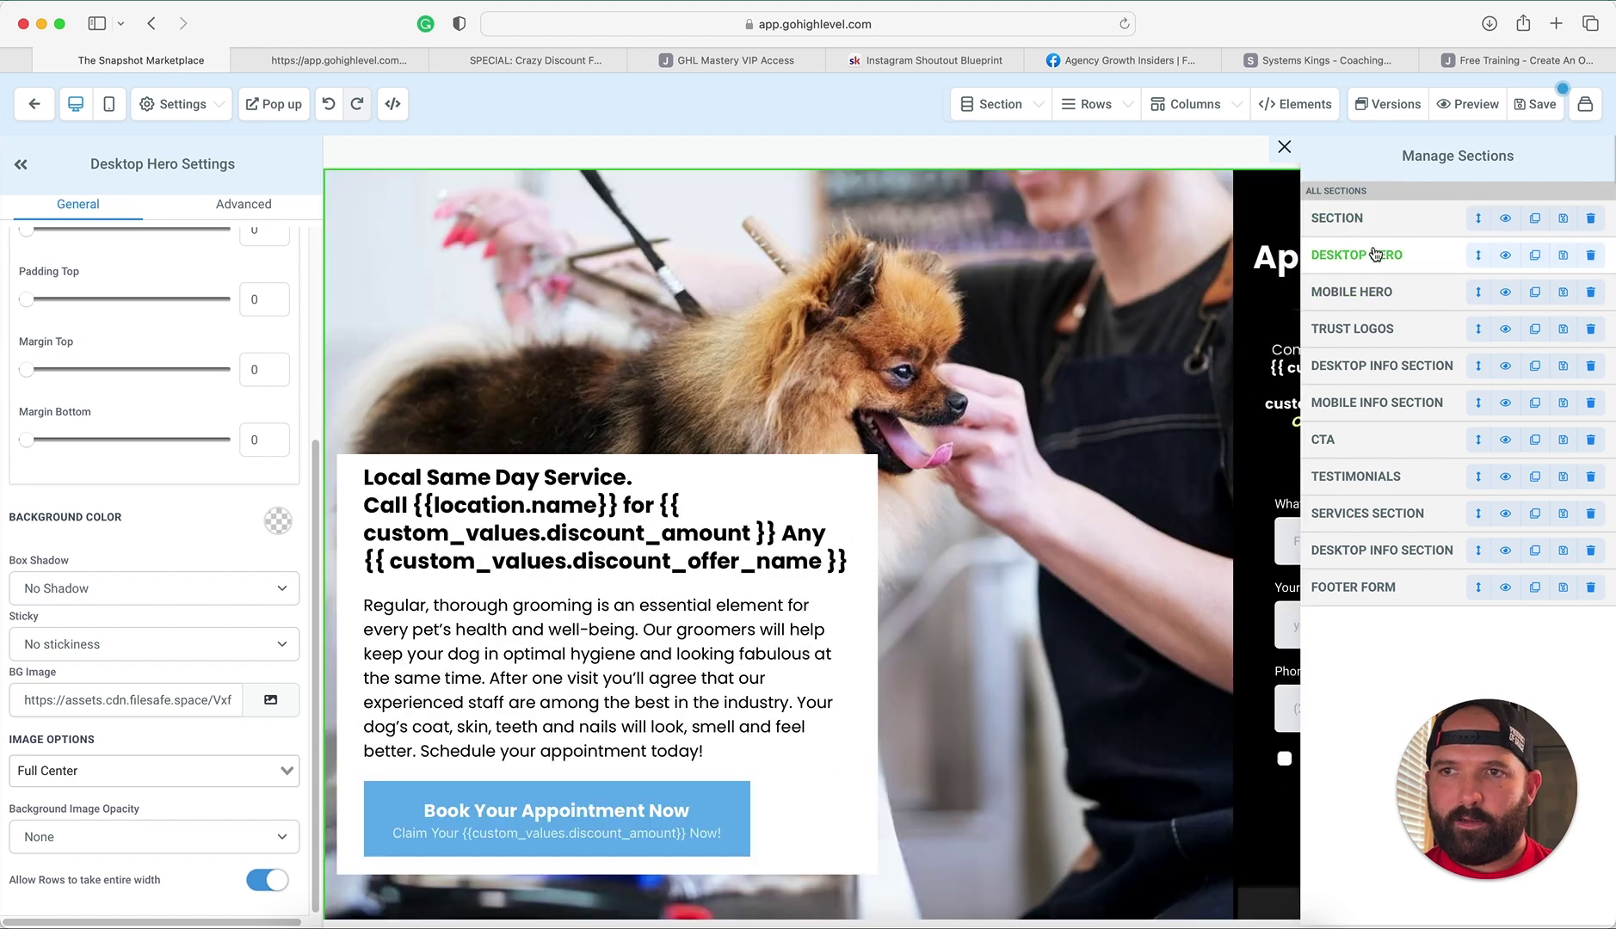
click(185, 105)
click(184, 105)
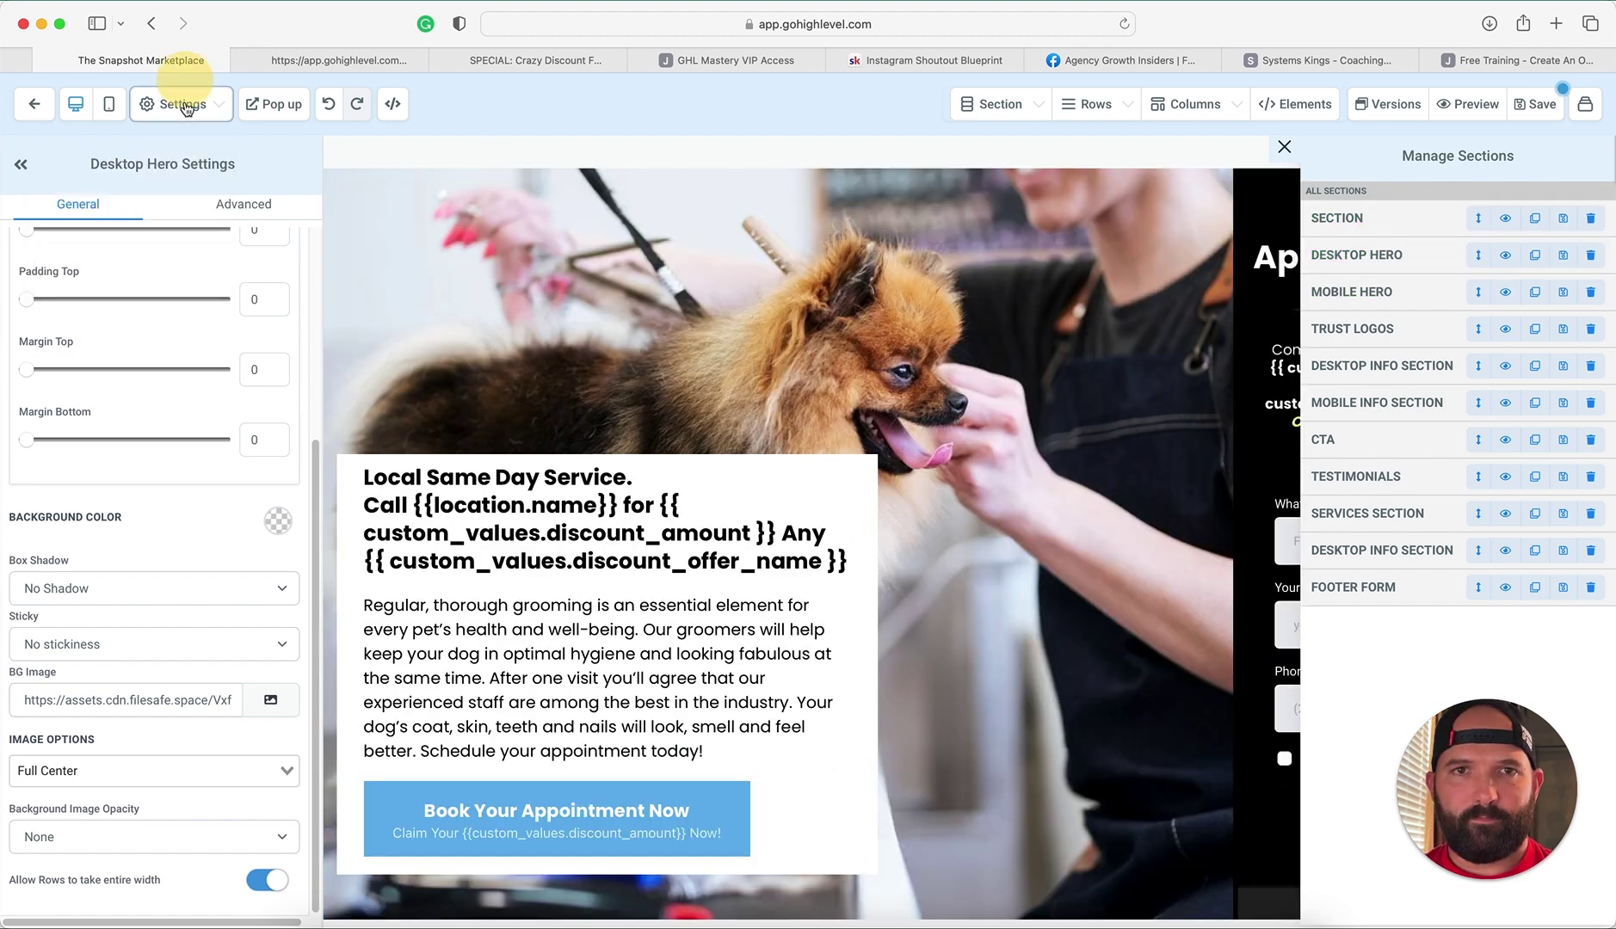
click(184, 105)
click(184, 105)
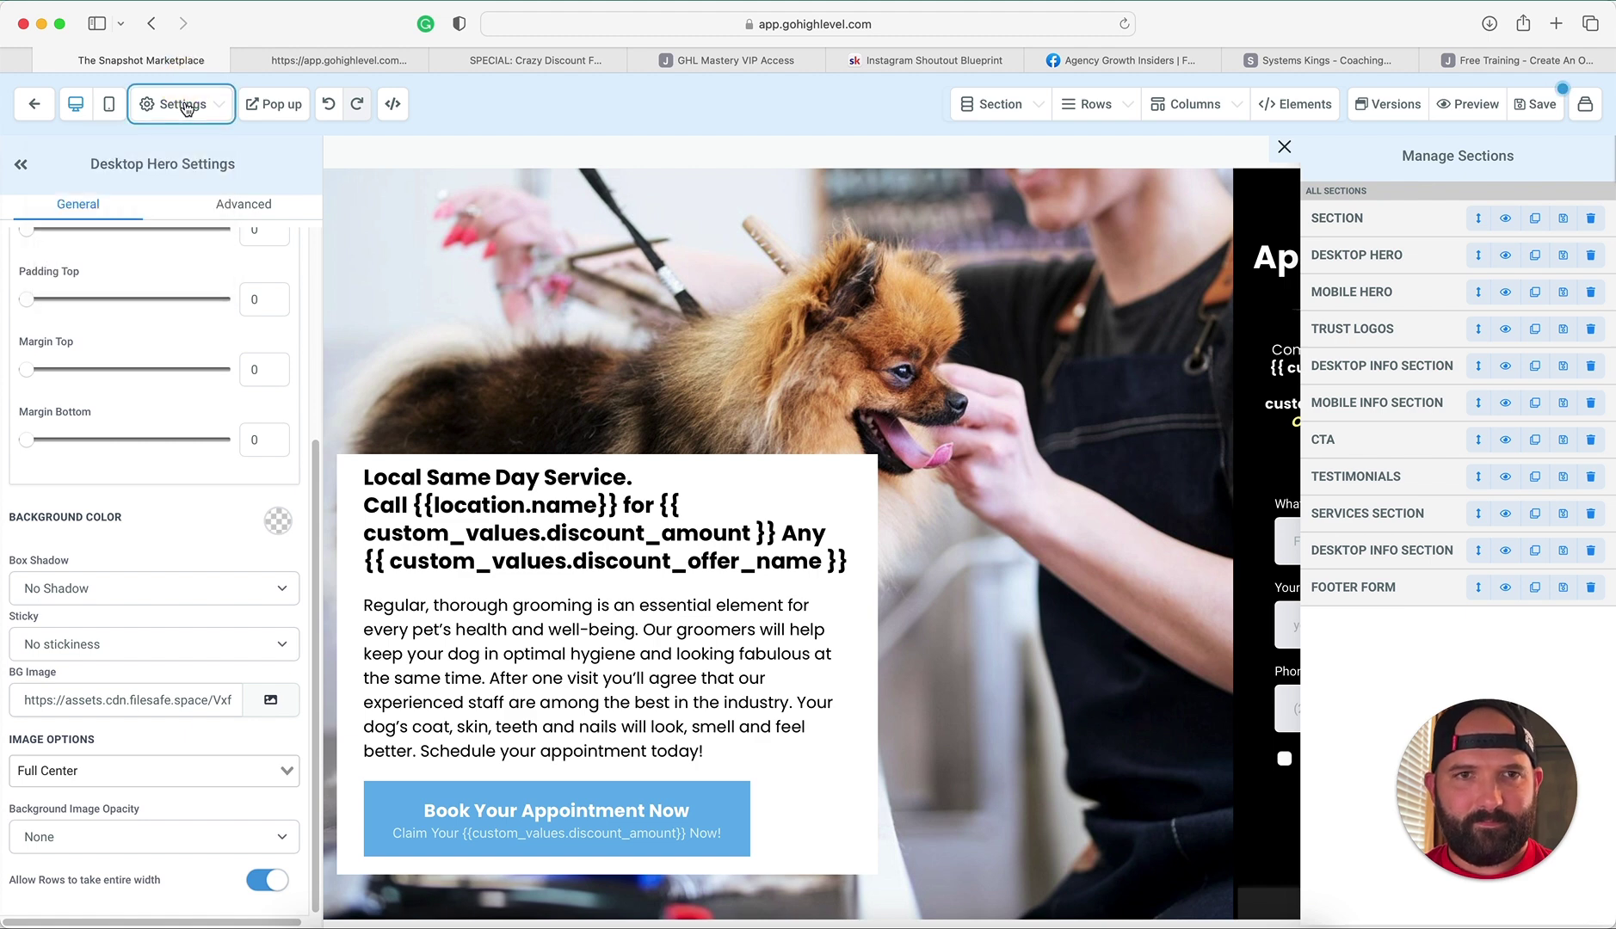
click(856, 344)
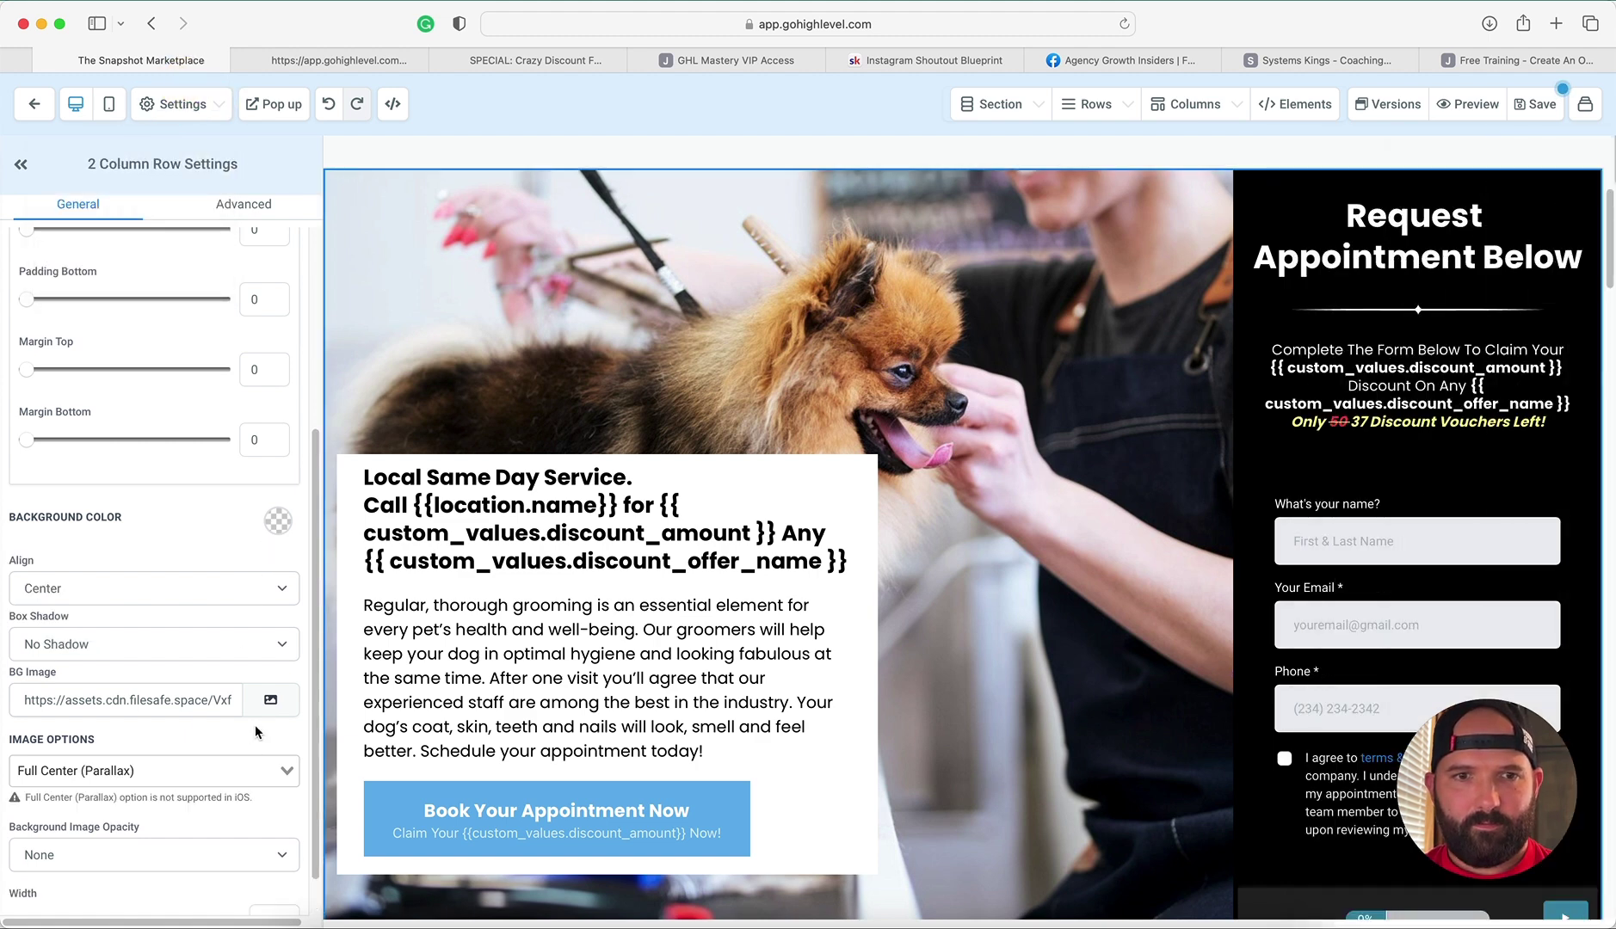
click(266, 700)
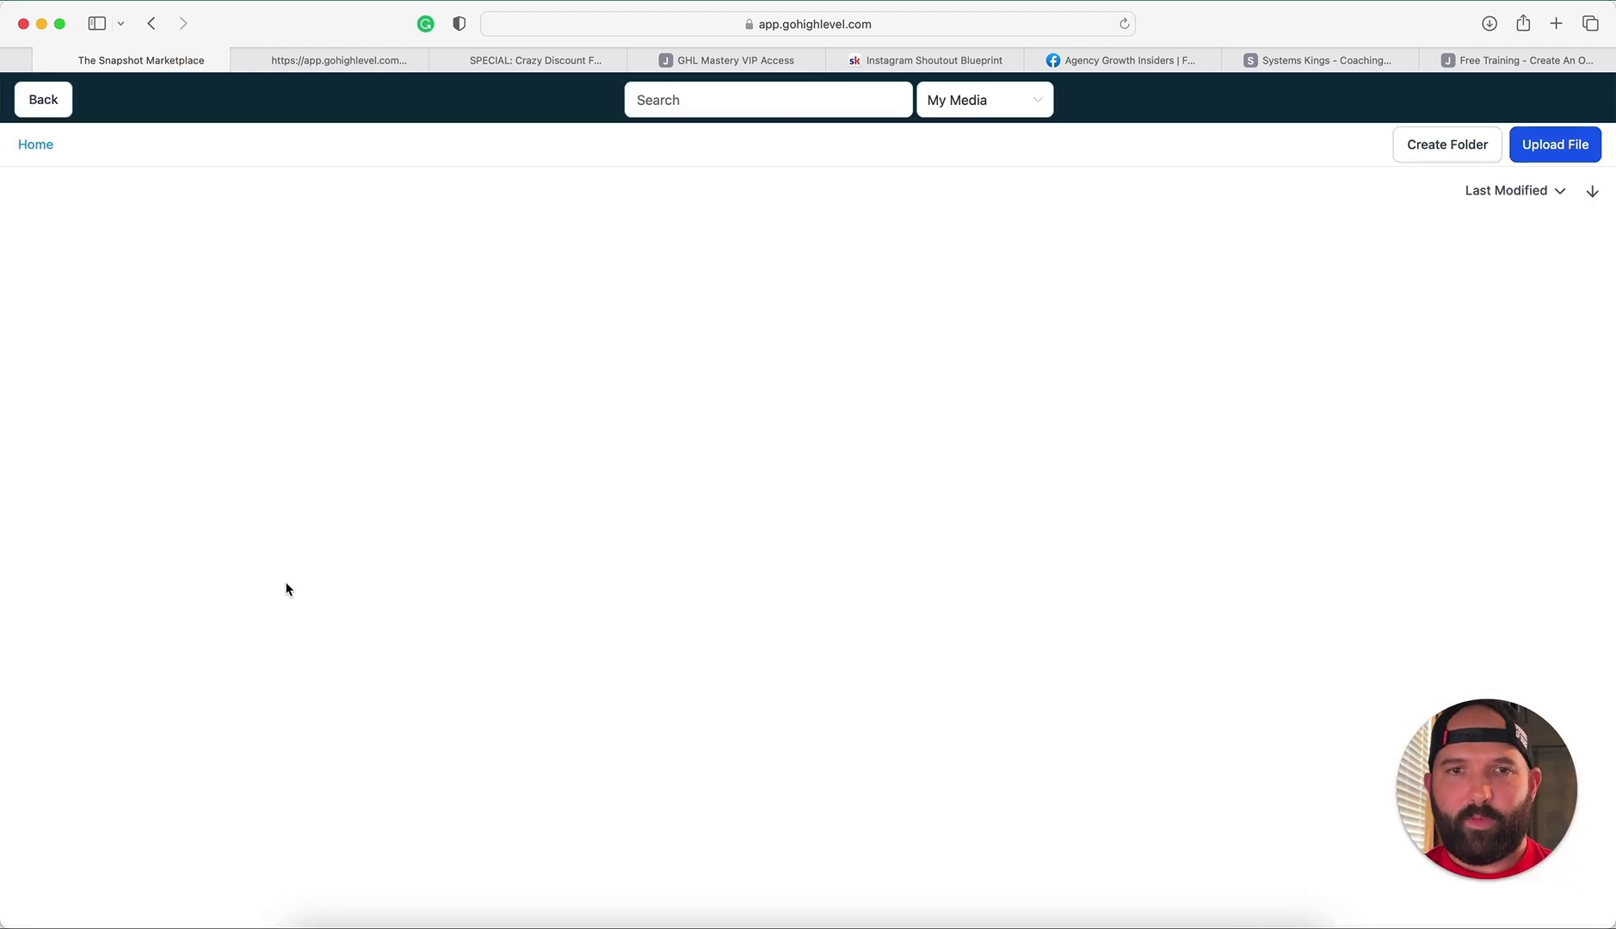
click(215, 396)
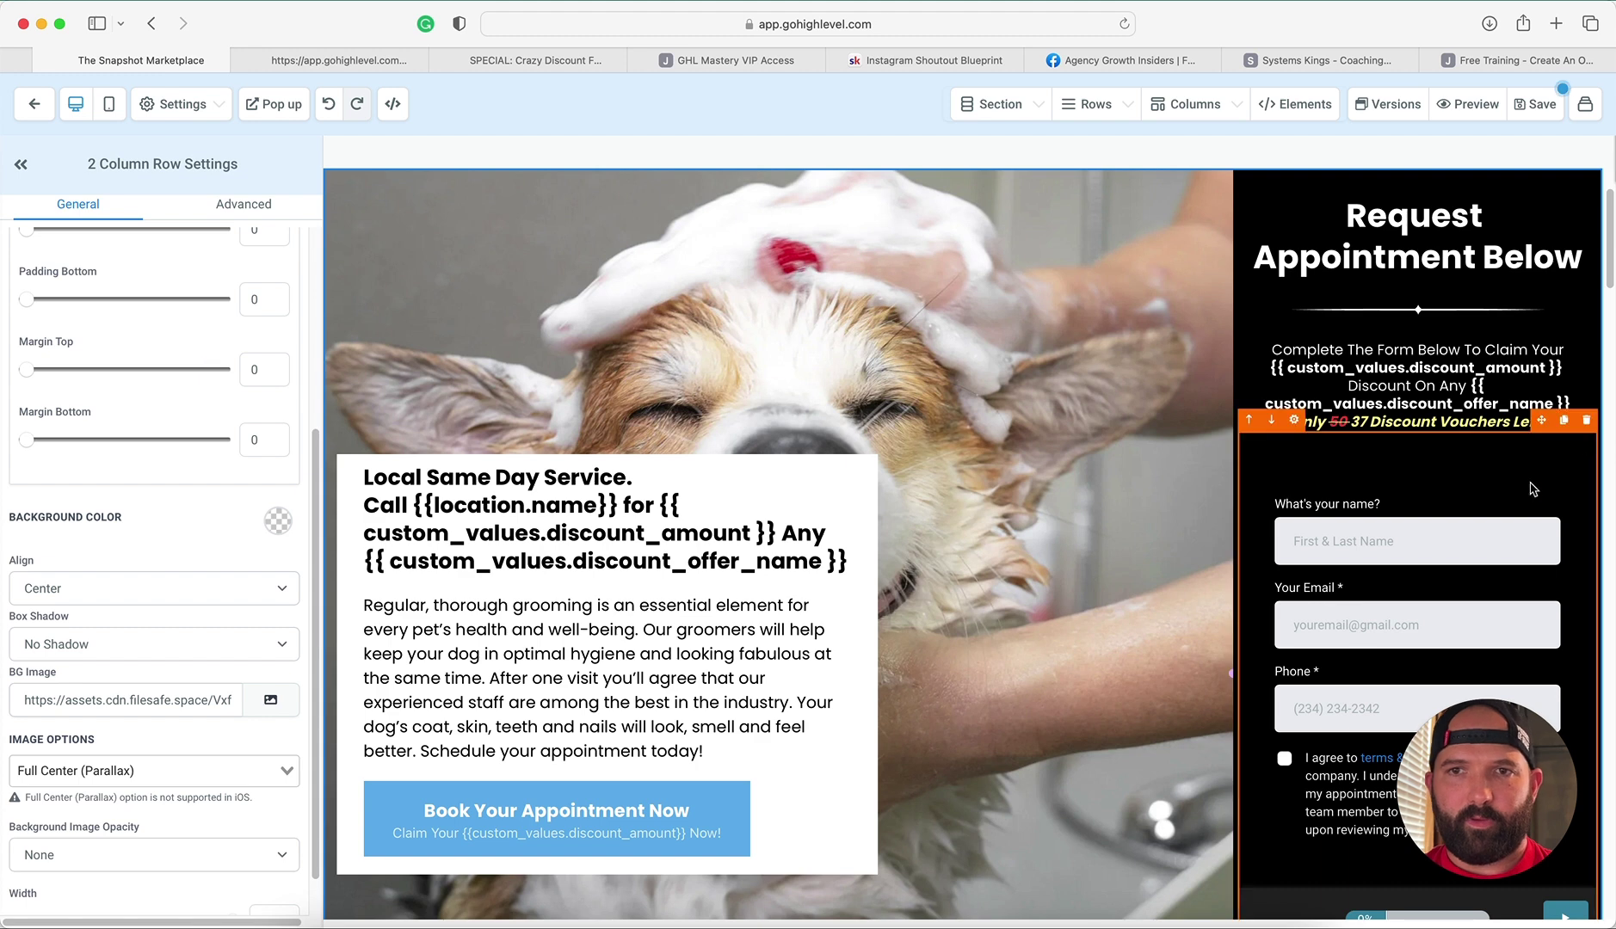
scroll(1062, 654, up, 2)
scroll(1059, 661, down, 8)
scroll(1059, 662, up, 8)
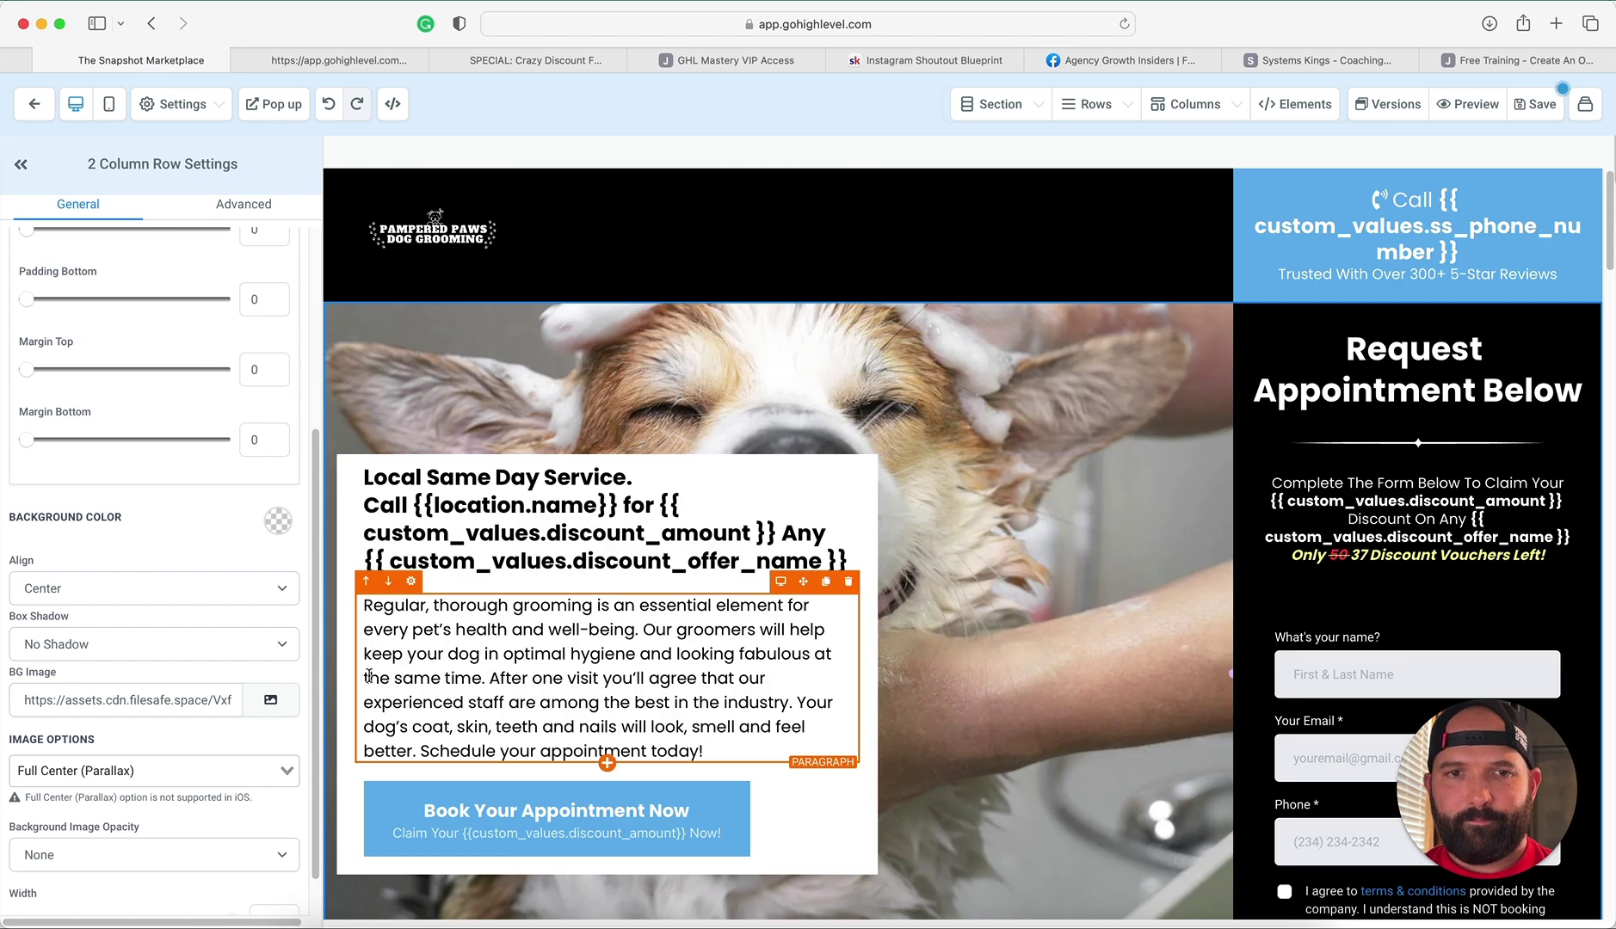
Step: Change the hero row's background image to the dog-groomer-pomeranian photo from the media library
click(1007, 105)
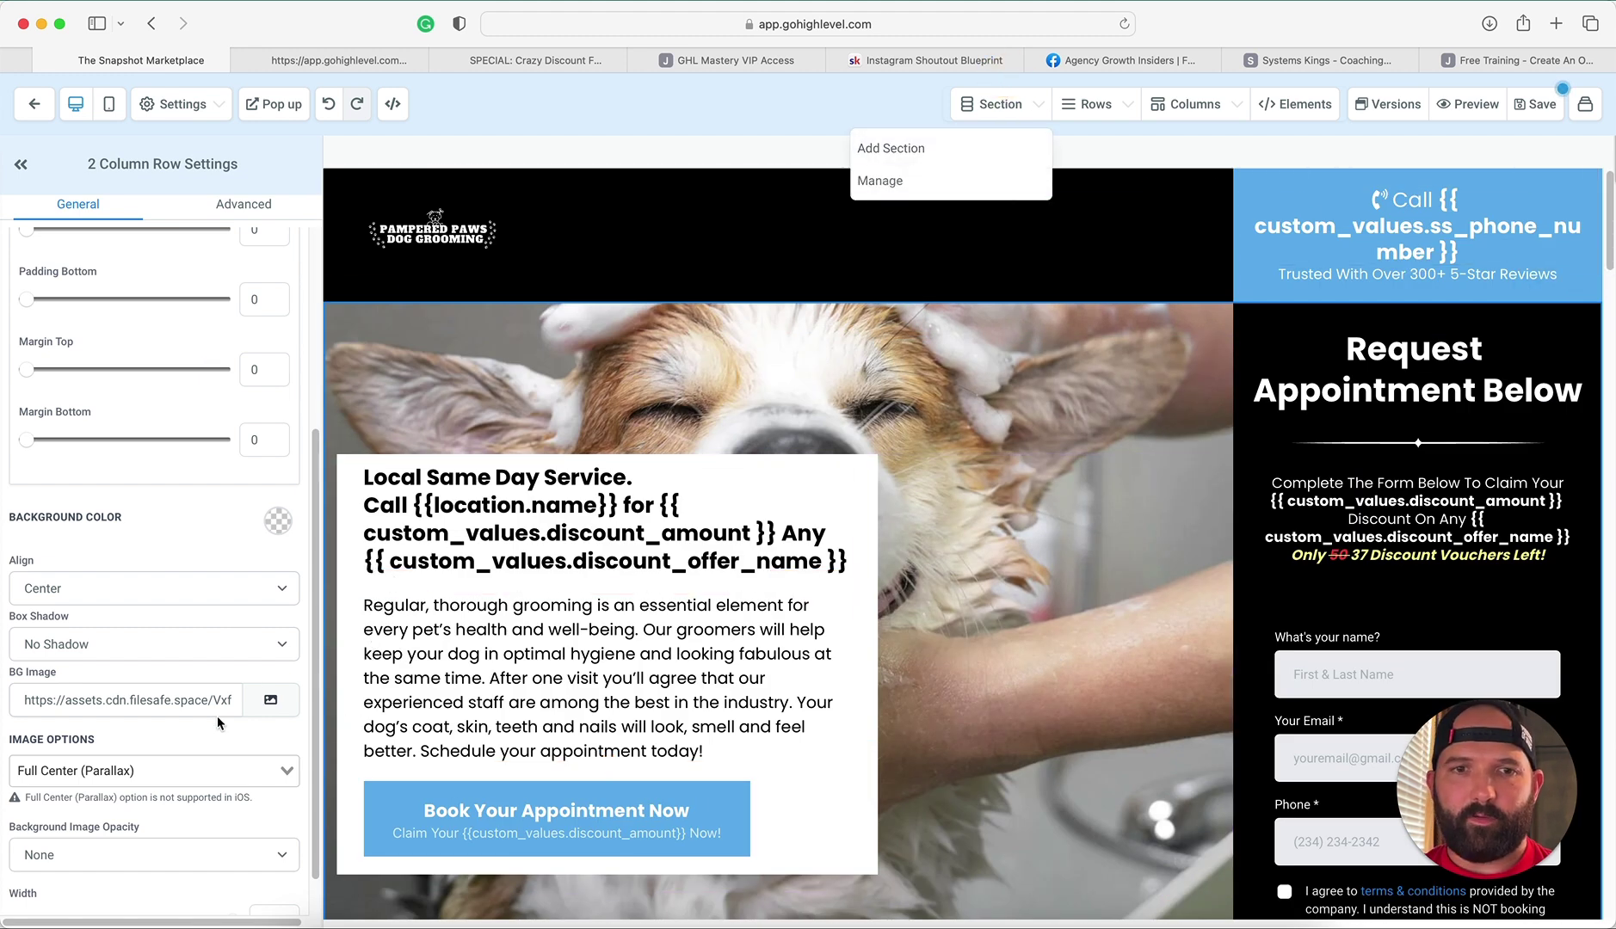
scroll(1198, 518, down, 5)
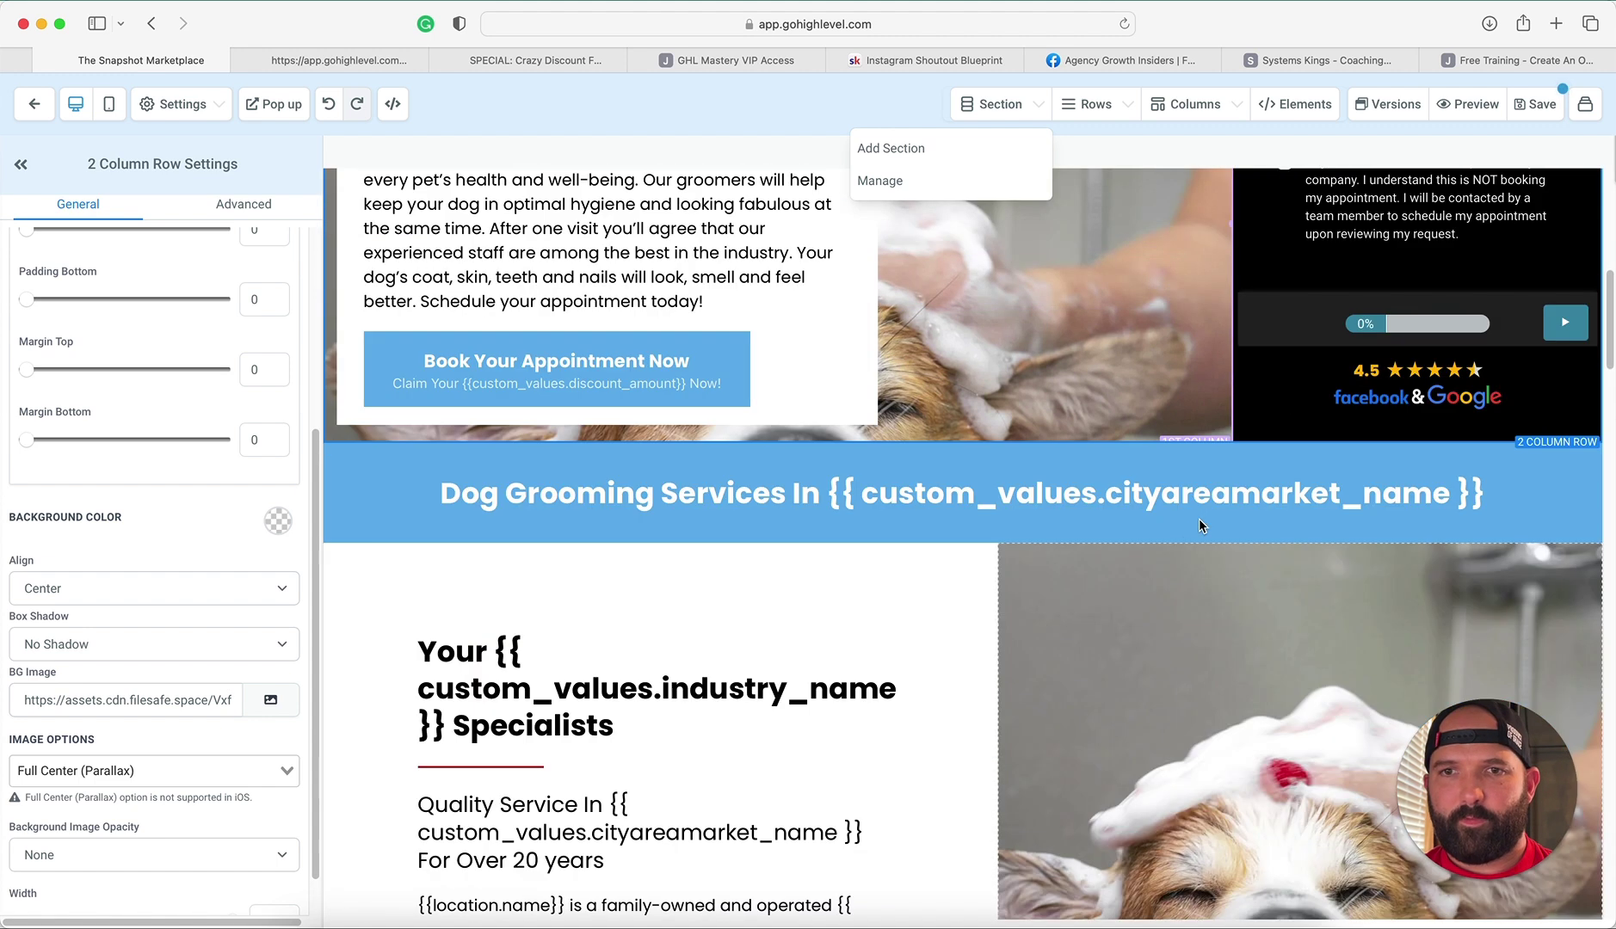
scroll(1202, 524, up, 5)
click(251, 701)
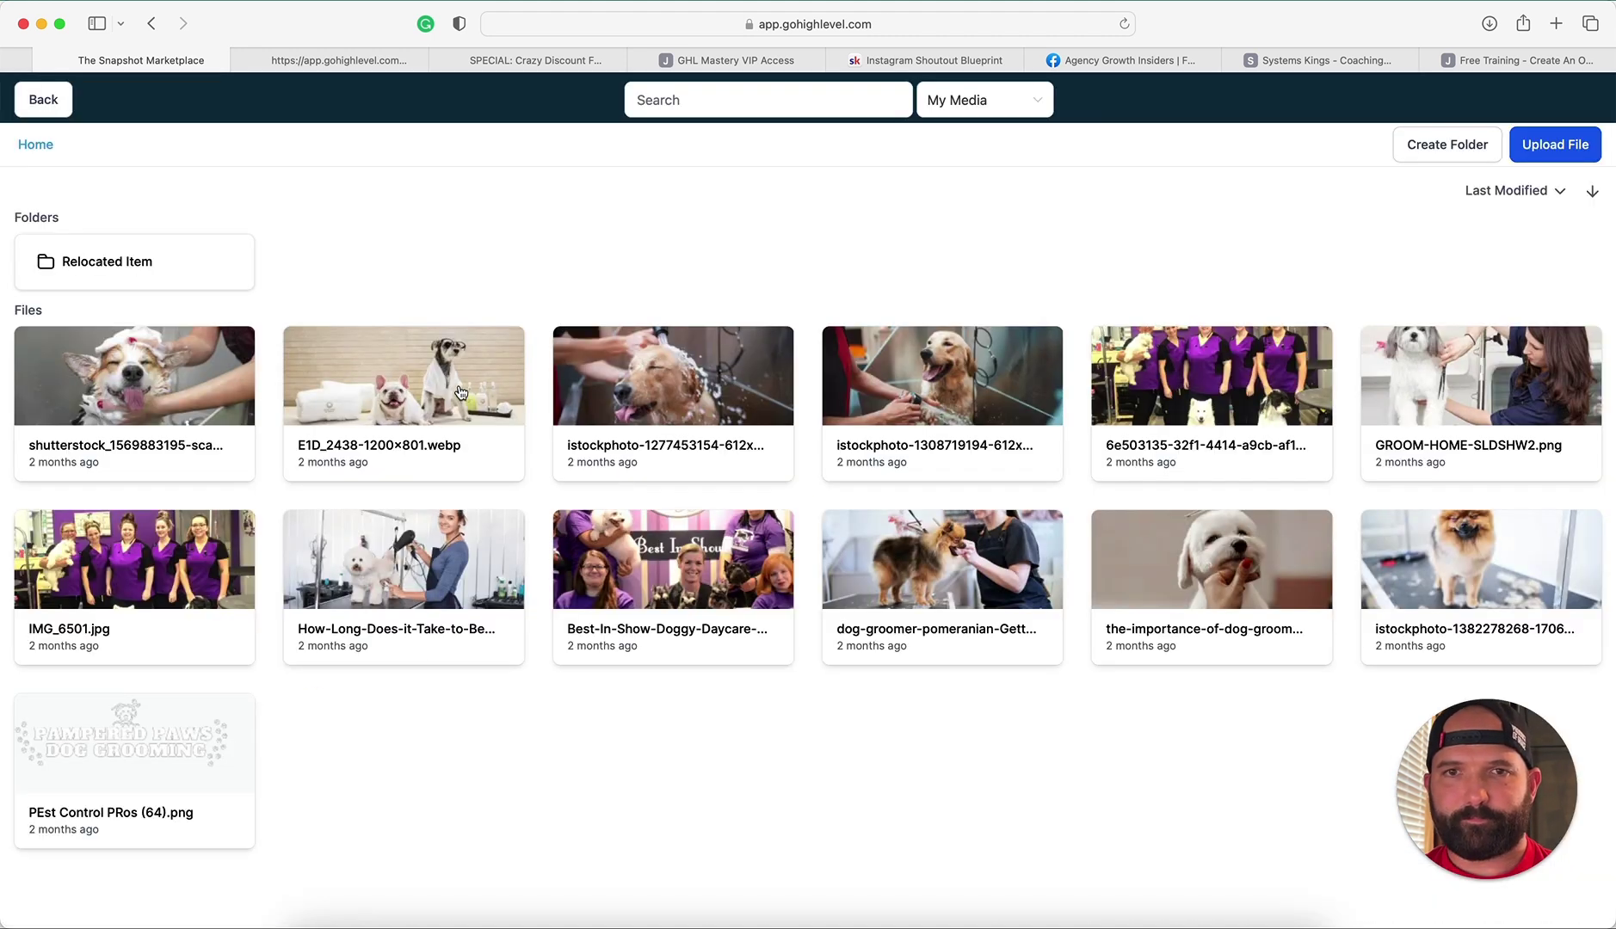
click(968, 639)
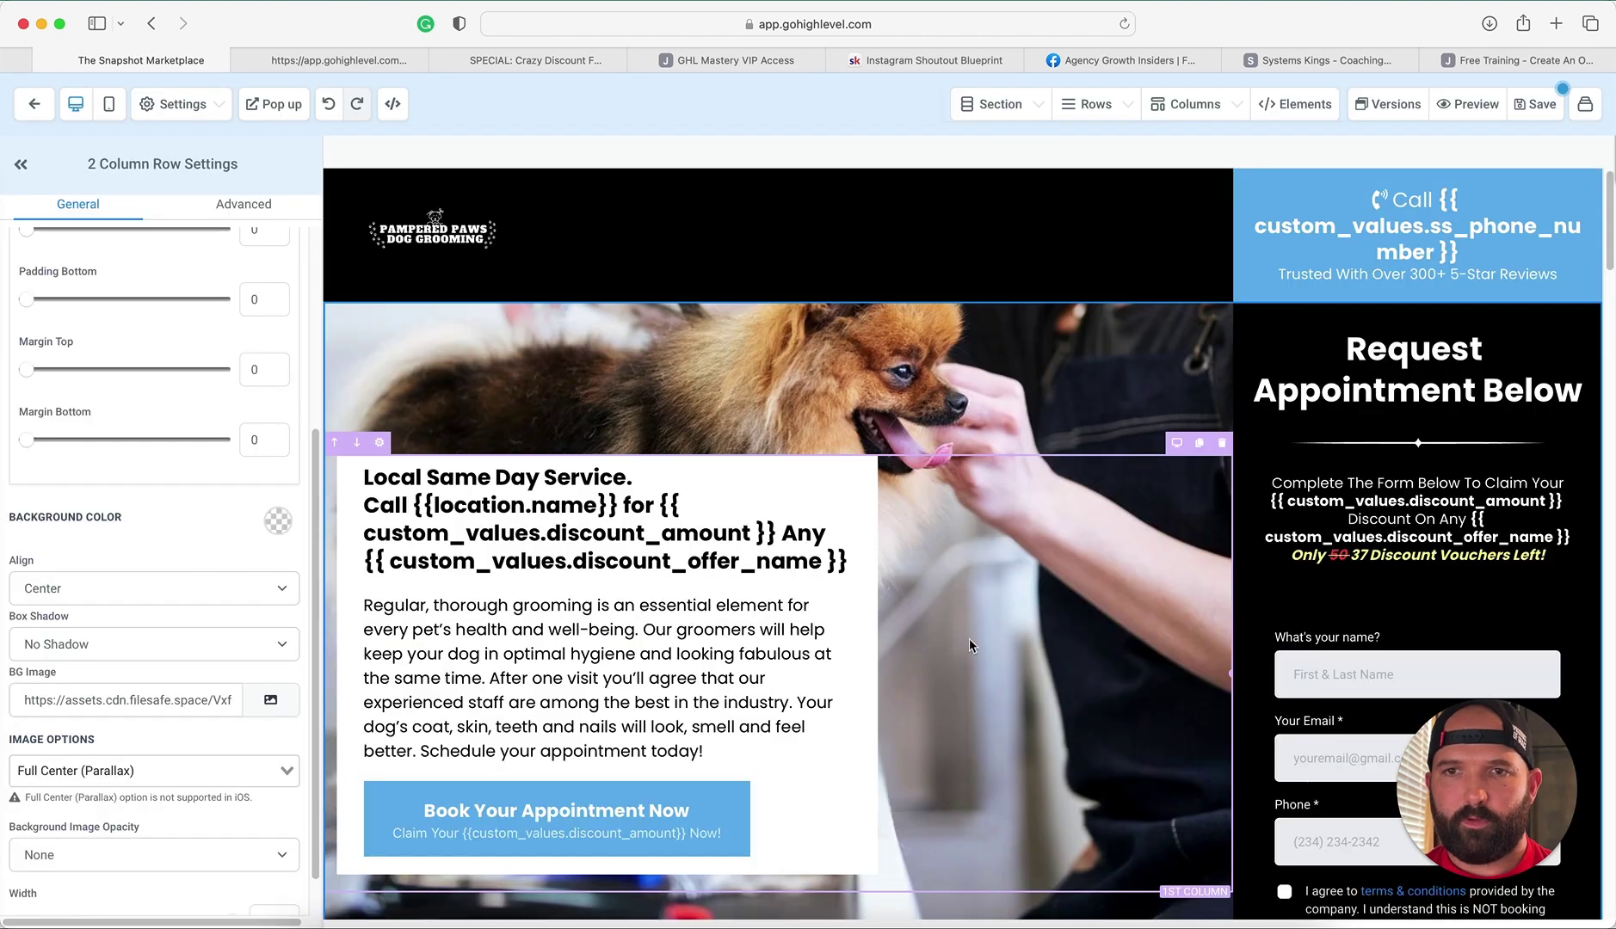
Step: Open the settings of the dog photo column beside the Specialists text and view its background image options
scroll(971, 636, down, 4)
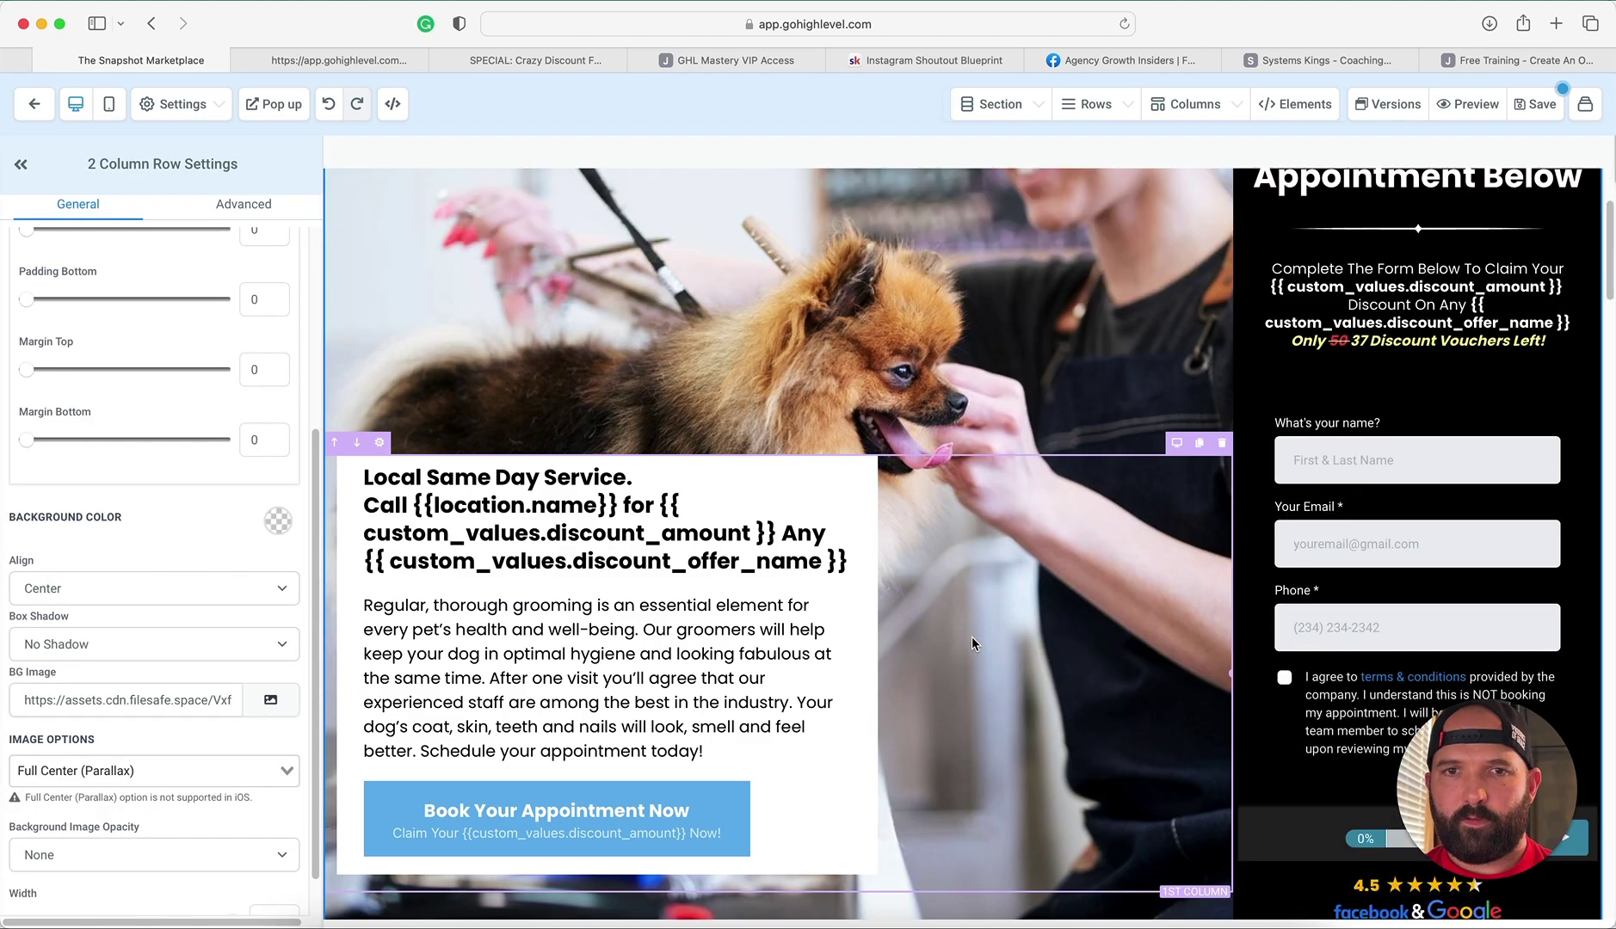
scroll(971, 635, down, 10)
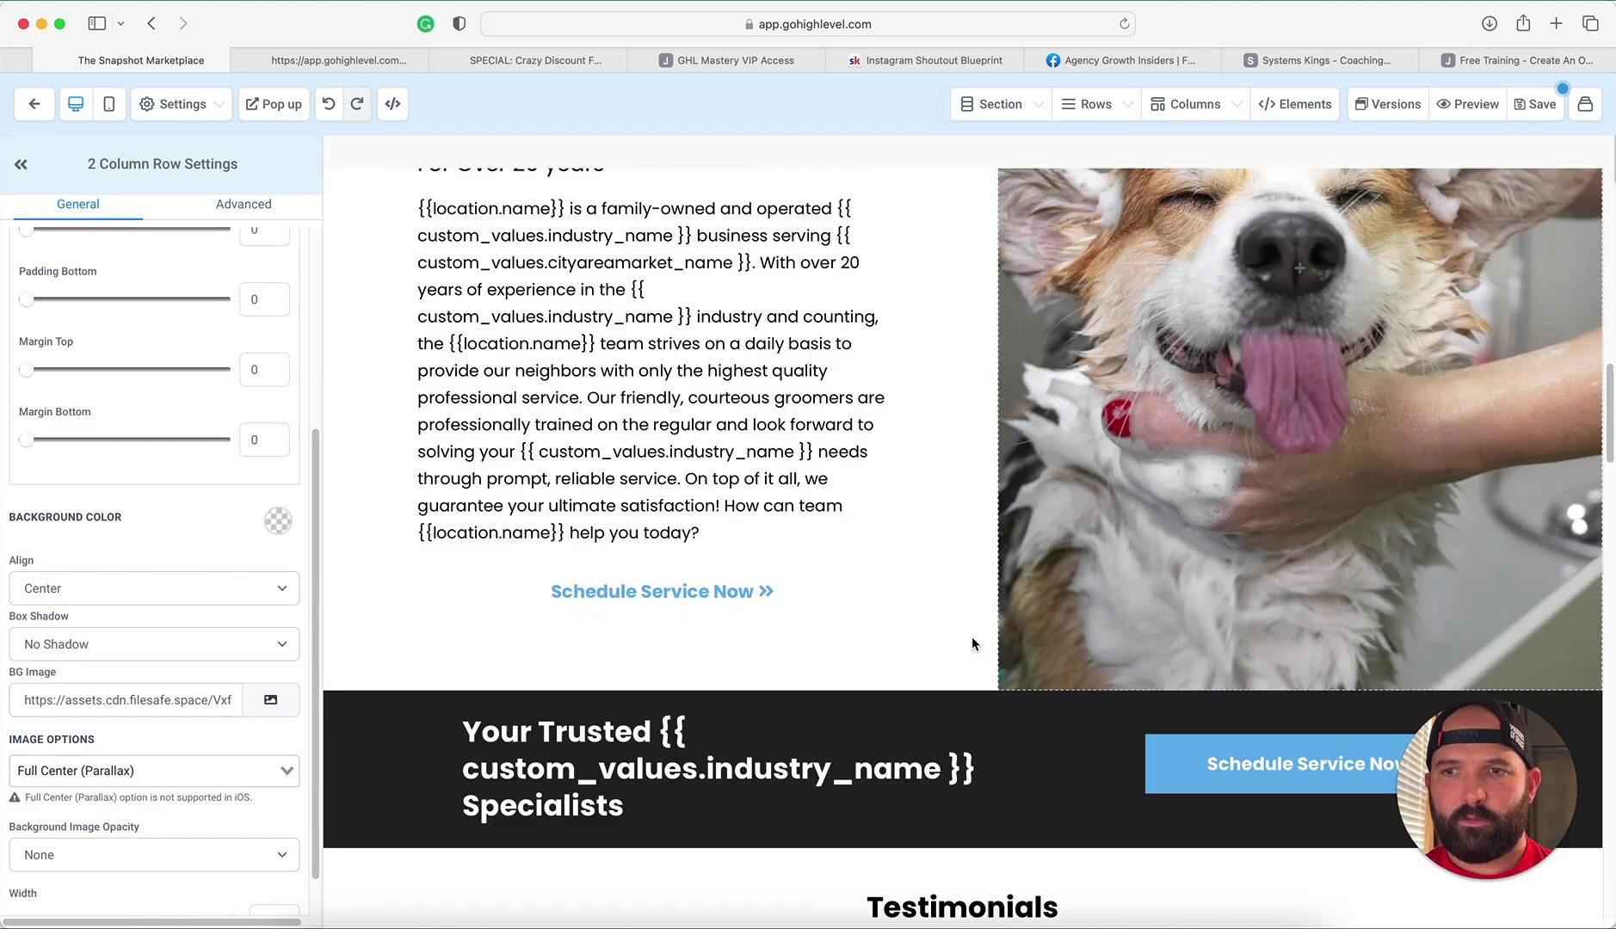
click(1324, 423)
scroll(1158, 447, up, 4)
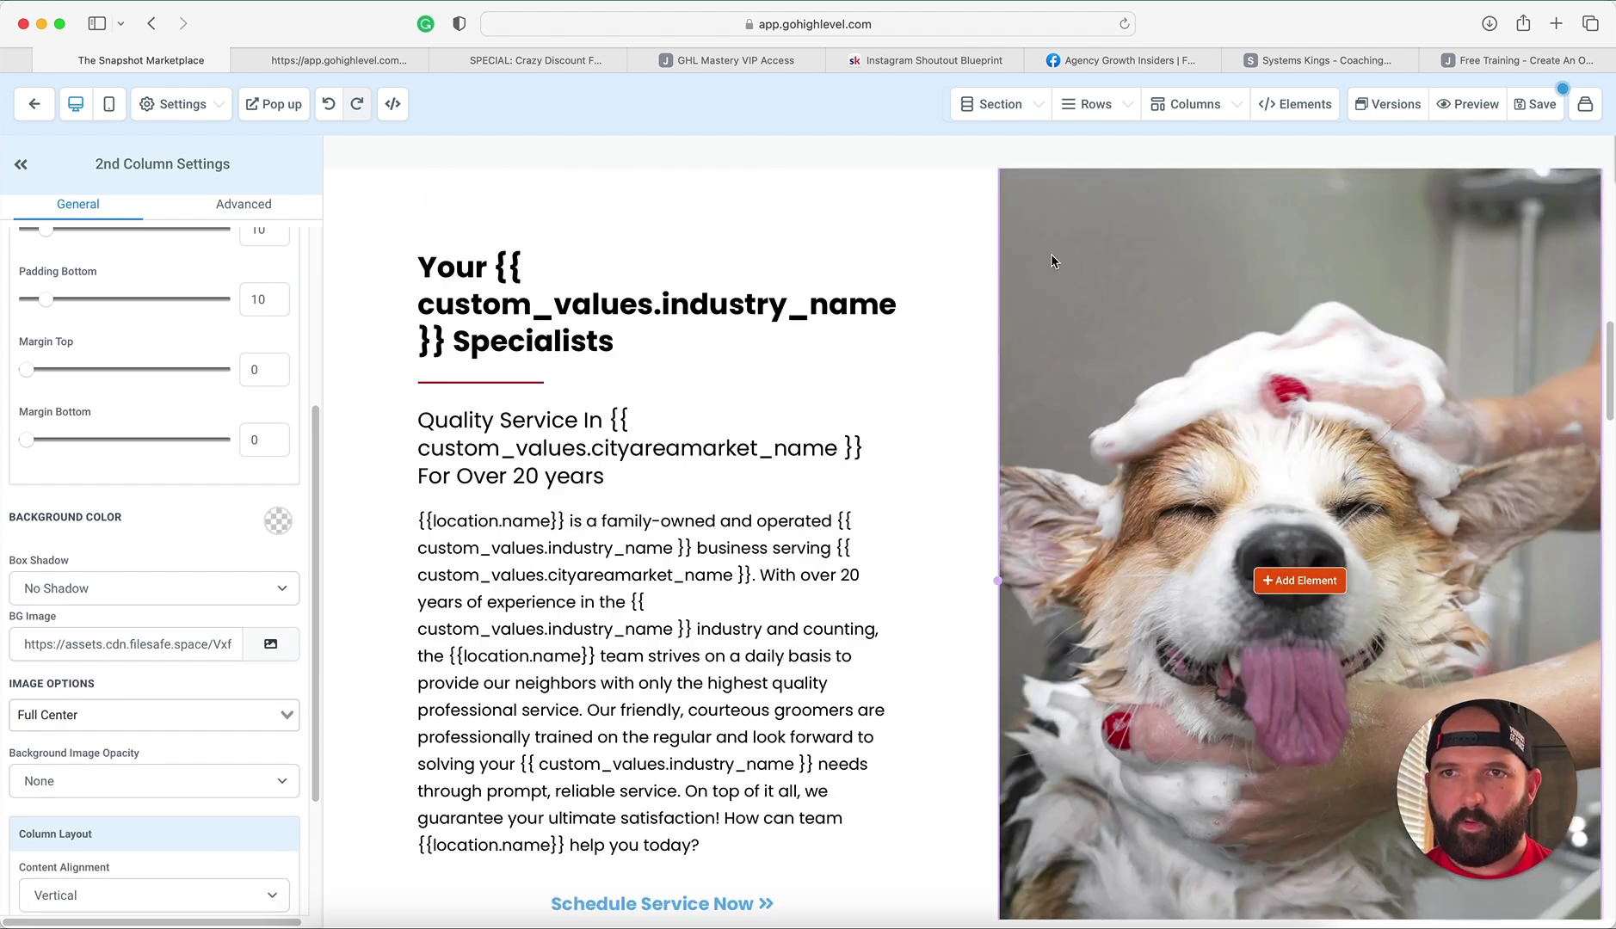
scroll(1114, 417, down, 7)
scroll(1134, 323, down, 8)
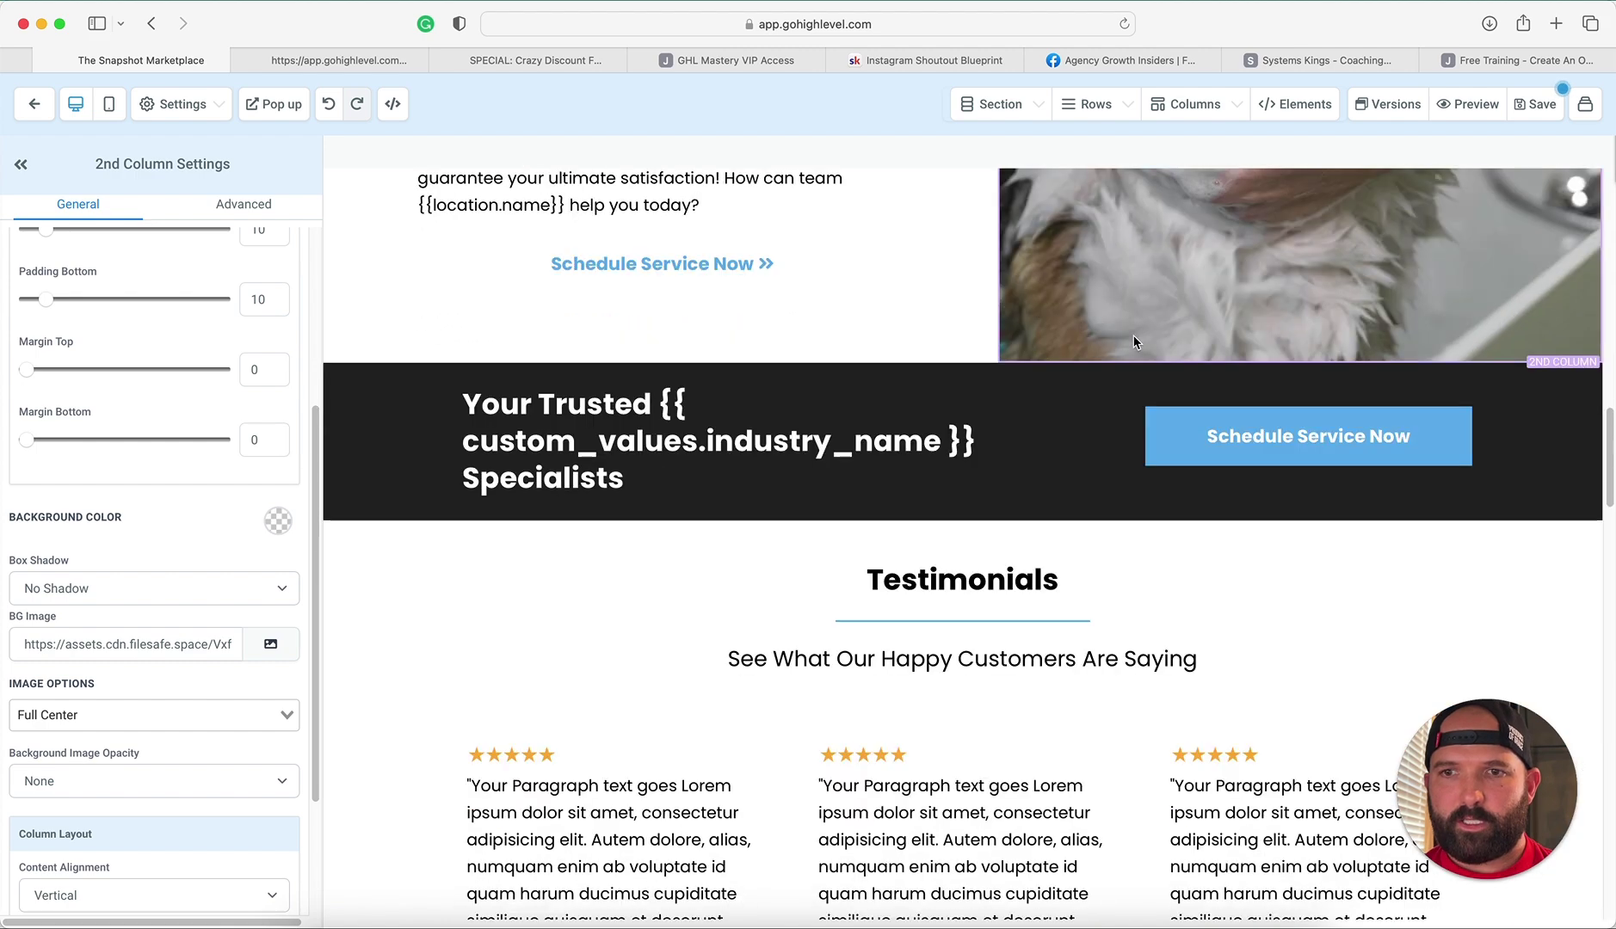
scroll(1098, 522, down, 6)
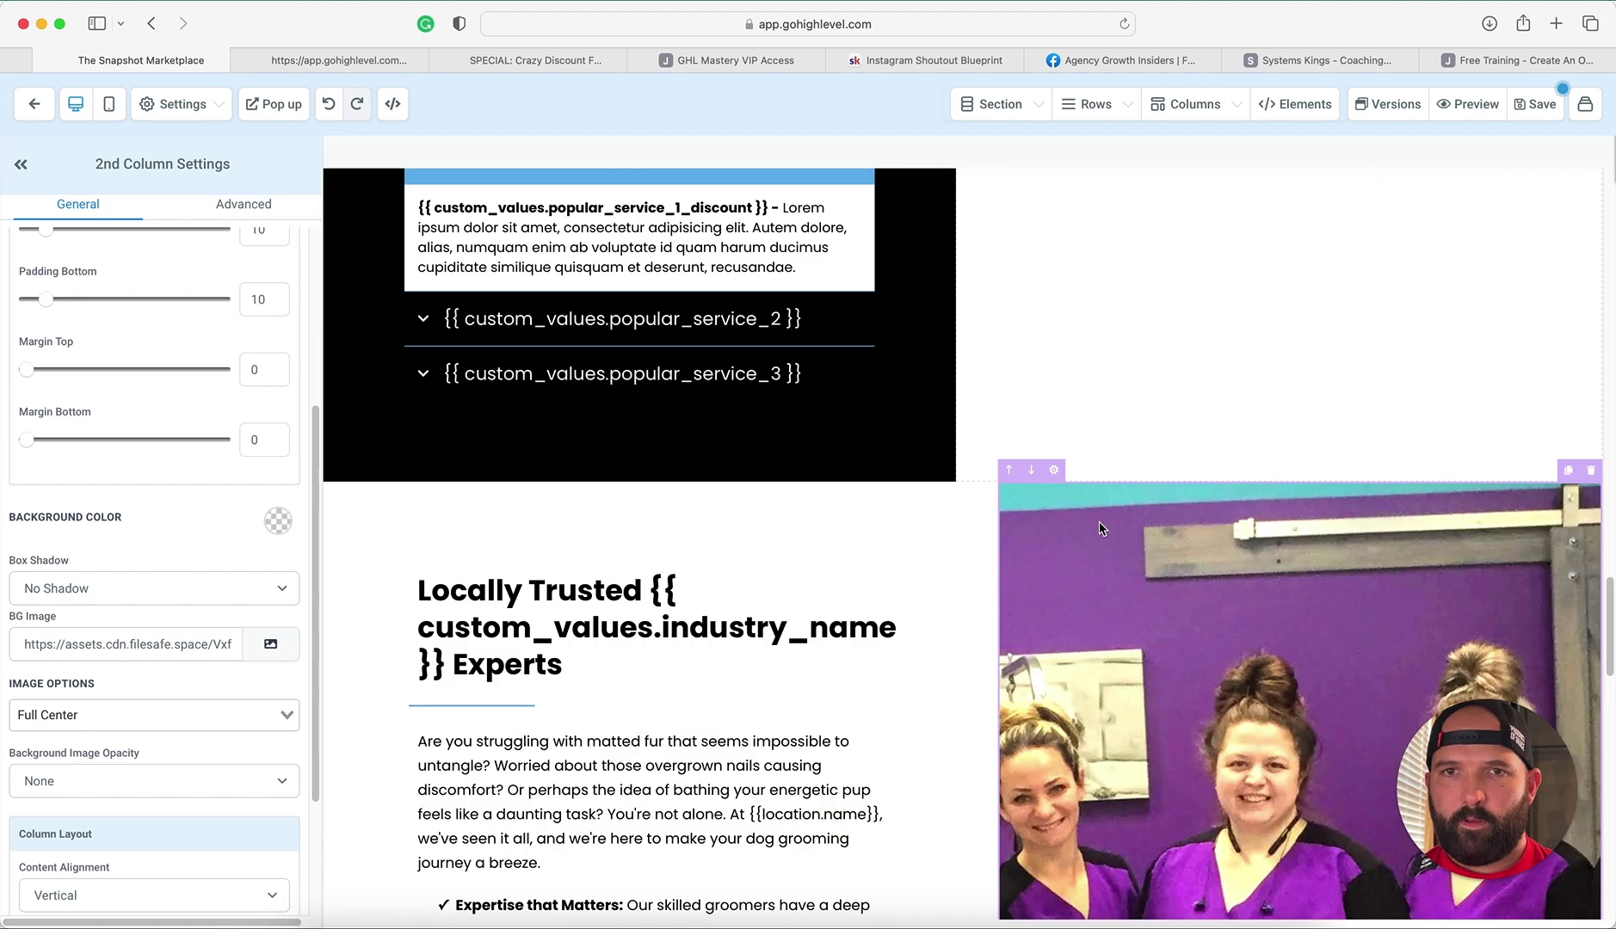
scroll(1101, 512, up, 5)
click(1157, 498)
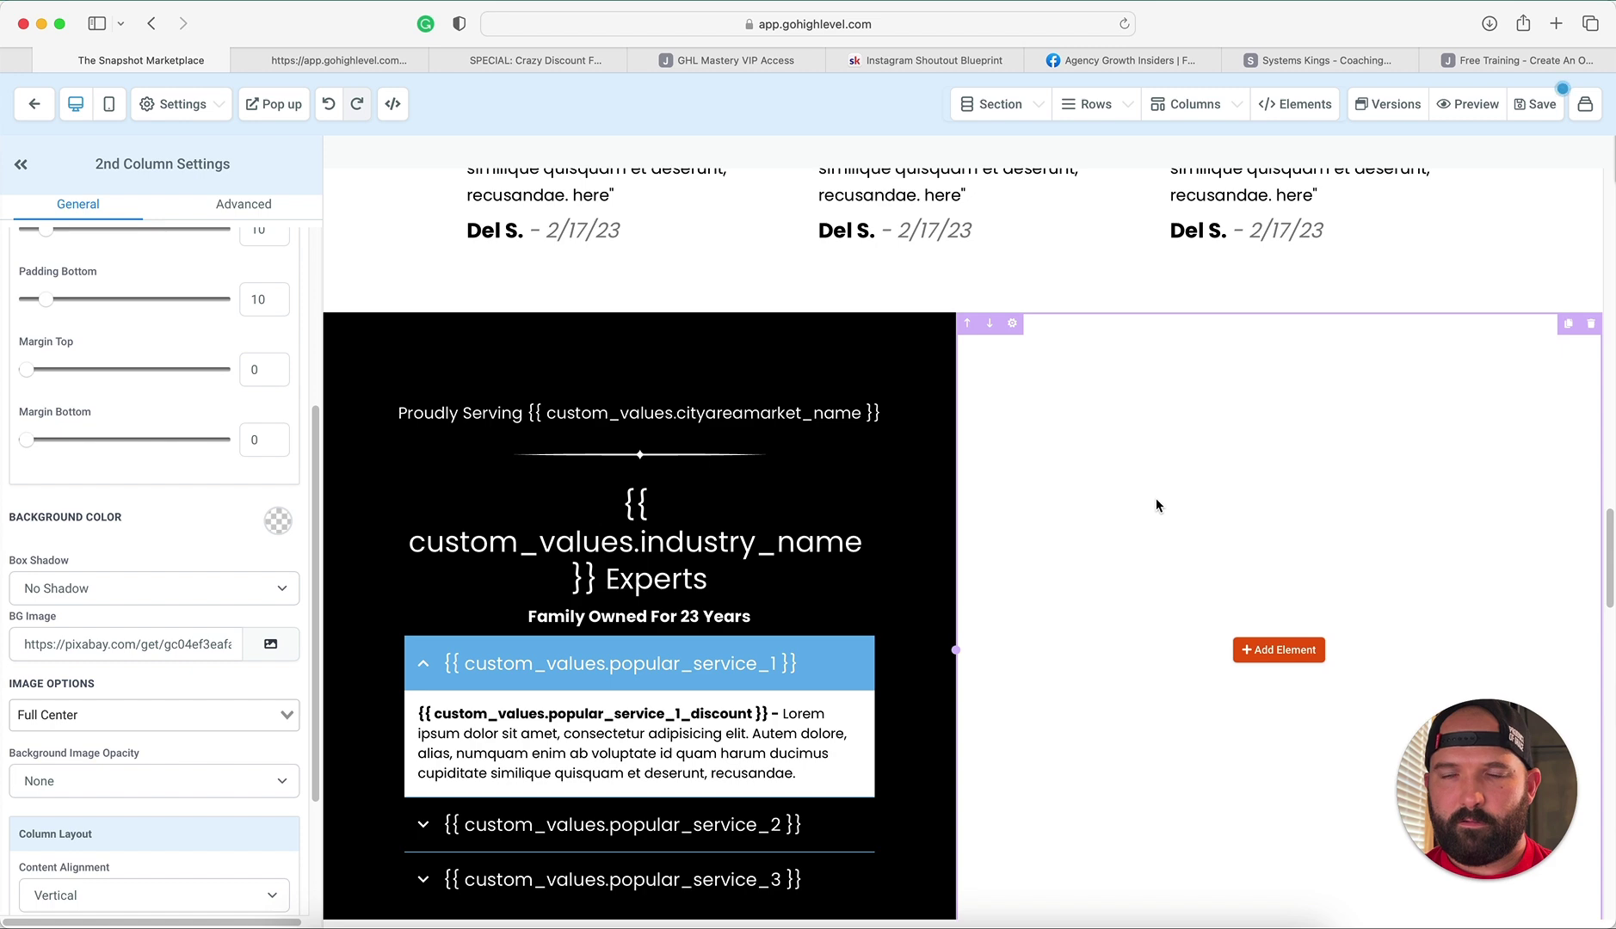
scroll(1157, 501, down, 9)
scroll(1156, 500, up, 8)
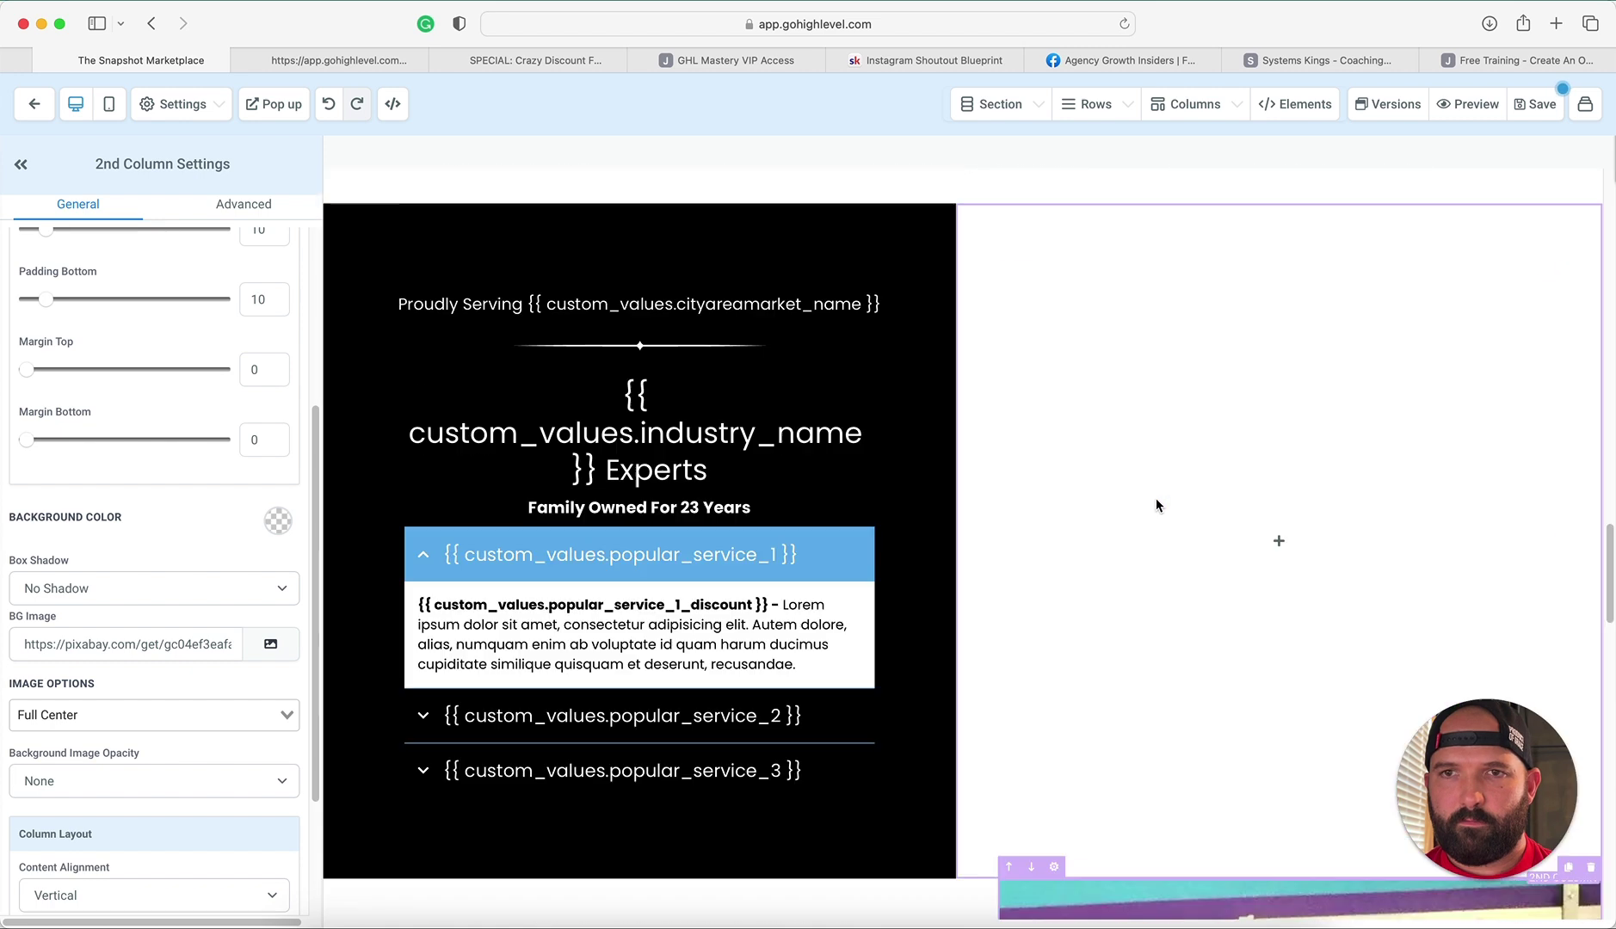
click(271, 644)
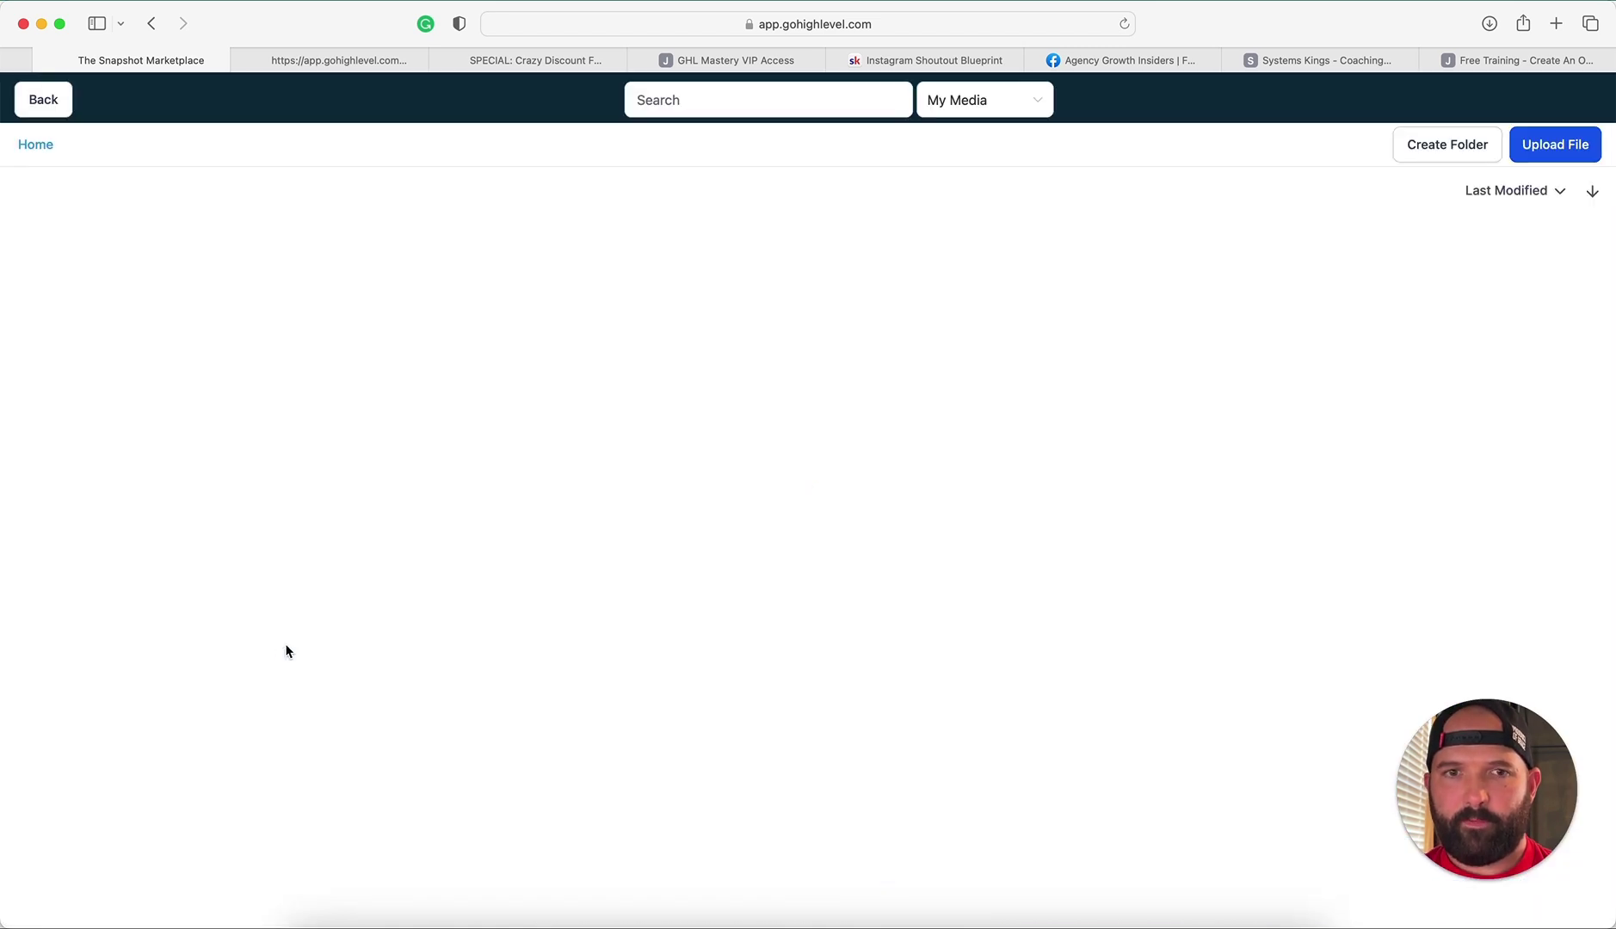
click(1019, 363)
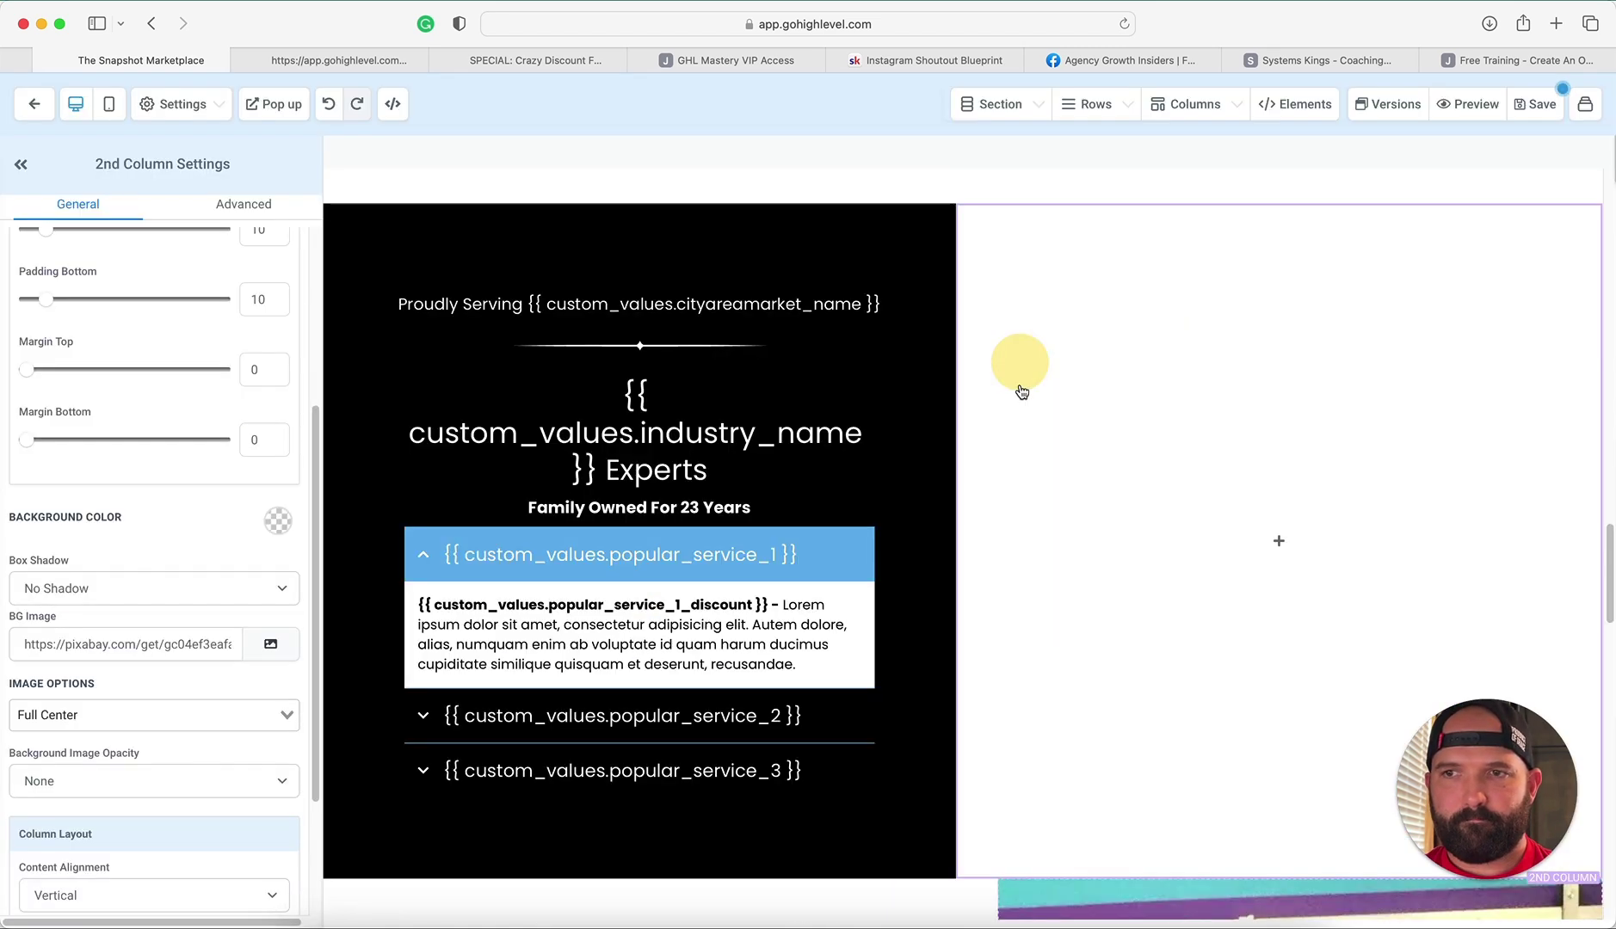
Step: Review the Locally Trusted Experts section and the map column beside the footer request form
scroll(1120, 588, down, 15)
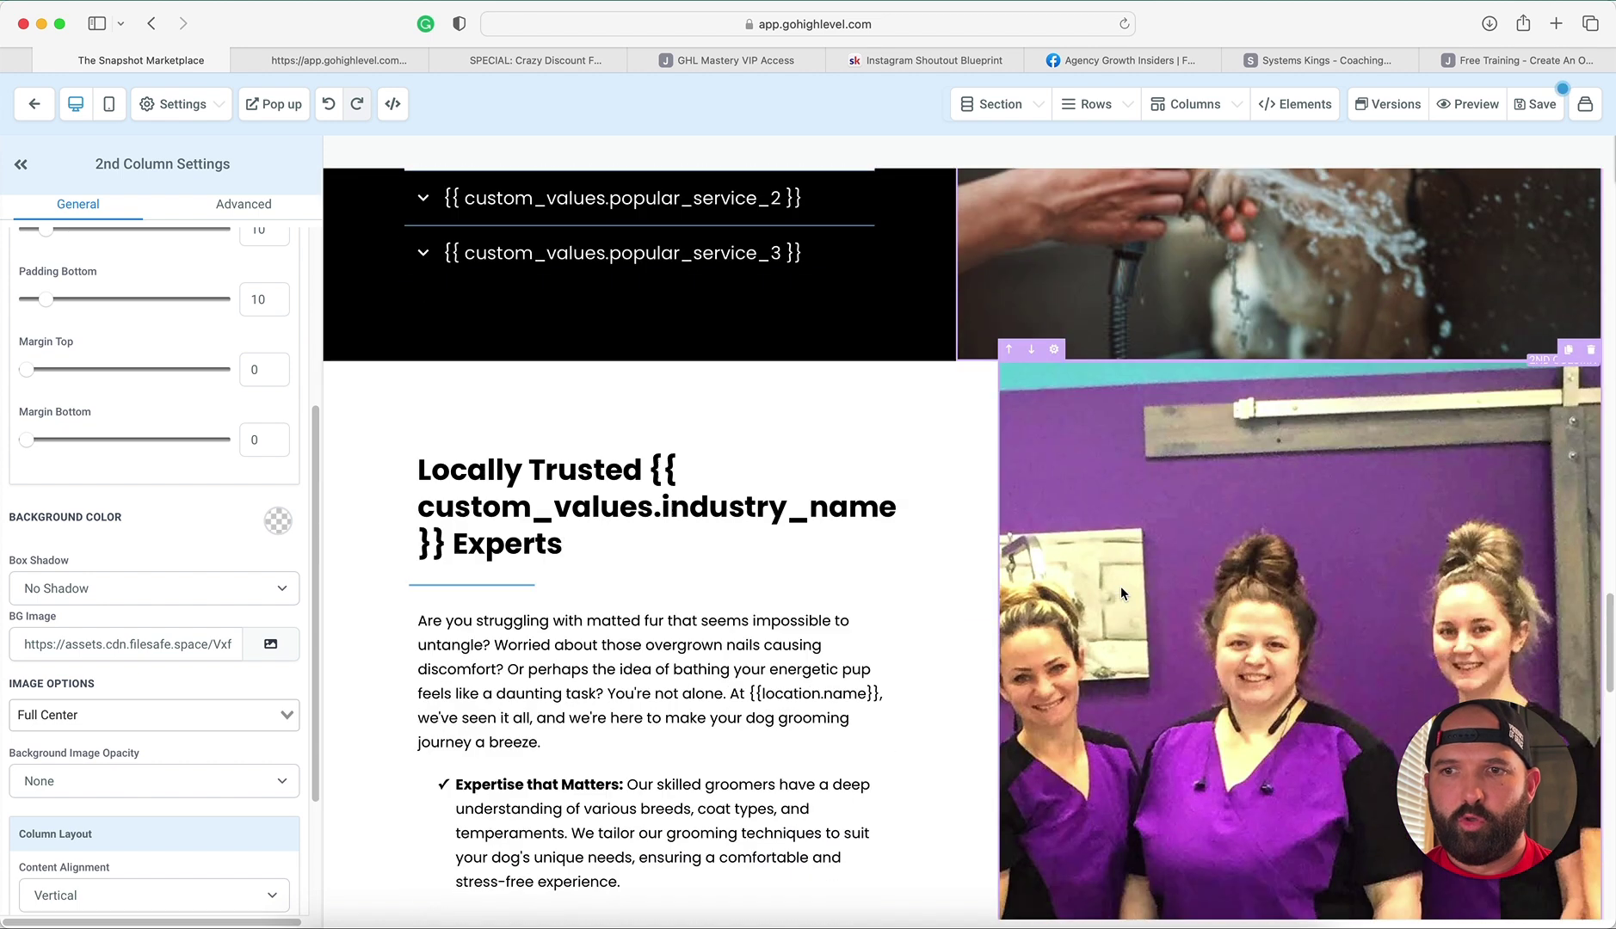
scroll(1205, 602, down, 1)
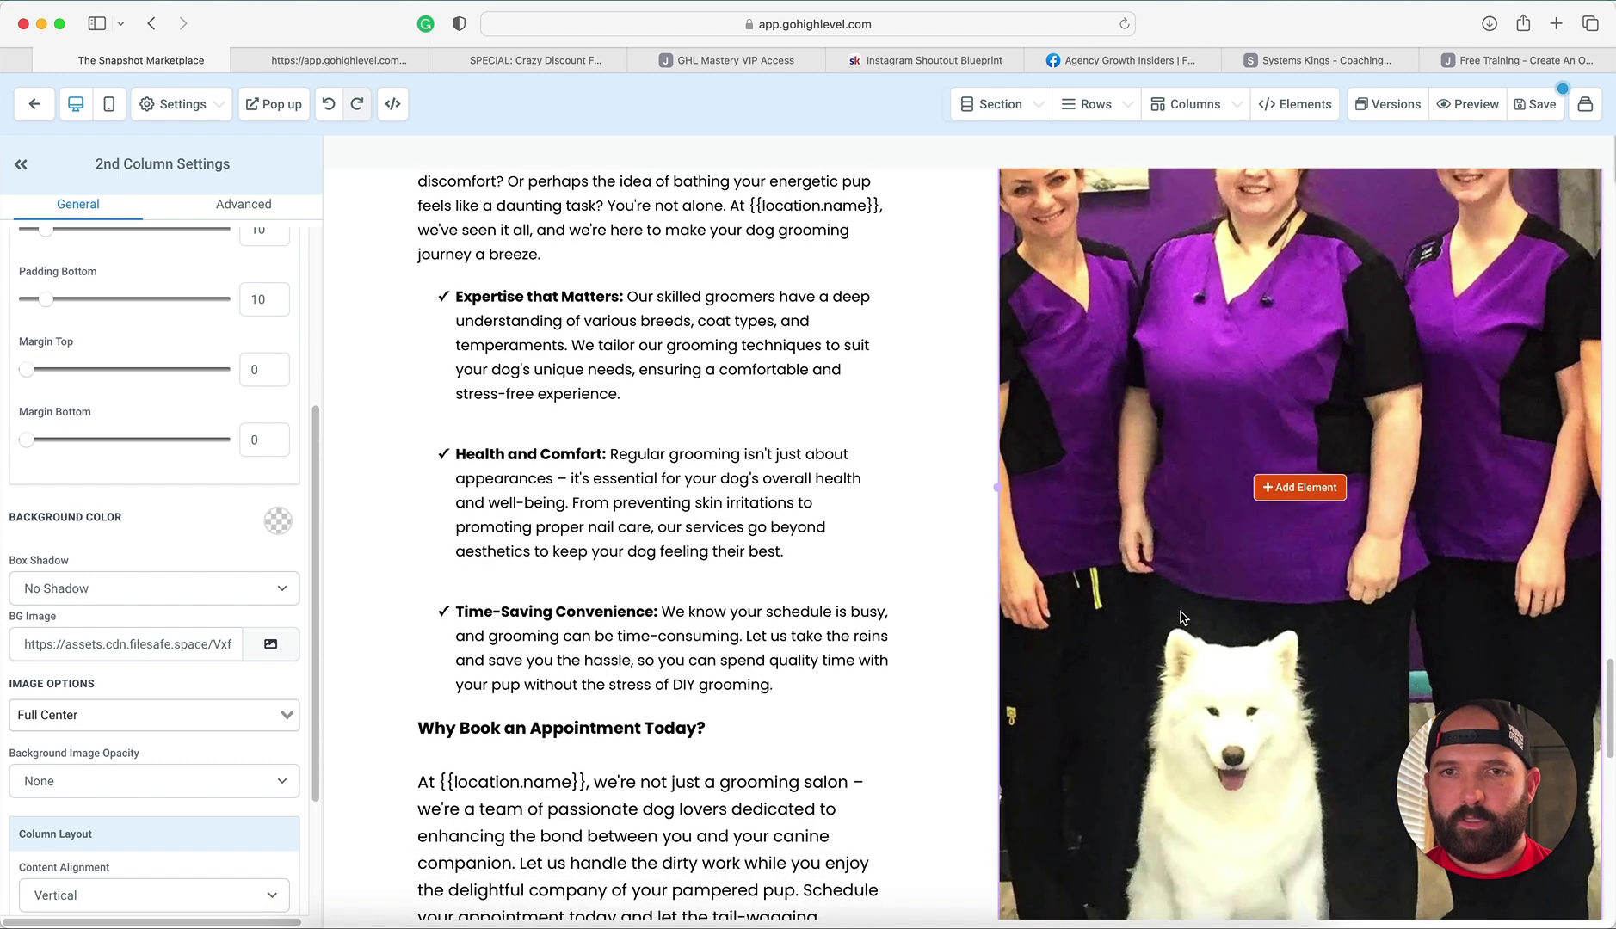
scroll(1180, 616, down, 20)
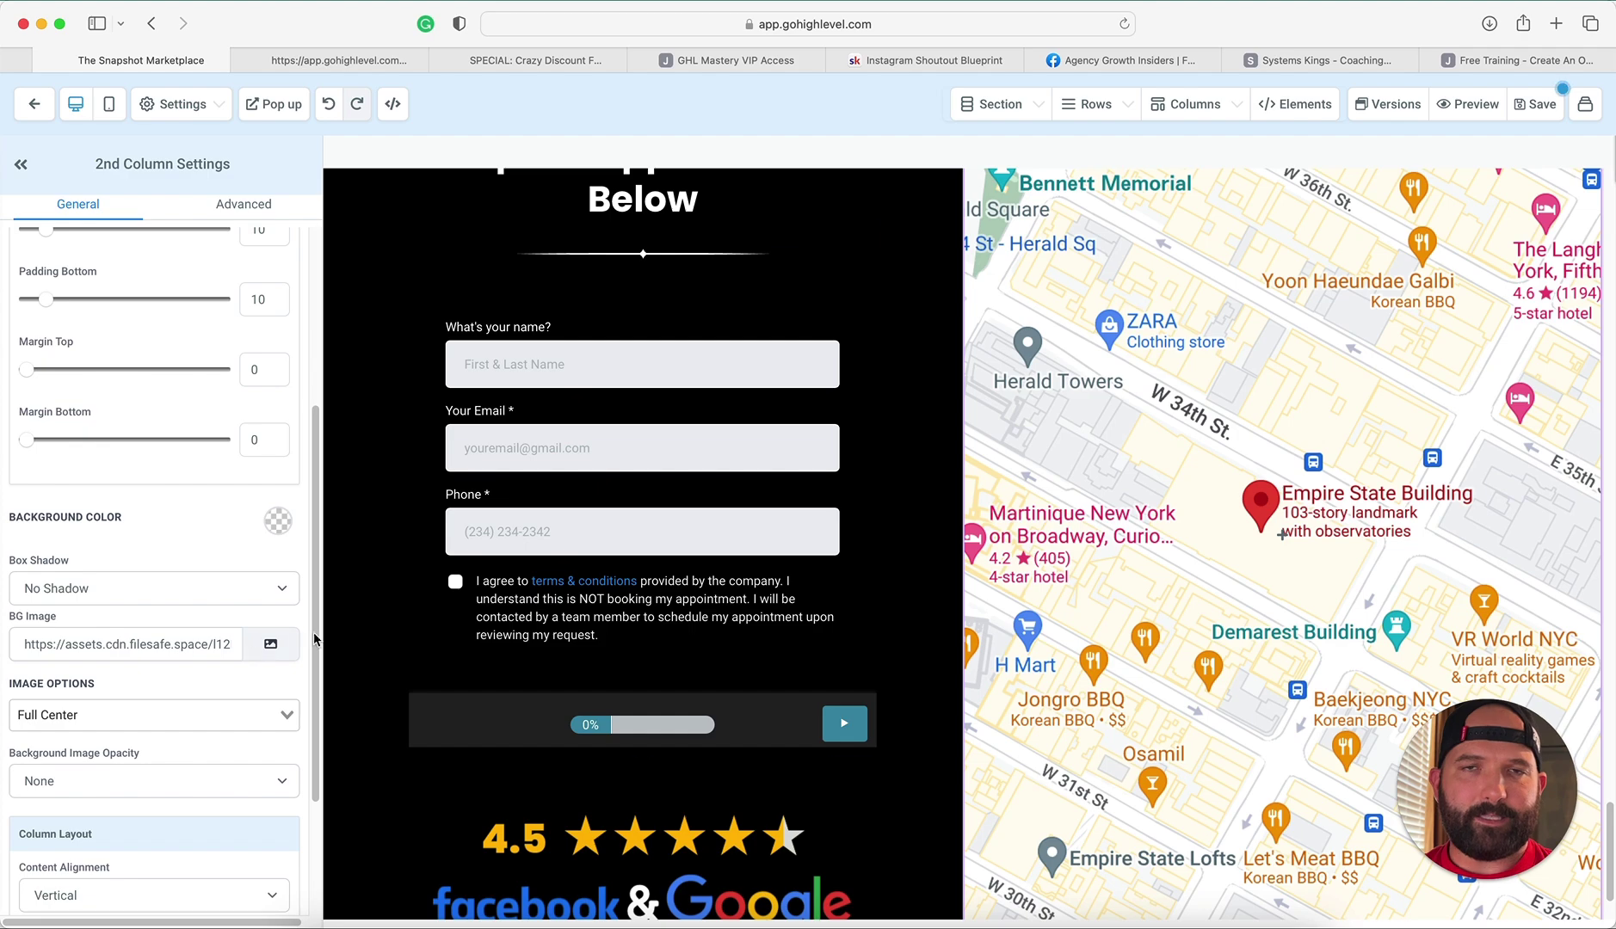
Step: Review the three testimonial paragraphs and the reviewer name and date lines in the Testimonials section
scroll(499, 607, down, 20)
scroll(509, 606, down, 20)
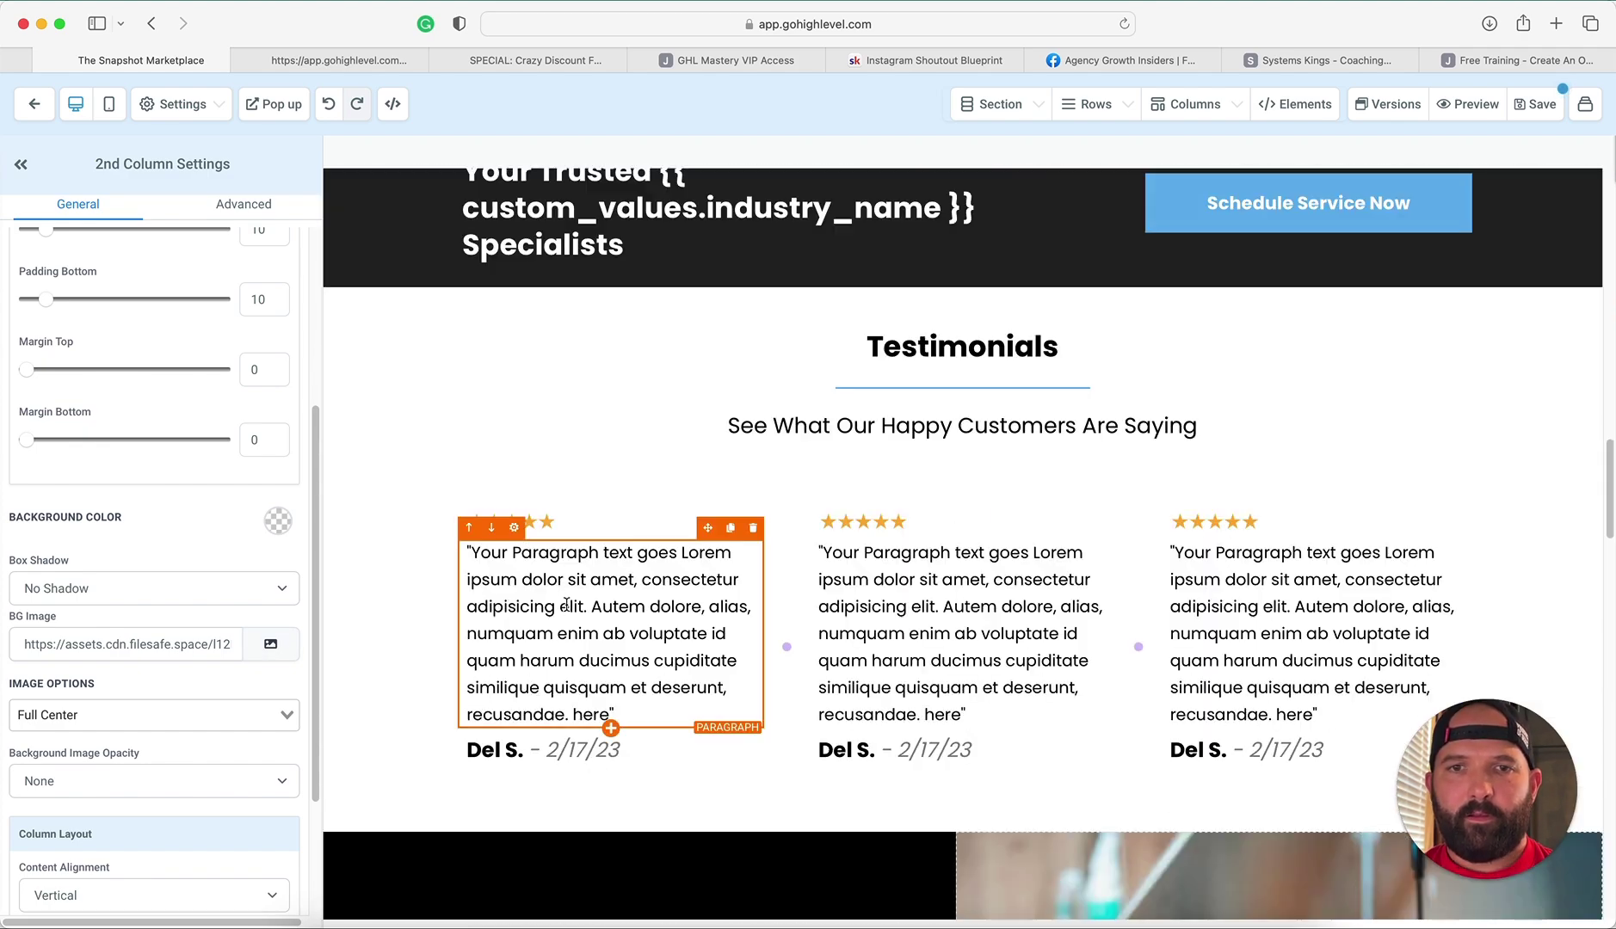
click(565, 605)
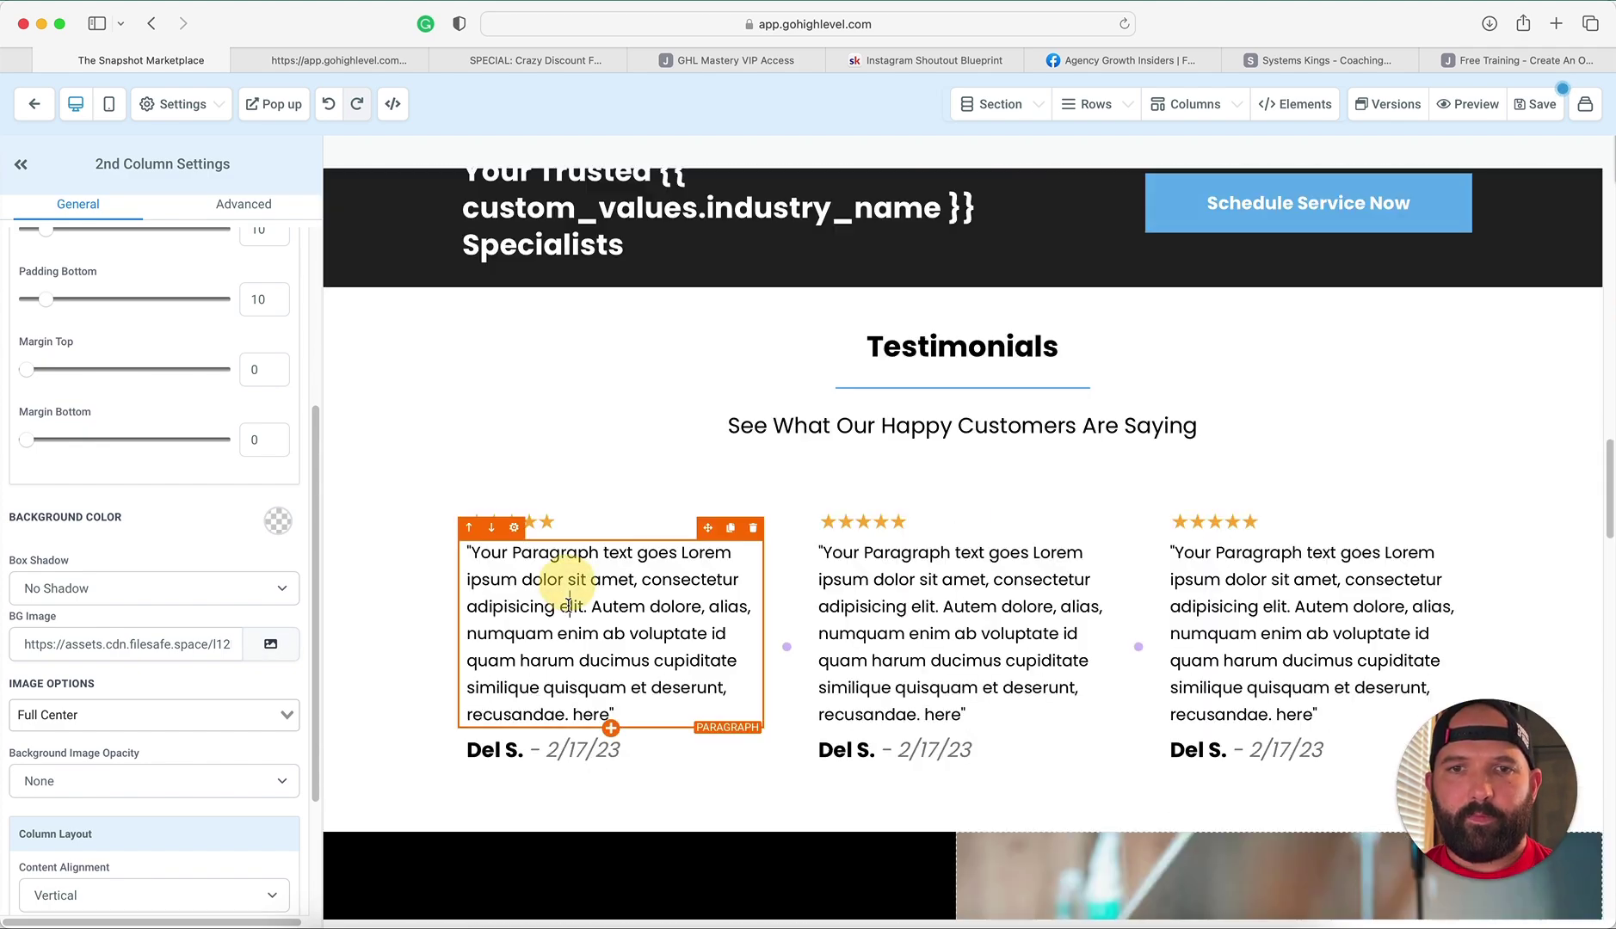
click(973, 607)
click(1217, 607)
click(951, 634)
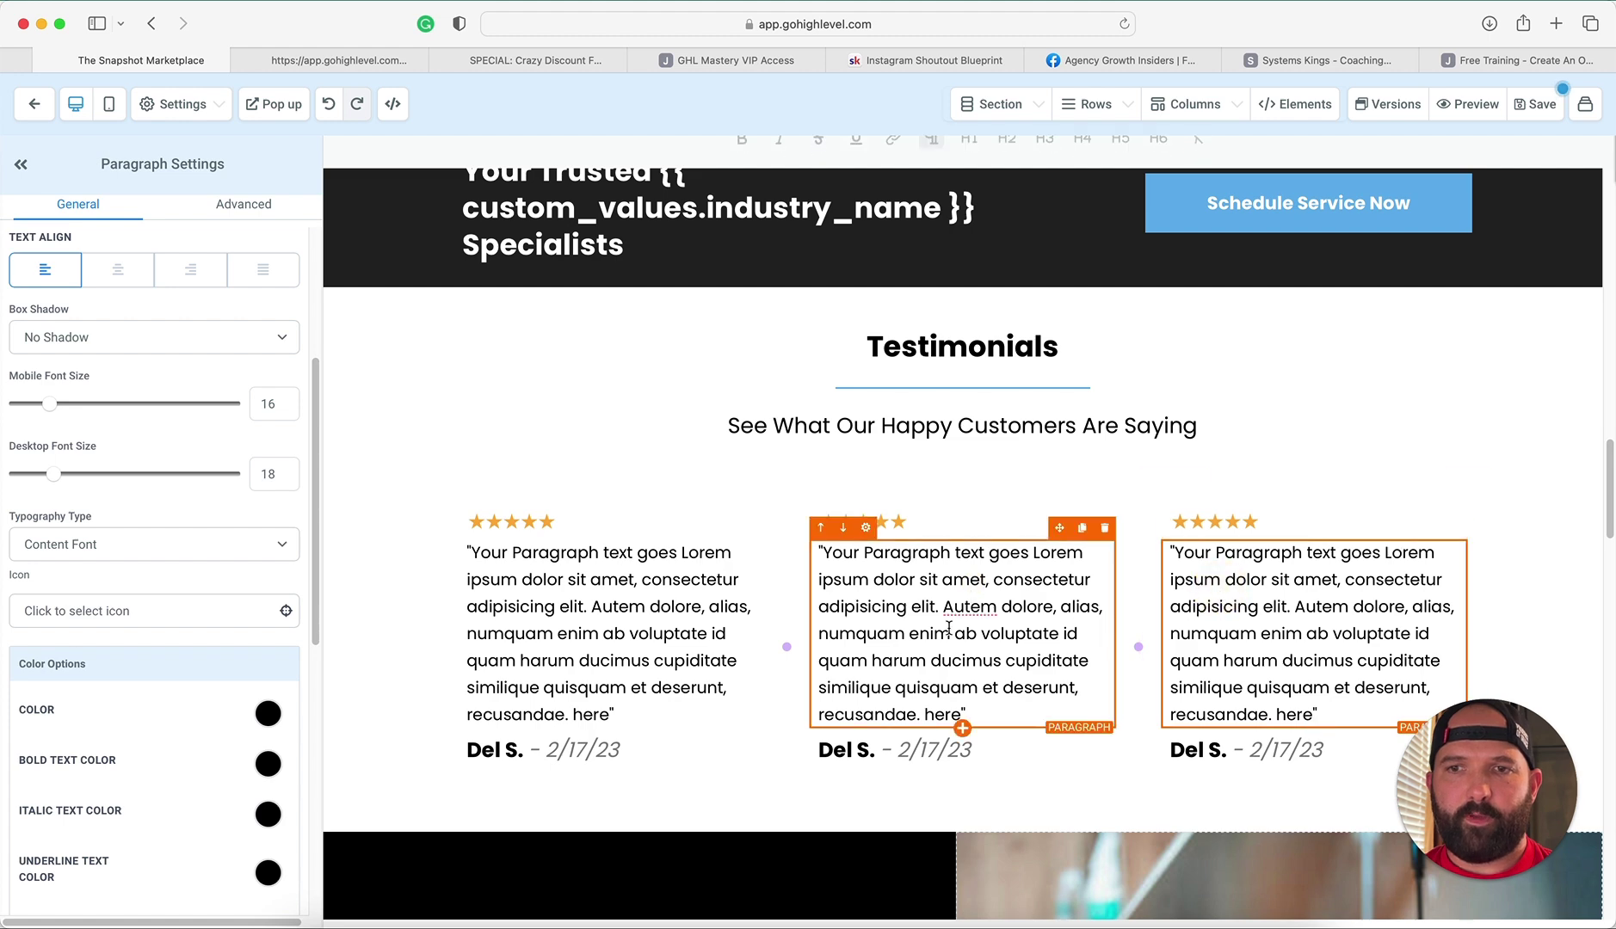
click(620, 635)
click(502, 750)
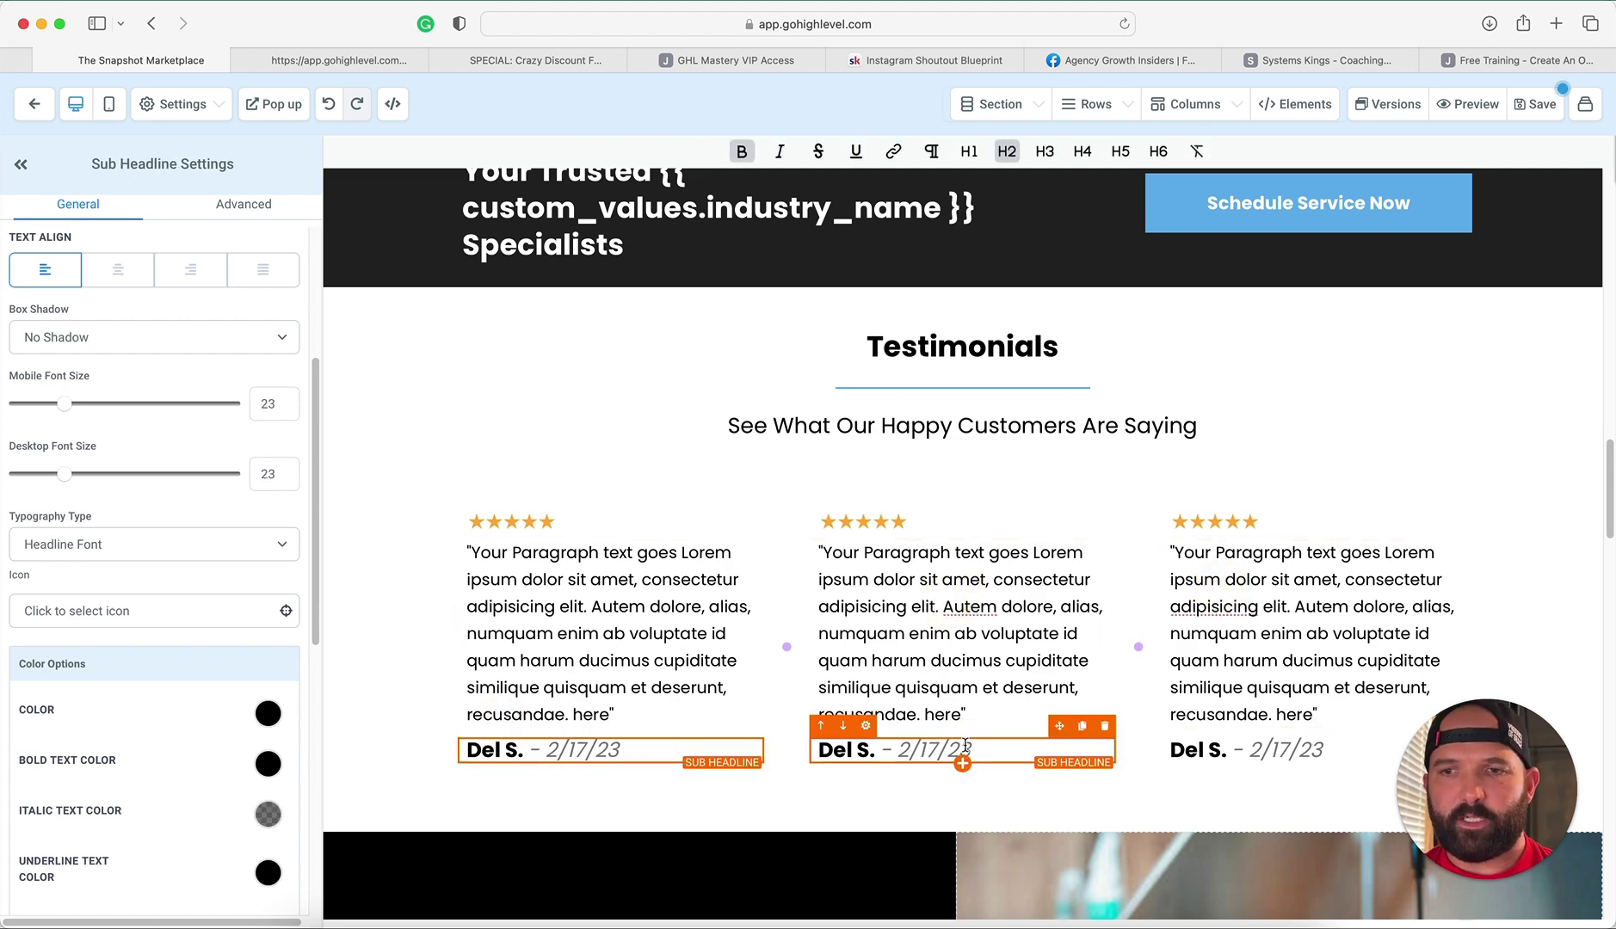
Step: Change the link action of the hero's Book Your Appointment Now button to Scroll to element
scroll(1153, 728, up, 5)
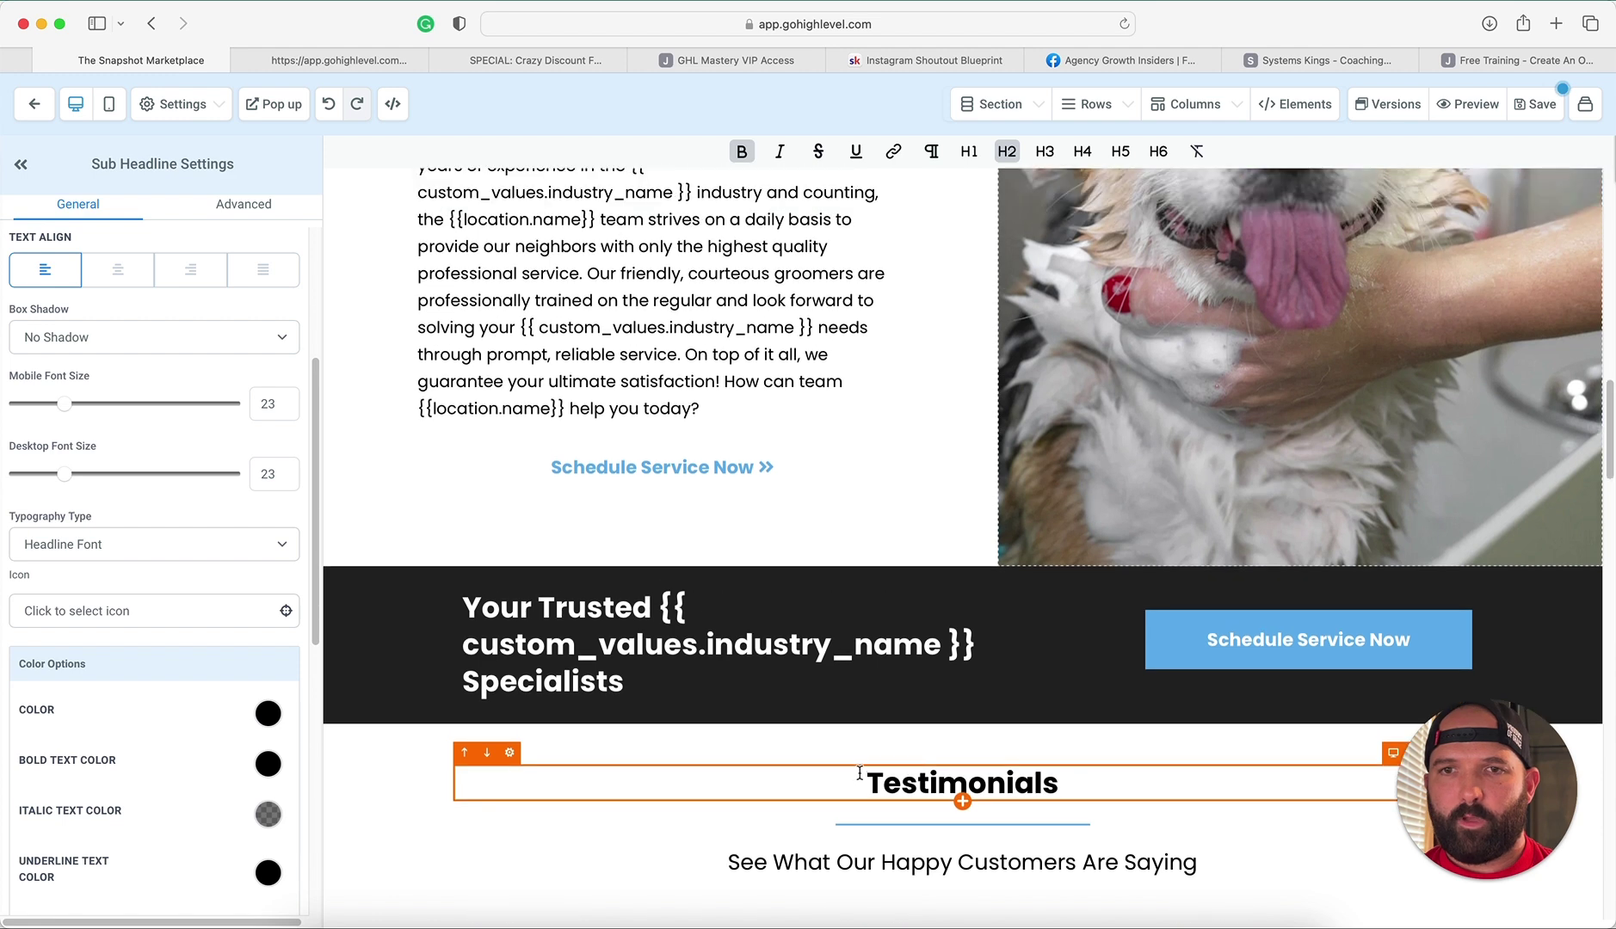
scroll(859, 773, up, 3)
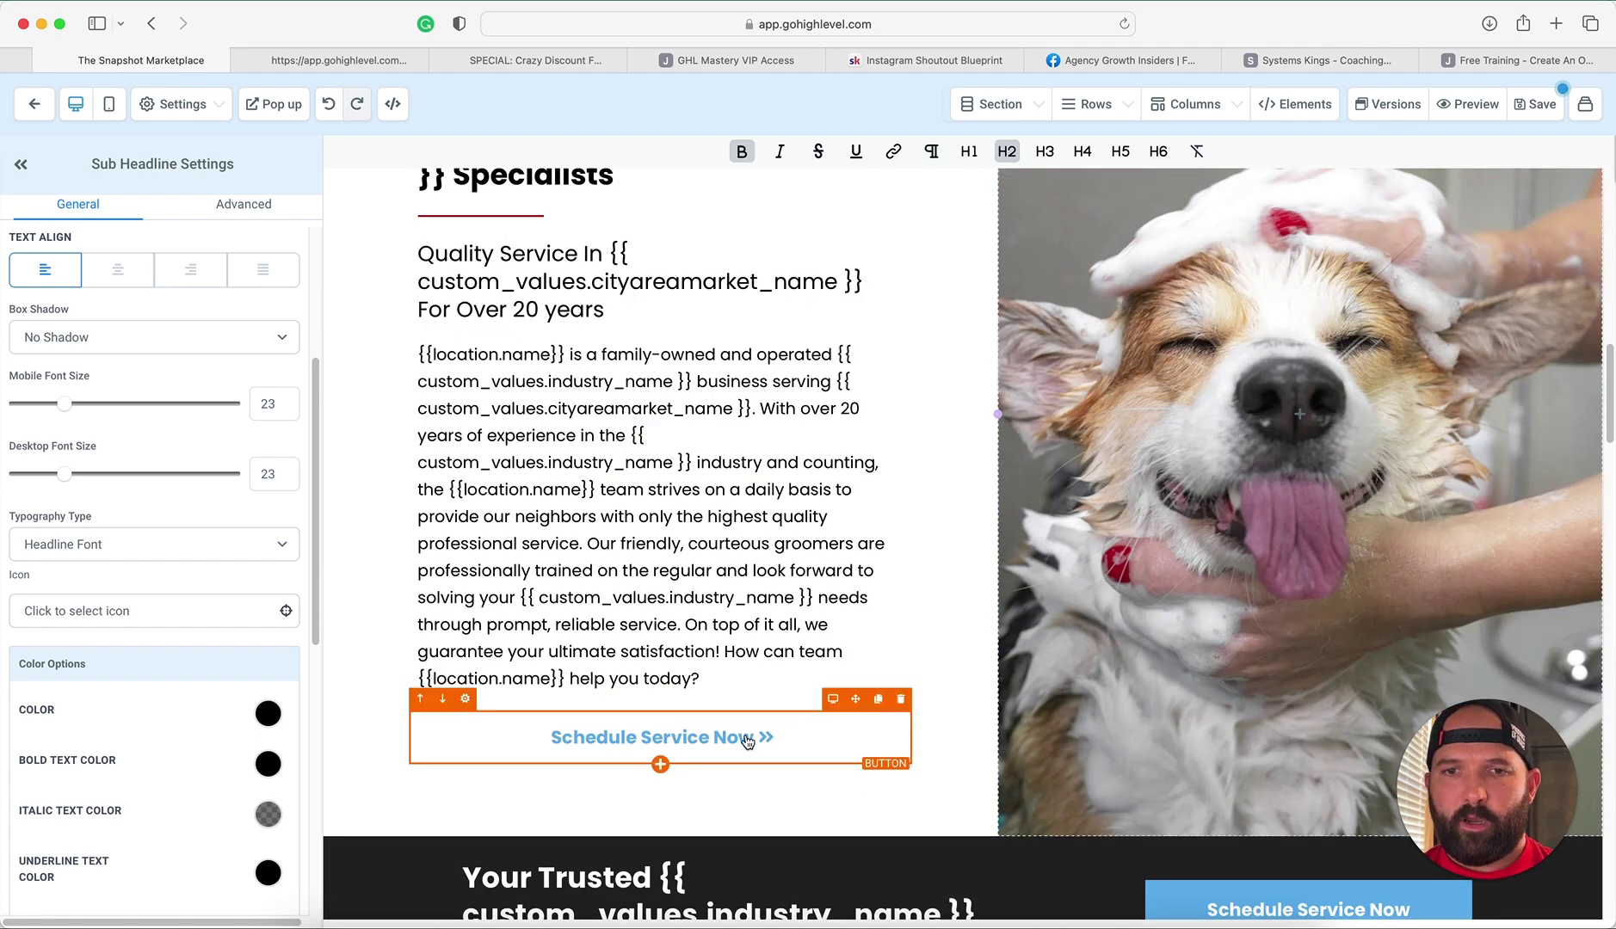
scroll(747, 741, up, 10)
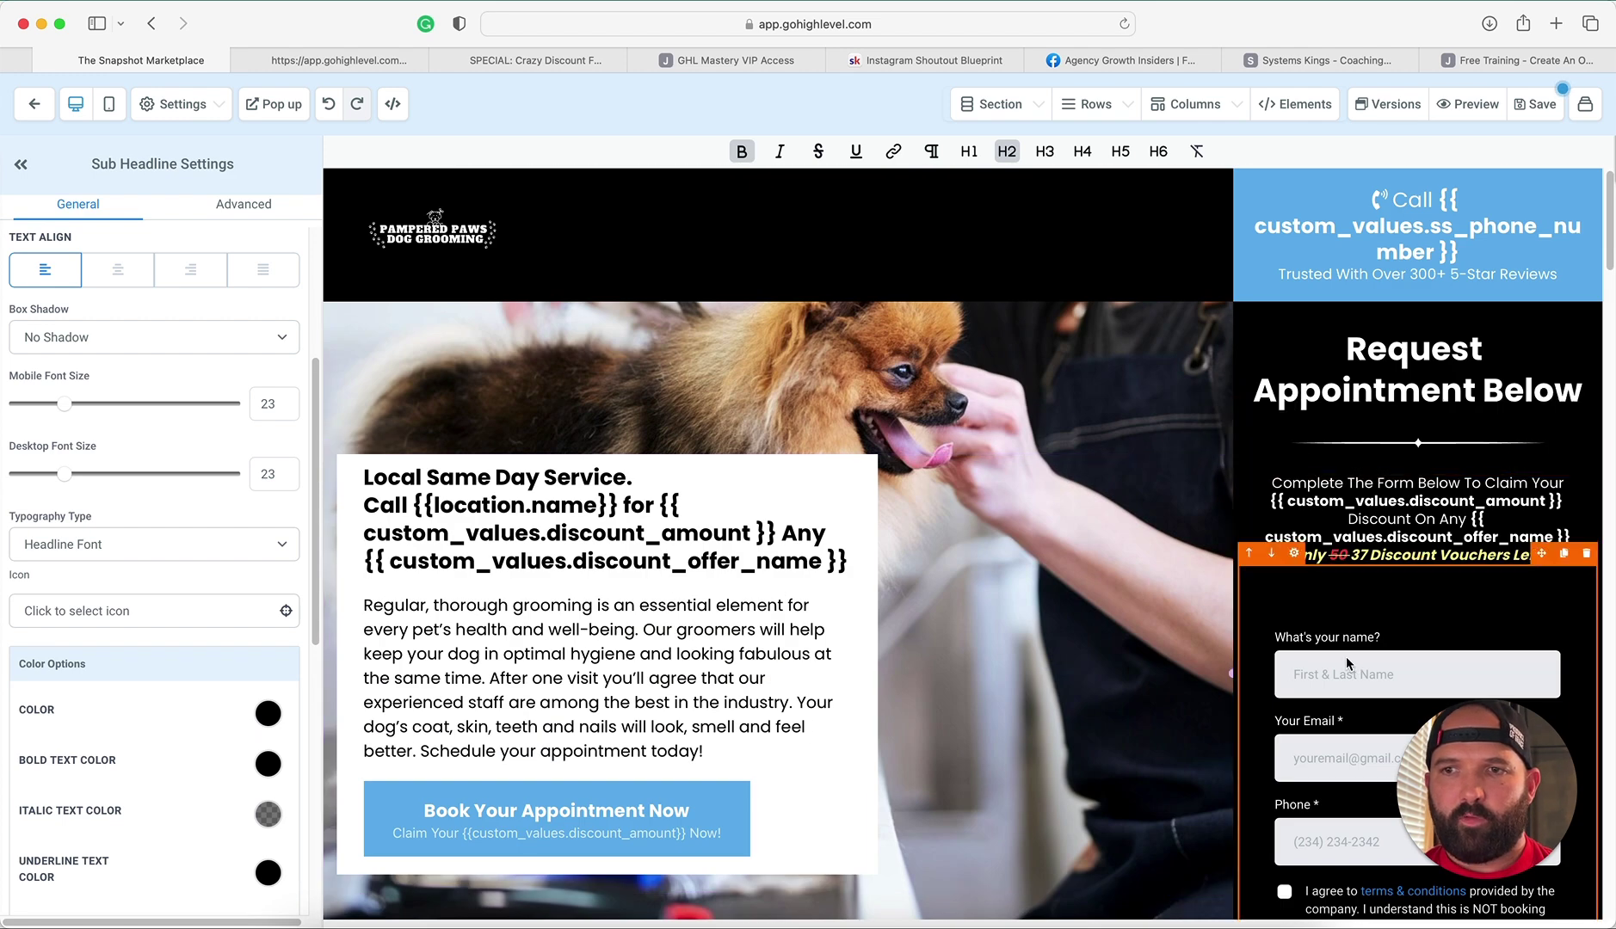
scroll(1348, 663, down, 3)
scroll(1021, 667, down, 3)
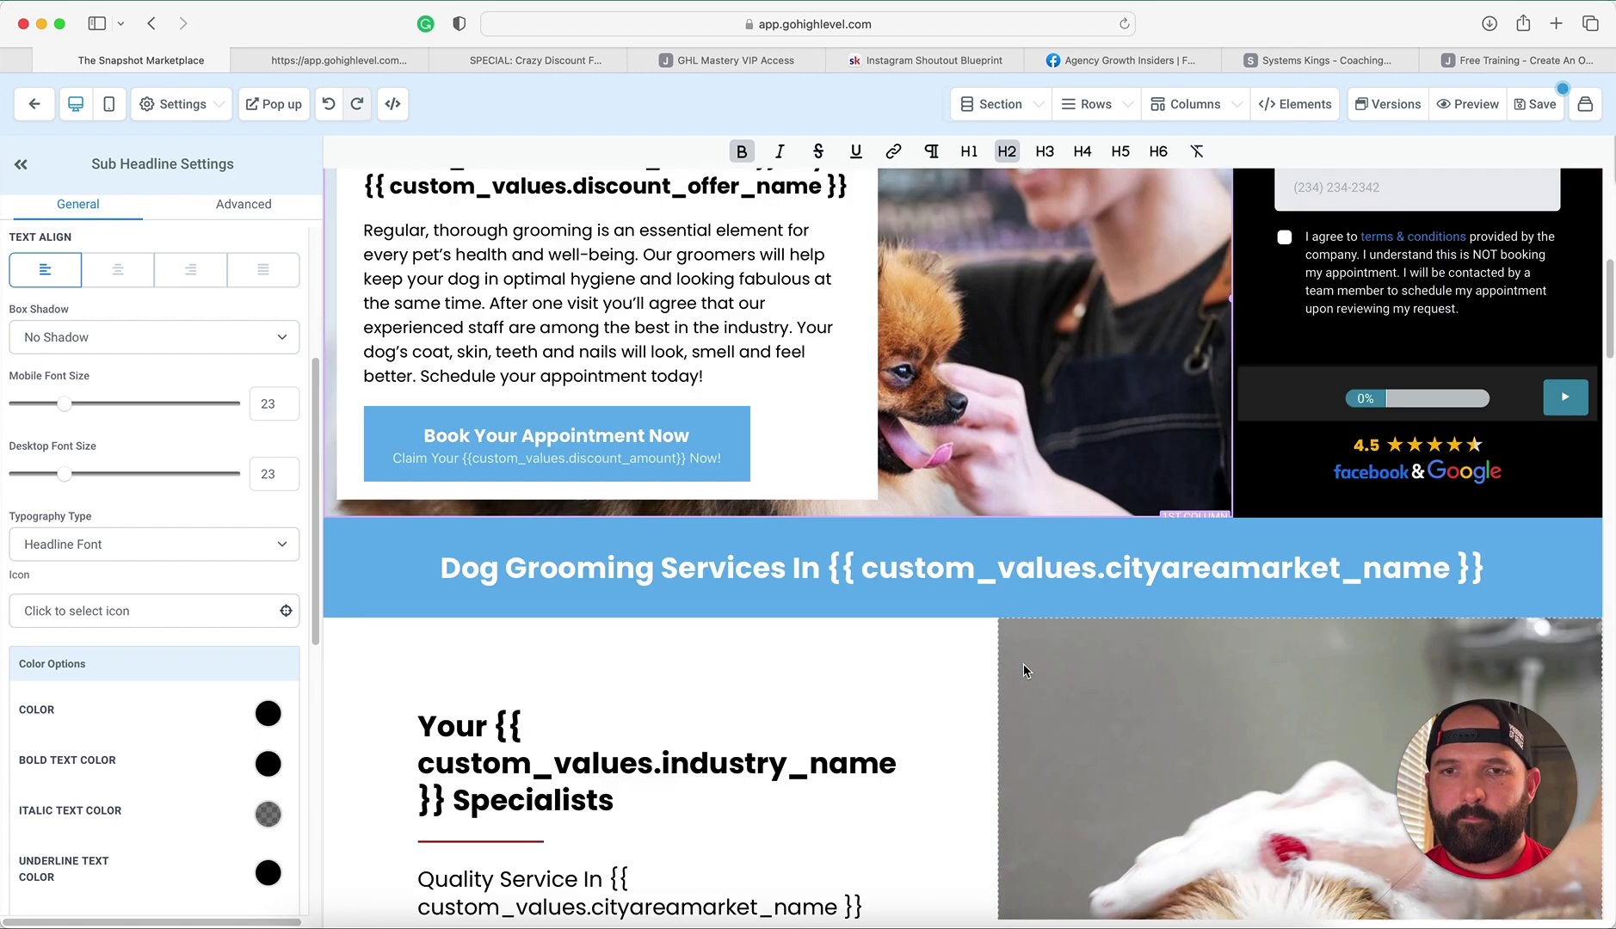
scroll(774, 714, up, 3)
click(513, 746)
scroll(103, 753, down, 5)
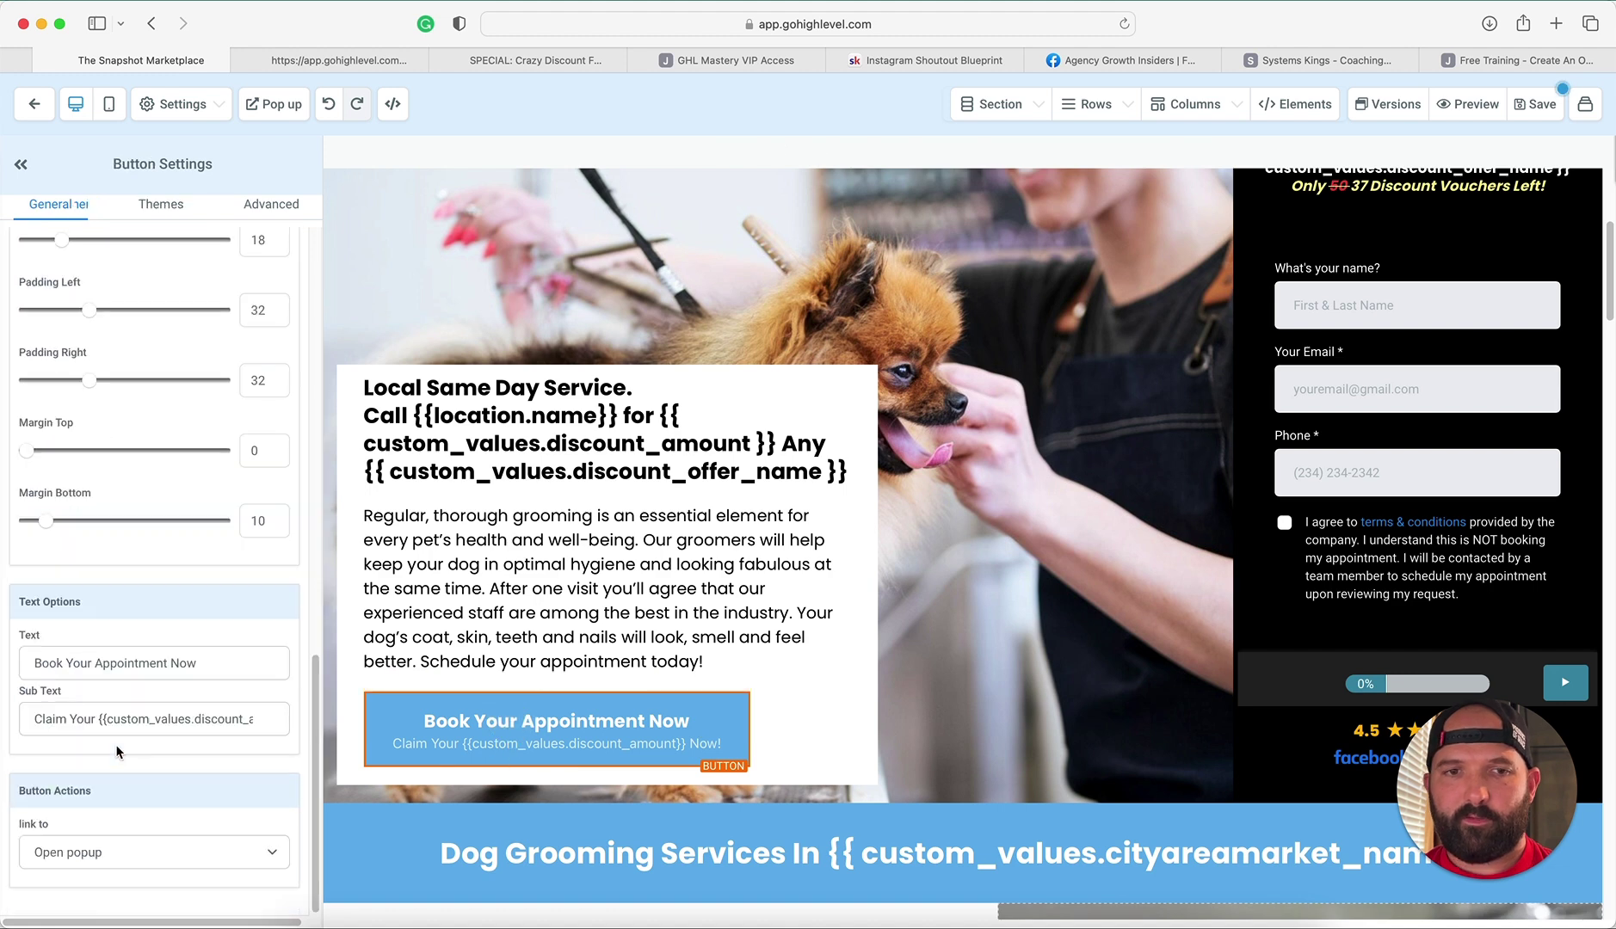
click(146, 849)
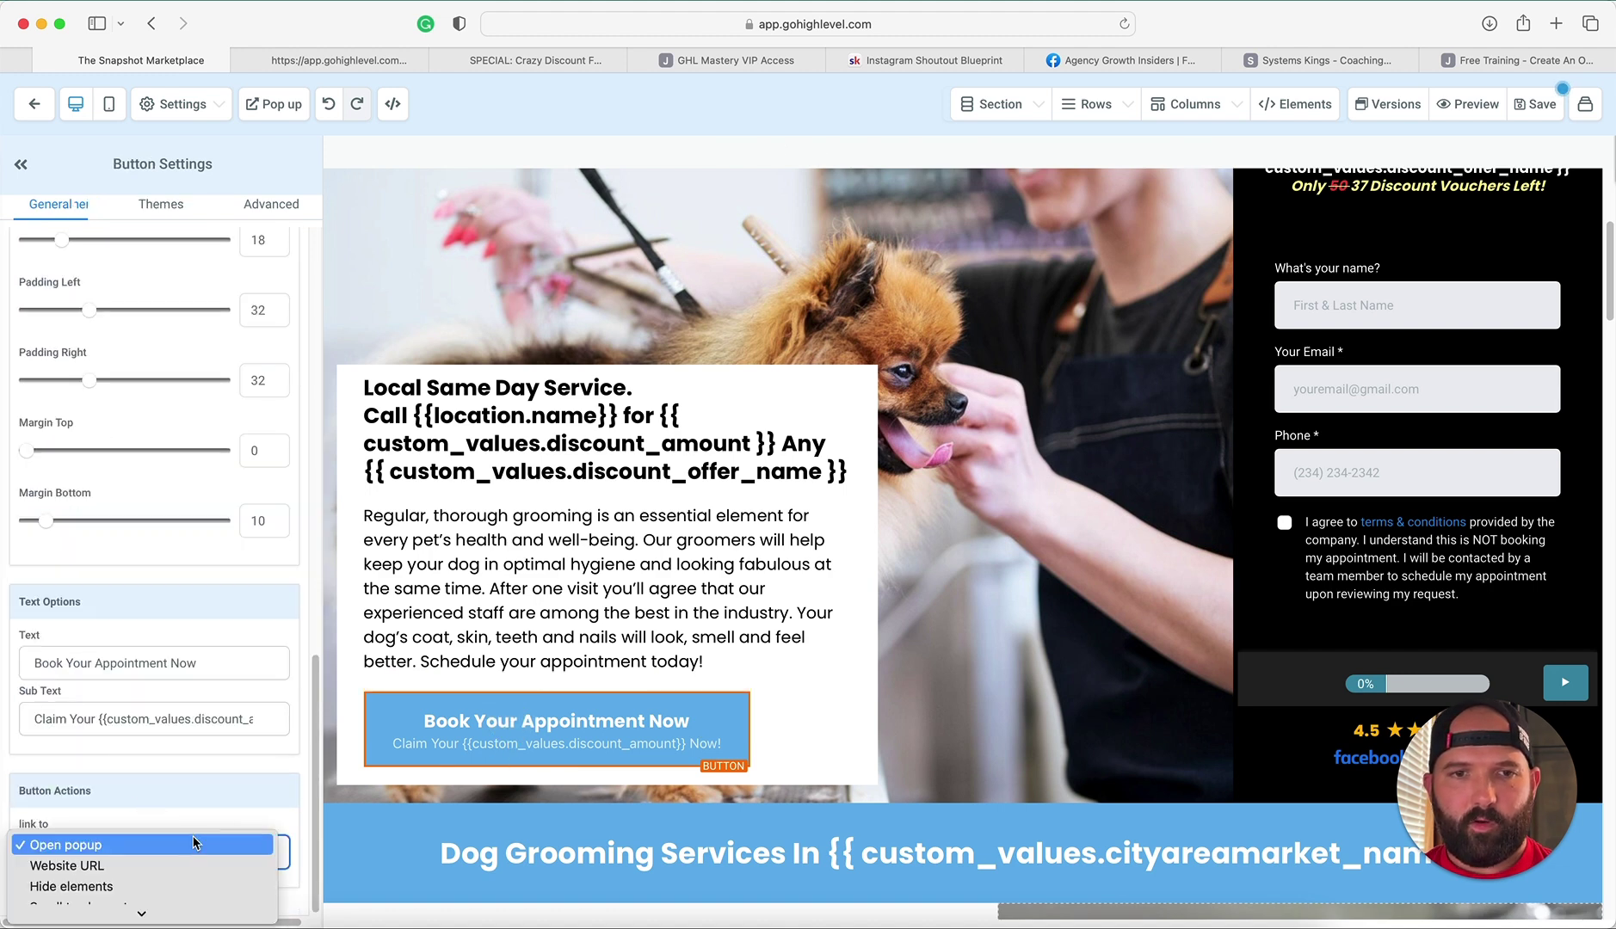
mouse_move(177, 913)
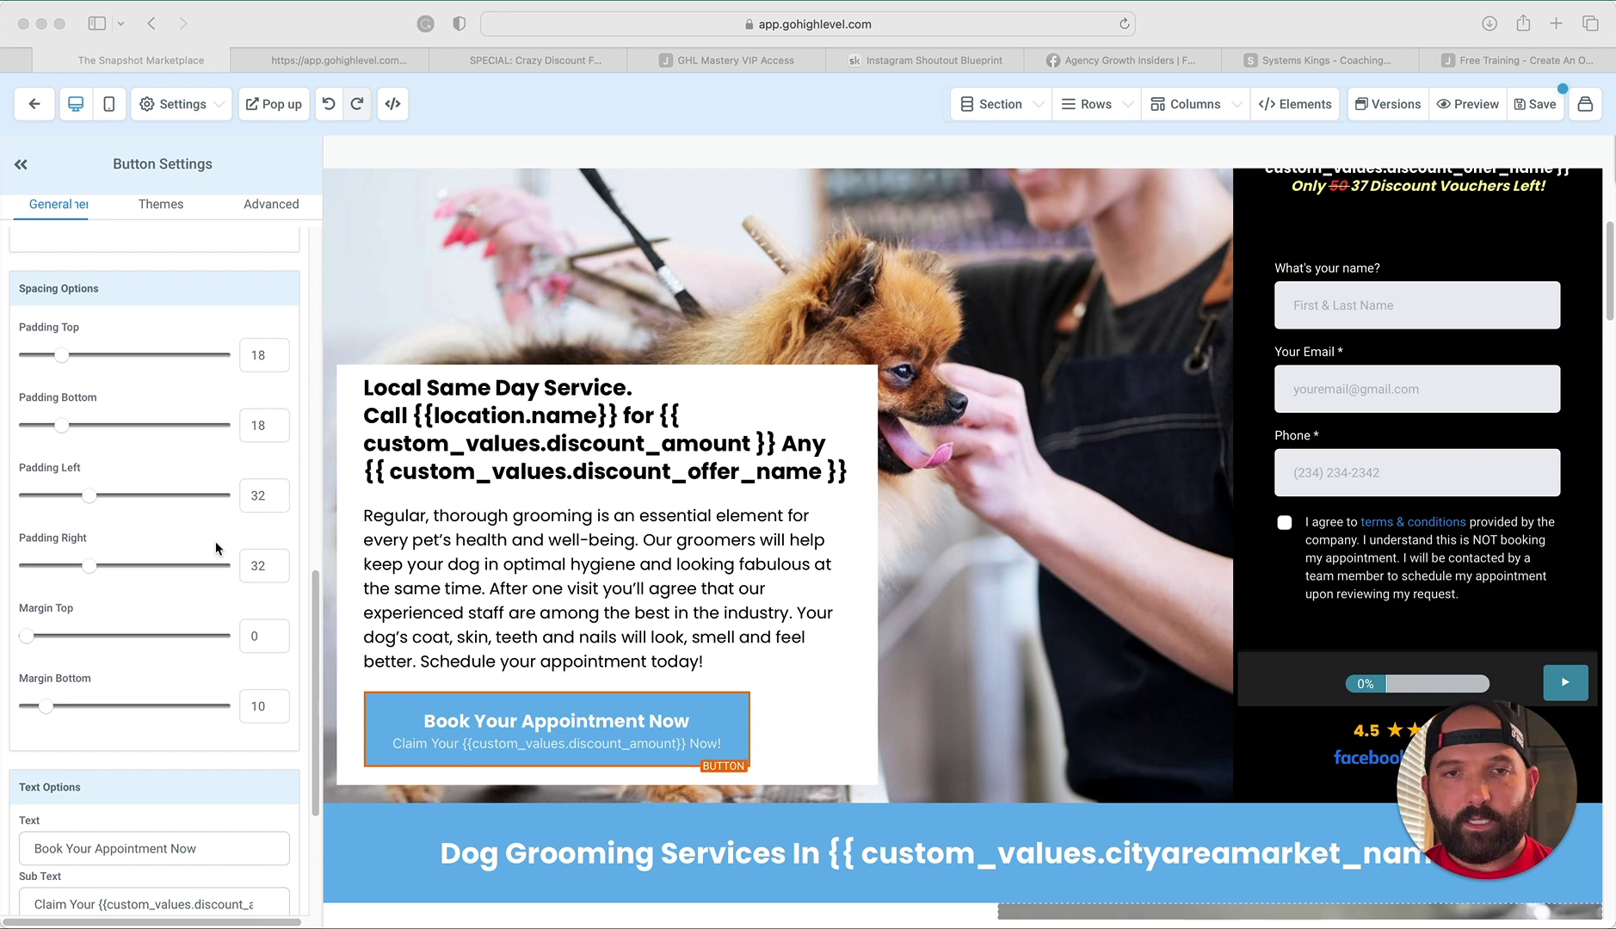
scroll(216, 554, down, 4)
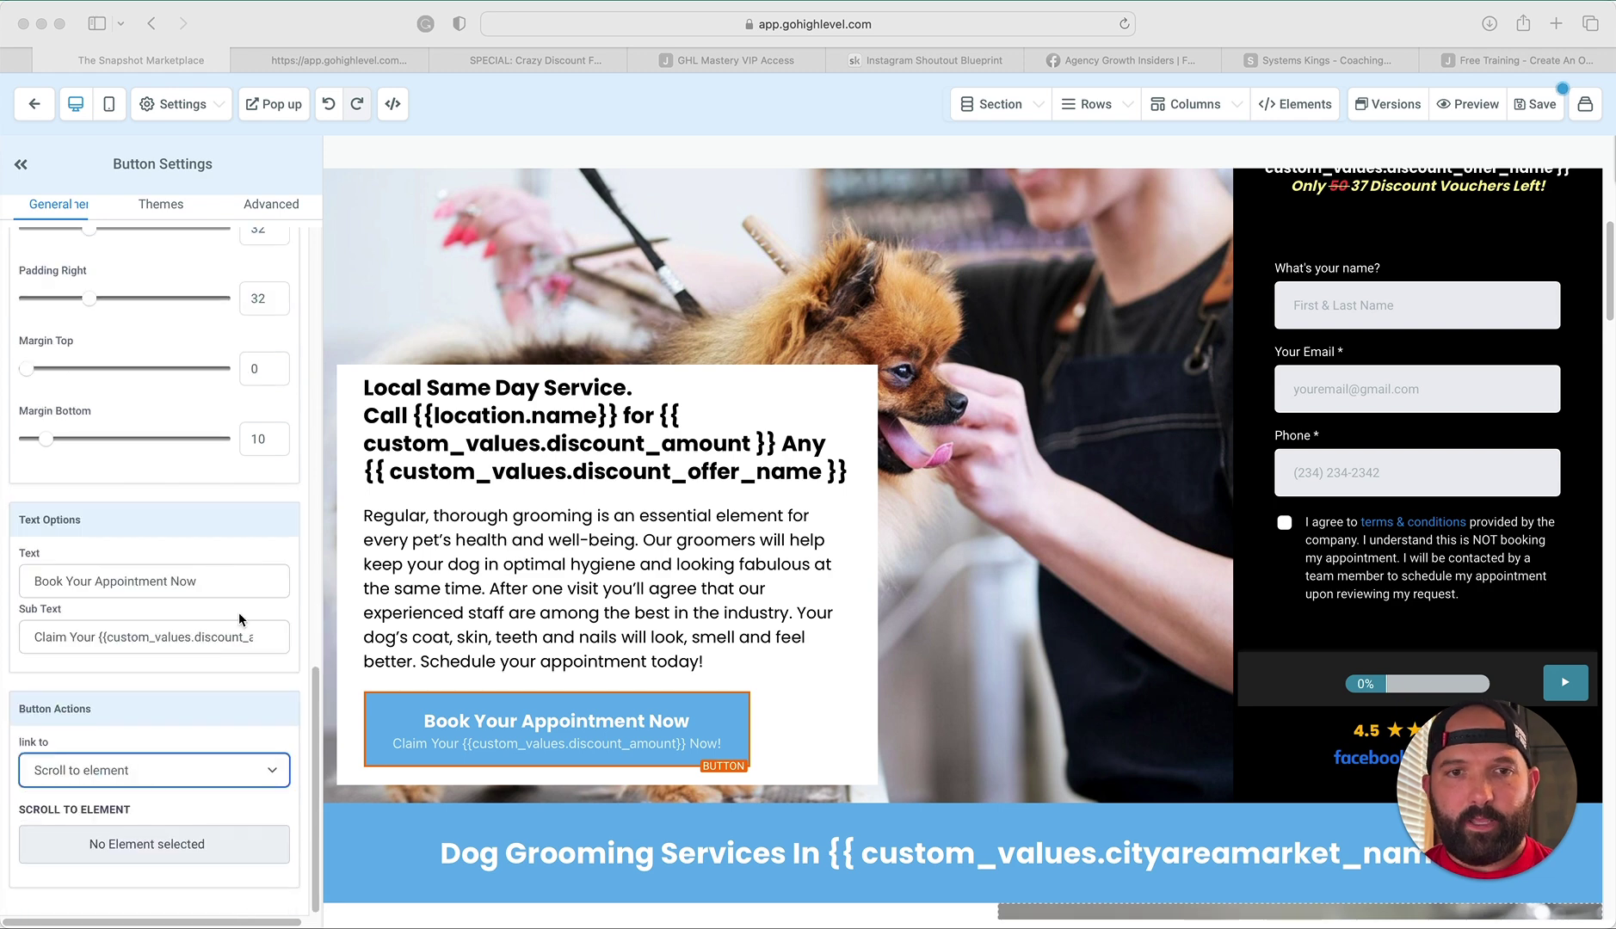
Step: Switch the hero appointment button's link action back to Open popup
click(172, 769)
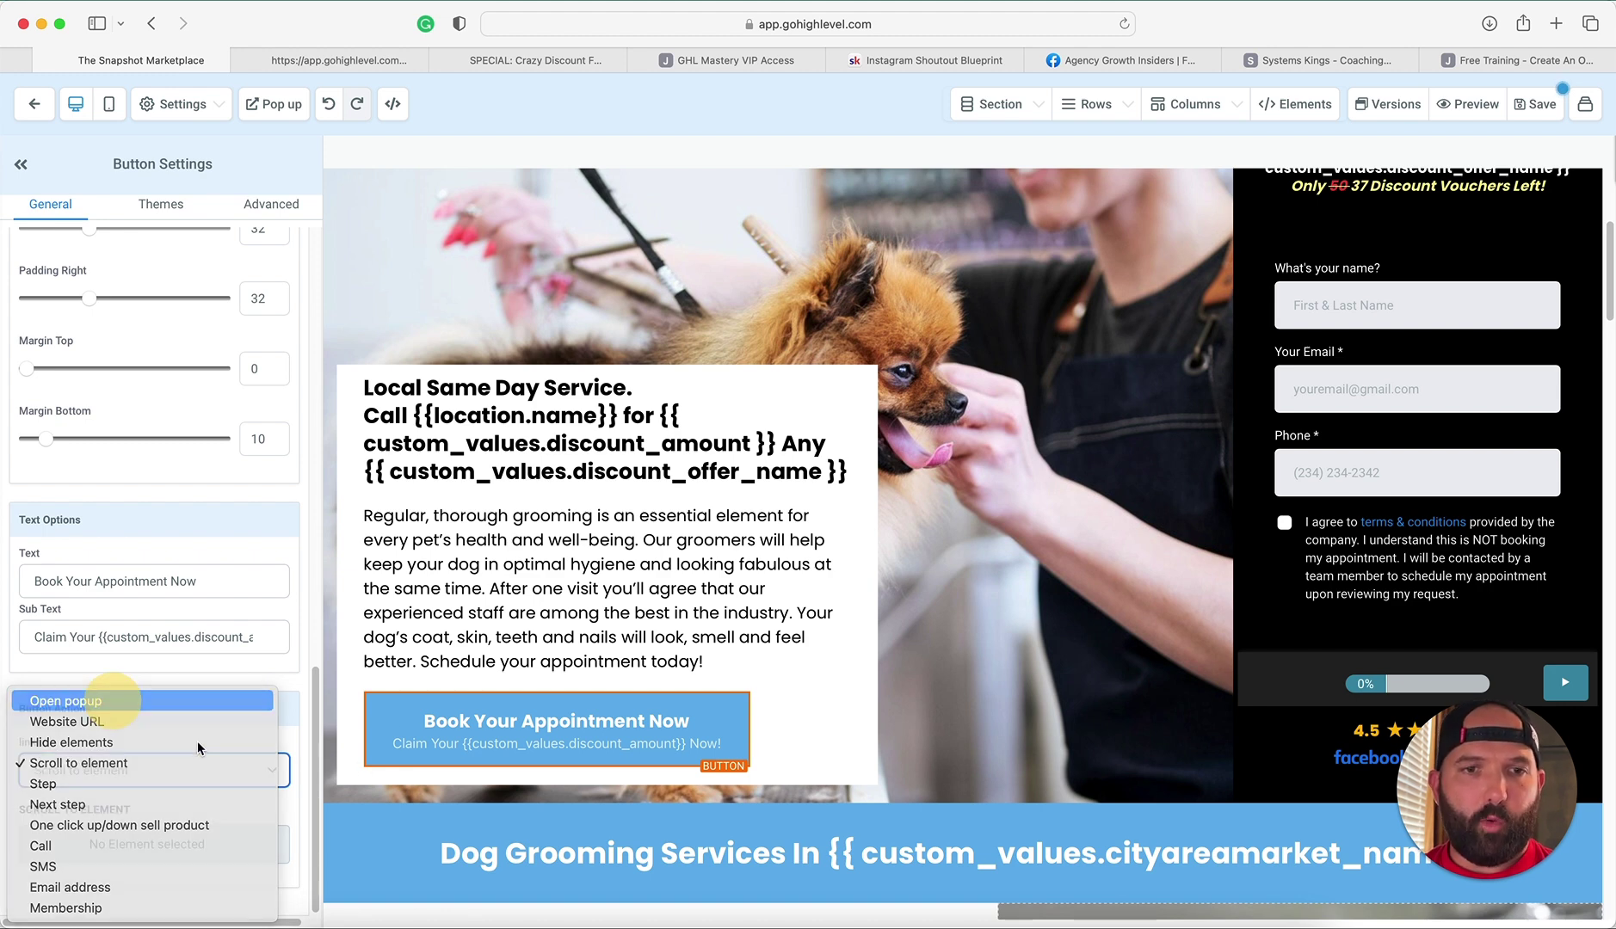
click(107, 702)
click(550, 724)
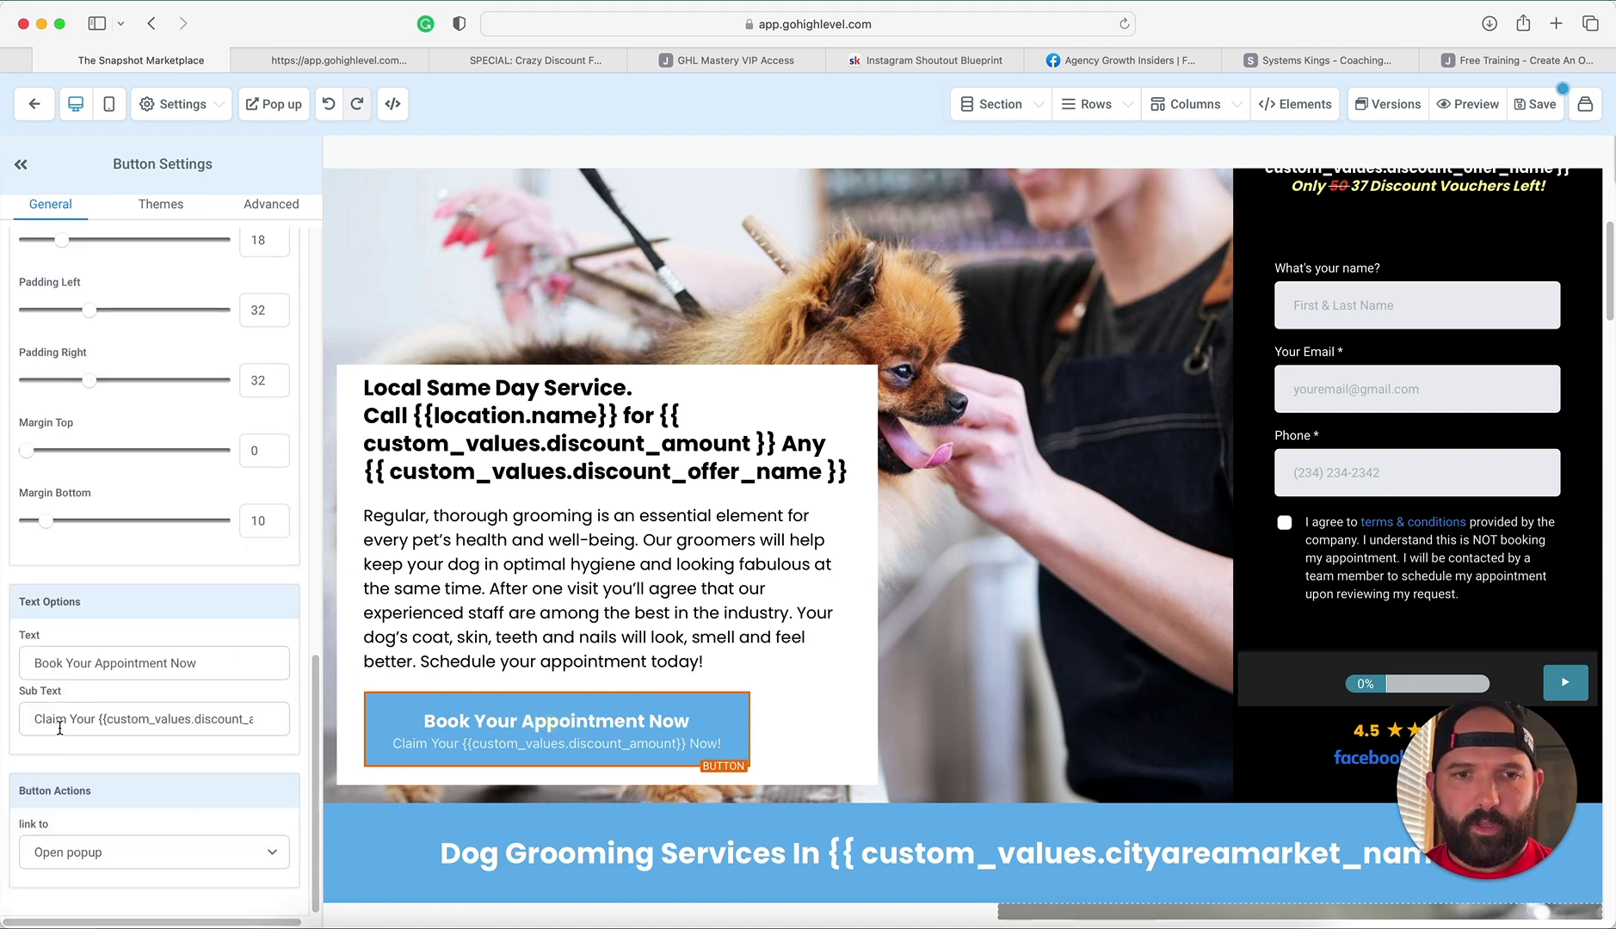
Step: Set the hero's Book Your Appointment Now button to Scroll to element, targeting the Survey beside the hero image
click(101, 853)
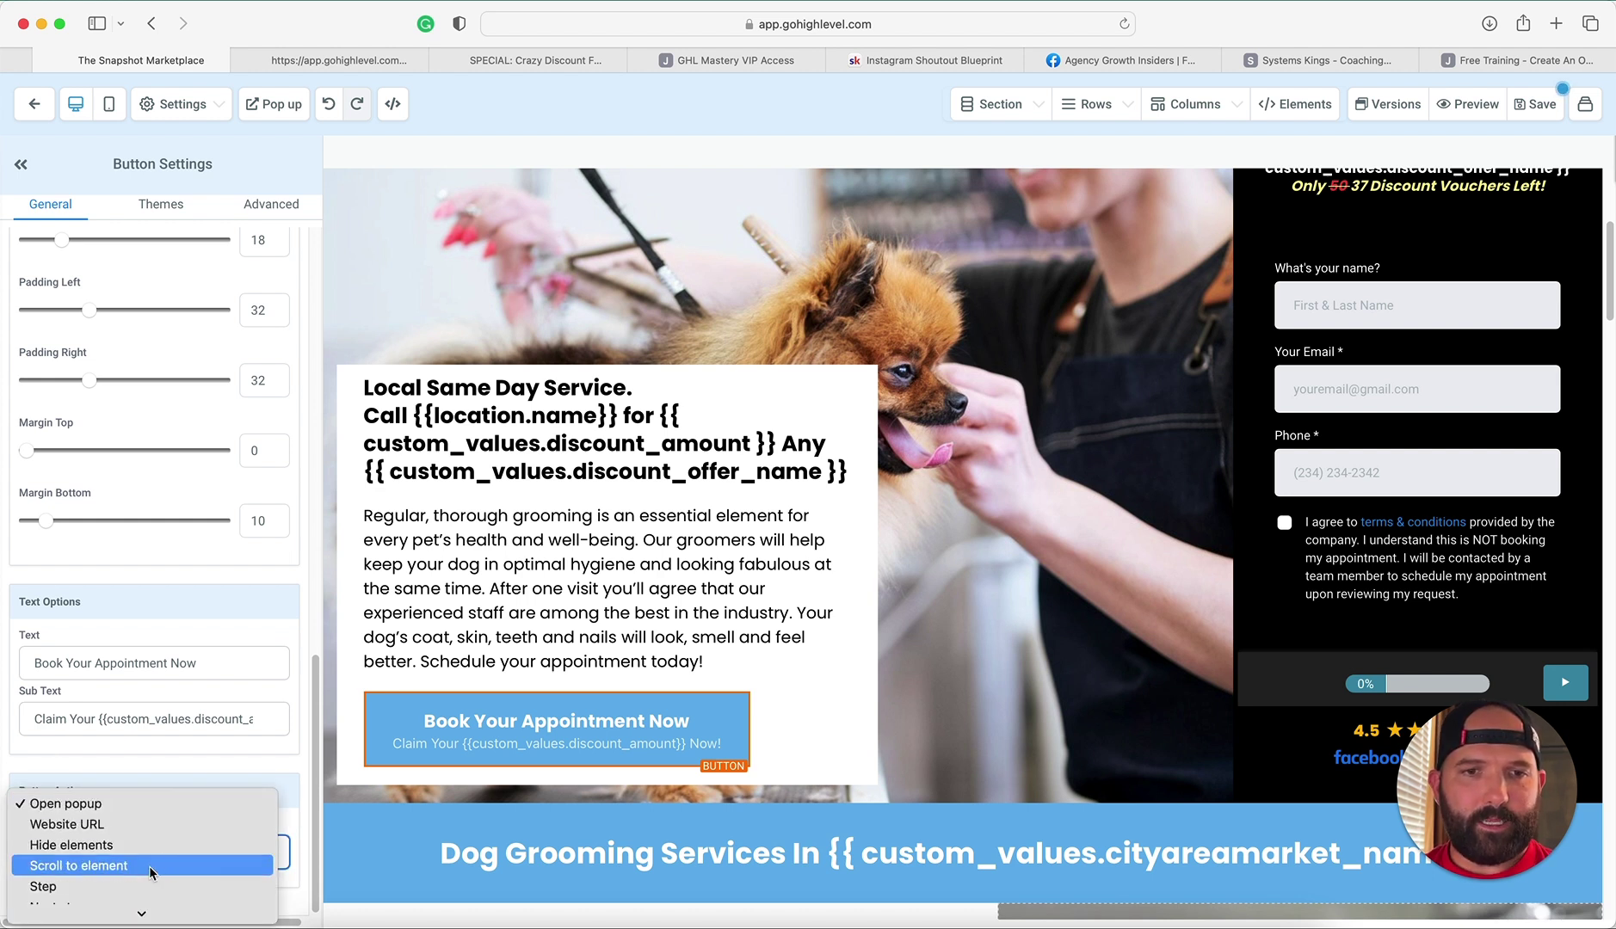
click(152, 872)
scroll(204, 813, down, 2)
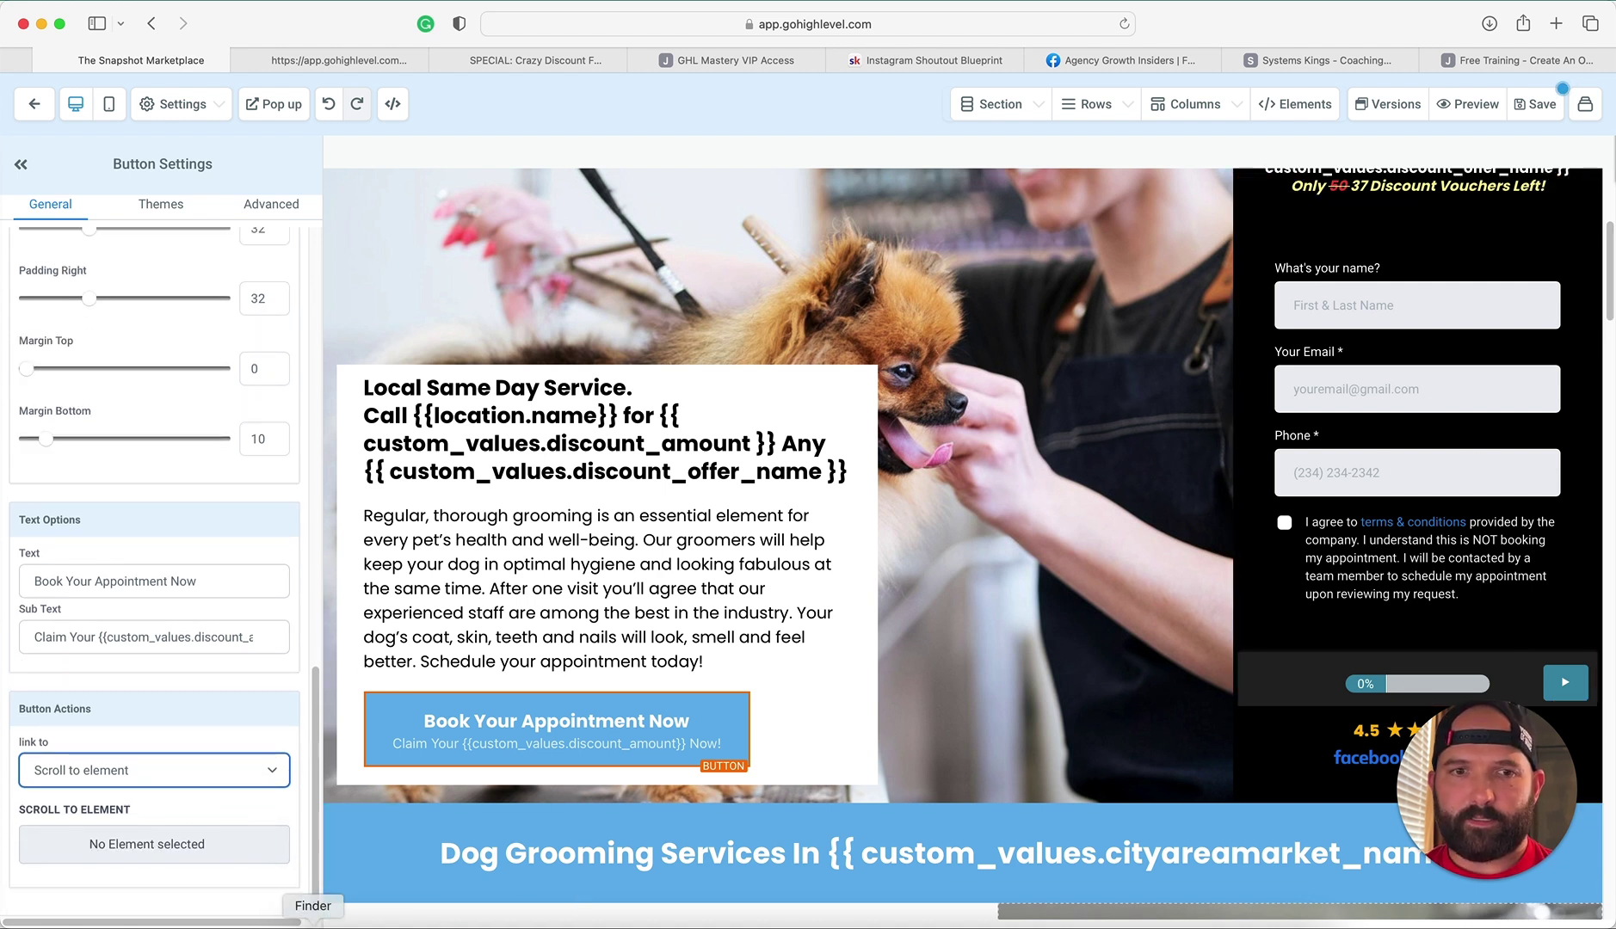
click(206, 846)
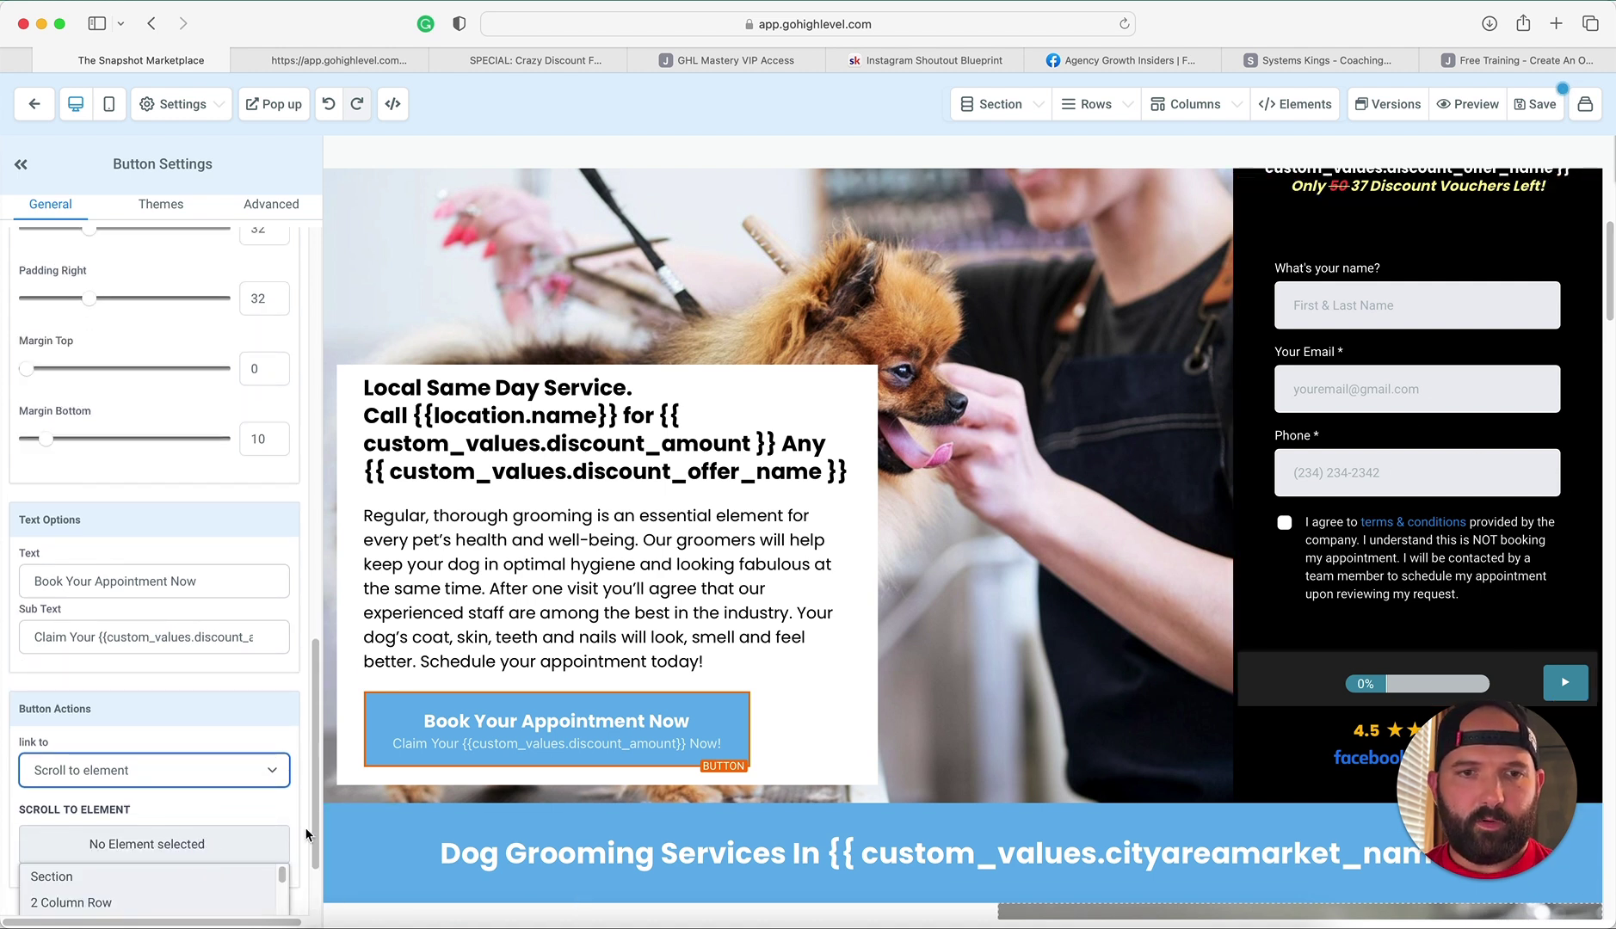
scroll(310, 840, down, 3)
scroll(281, 819, down, 3)
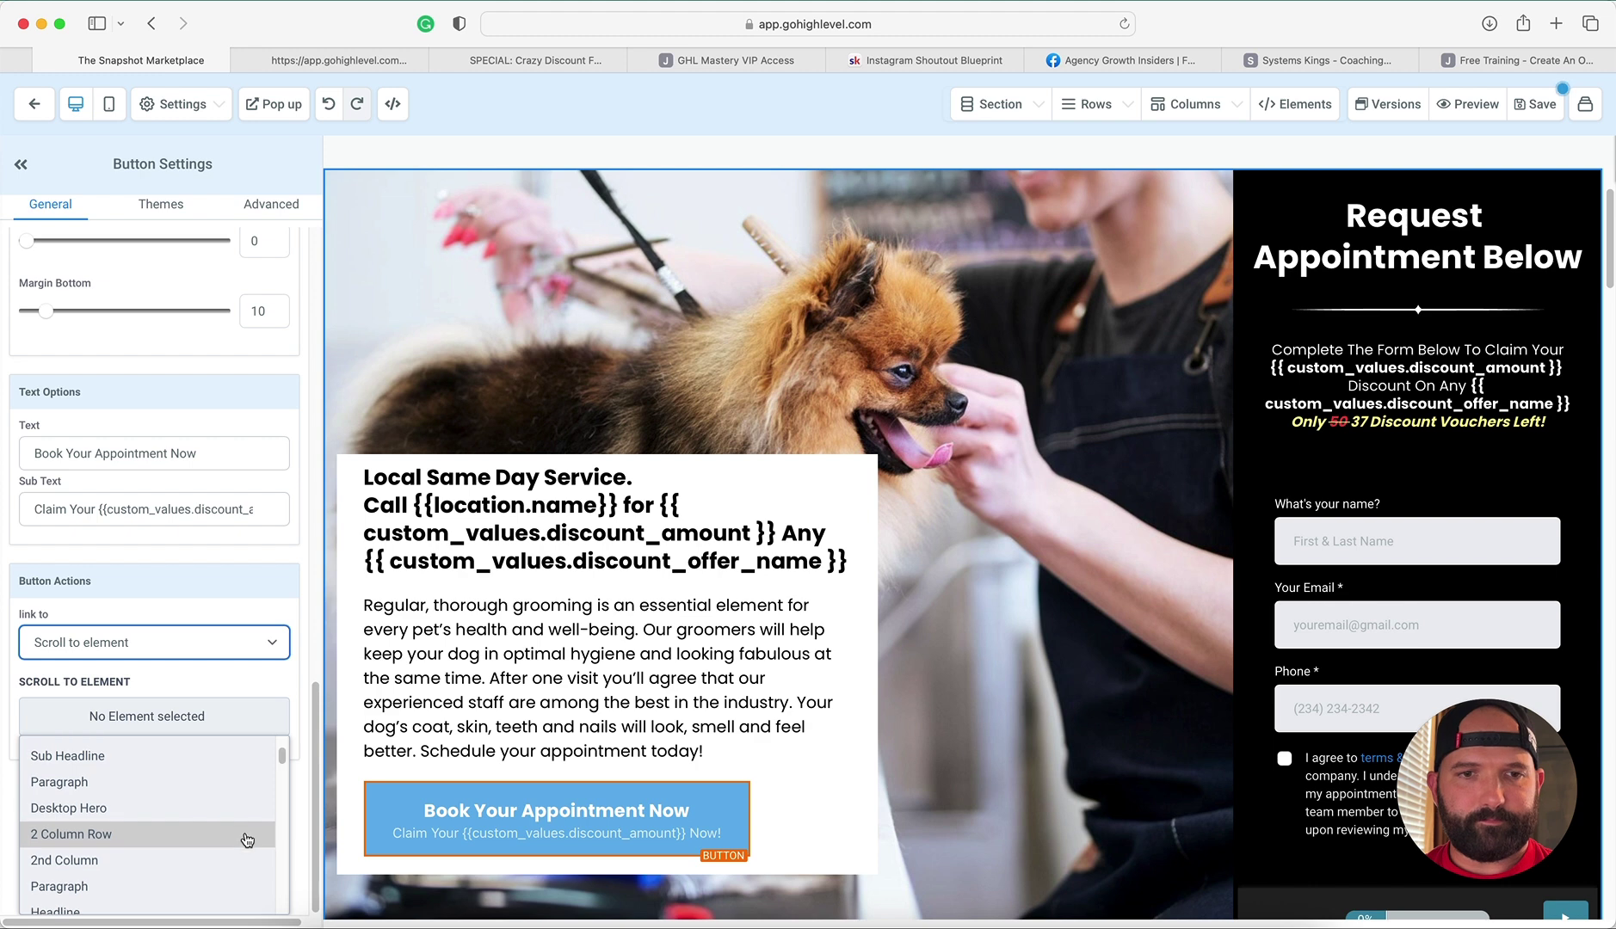
scroll(226, 869, down, 1)
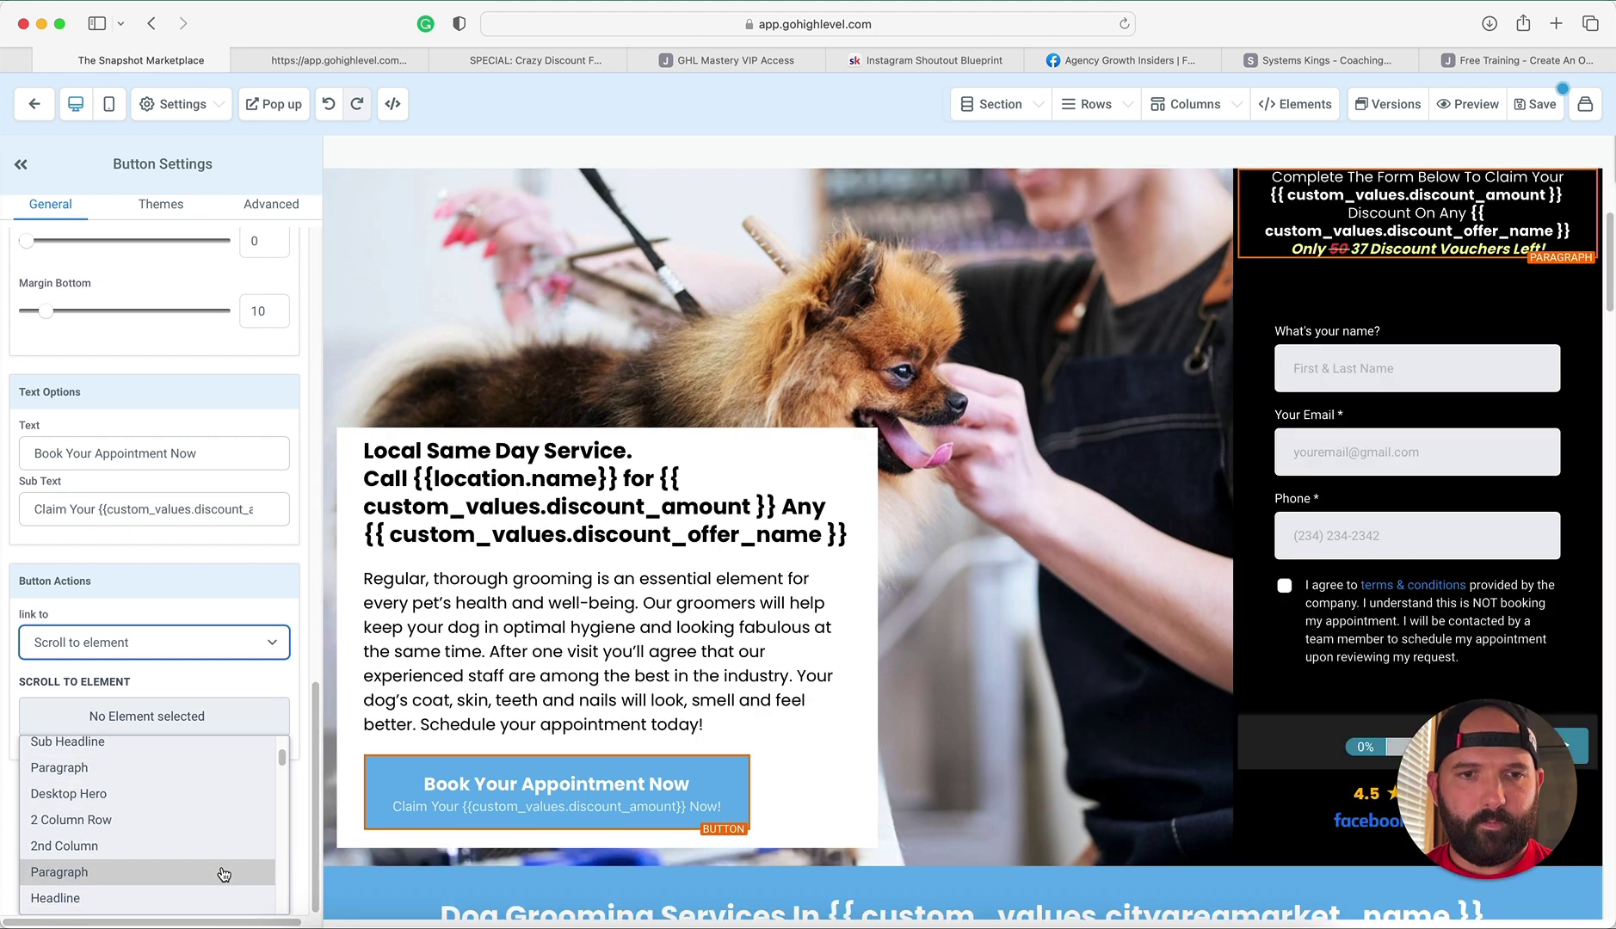
scroll(220, 870, down, 4)
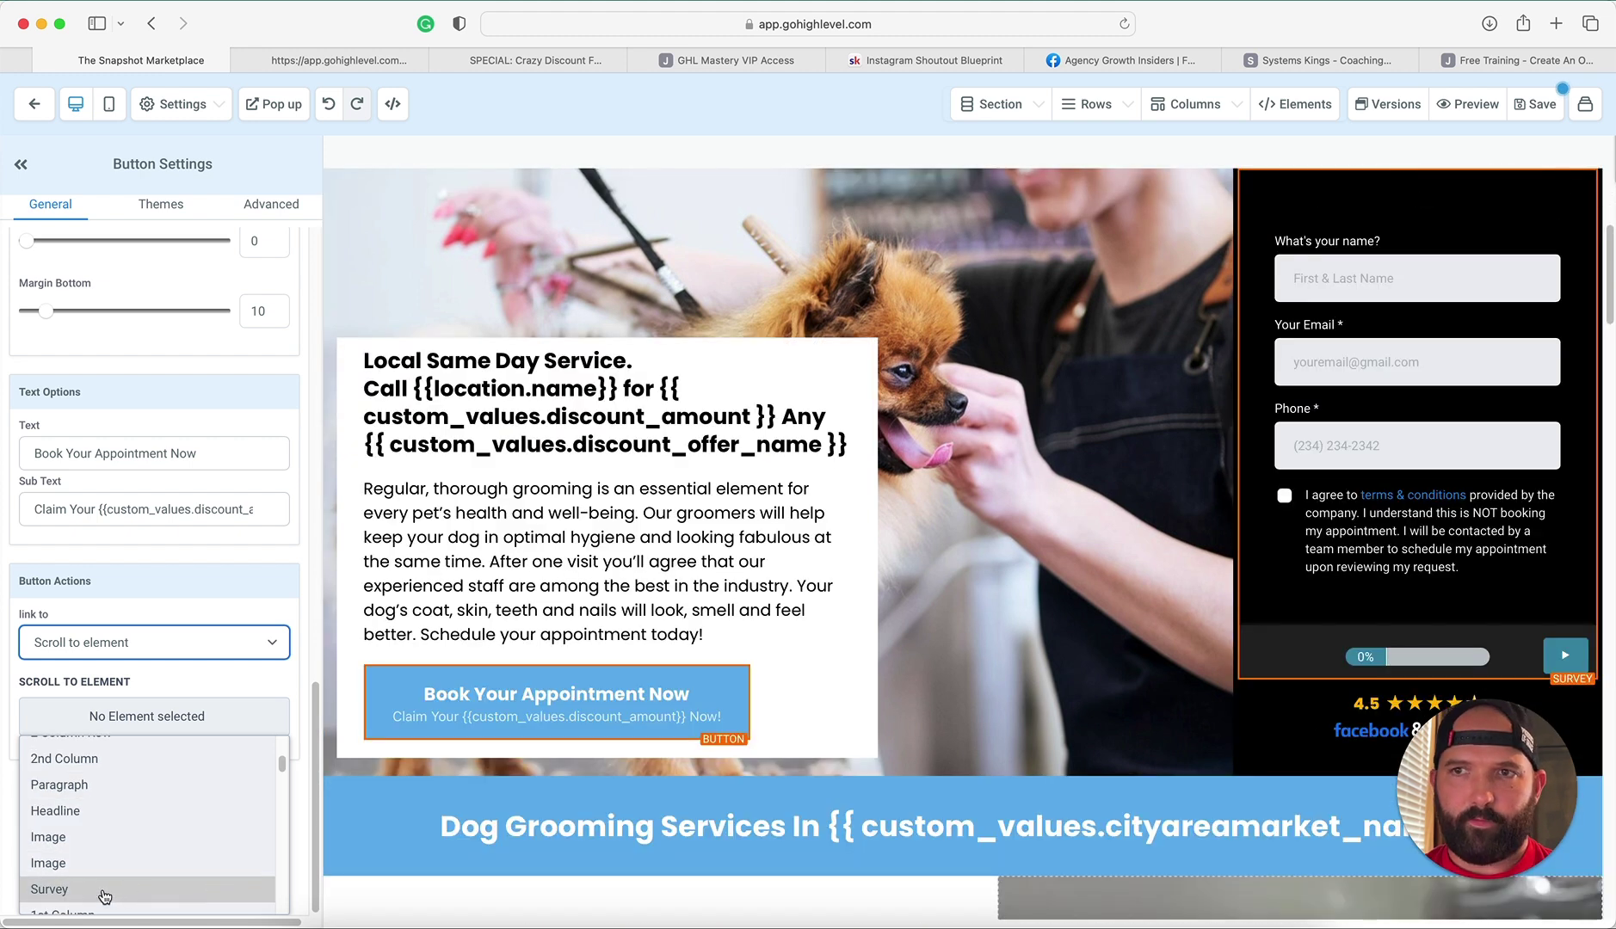
click(105, 891)
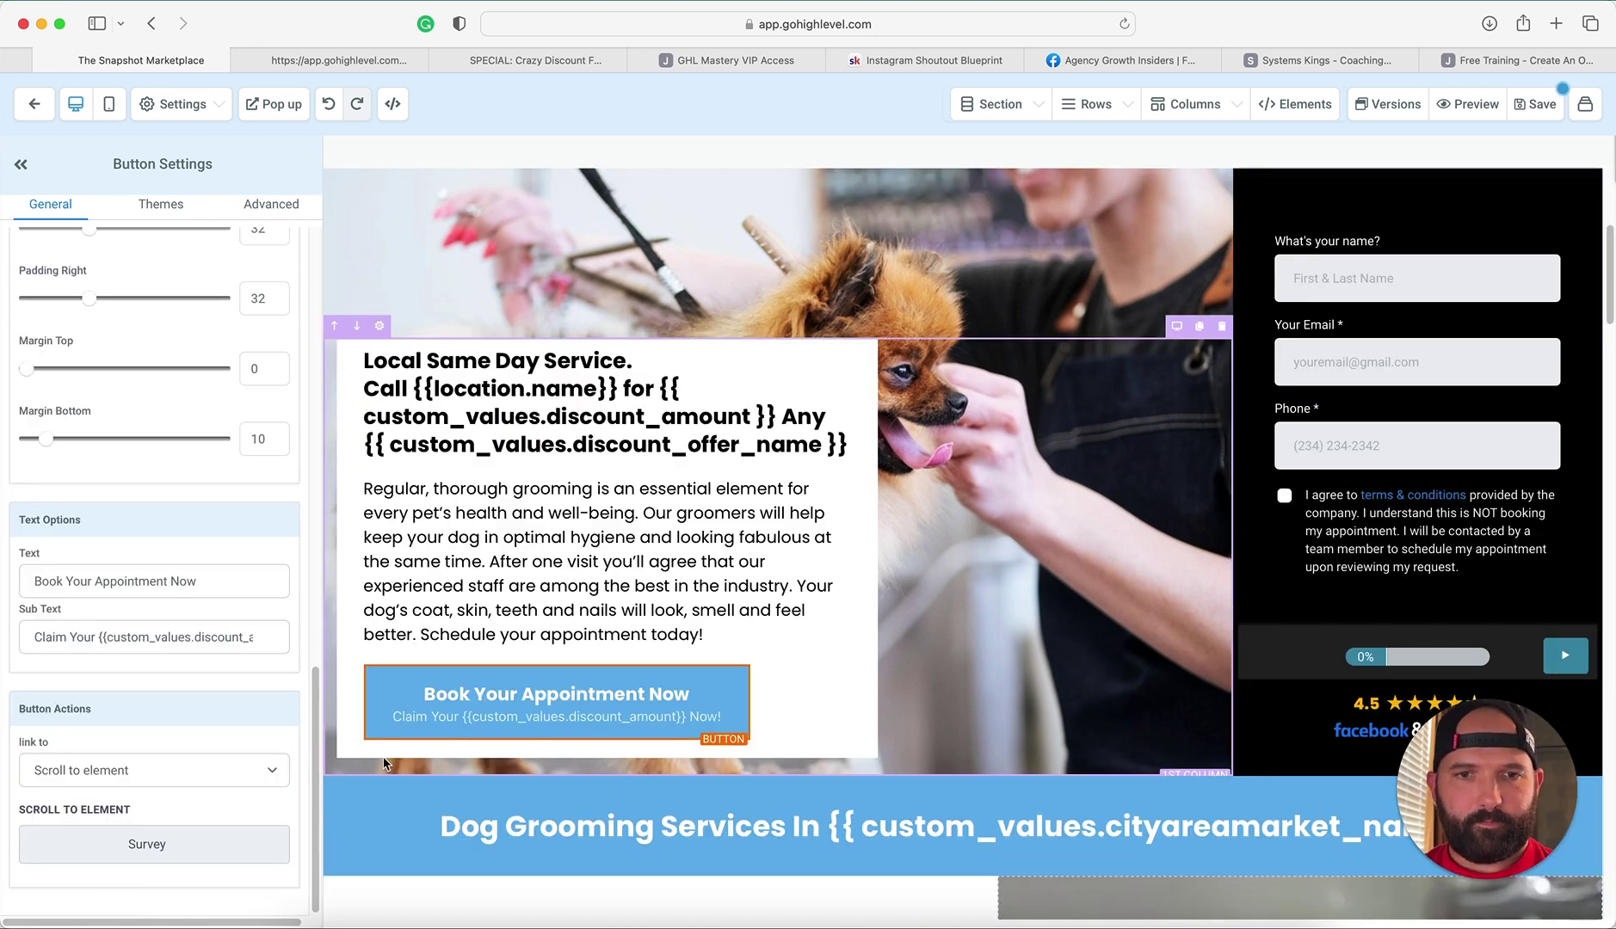
Step: Rename the Request Appointment Below headline element as "Request Appointment headline"
scroll(506, 751, down, 1)
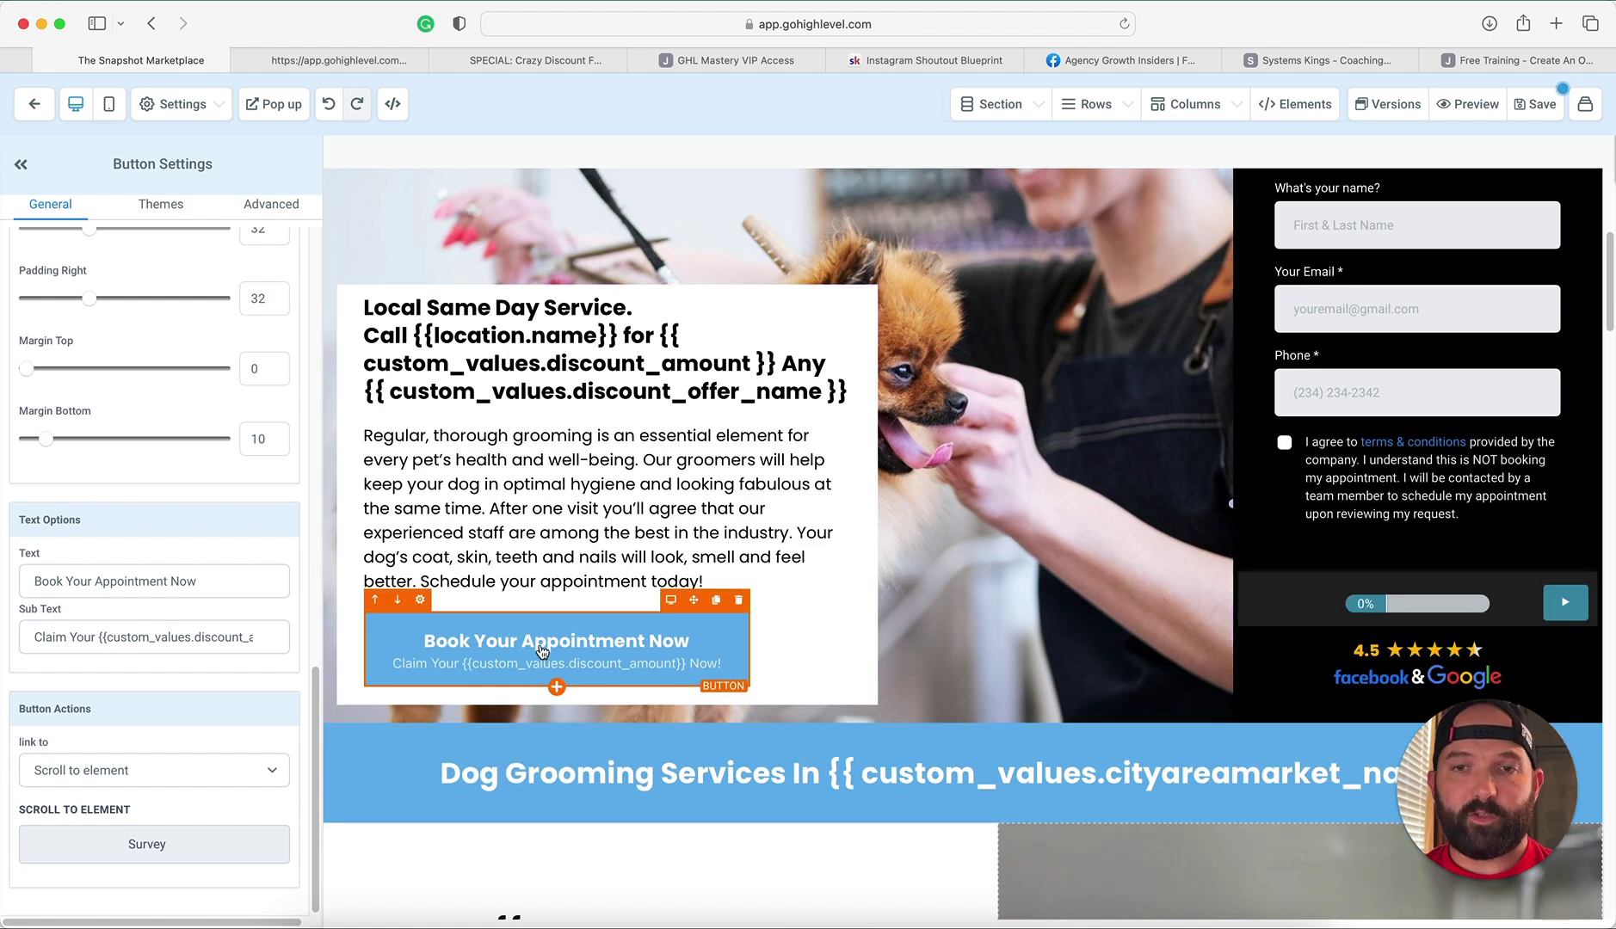
scroll(1338, 292, up, 3)
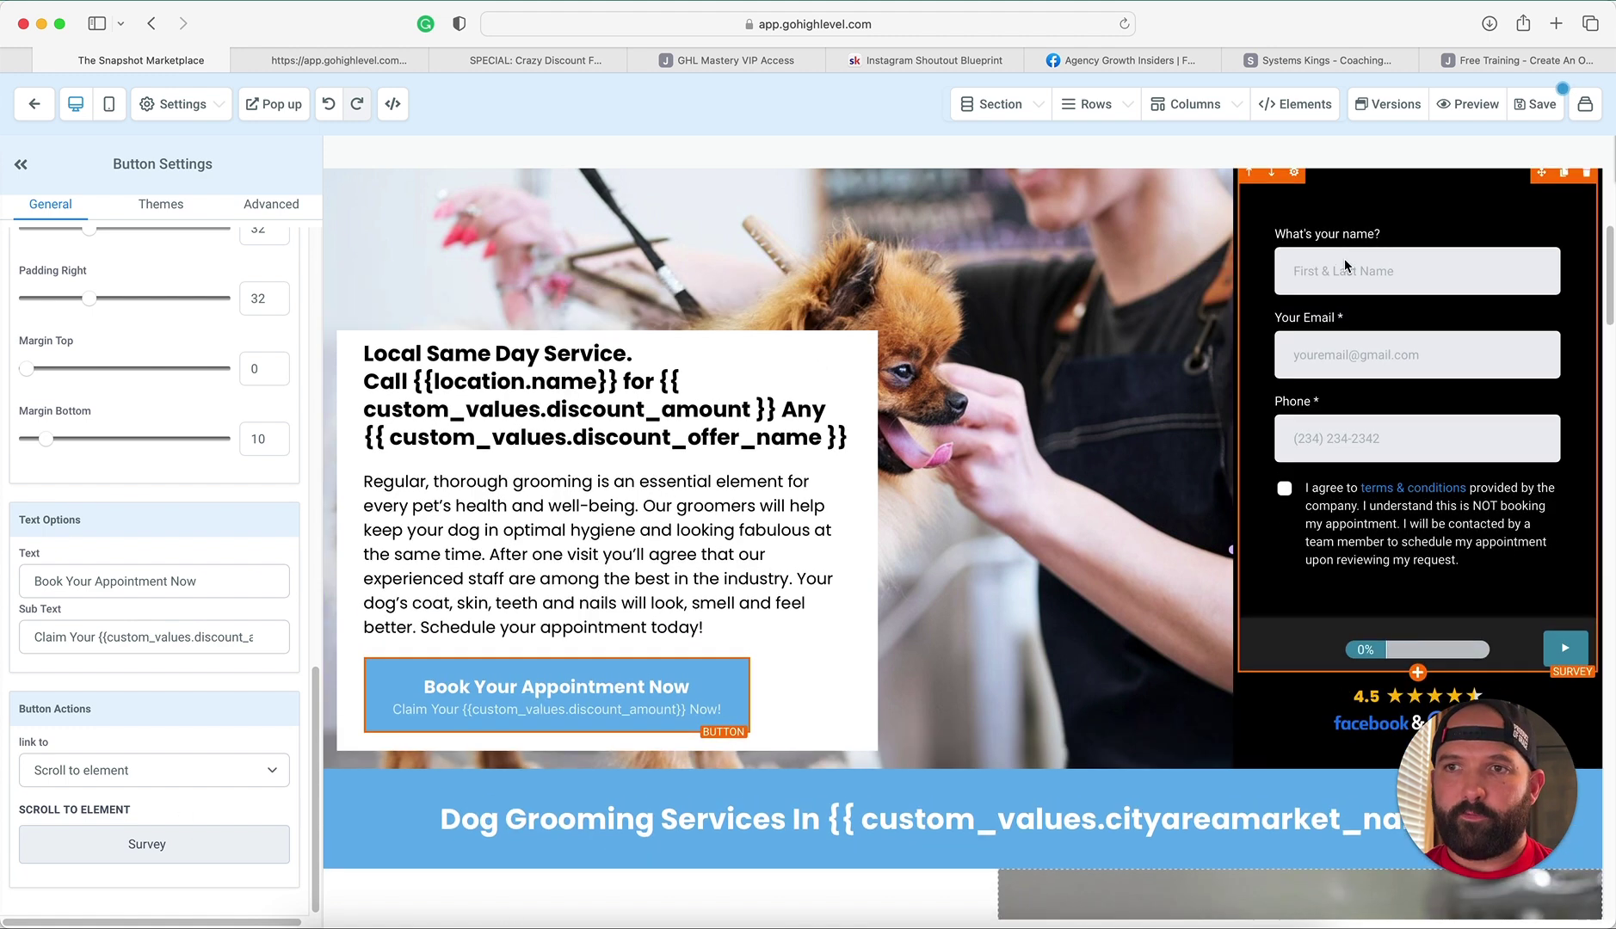
scroll(1345, 265, up, 4)
click(1424, 219)
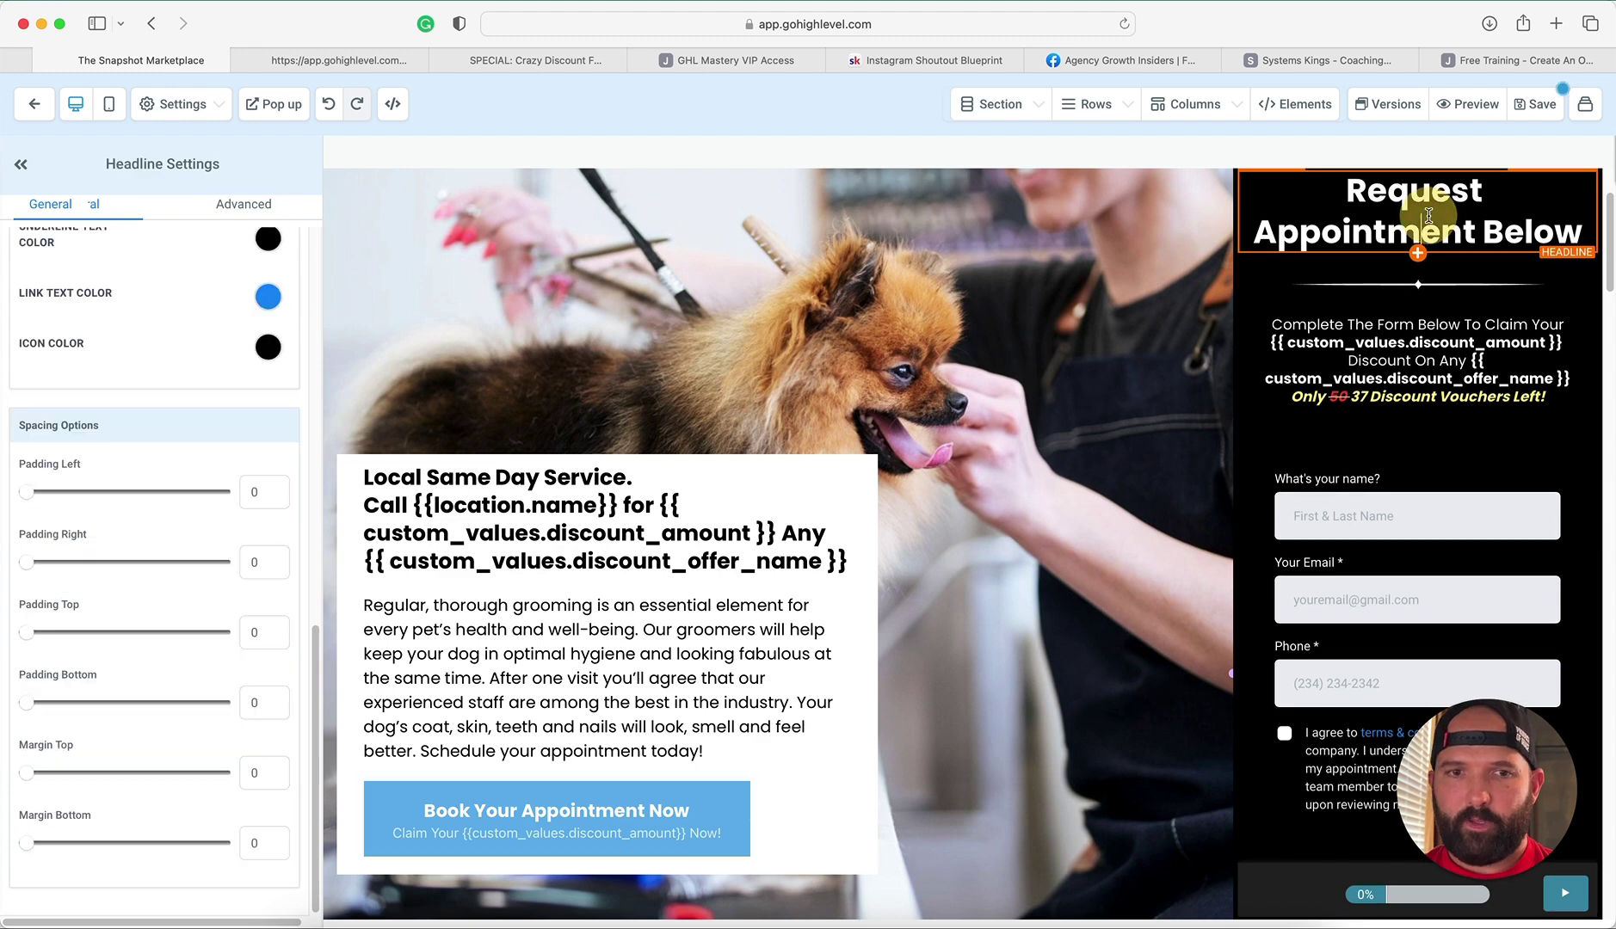
scroll(172, 344, up, 10)
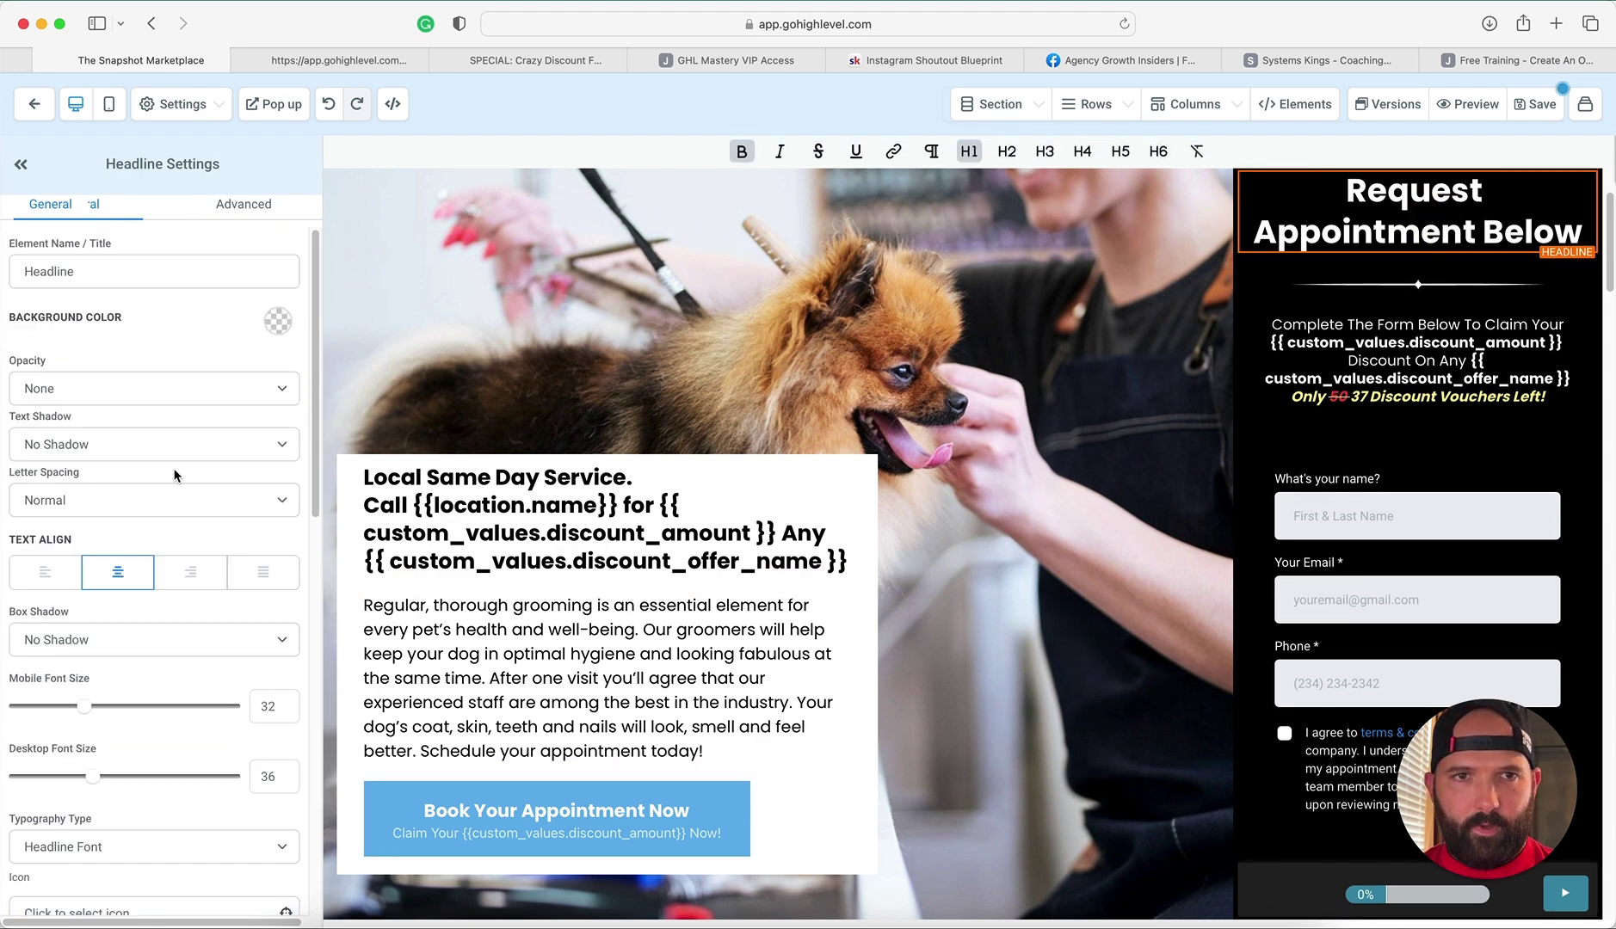
double_click(177, 262)
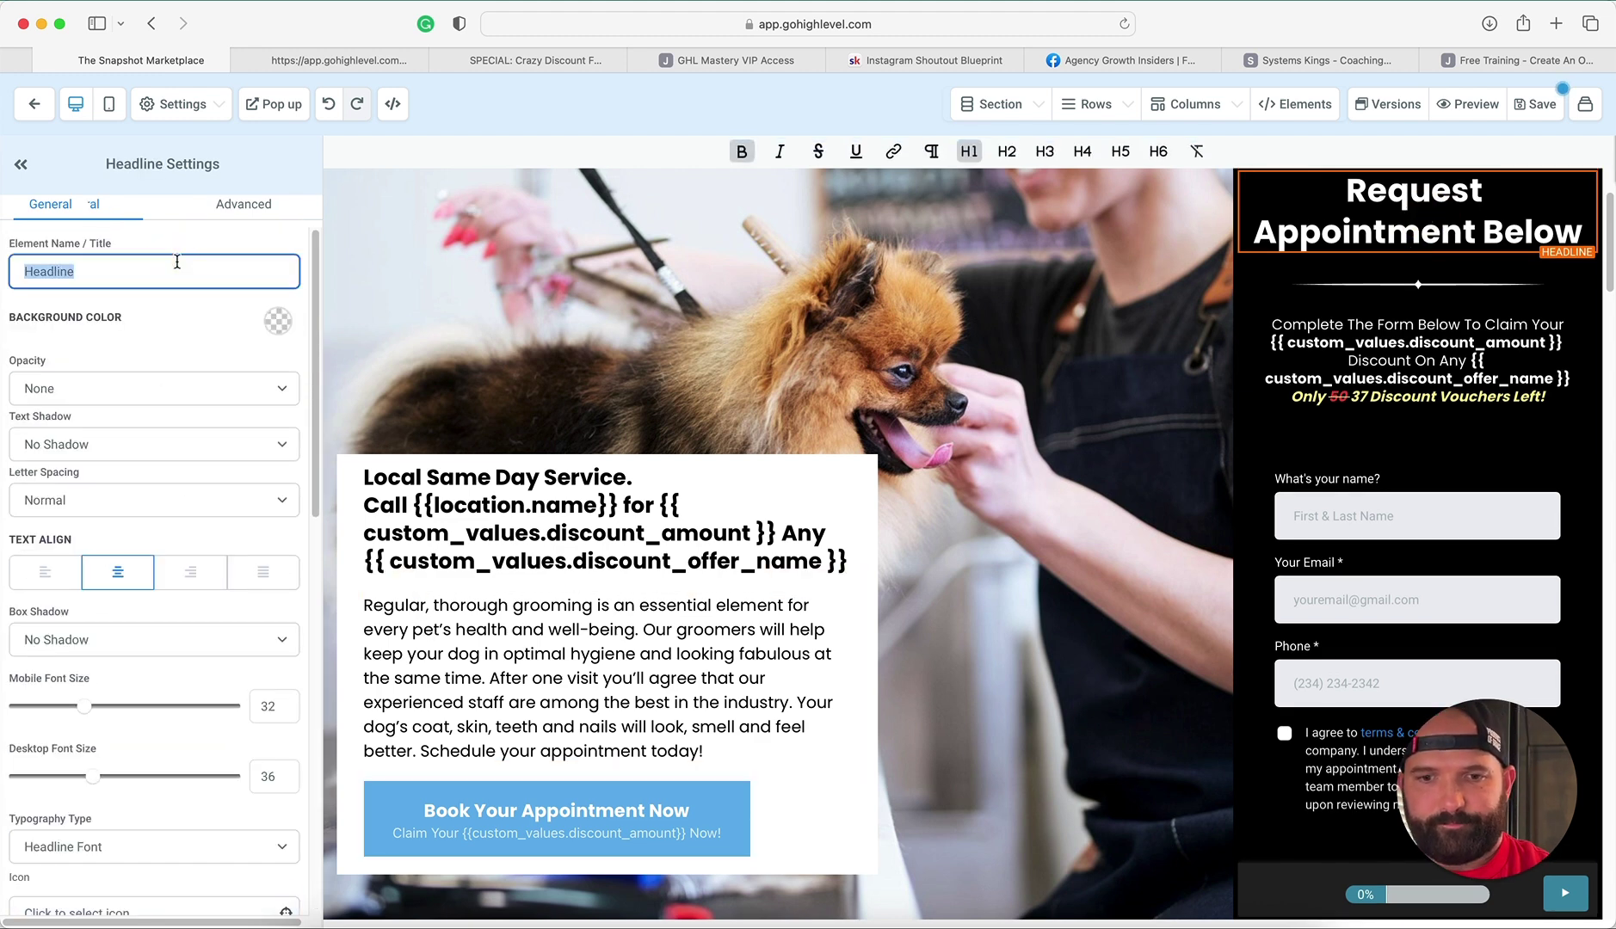
text(Requst)
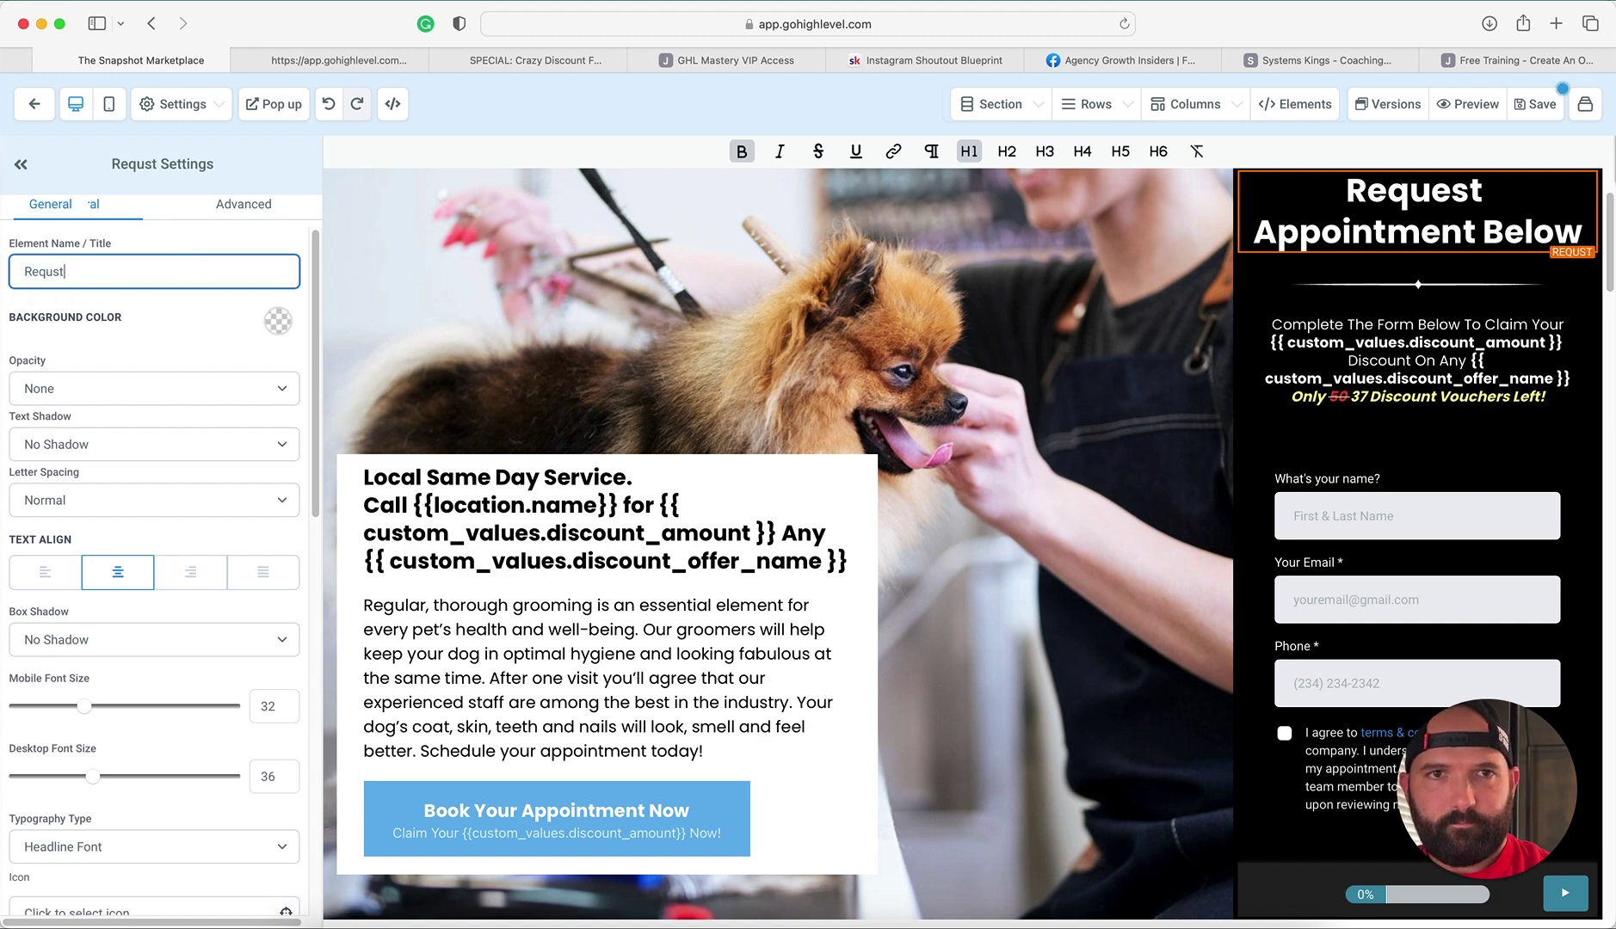
key(BackSpace)
key(BackSpace)
text(est Appo)
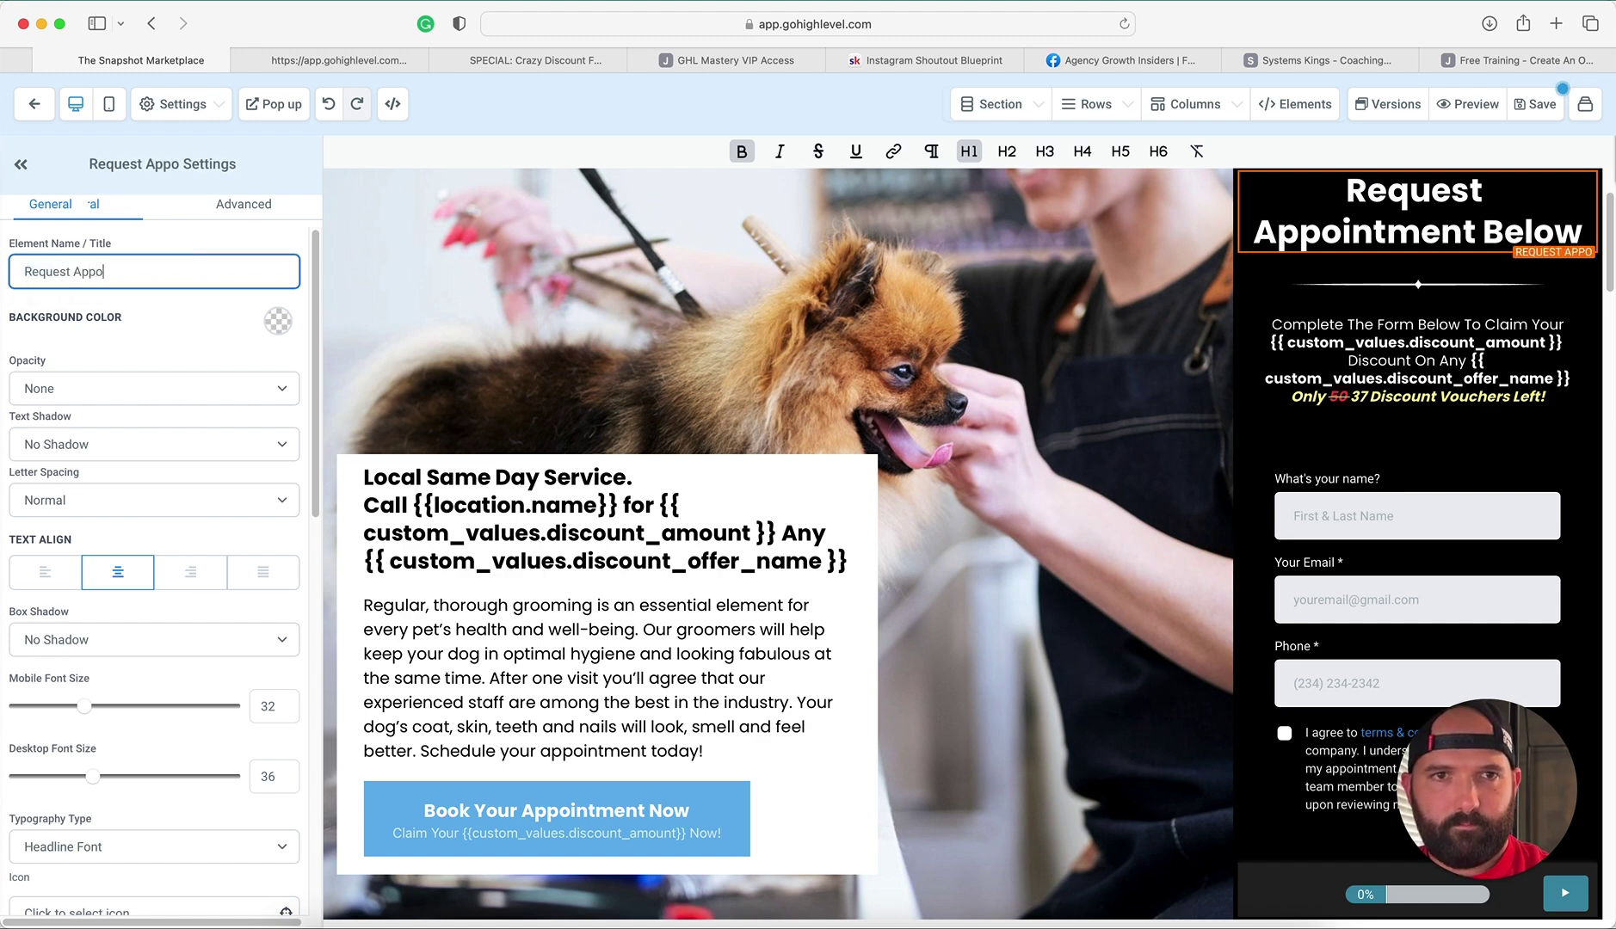
text(intment headline)
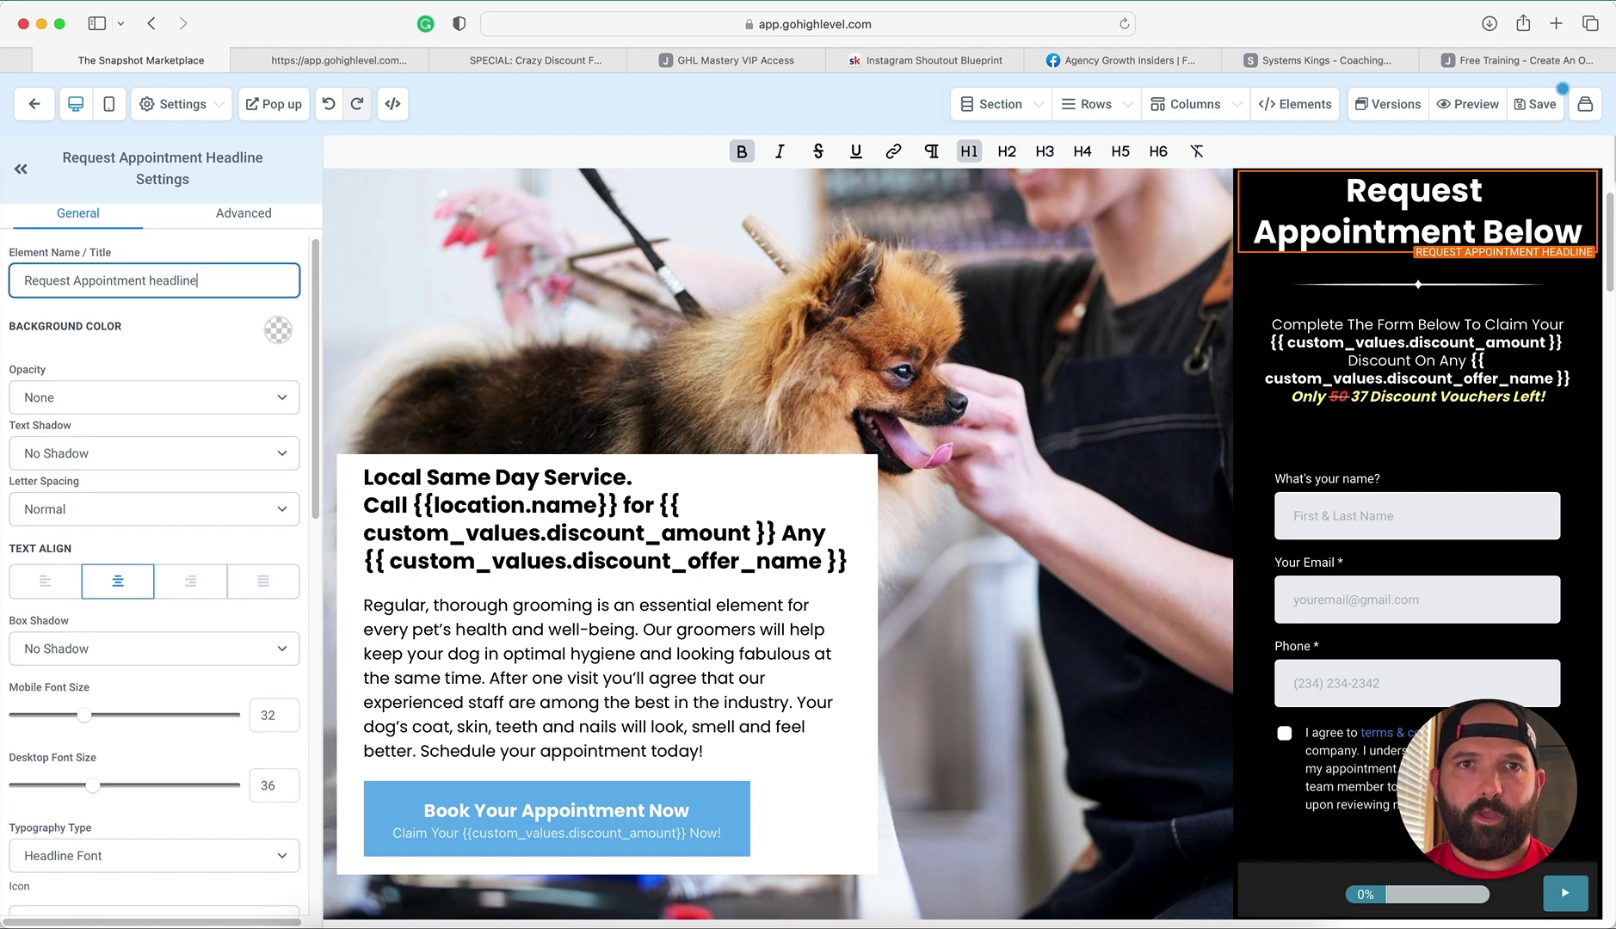
click(202, 315)
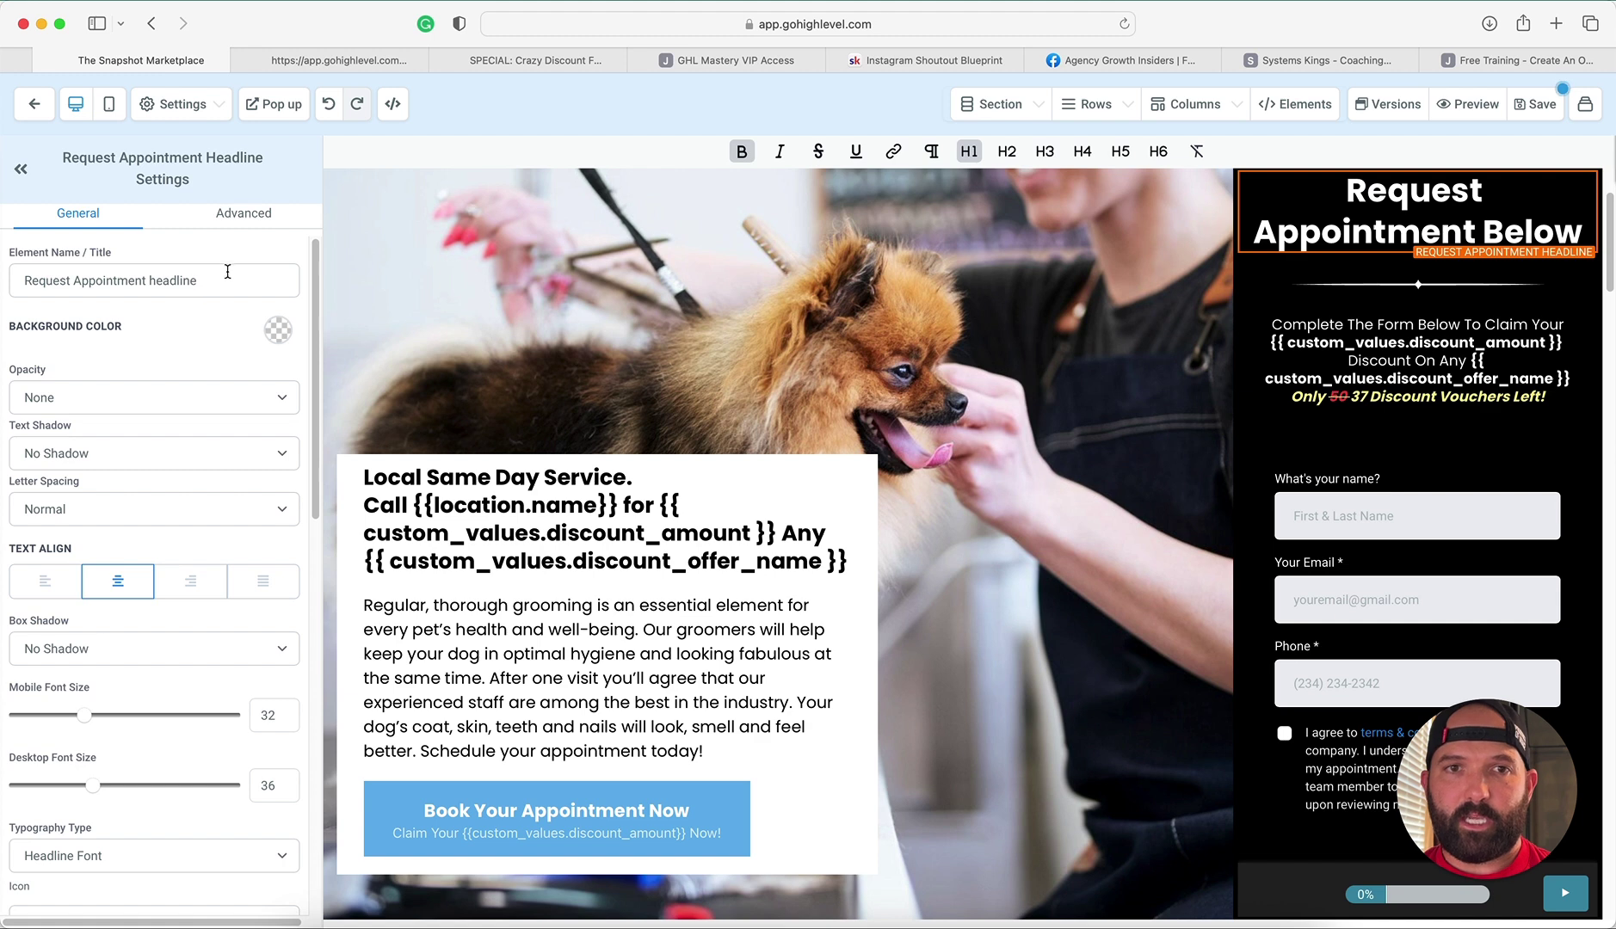
Step: Change the scroll target of the hero's Book Your Appointment Now button to the Request Appointment headline element
click(432, 825)
scroll(225, 825, down, 10)
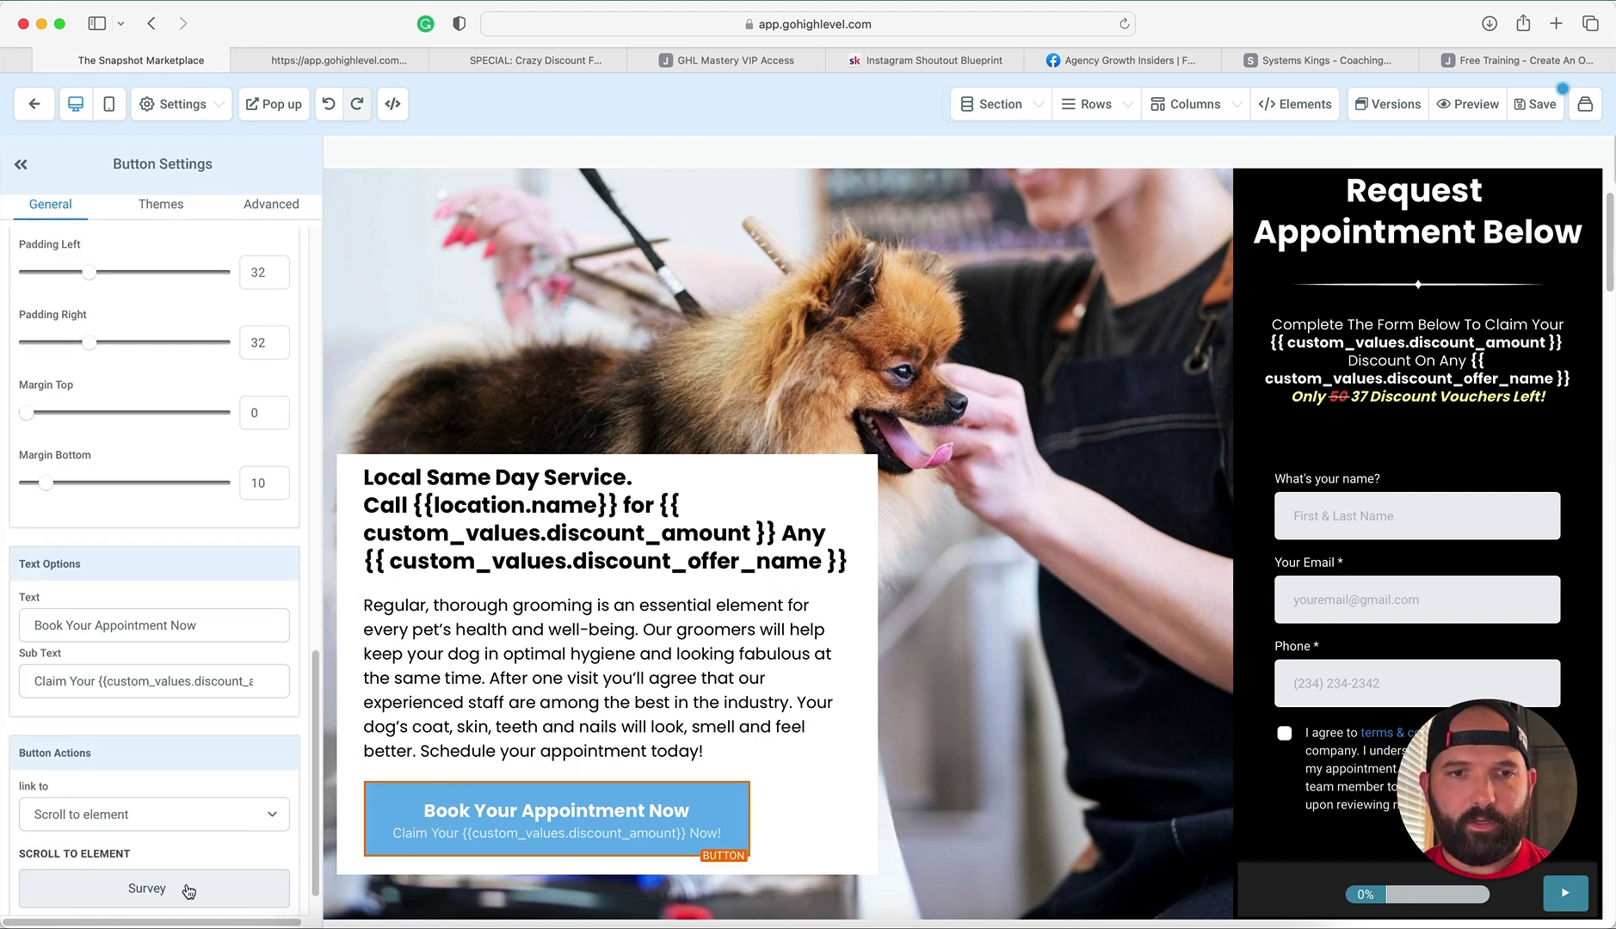
click(180, 847)
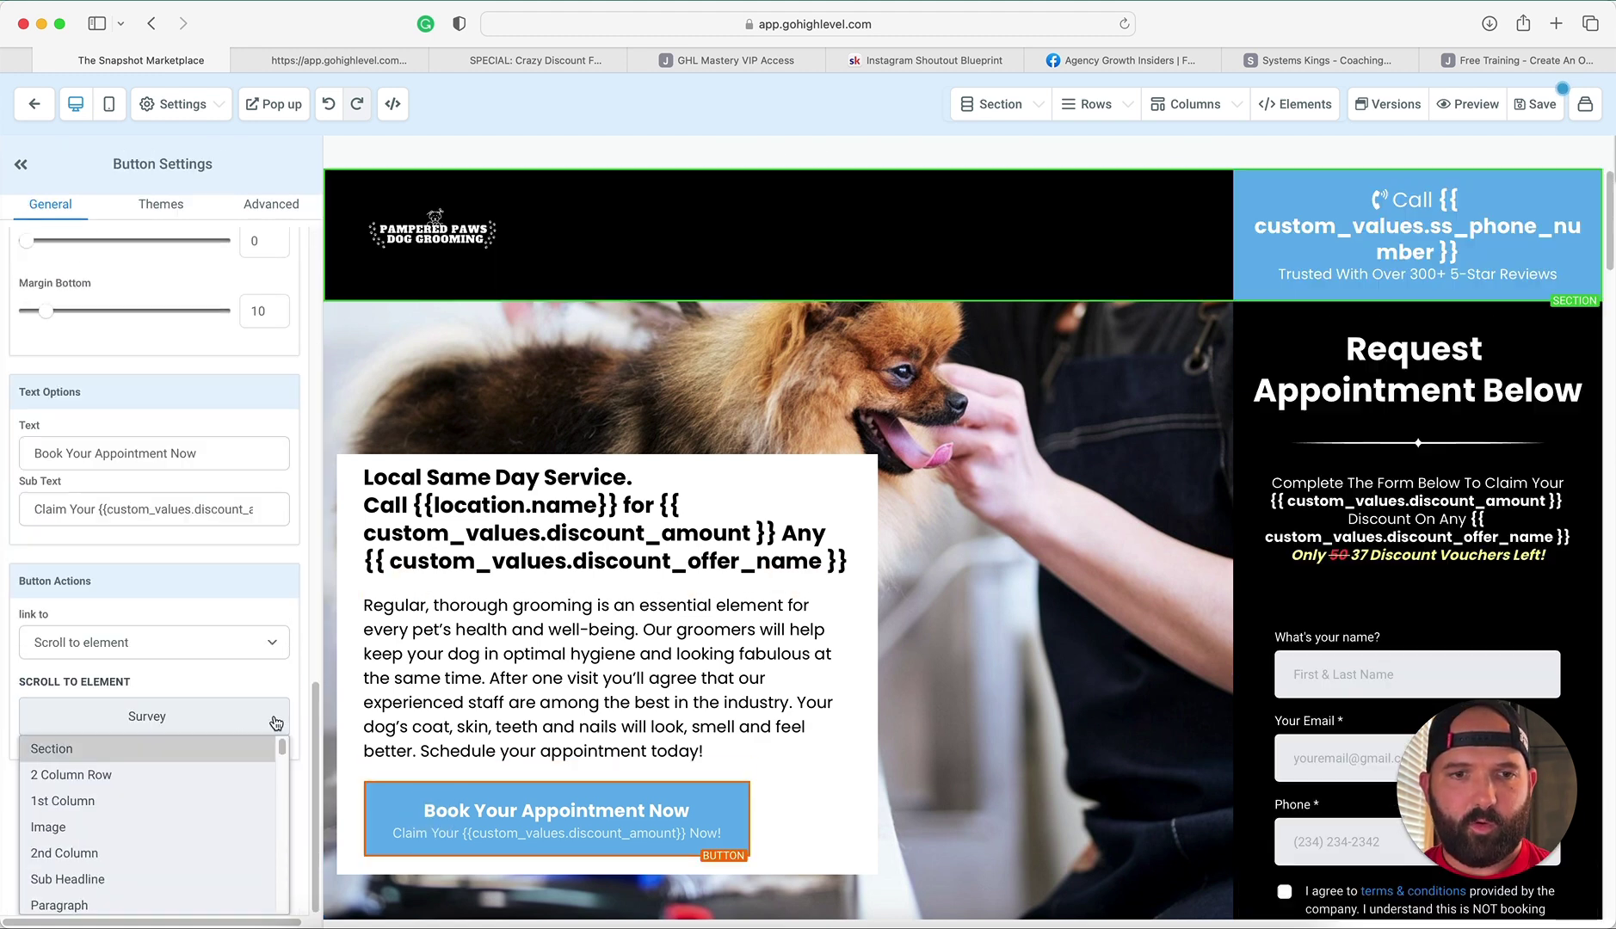
scroll(206, 823, down, 3)
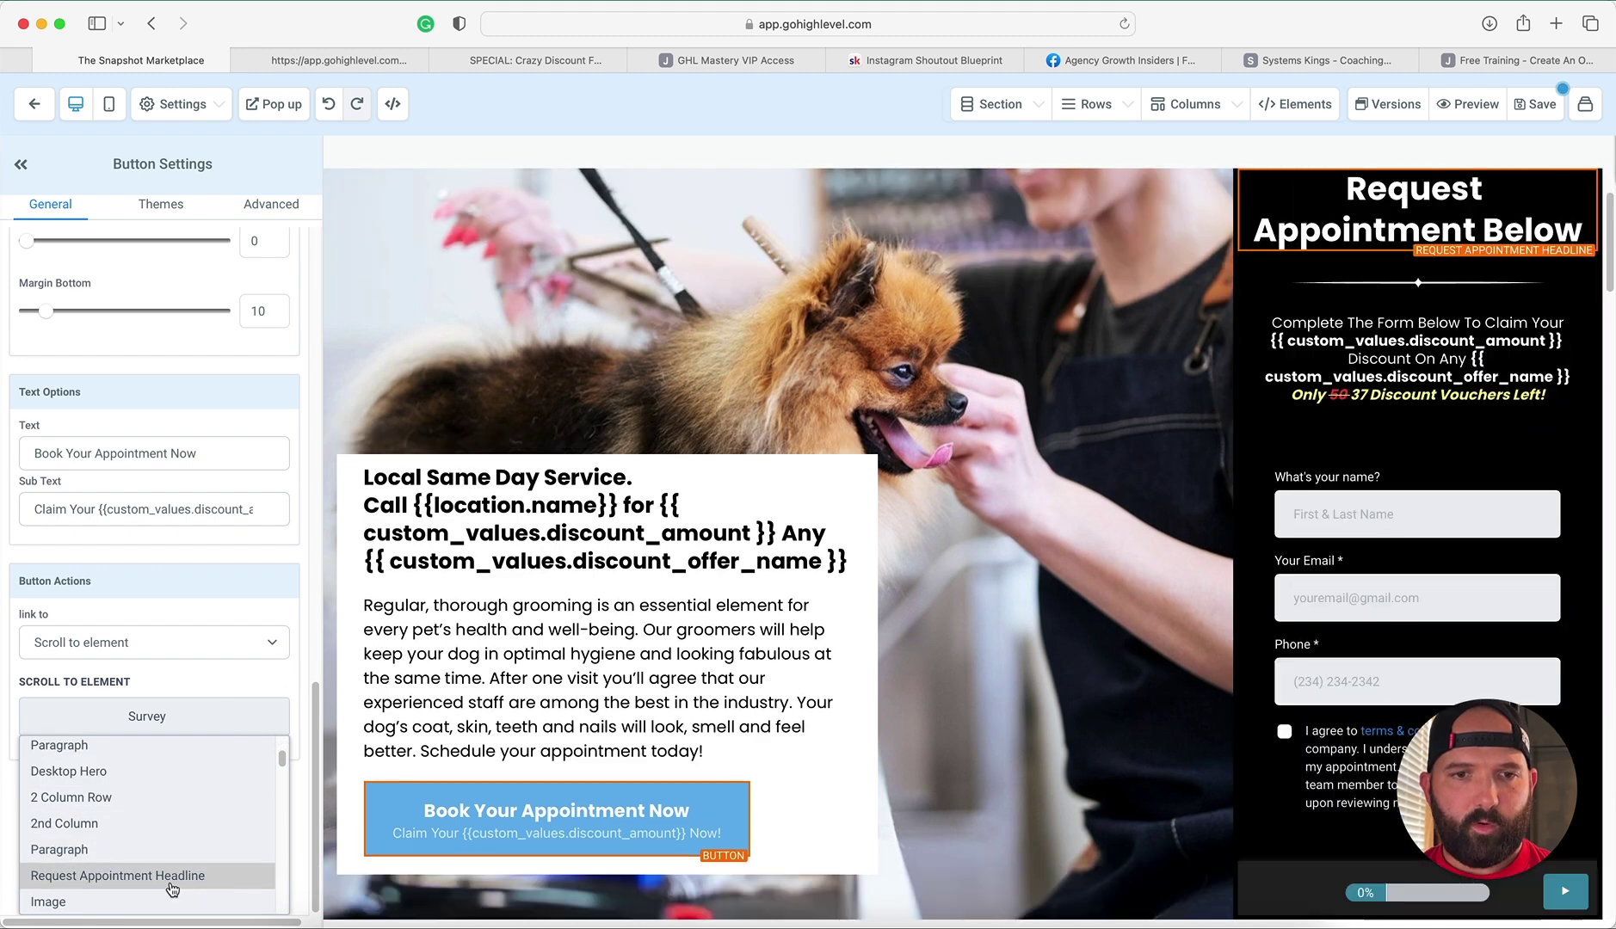
click(170, 884)
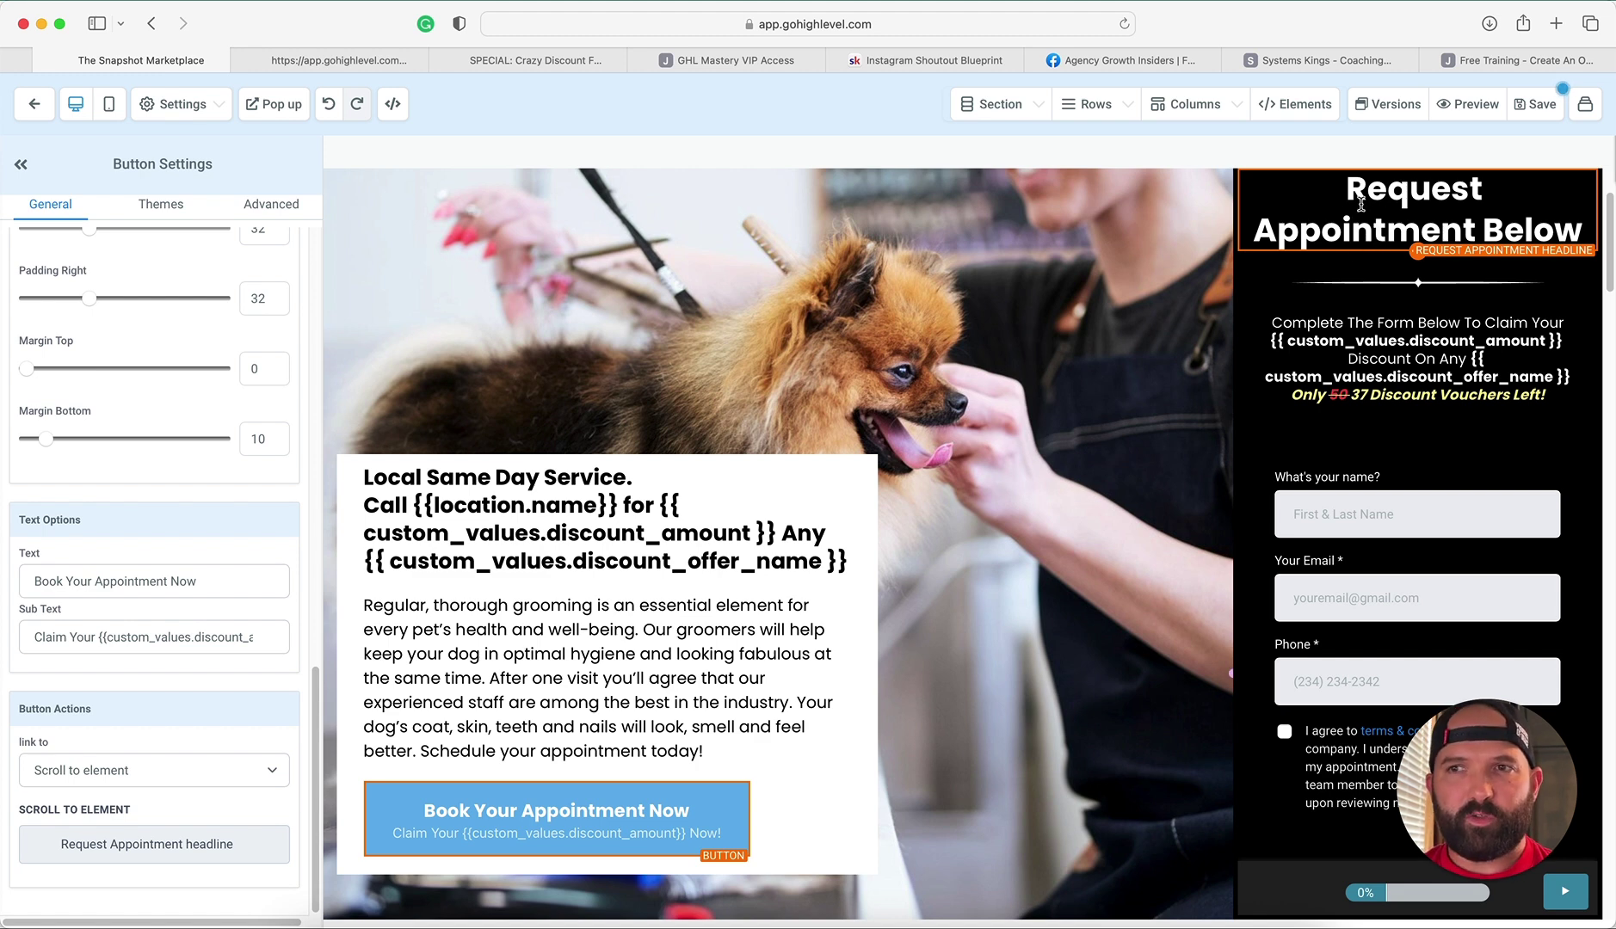
scroll(965, 553, down, 15)
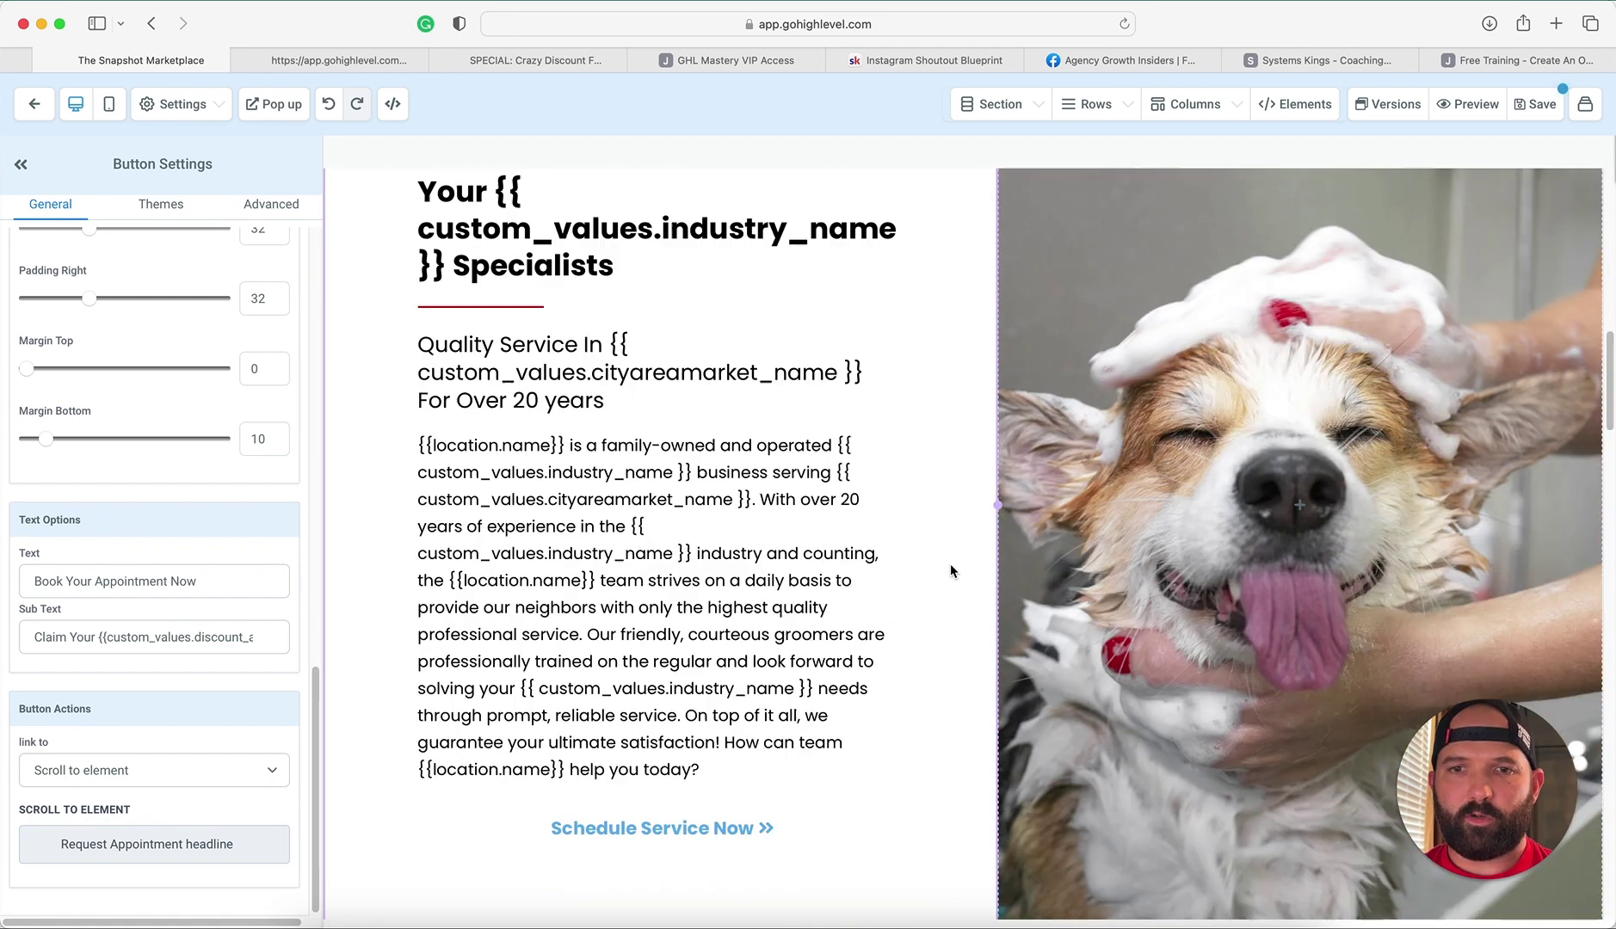
Step: Set the Schedule Service Now button beneath the business description to Scroll to element, targeting the Request Appointment headline
scroll(949, 563, down, 5)
click(675, 345)
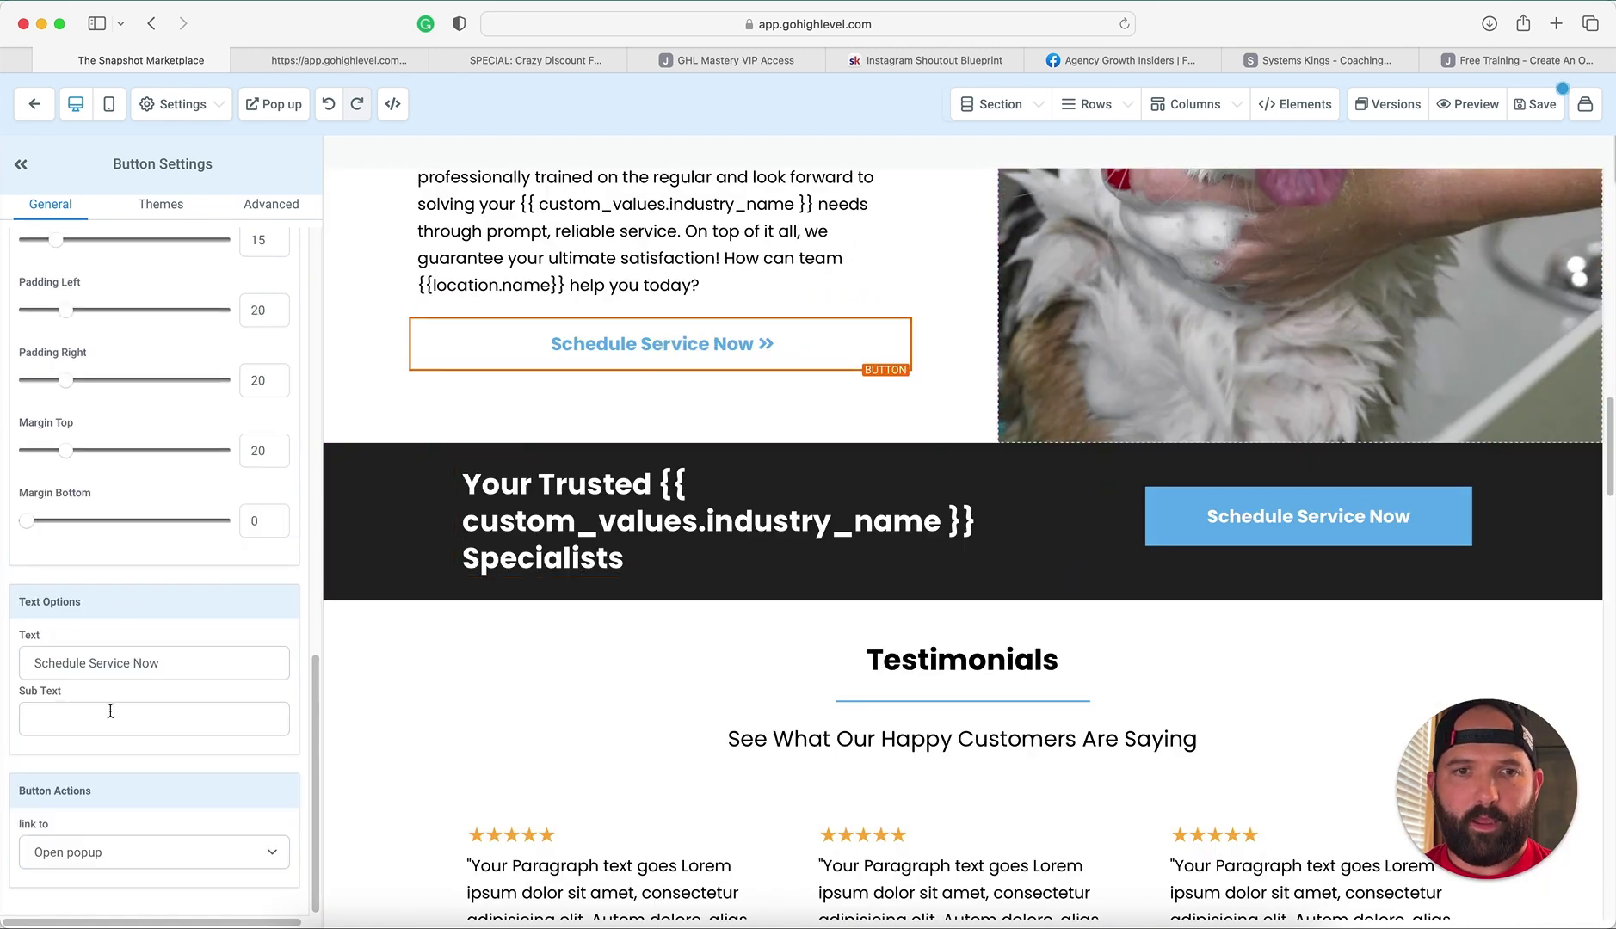
click(159, 852)
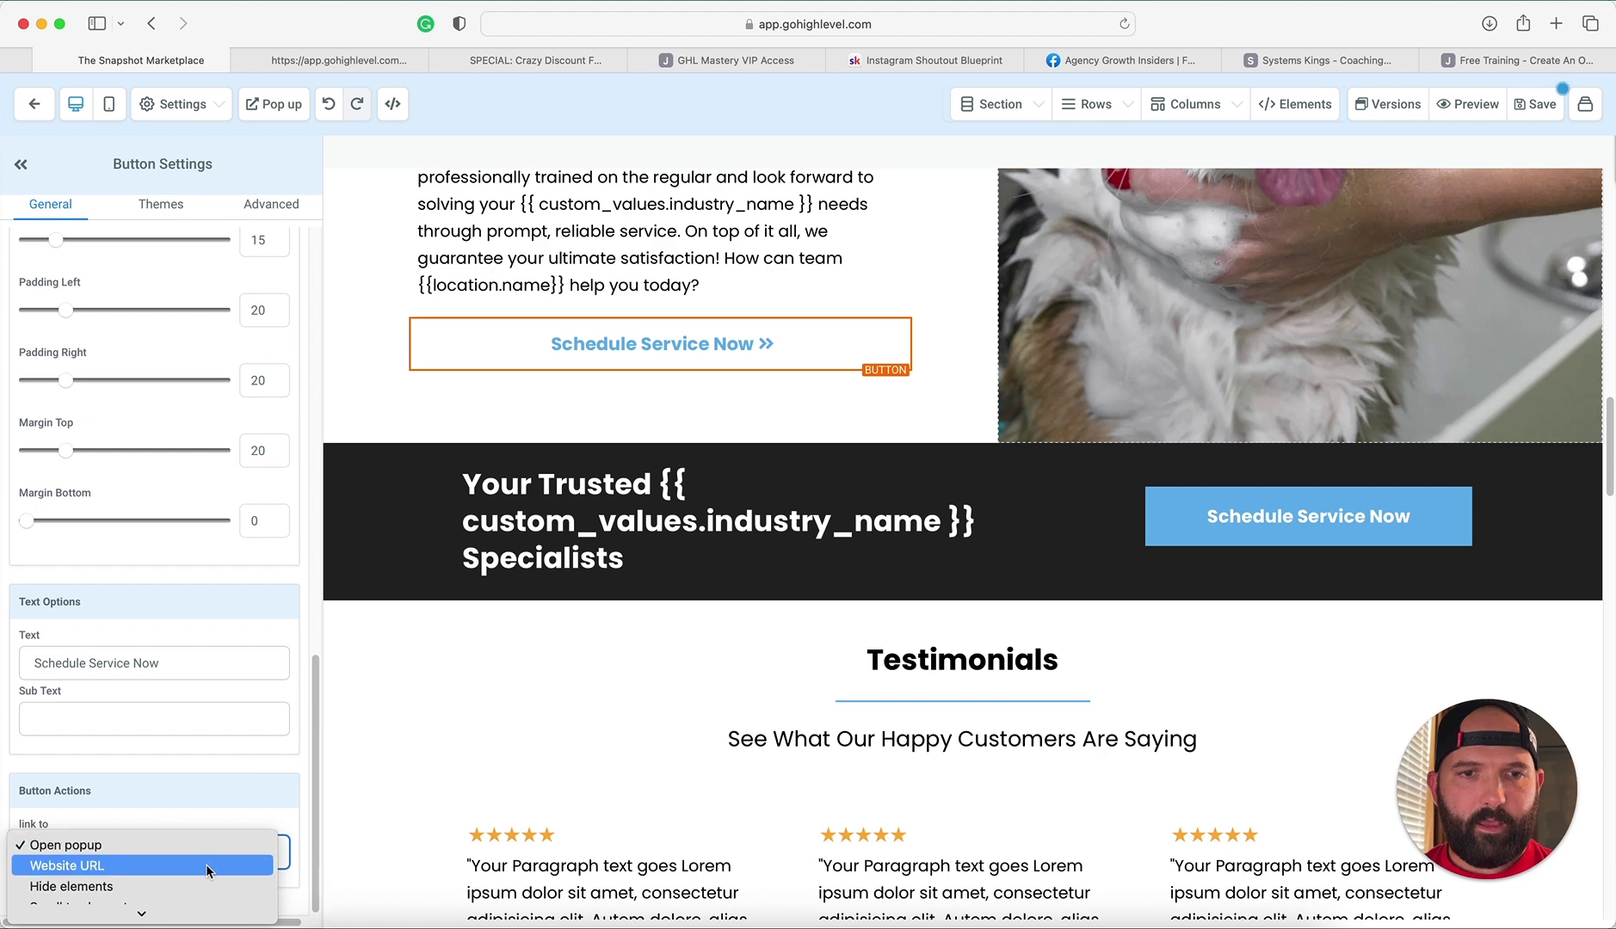
click(198, 824)
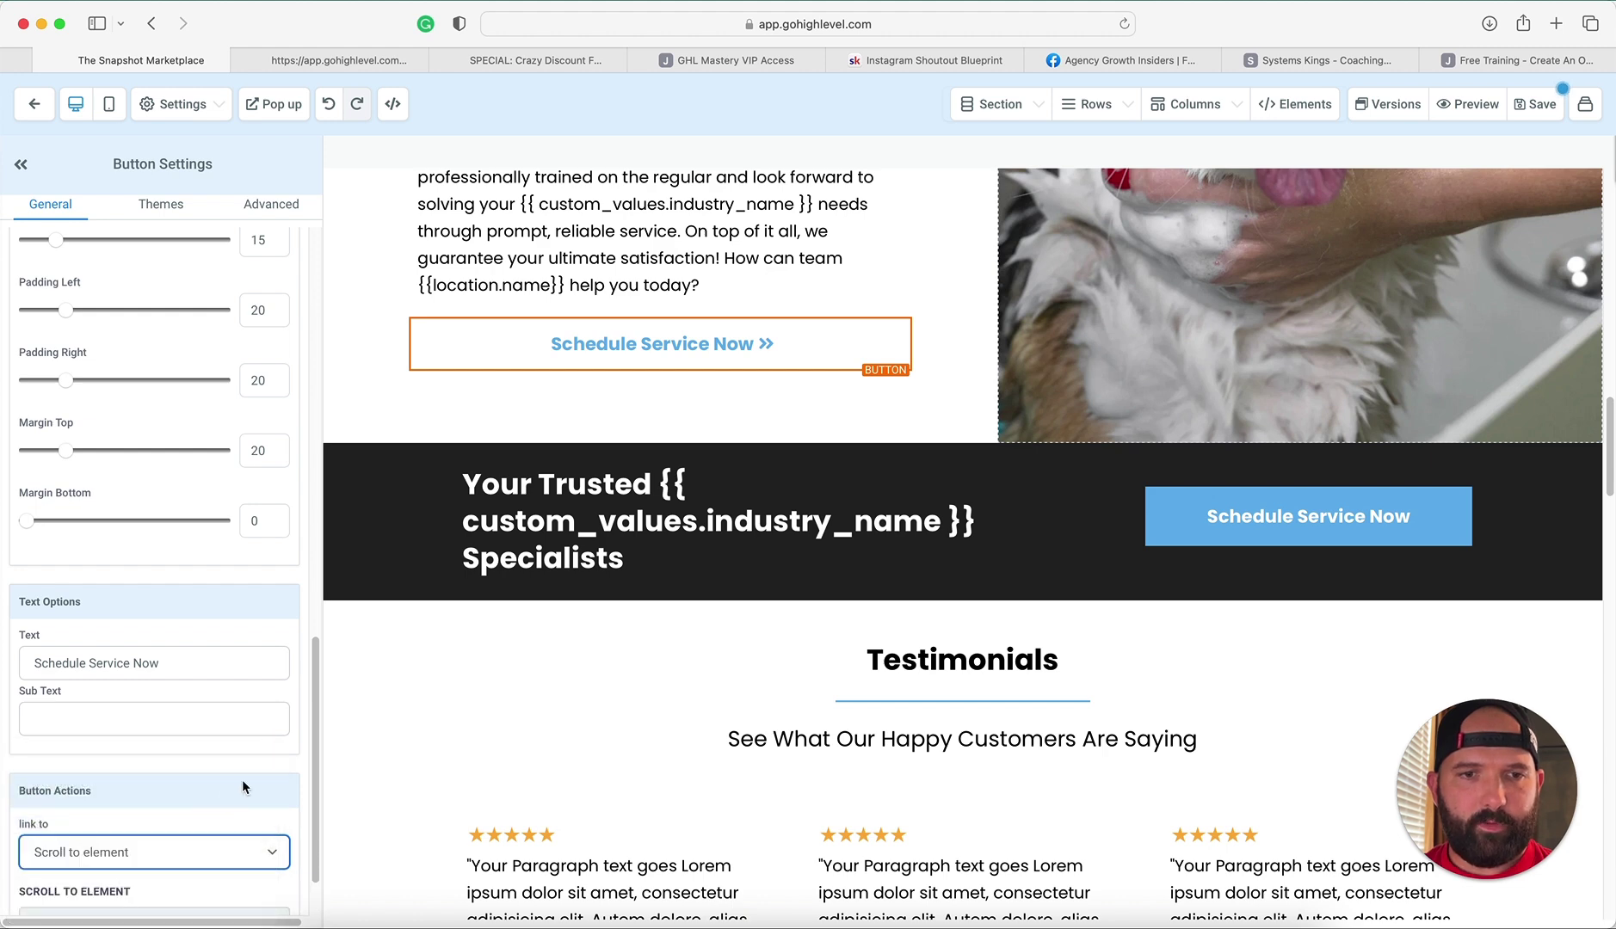
scroll(242, 780, down, 2)
click(211, 860)
scroll(229, 767, down, 2)
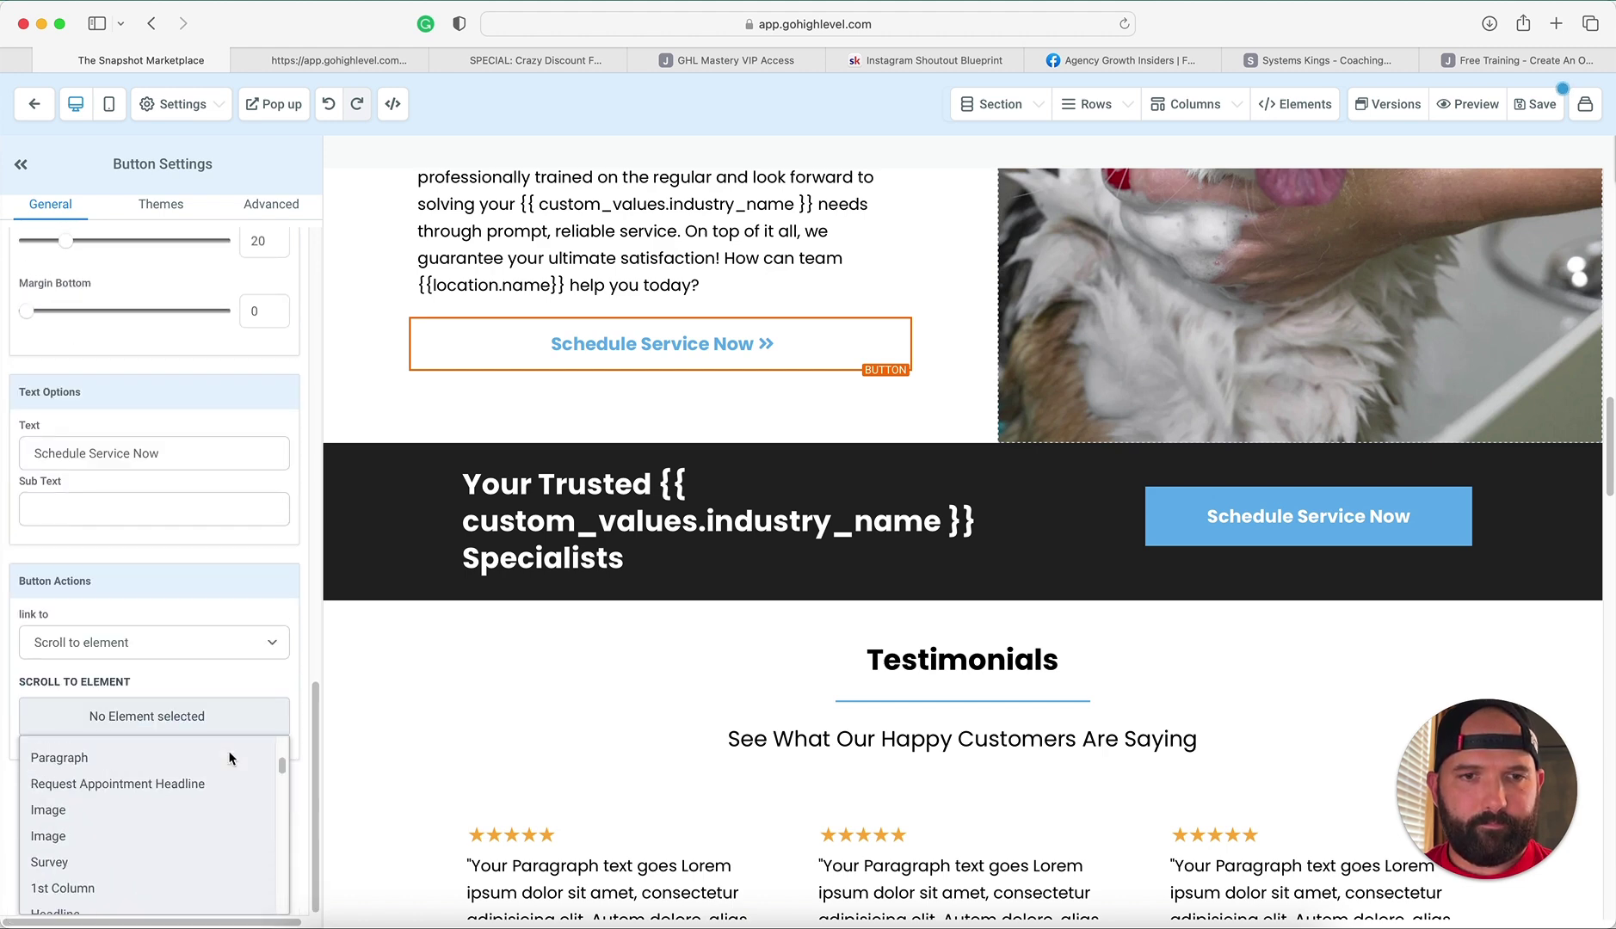
click(219, 798)
Step: Select the Schedule Service Now button in the dark banner and save the page, closing the SEO metadata form without updating it
scroll(902, 685, down, 10)
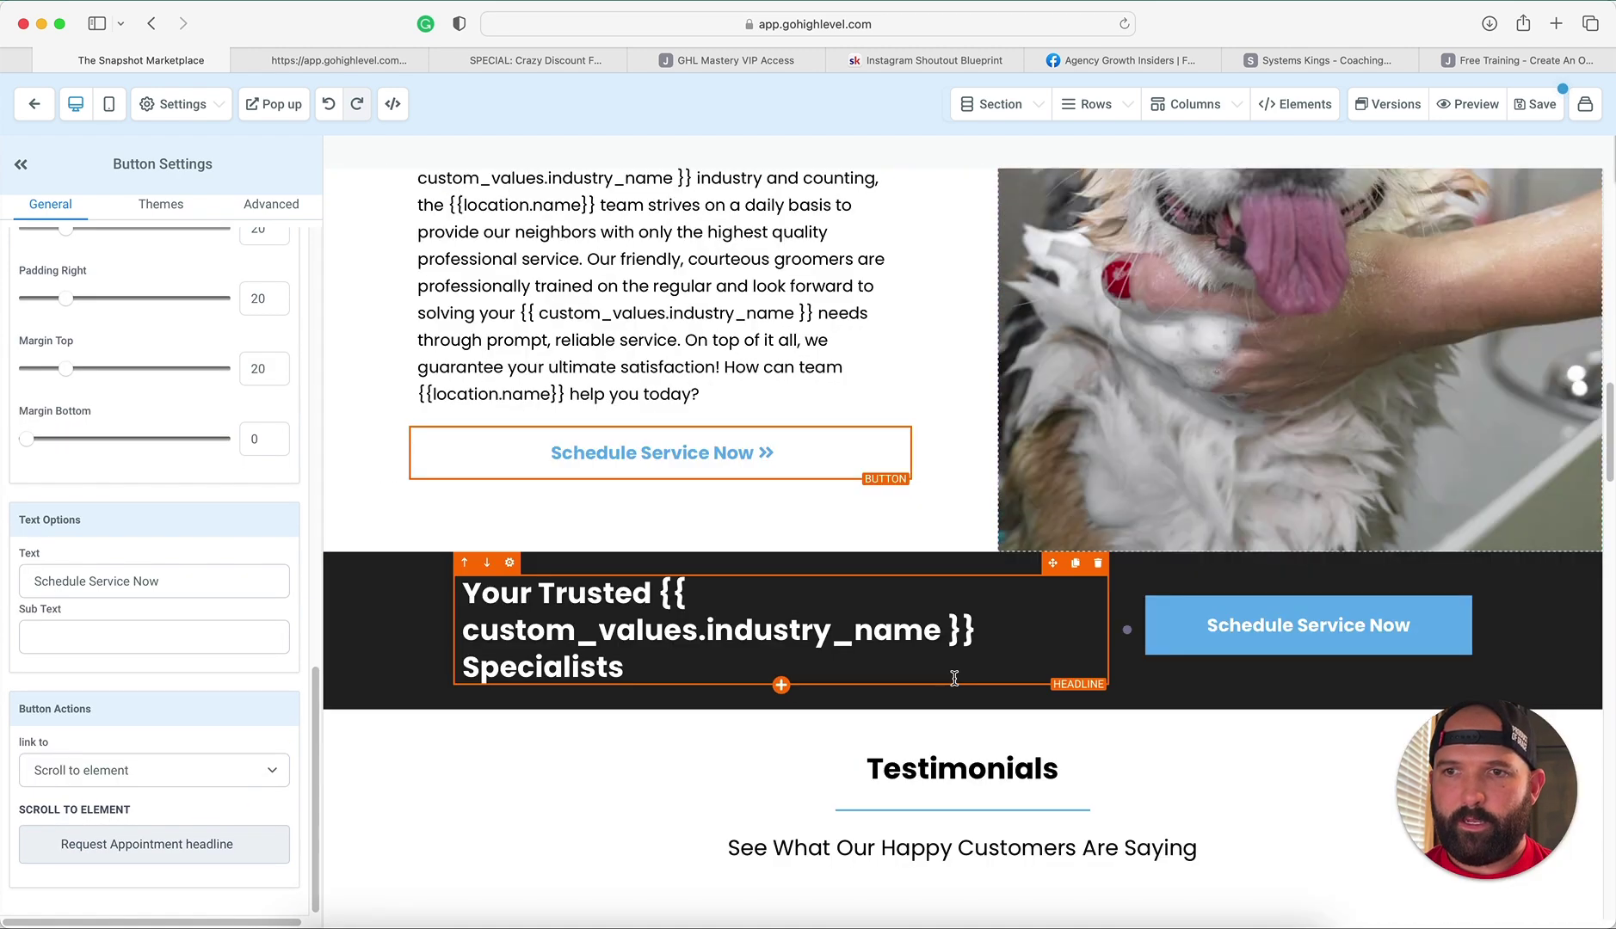
click(1280, 631)
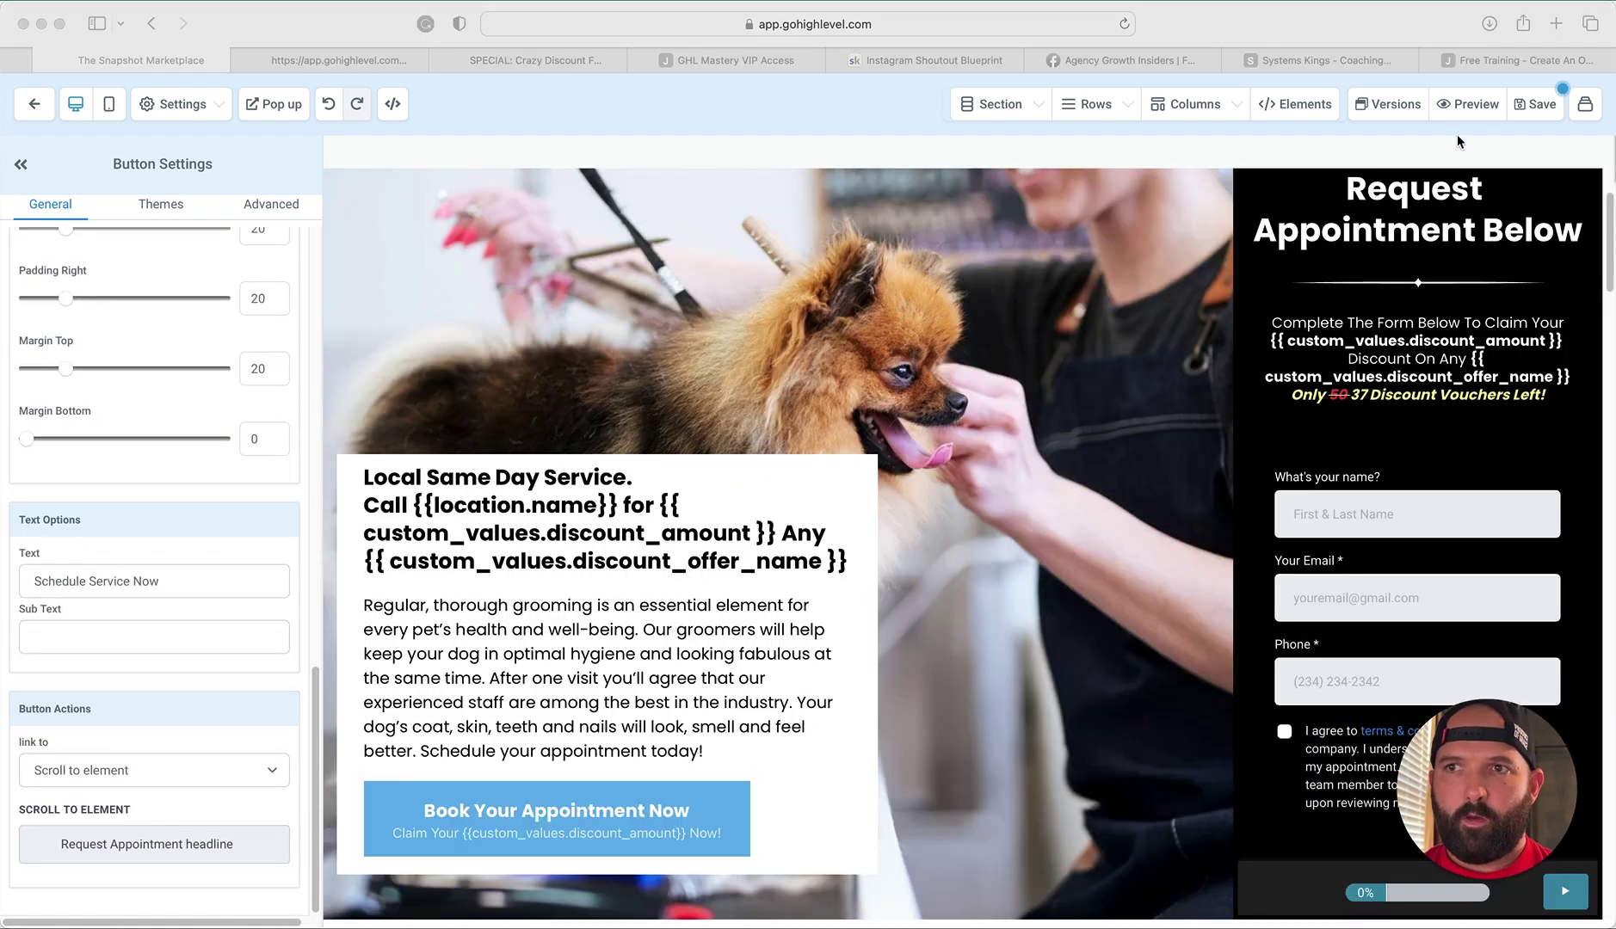
click(1541, 111)
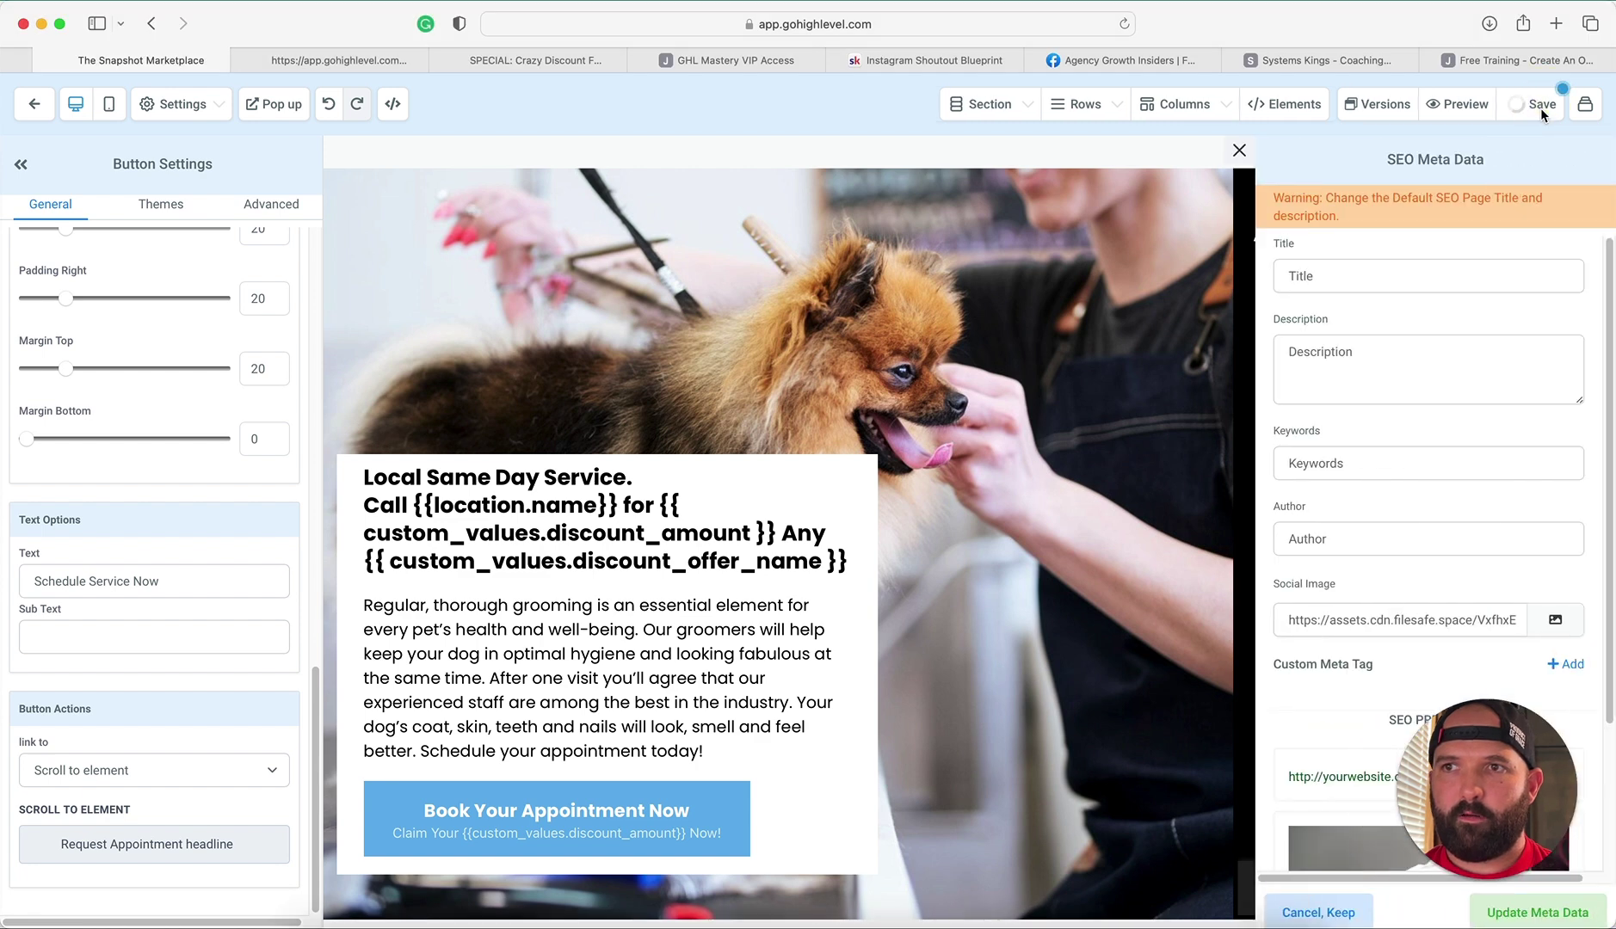
click(1239, 153)
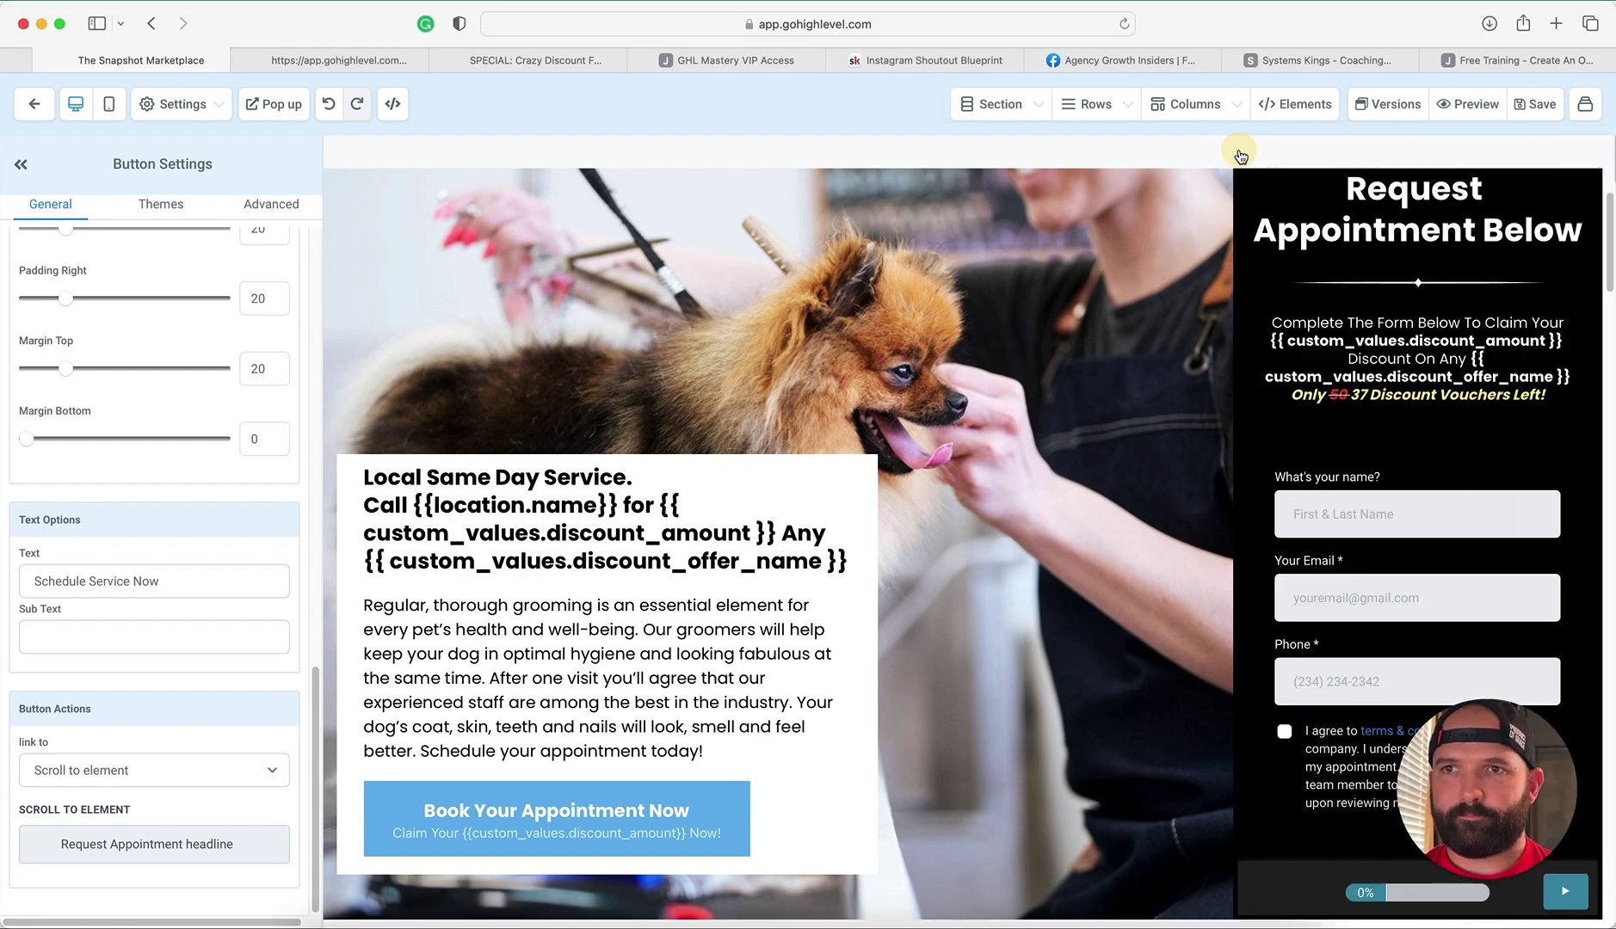
Step: Inspect the assigned form and redirect action of the survey beside the hero image
click(1378, 596)
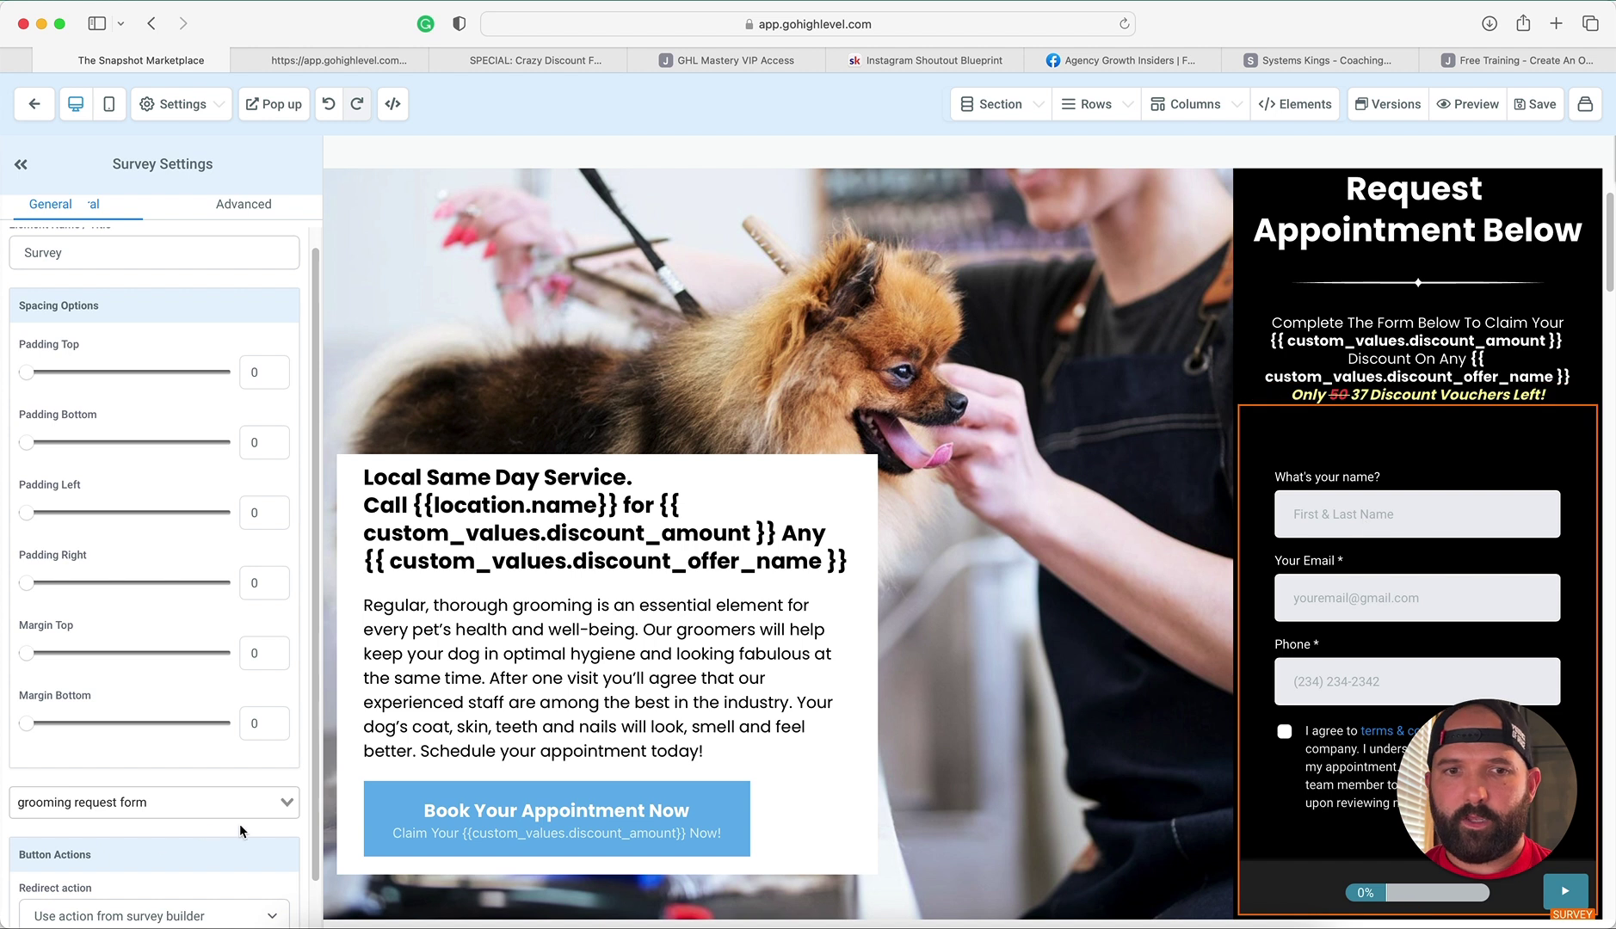
scroll(238, 824, down, 1)
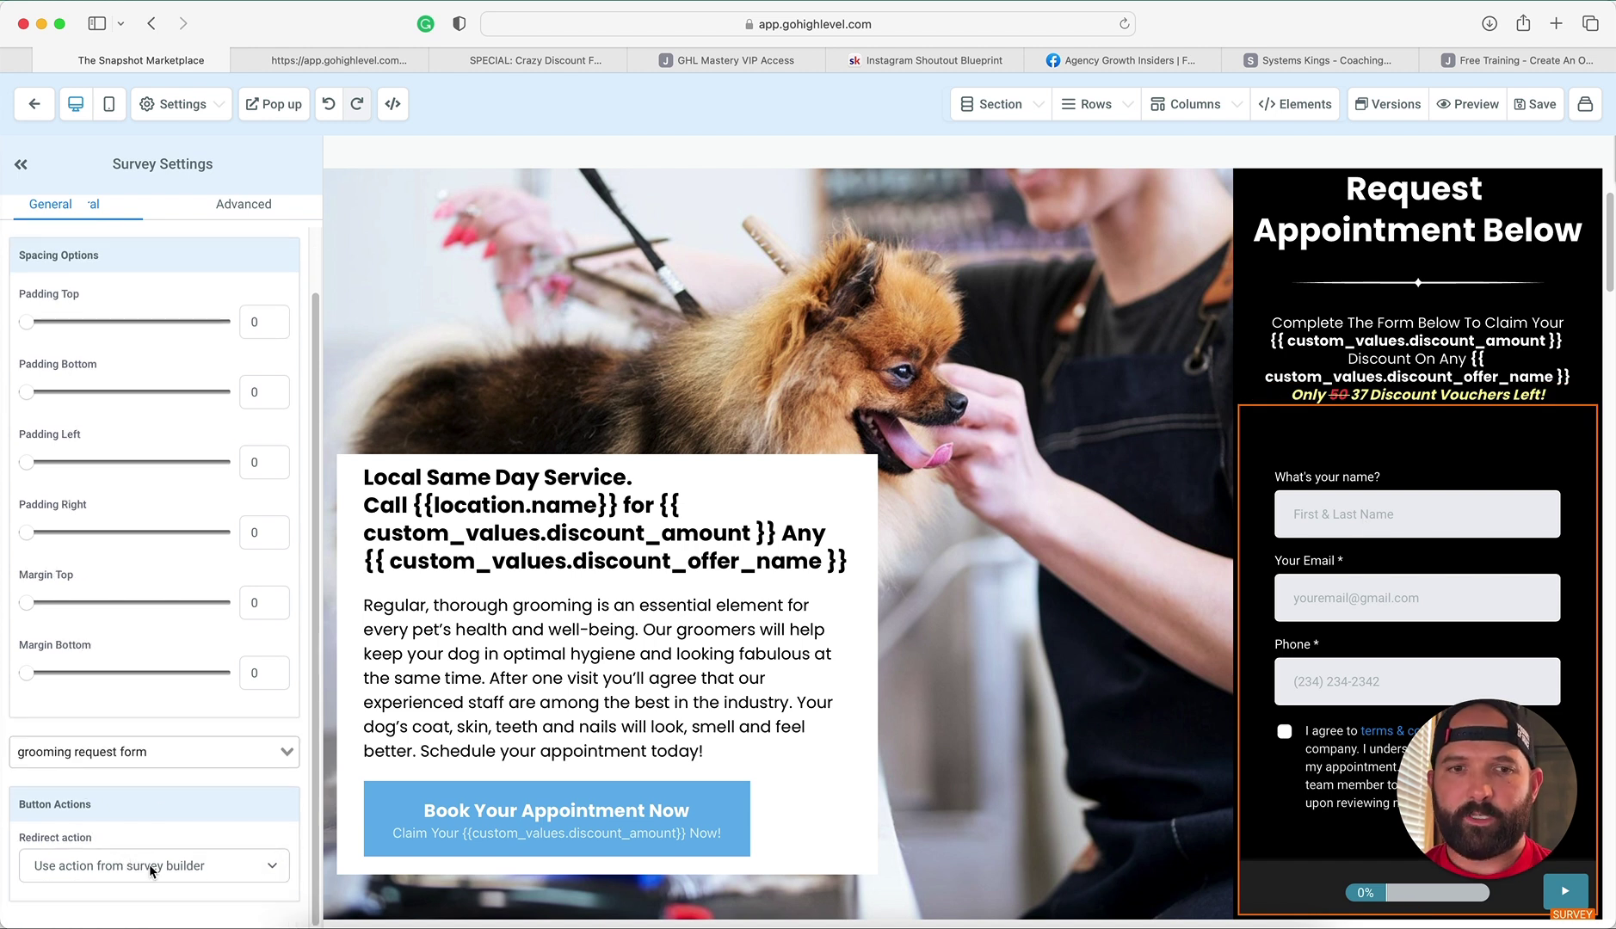
Step: Leave the page editor and open the Dog Grooming - Booking & Confirmation funnel
click(31, 106)
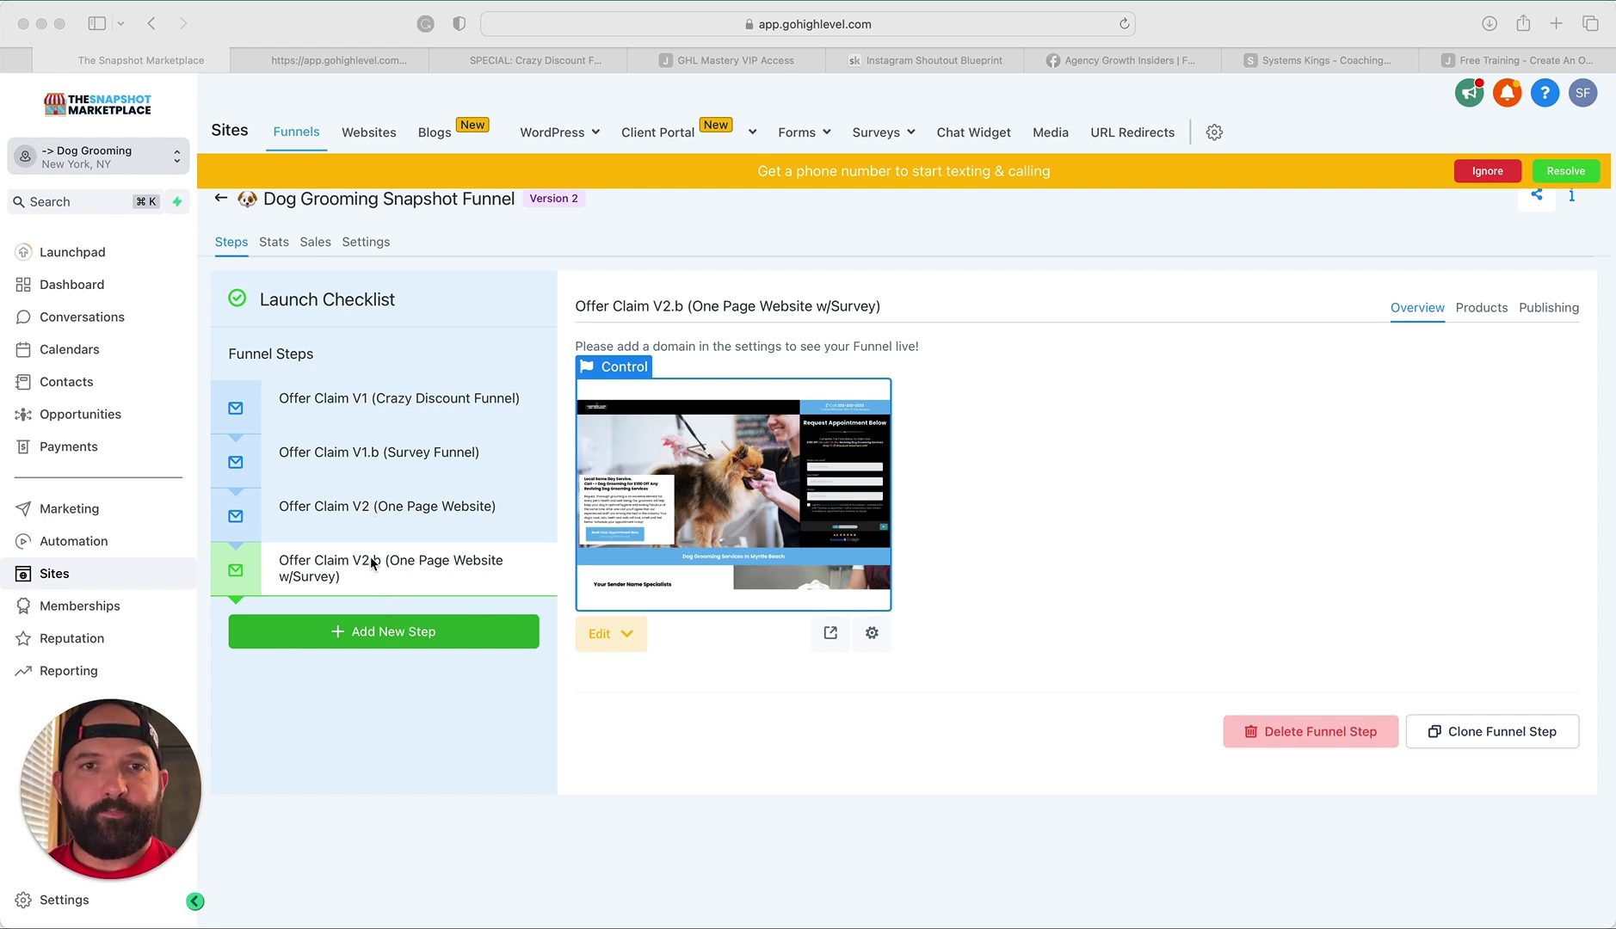
click(211, 191)
click(216, 198)
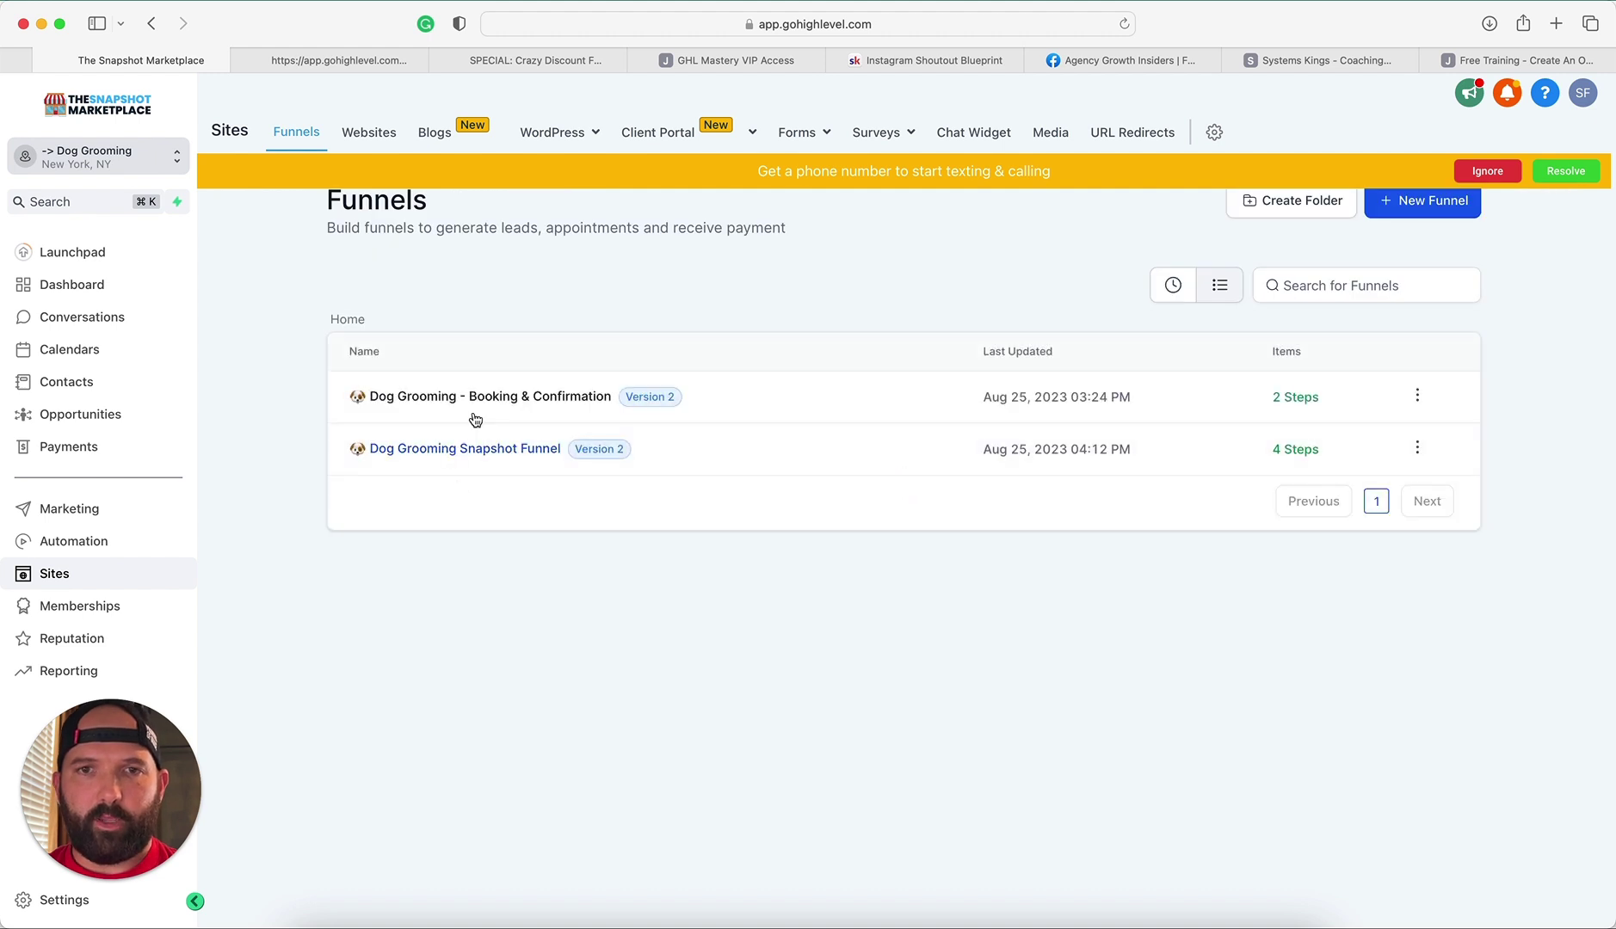
click(478, 398)
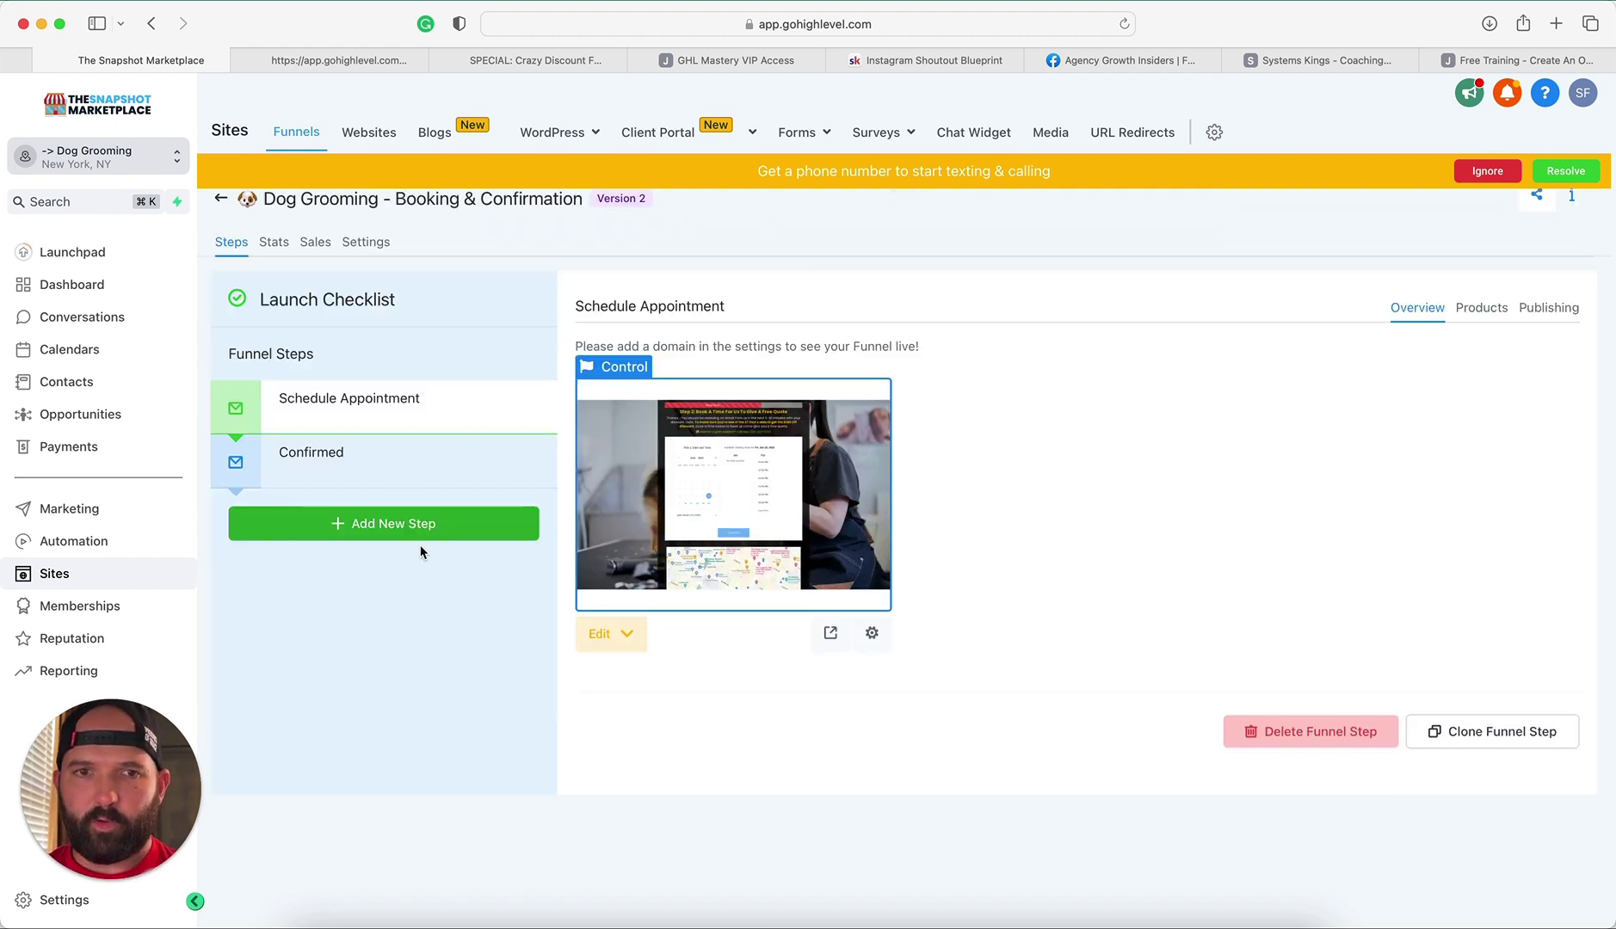
Step: Open the Custom Values list in the sub-account's settings
drag(109, 790, 1221, 884)
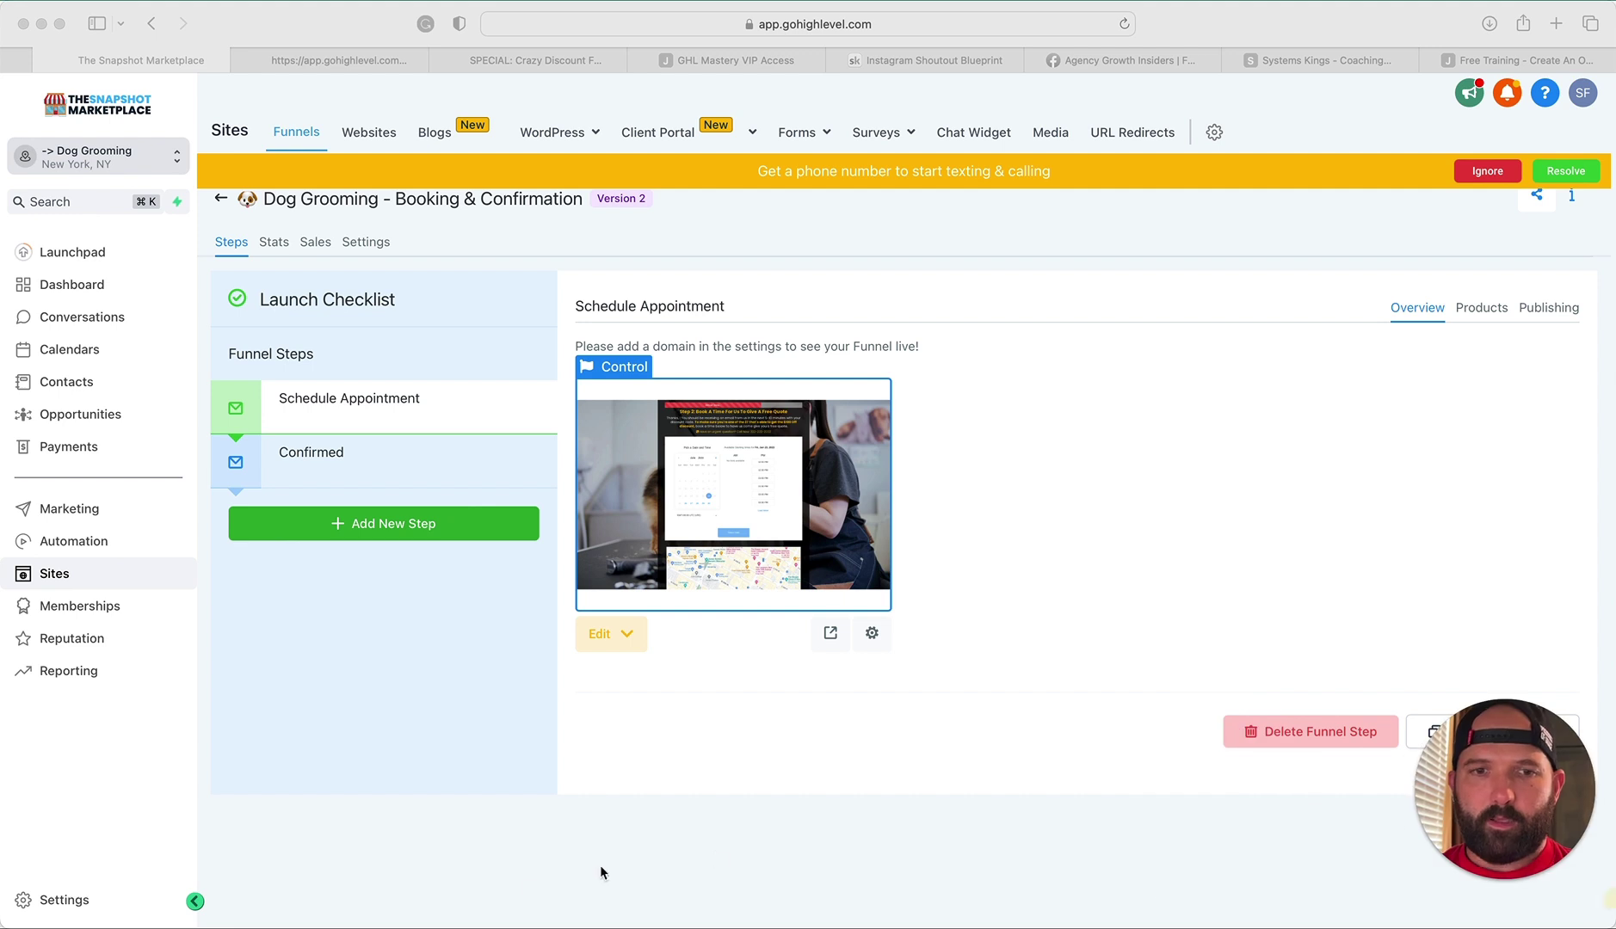
click(69, 899)
click(64, 899)
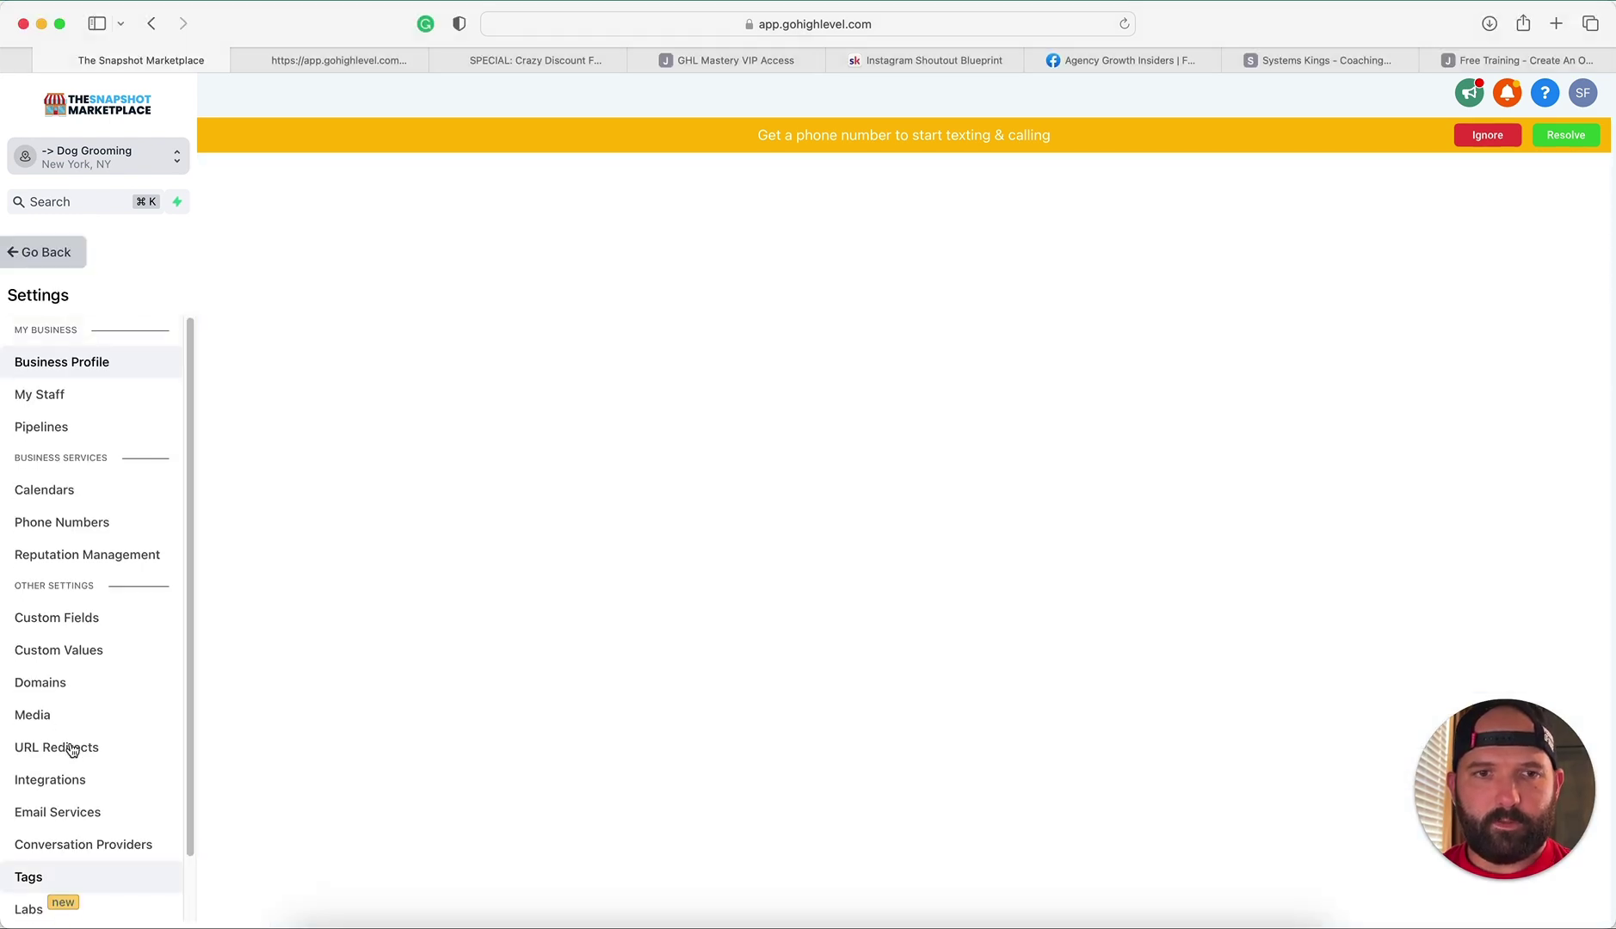
click(58, 651)
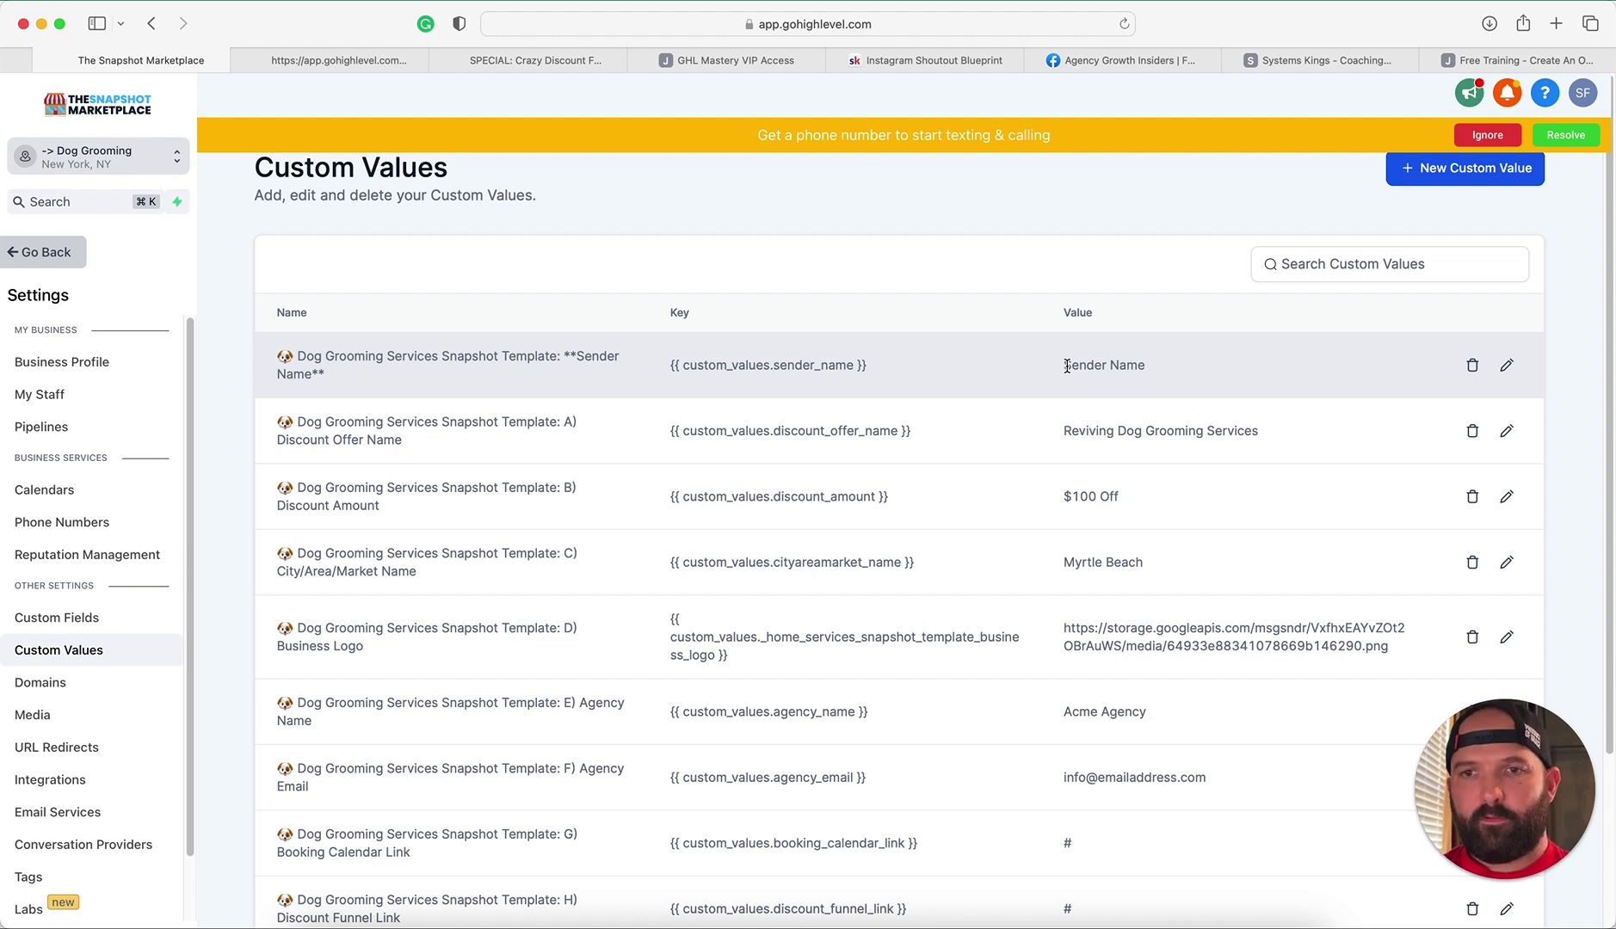
Step: Review the first page of custom values, highlighting the Sender Name value and the Booking Calendar Link key
drag(1065, 358, 1172, 368)
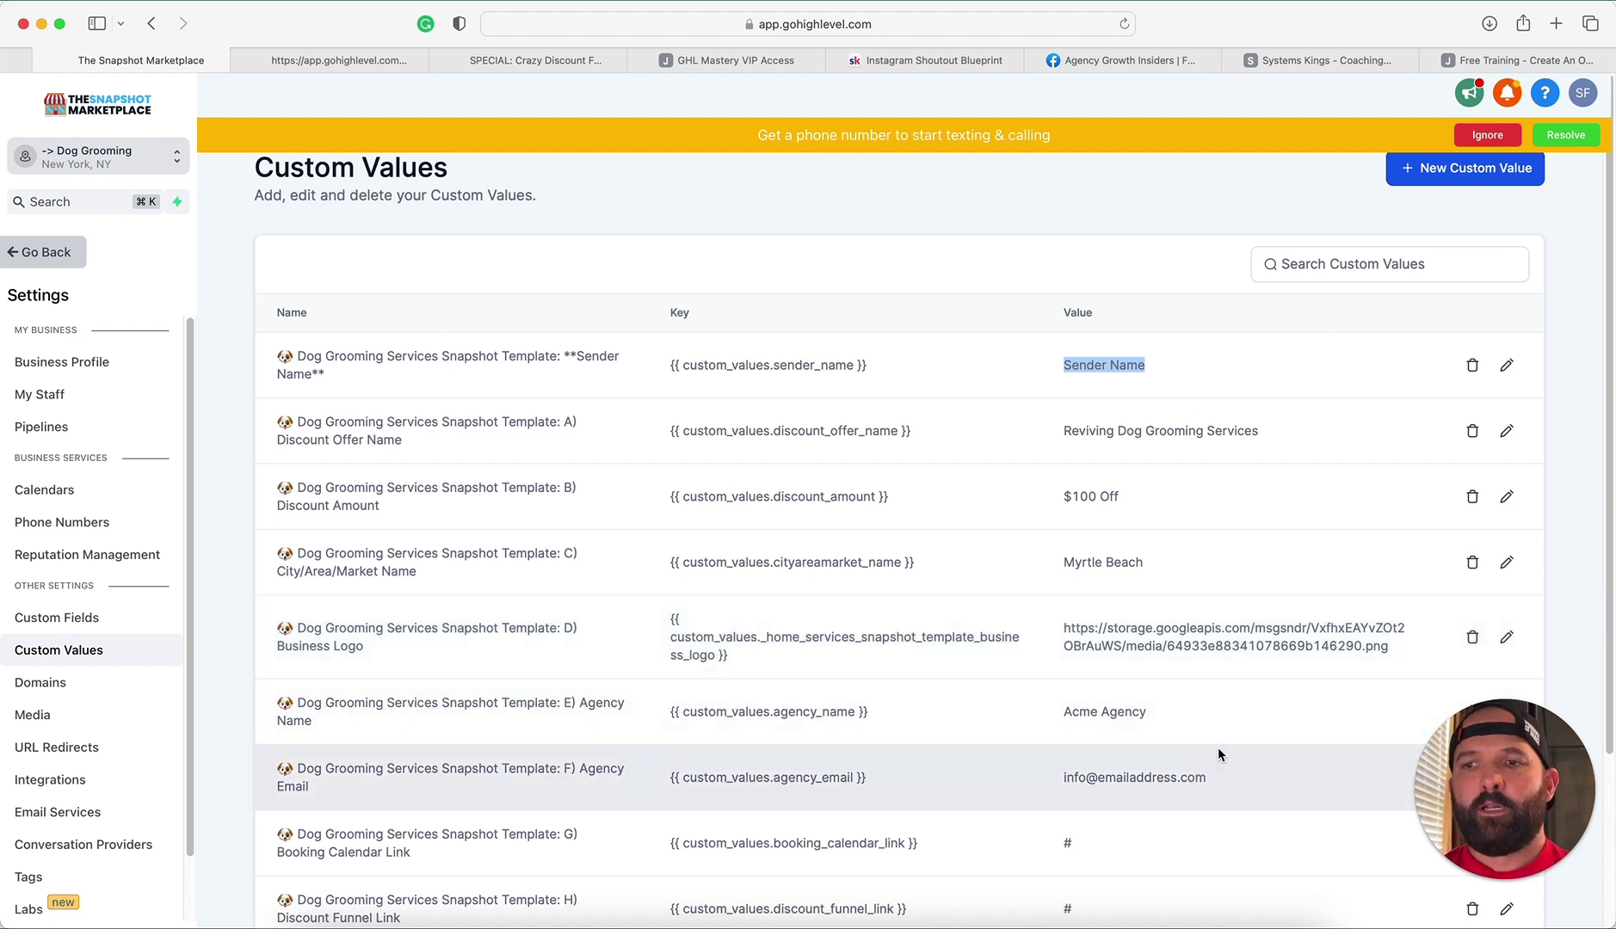
scroll(1218, 751, down, 3)
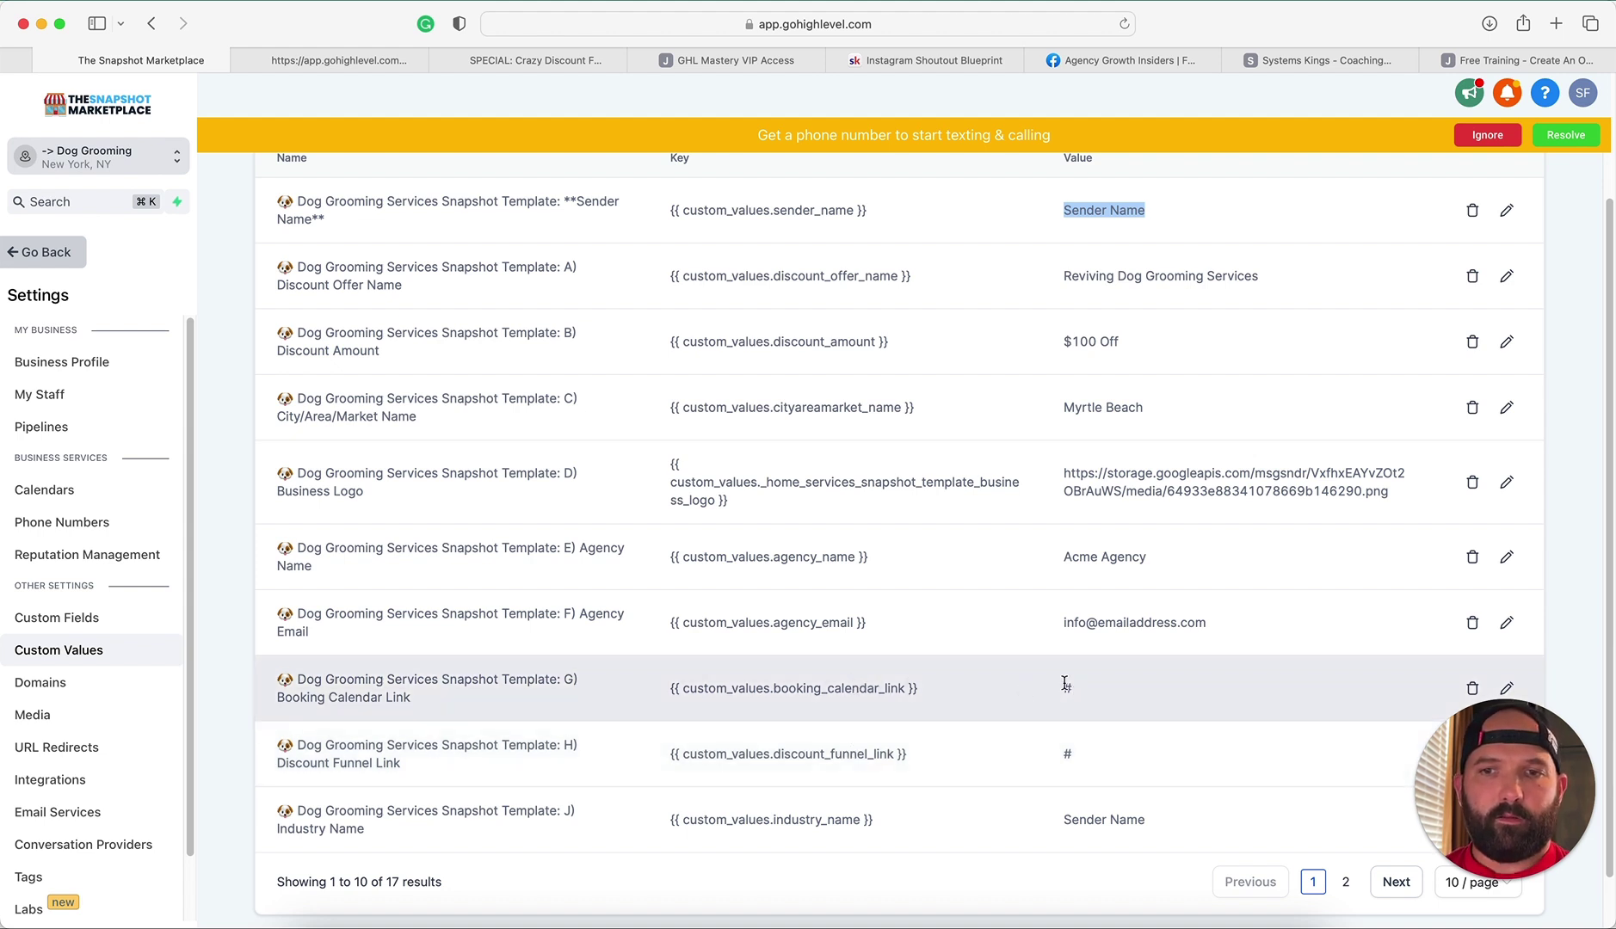
drag(901, 686, 663, 687)
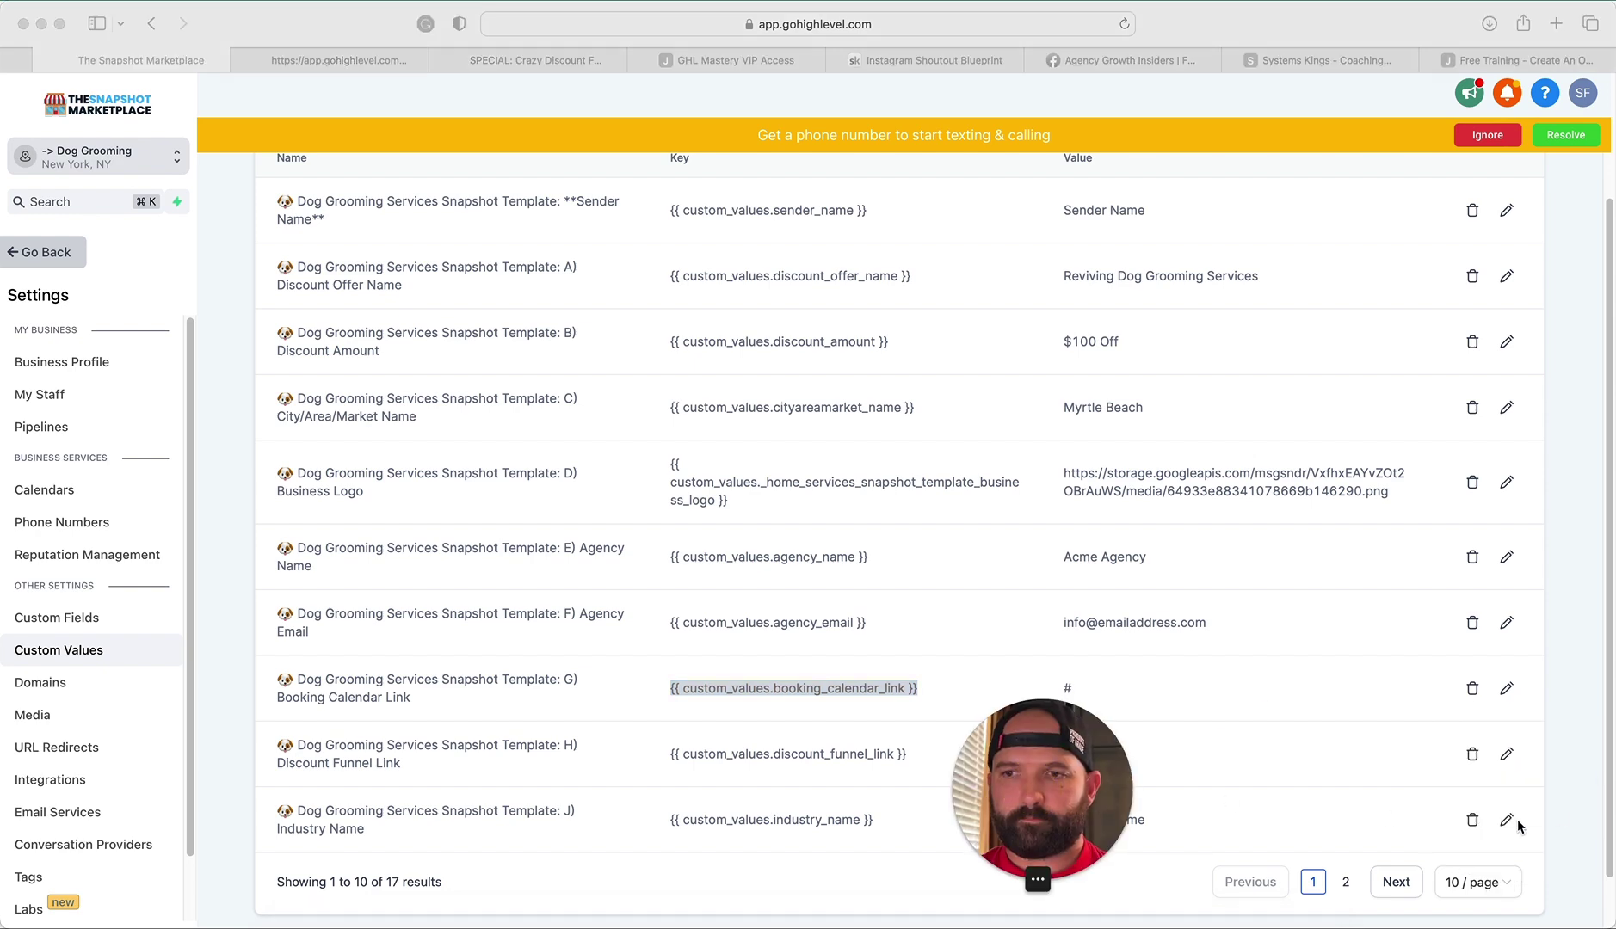
Step: Set the Industry Name custom value to "Dog Grooming" and update it
click(1507, 820)
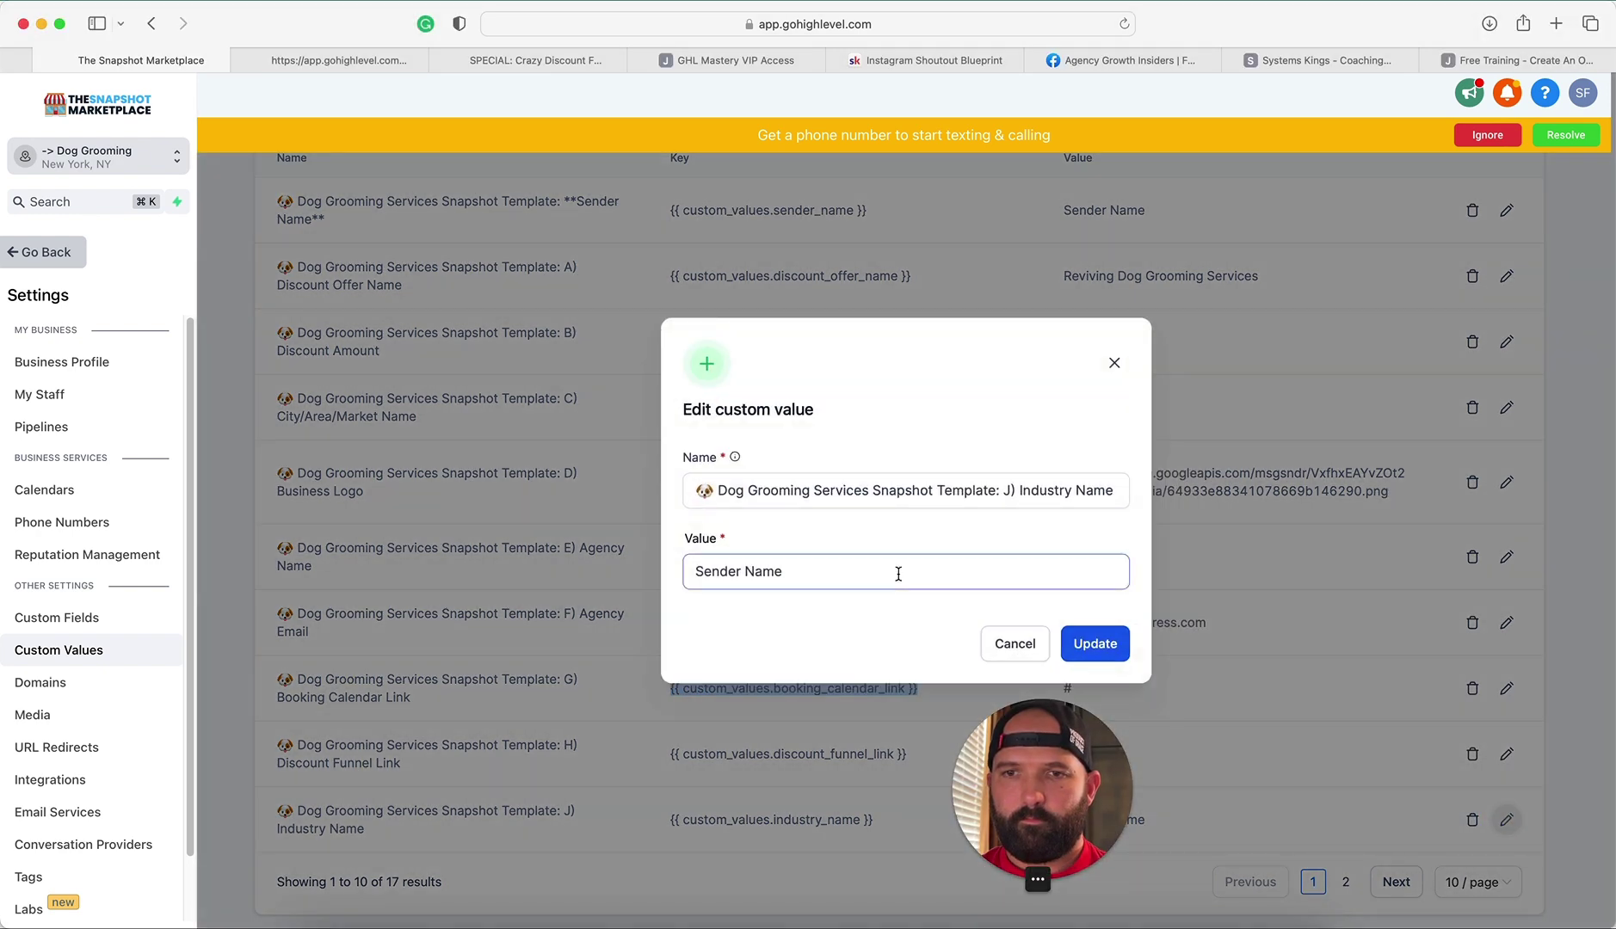
triple_click(900, 569)
text(Dog Grooming)
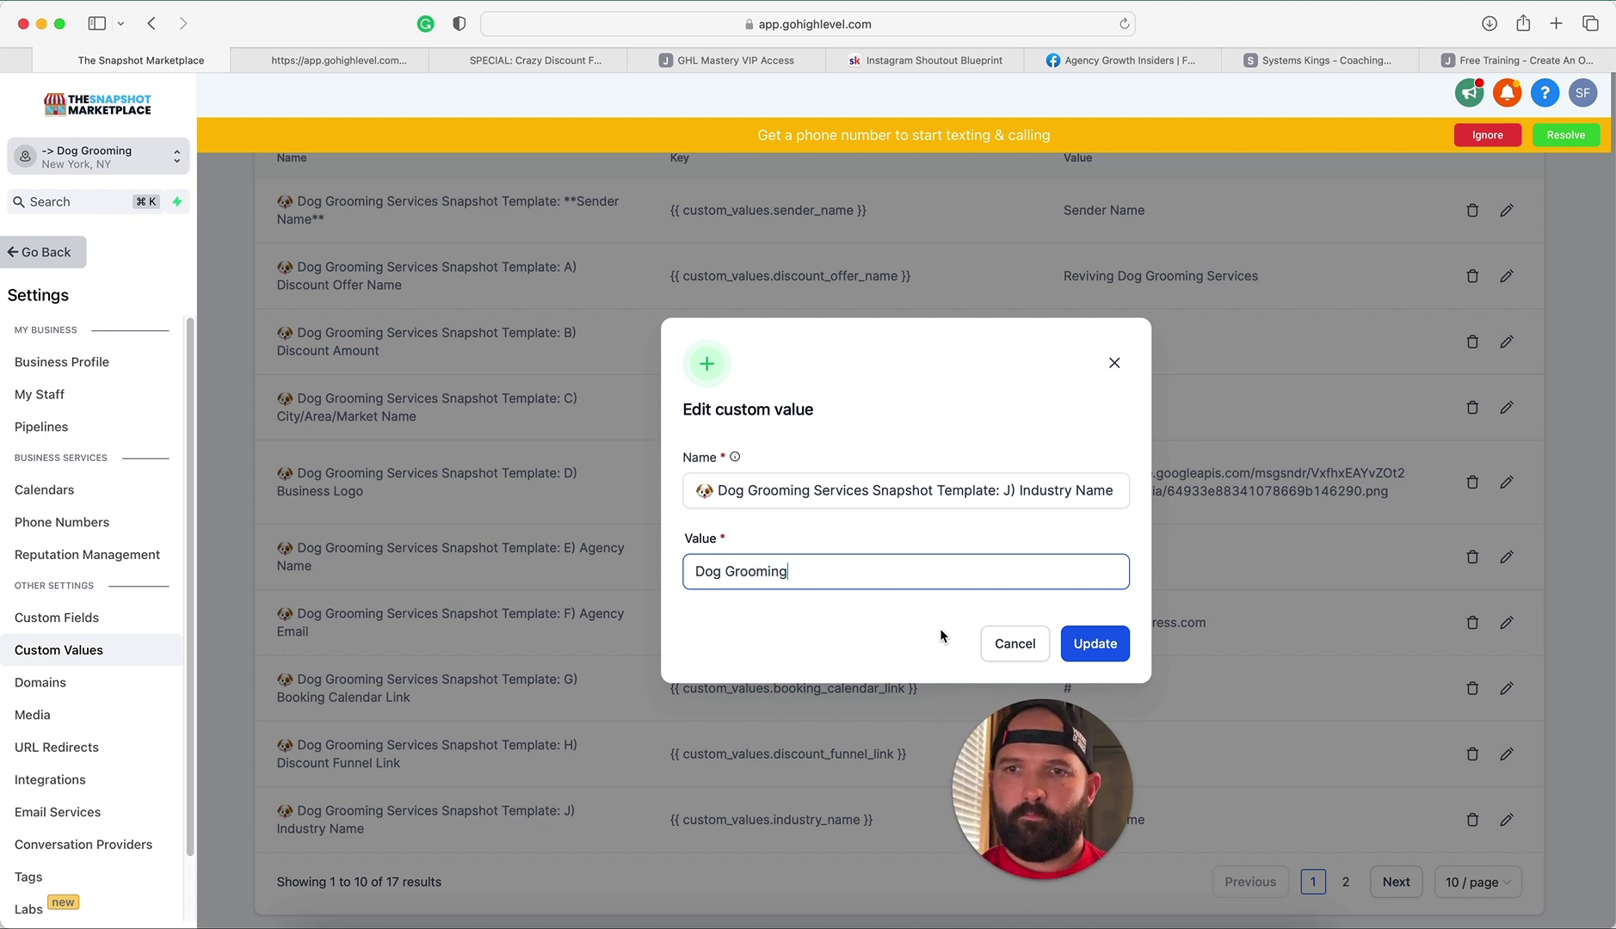
click(1088, 644)
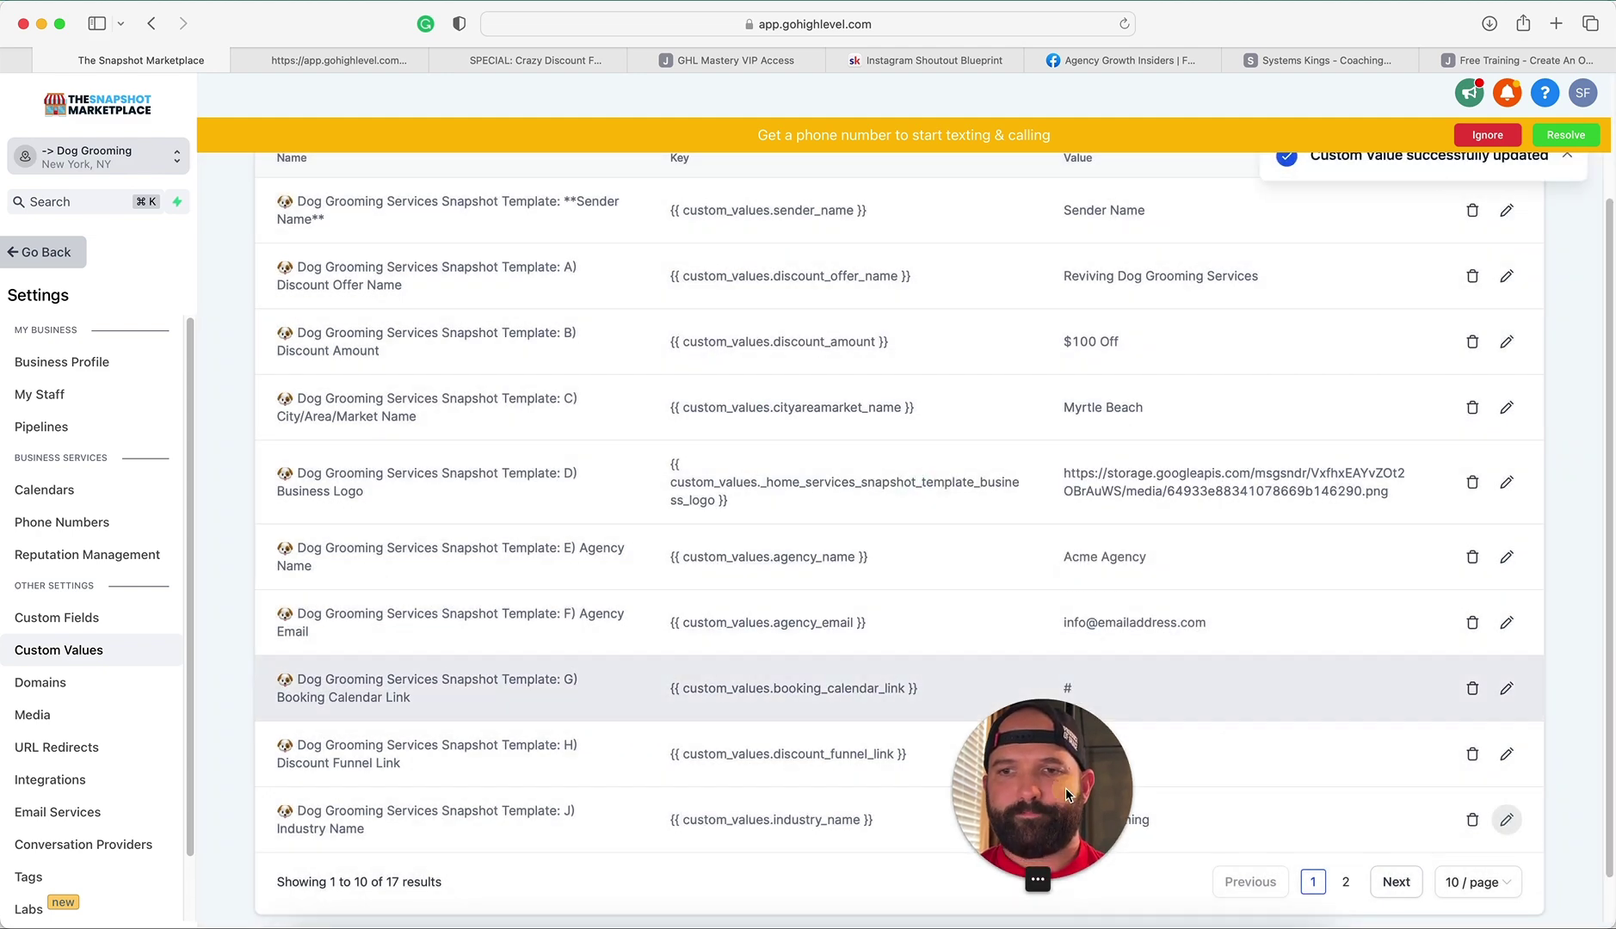
Step: Show the second page of custom values with the popular service entries
drag(1067, 795, 1457, 722)
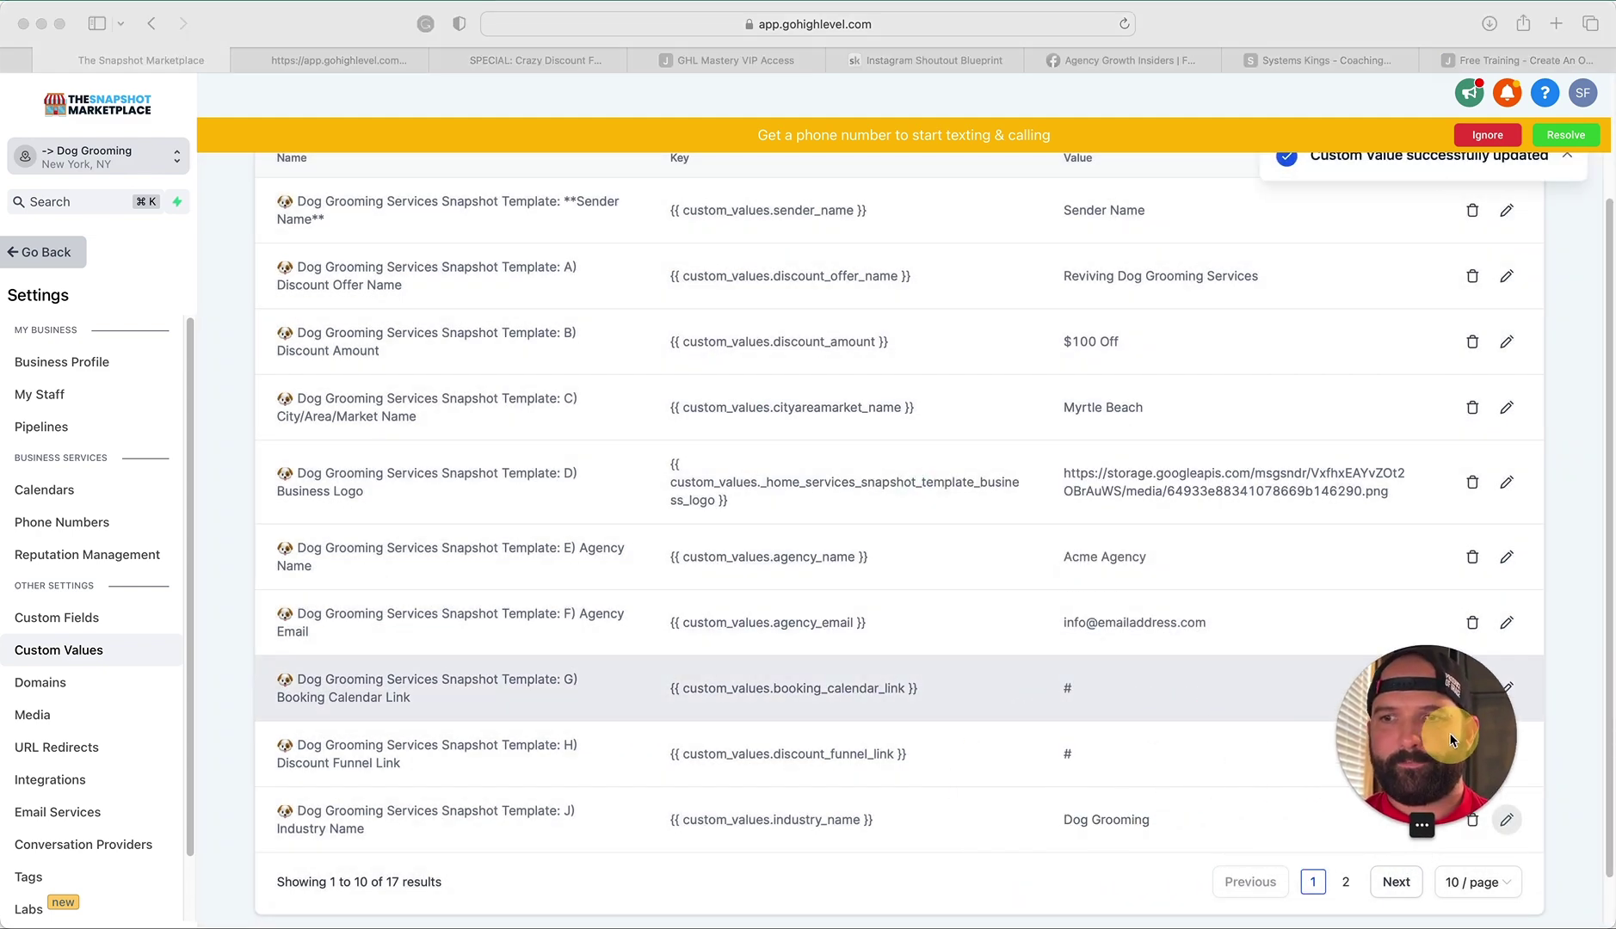
click(1392, 886)
click(1392, 887)
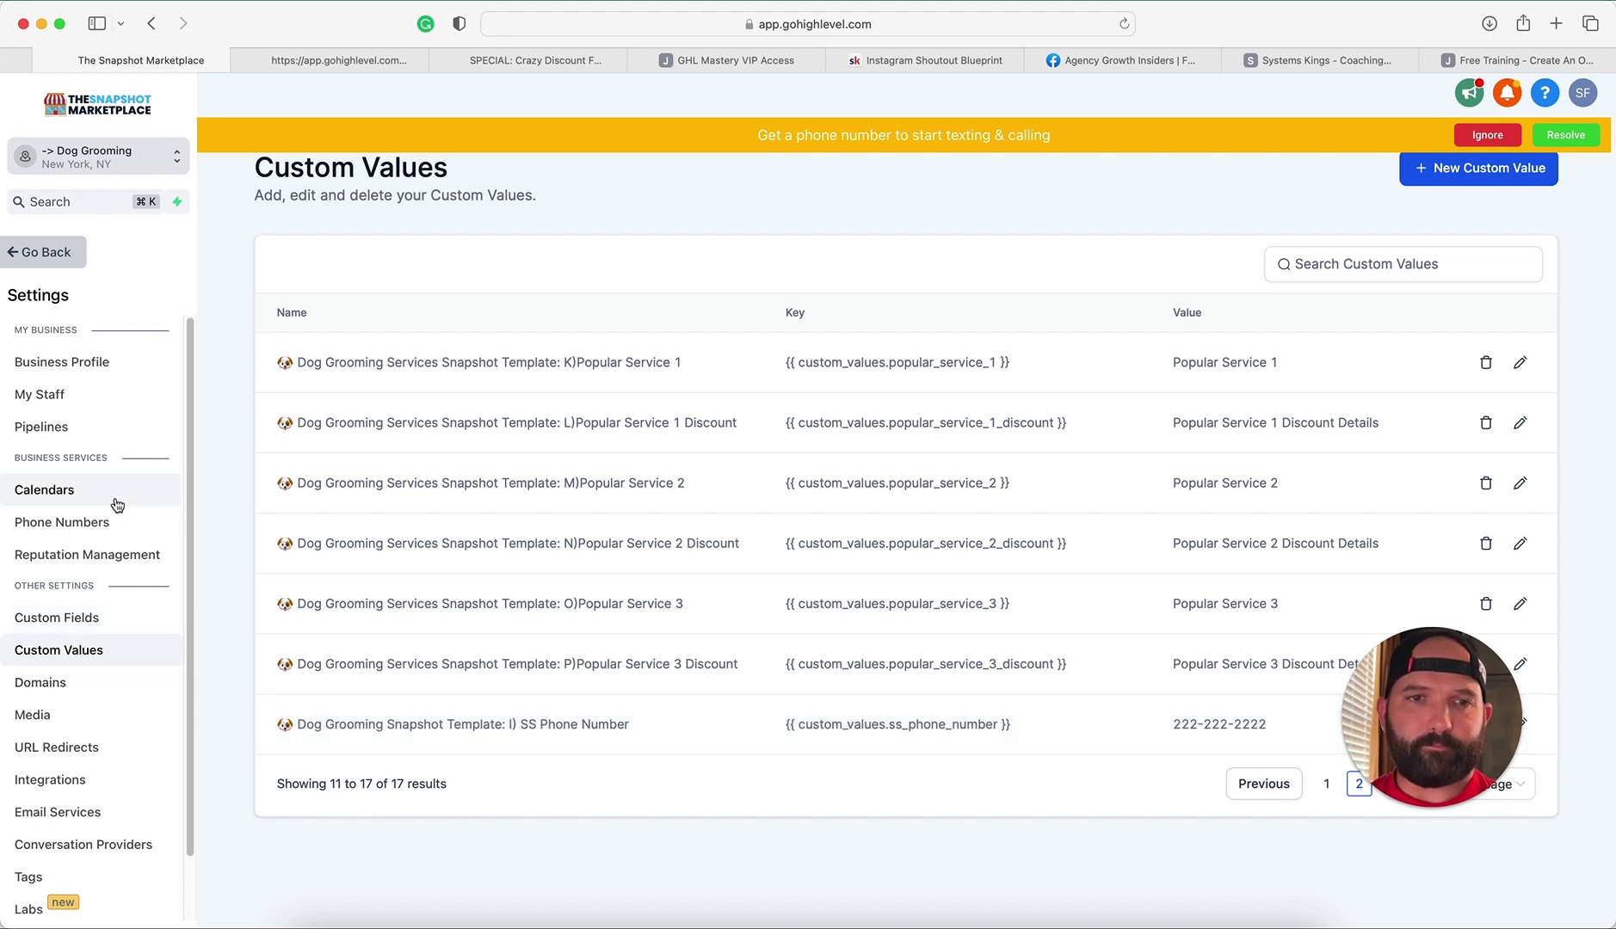
Step: Leave the settings and open the Simple Sites: Dog Grooming Snapshot Automations workflow folder, dismissing the phone number notice
click(61, 252)
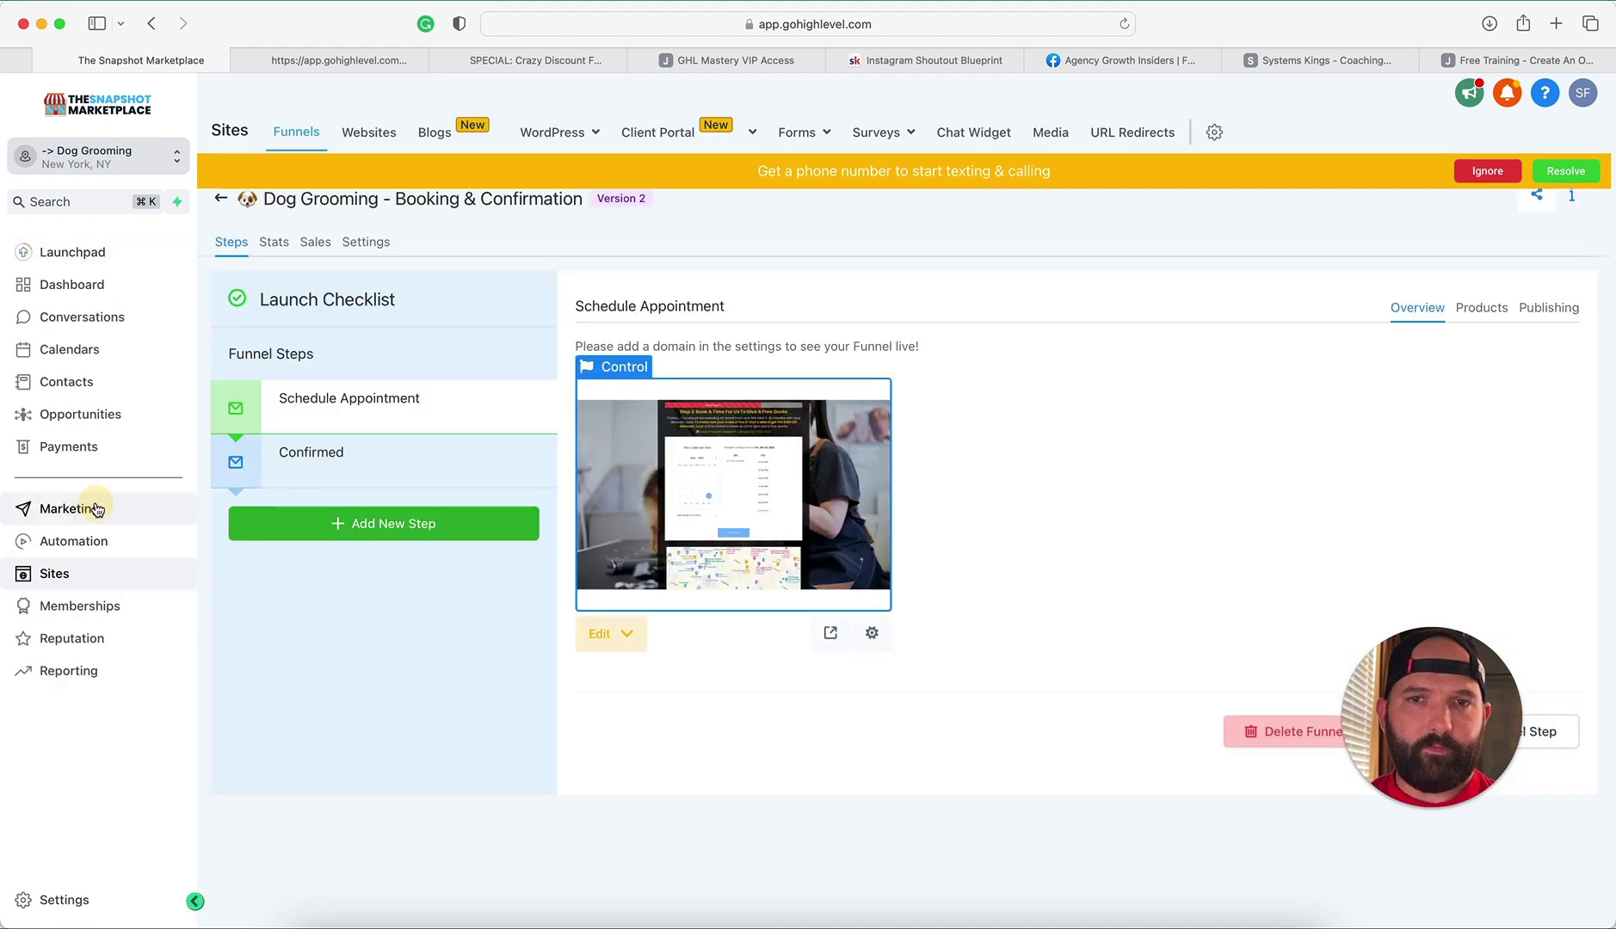
click(97, 509)
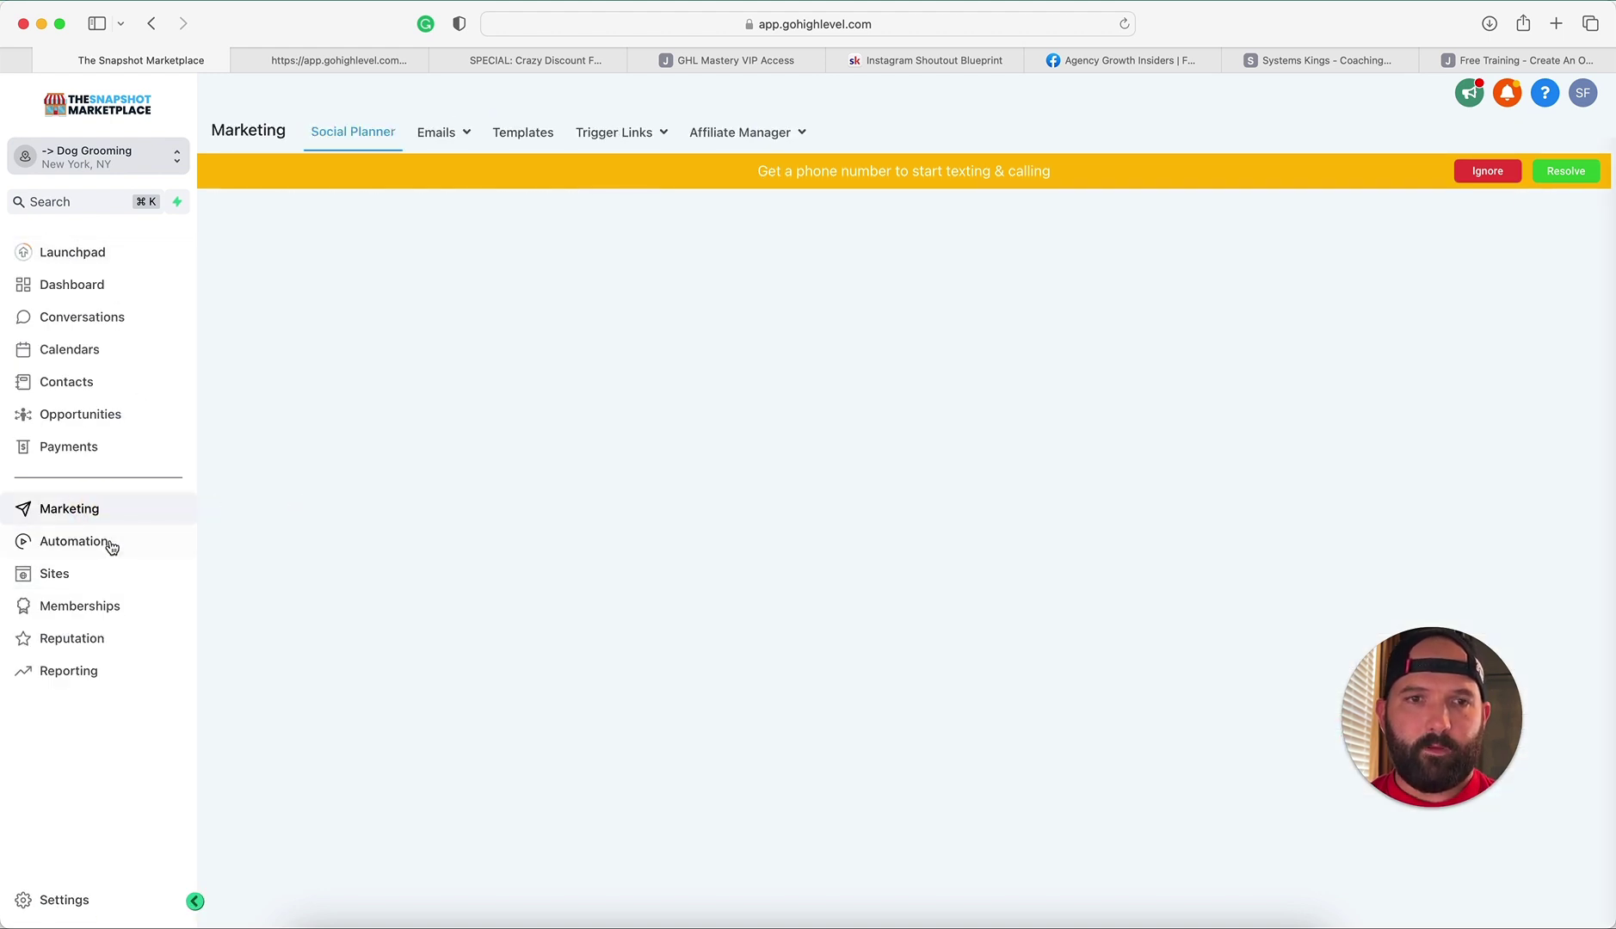
click(110, 544)
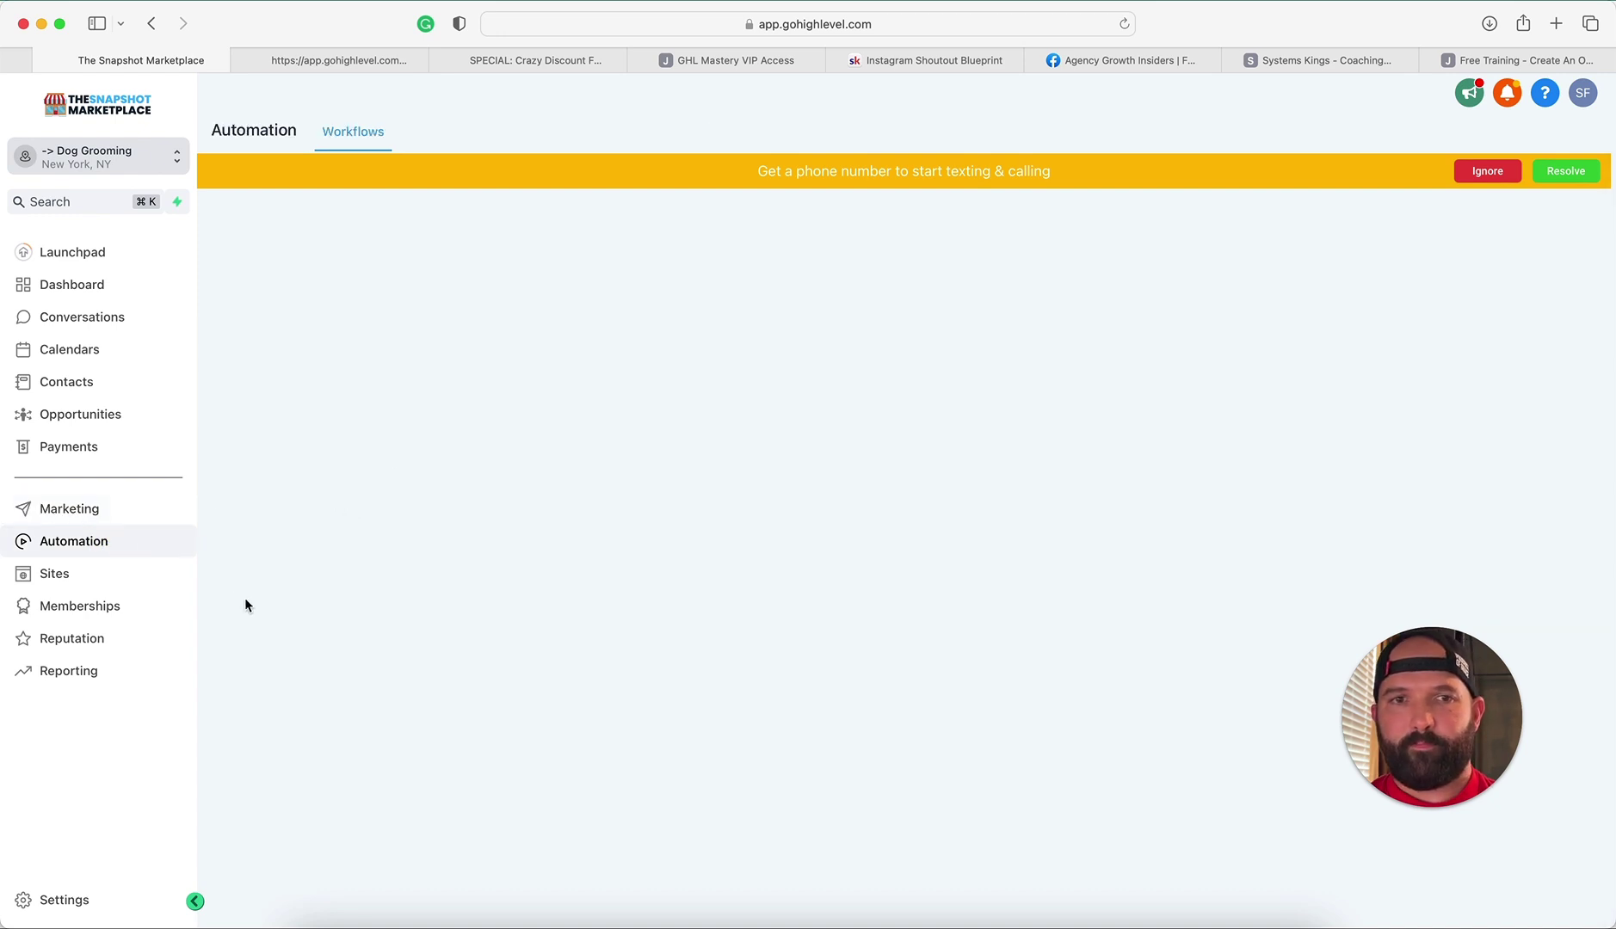
click(1490, 170)
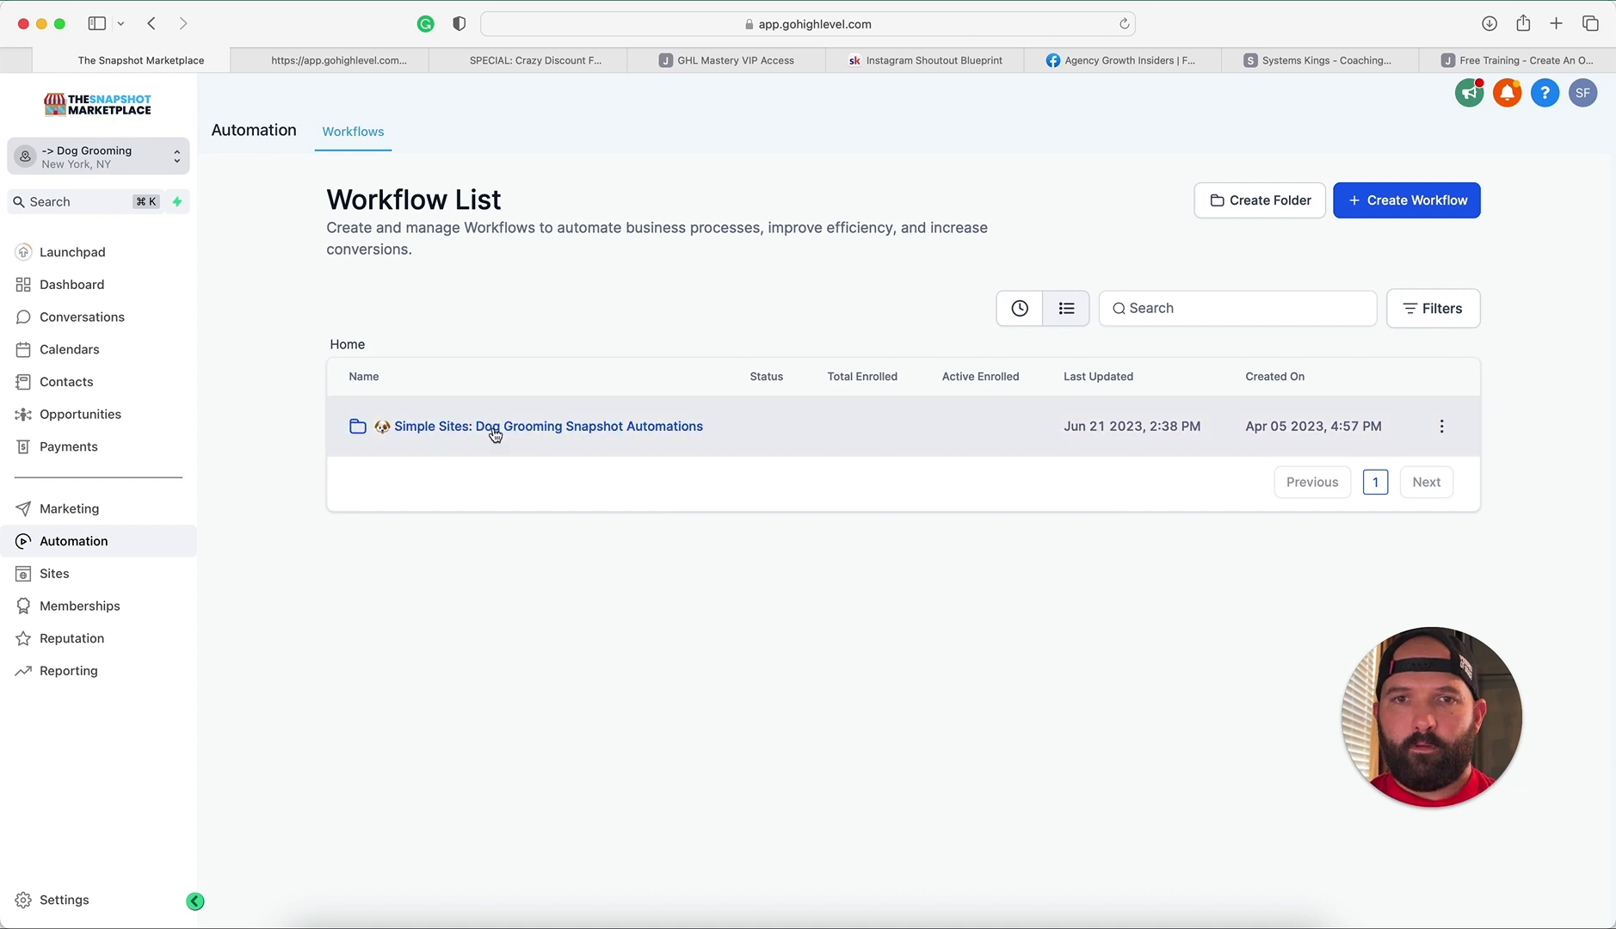
click(496, 430)
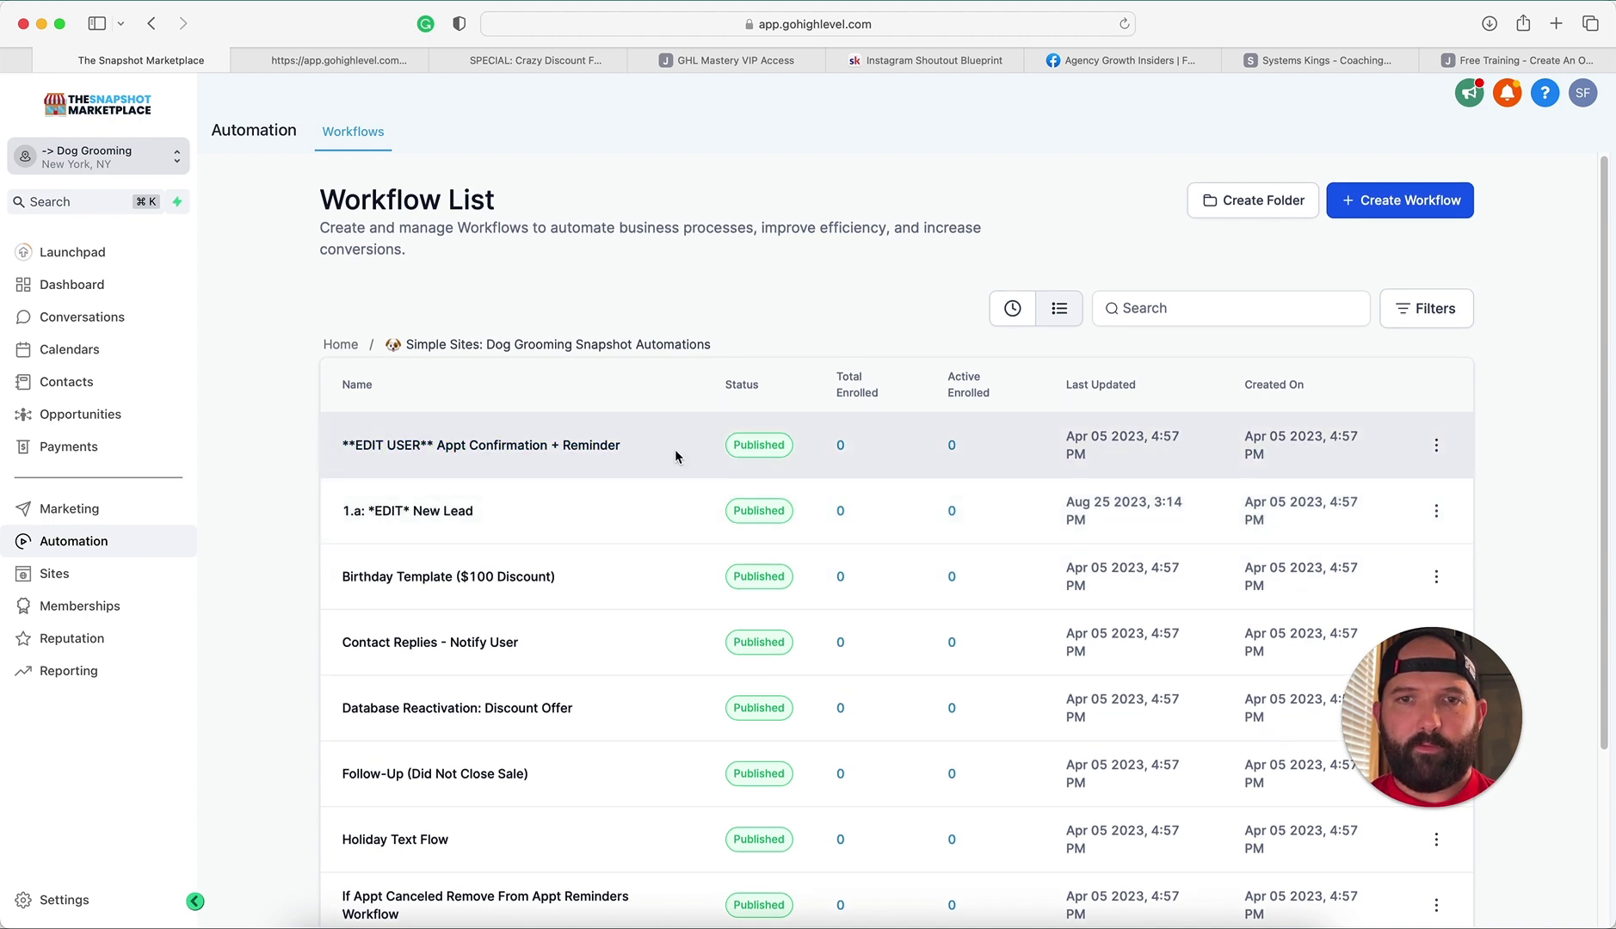
Step: Look through the **EDIT USER** Appt Confirmation + Reminder workflow and return to the workflow list
click(484, 447)
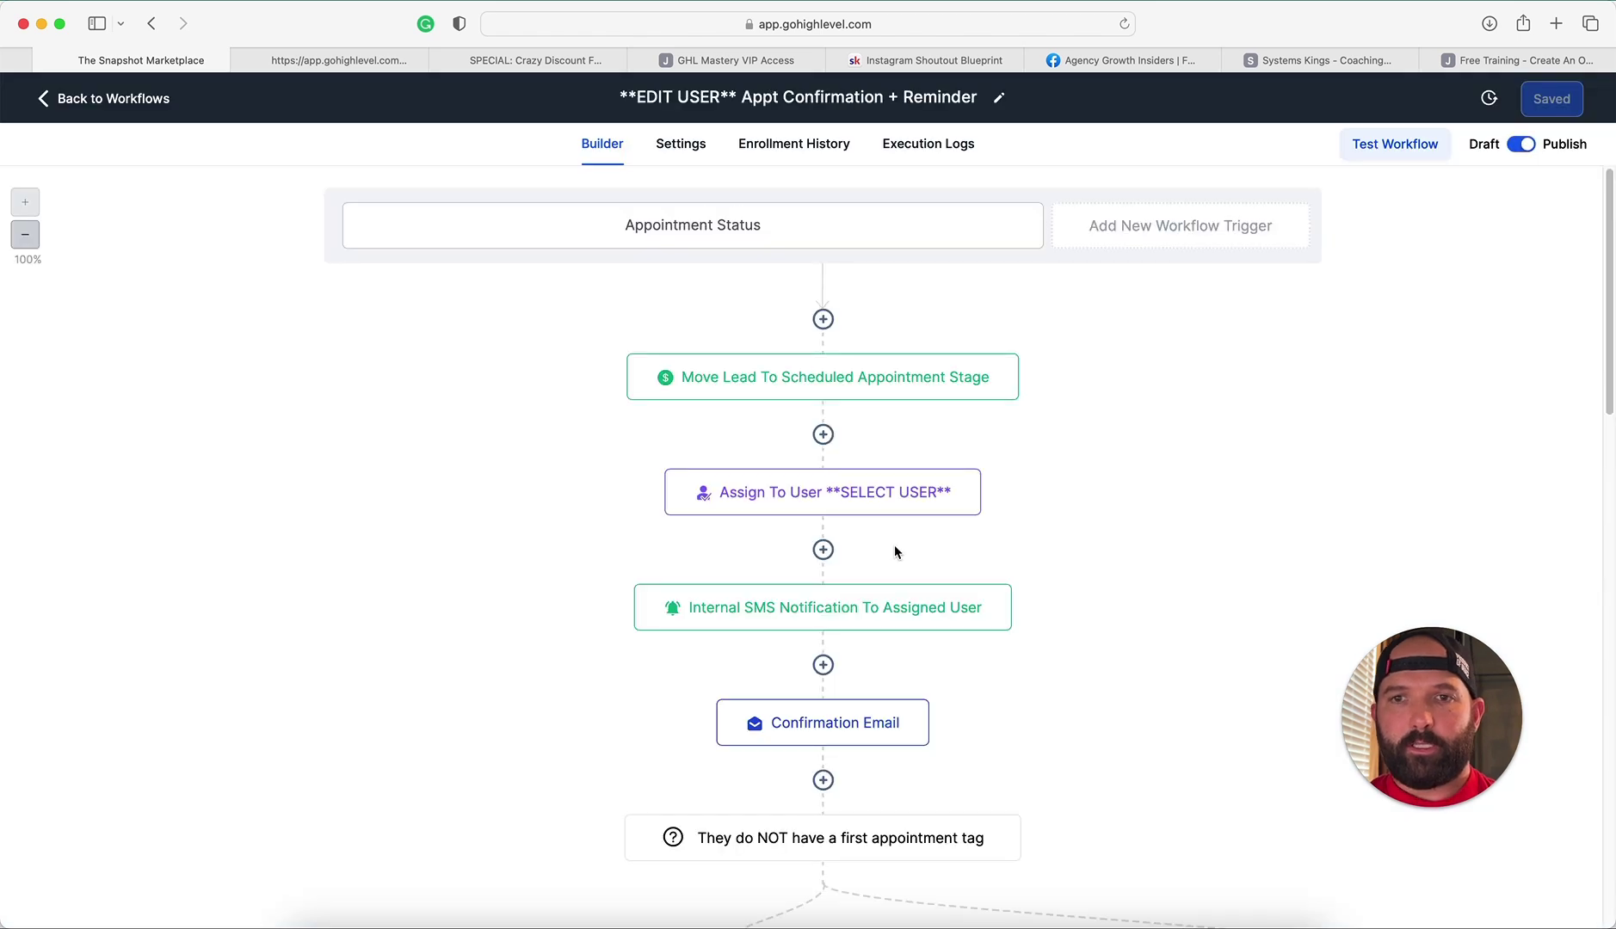
scroll(946, 602, down, 10)
scroll(1012, 633, down, 12)
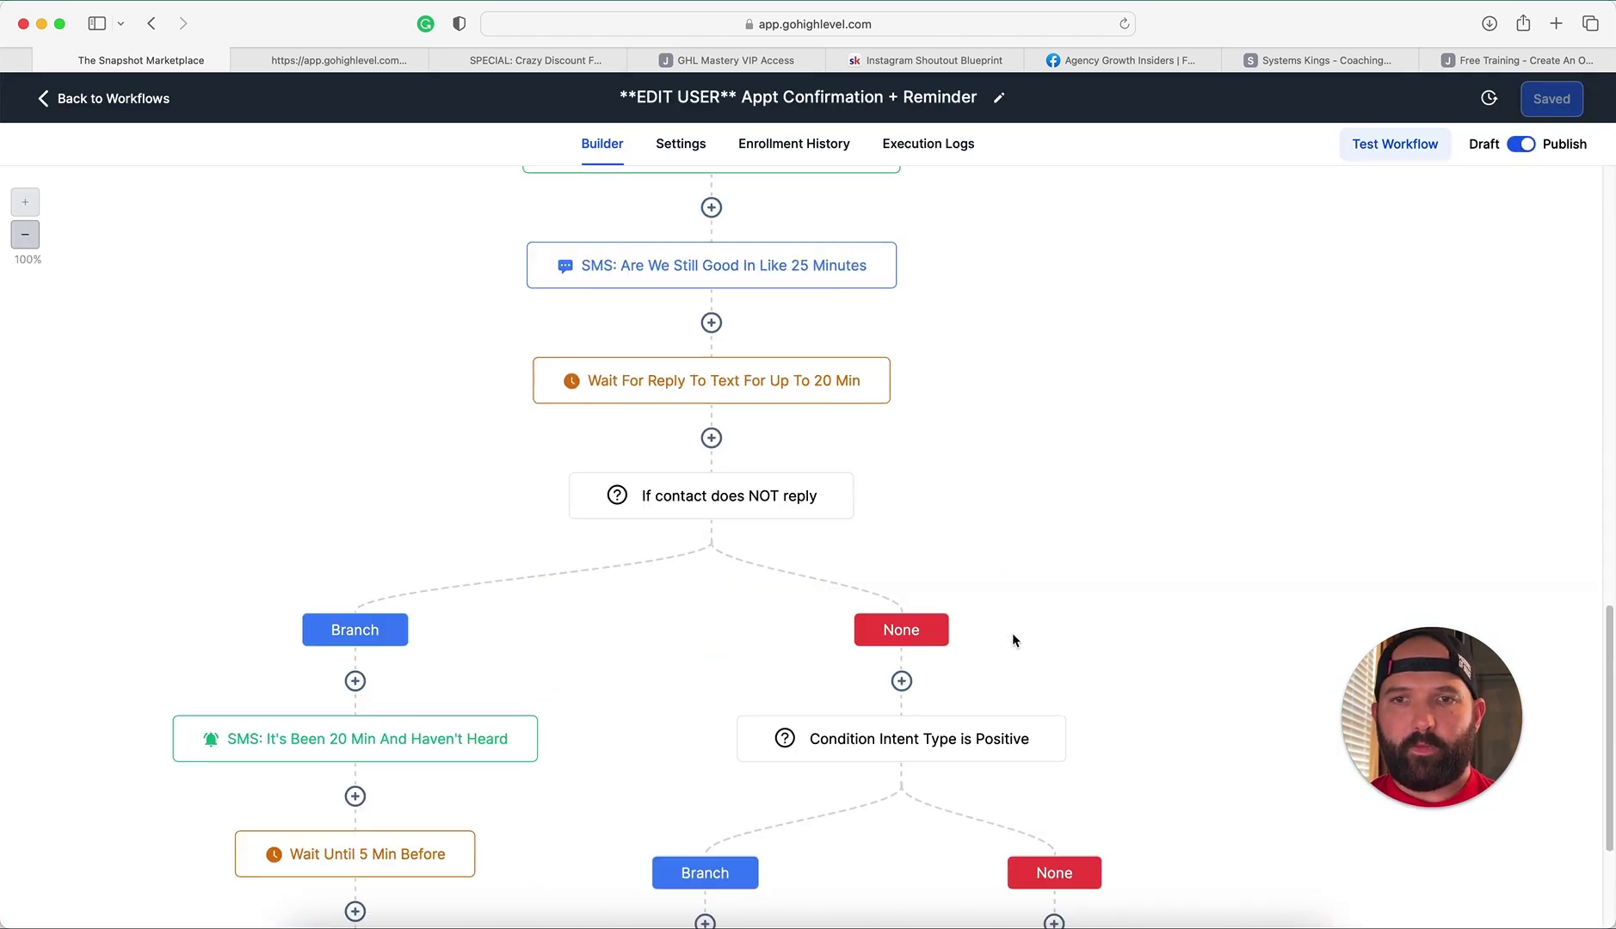
scroll(1013, 633, up, 15)
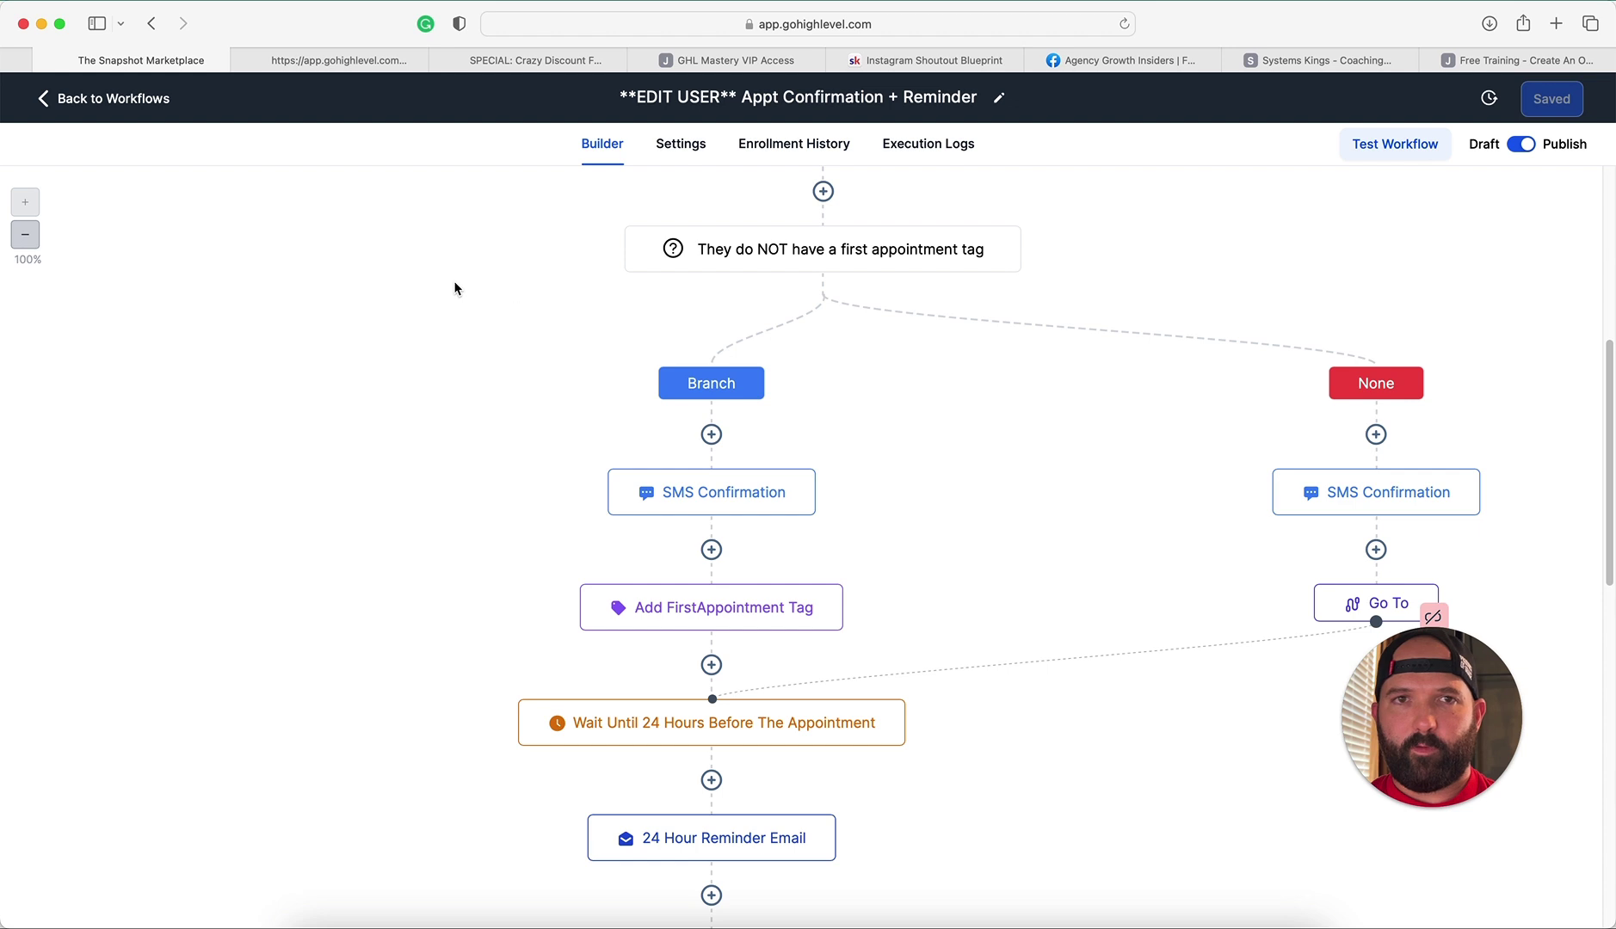
click(97, 104)
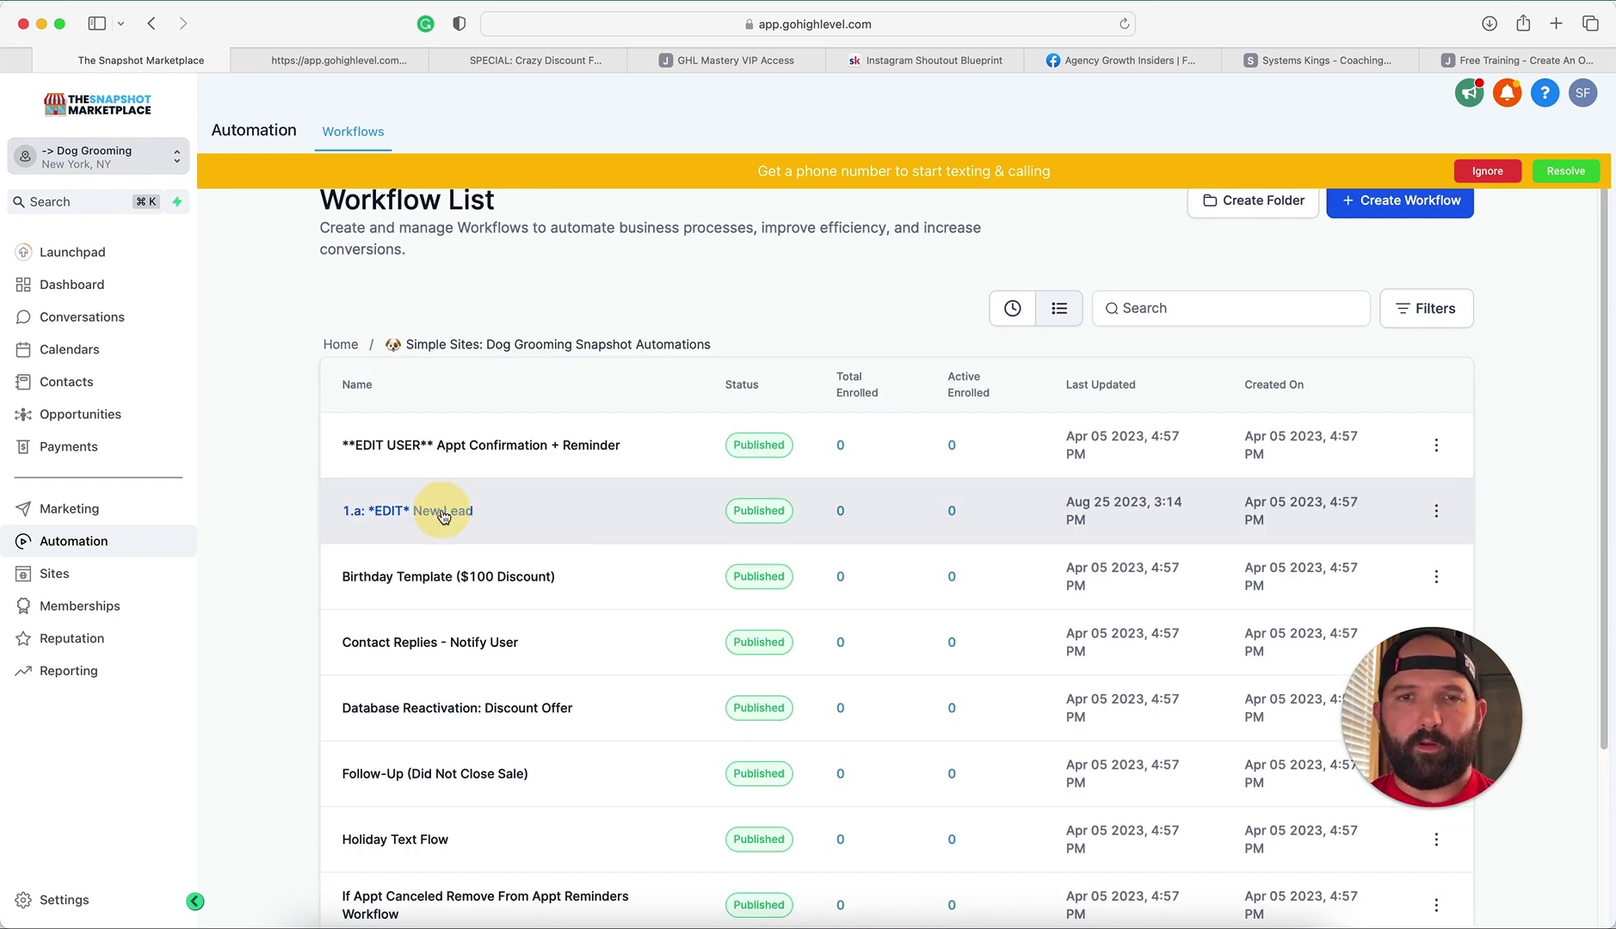
Step: Open the 1.a: *EDIT* New Lead workflow and review its Complete Survey and Discount Voucher Form branches
click(443, 512)
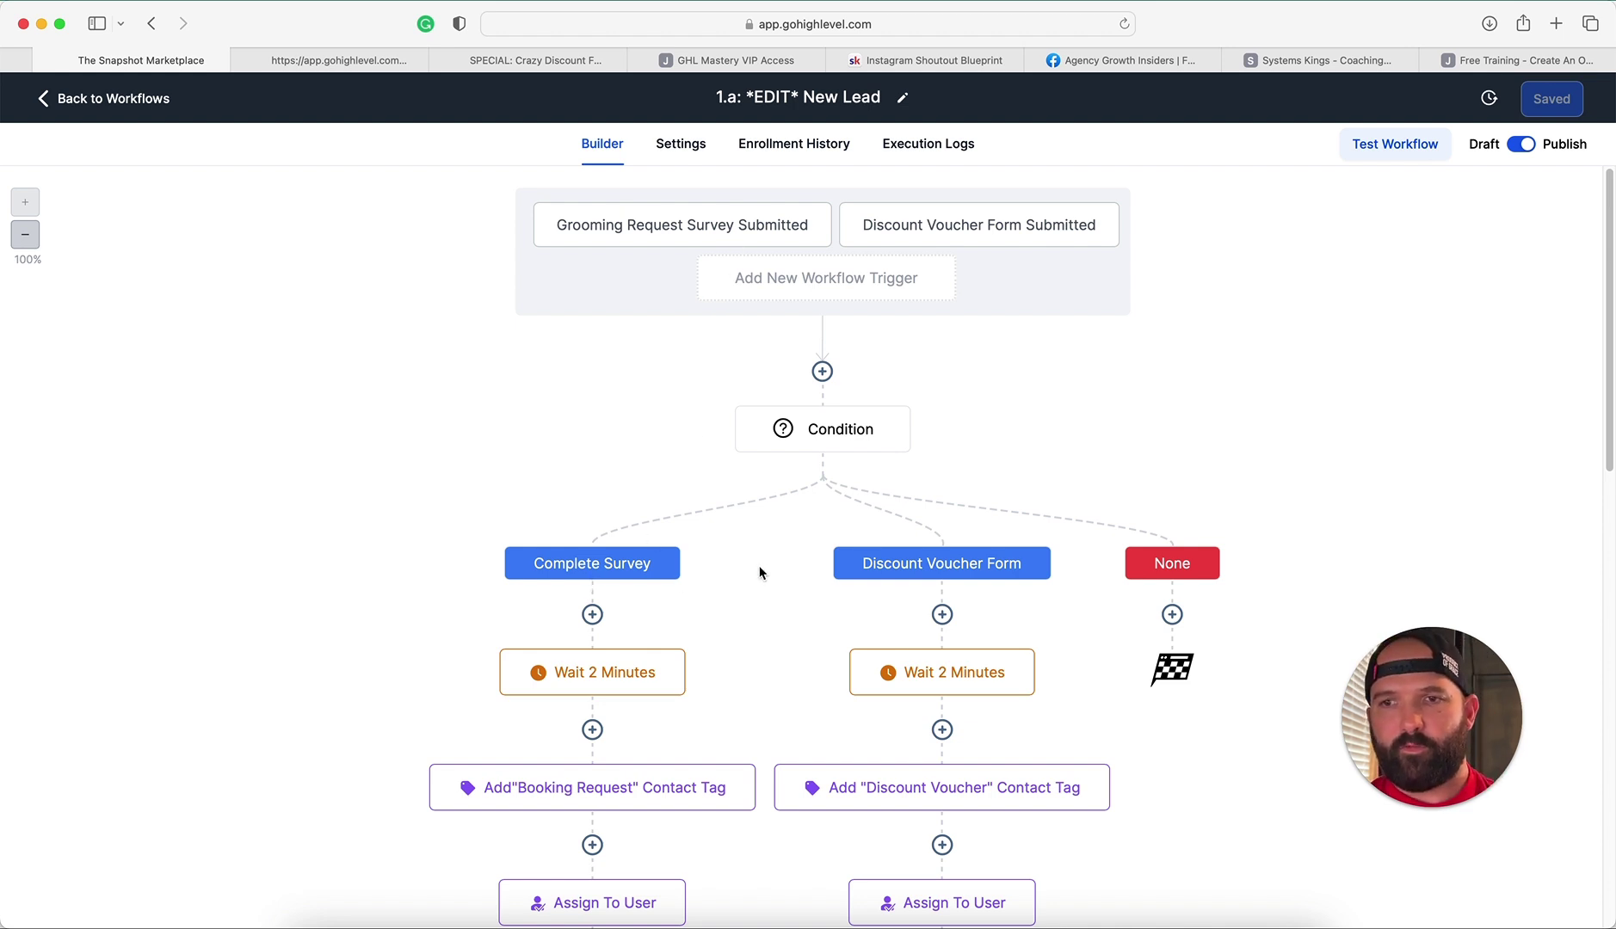
scroll(912, 602, down, 2)
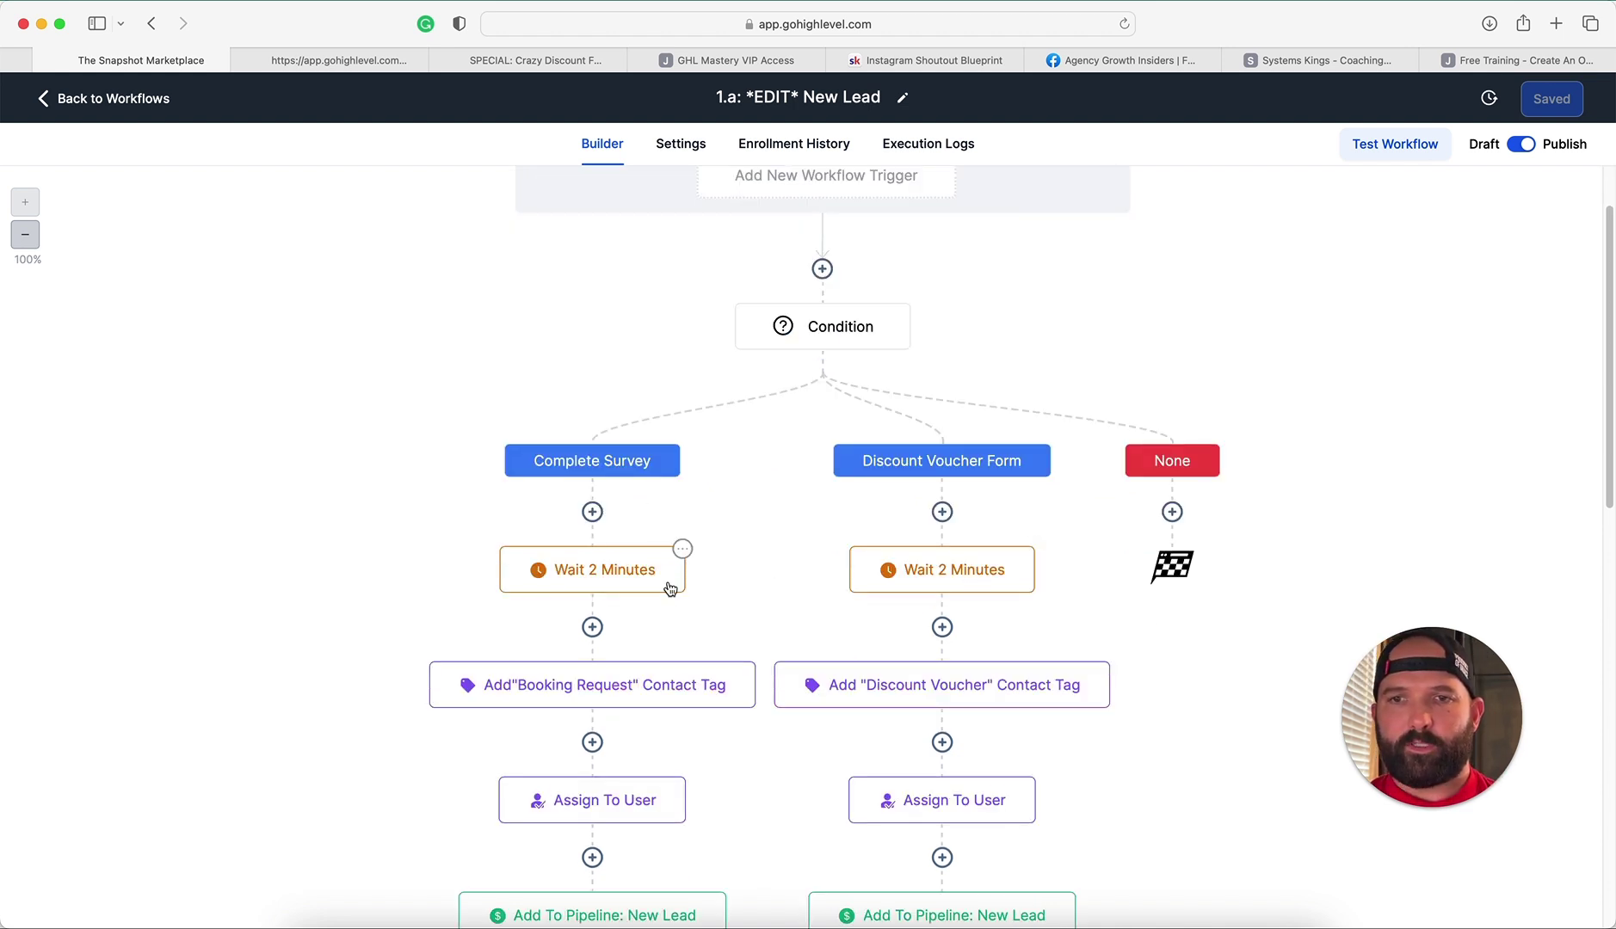
scroll(860, 650, down, 1)
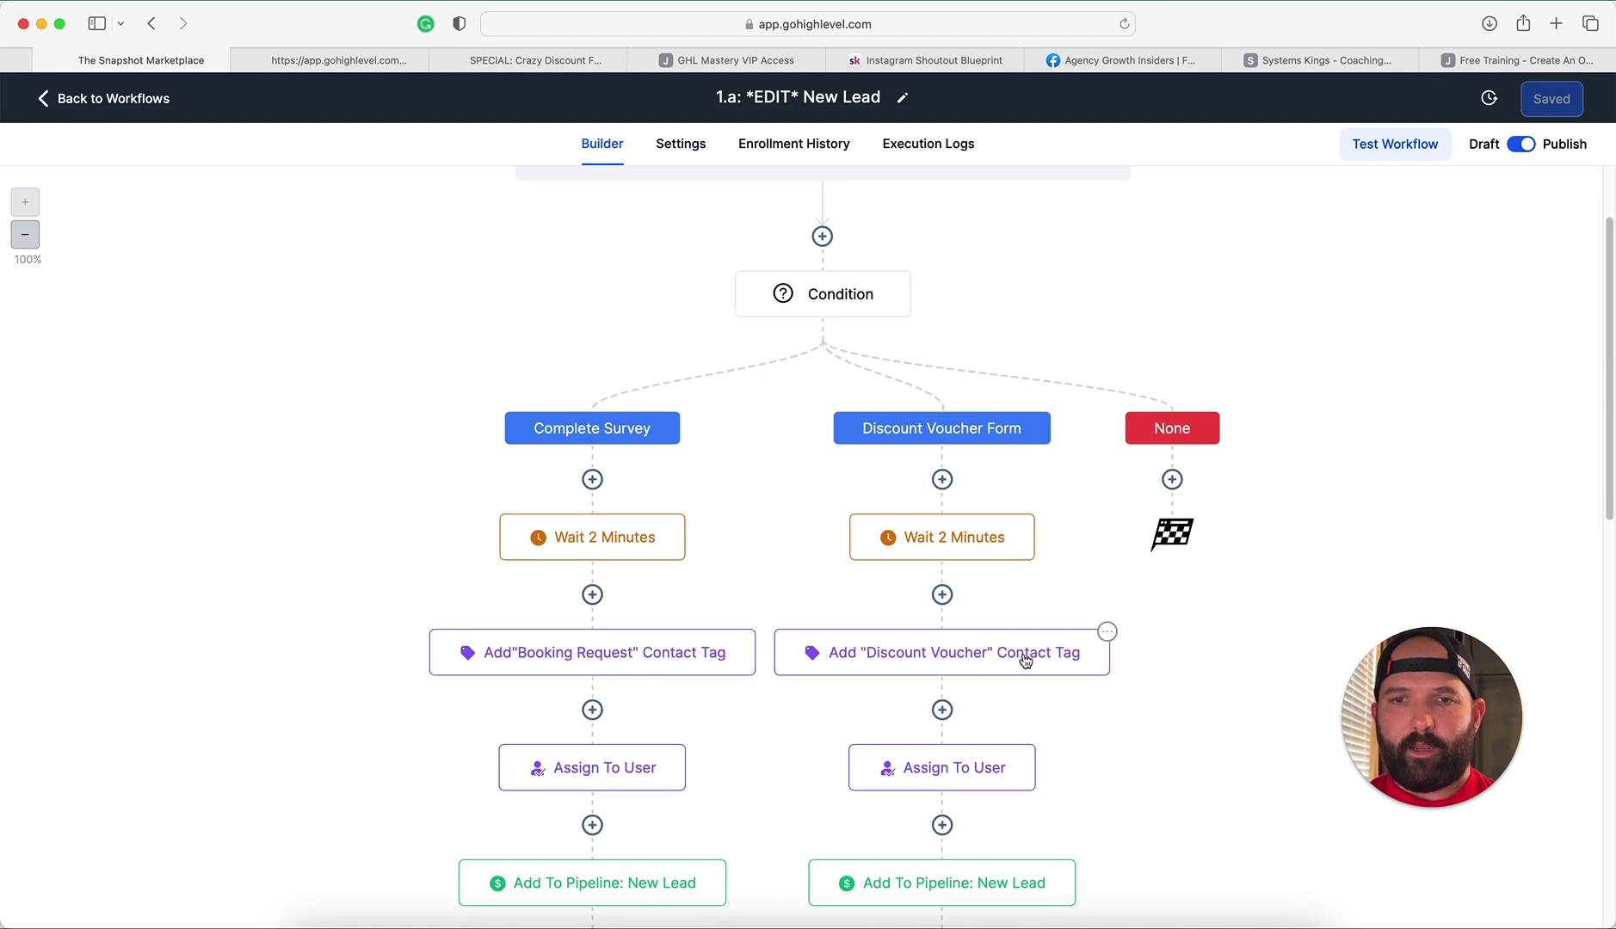
scroll(840, 750, down, 1)
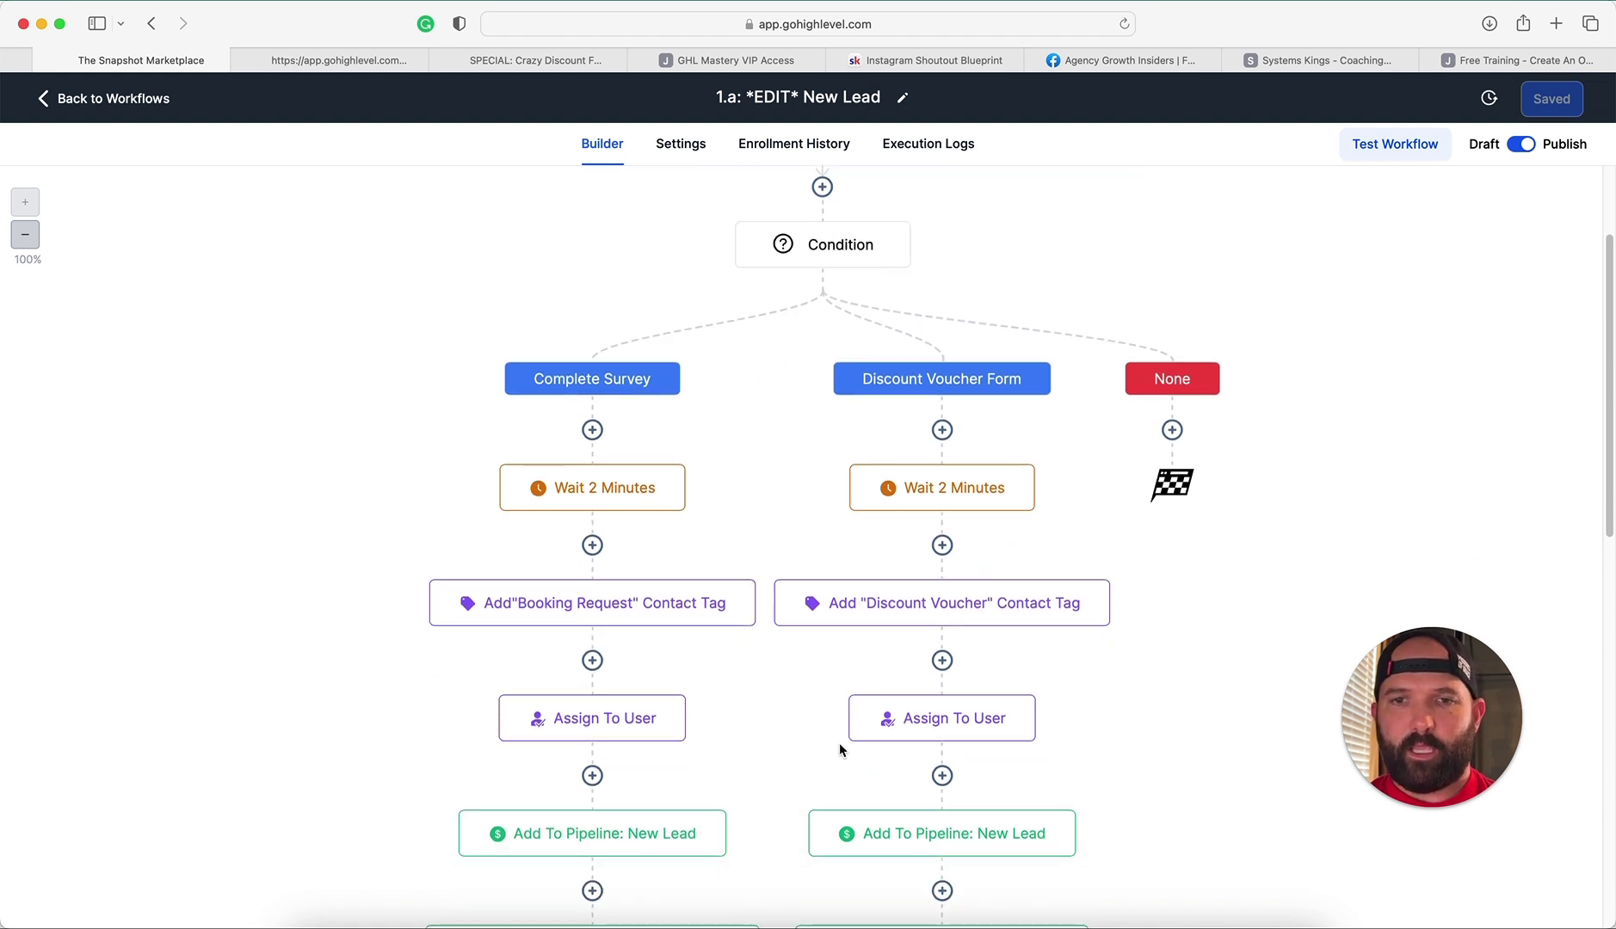
scroll(839, 750, down, 5)
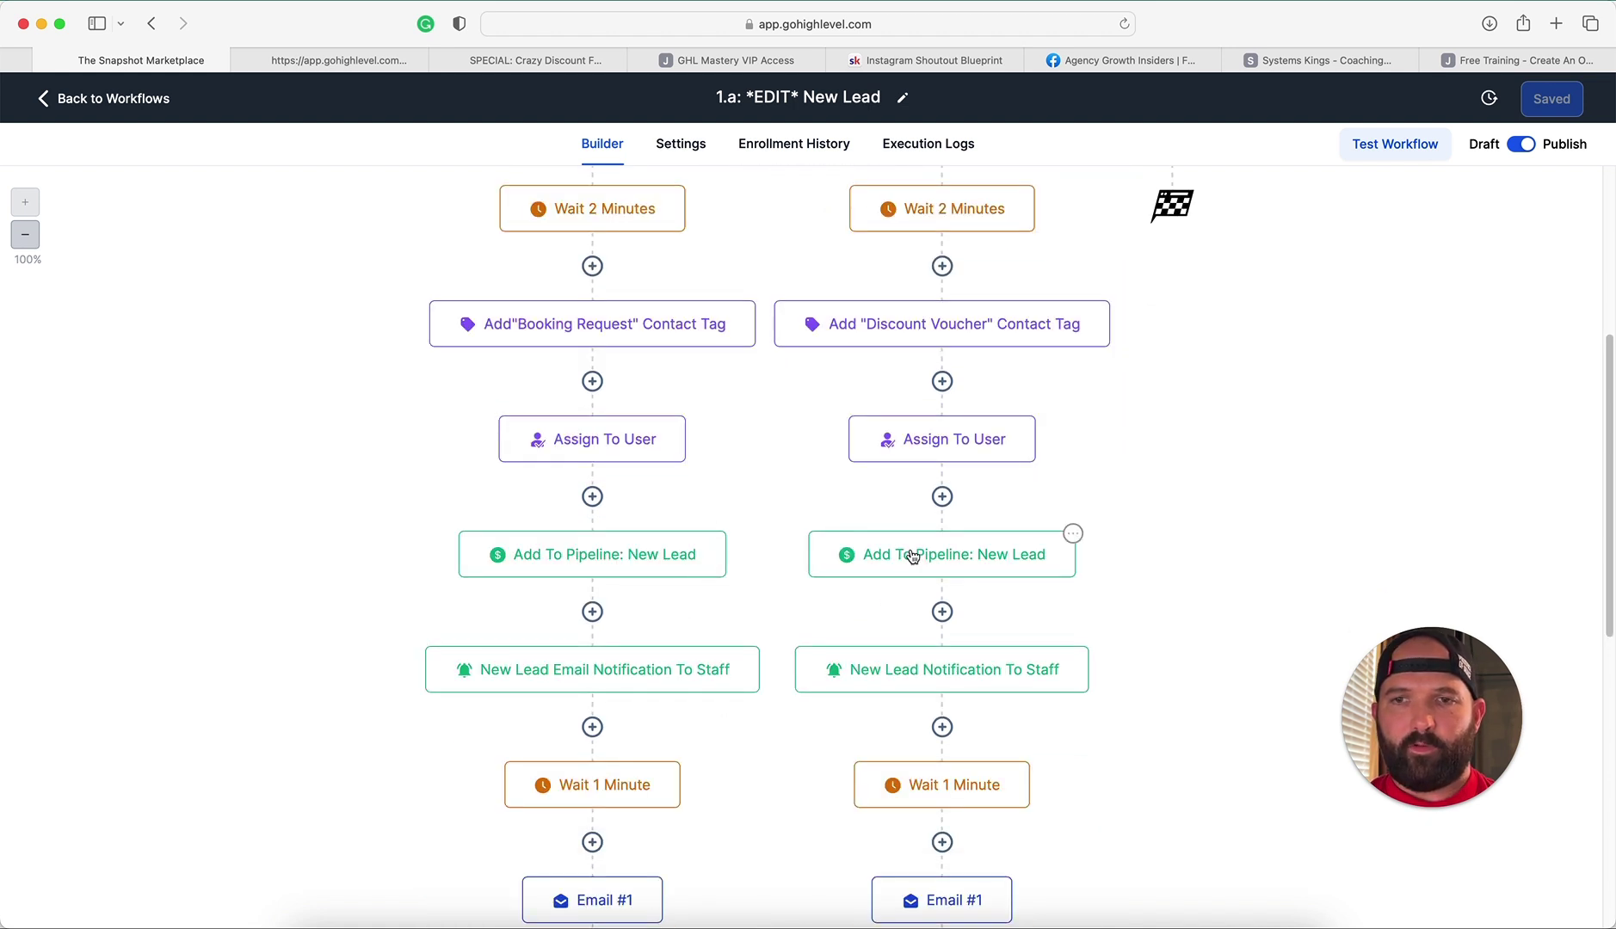
scroll(774, 671, down, 4)
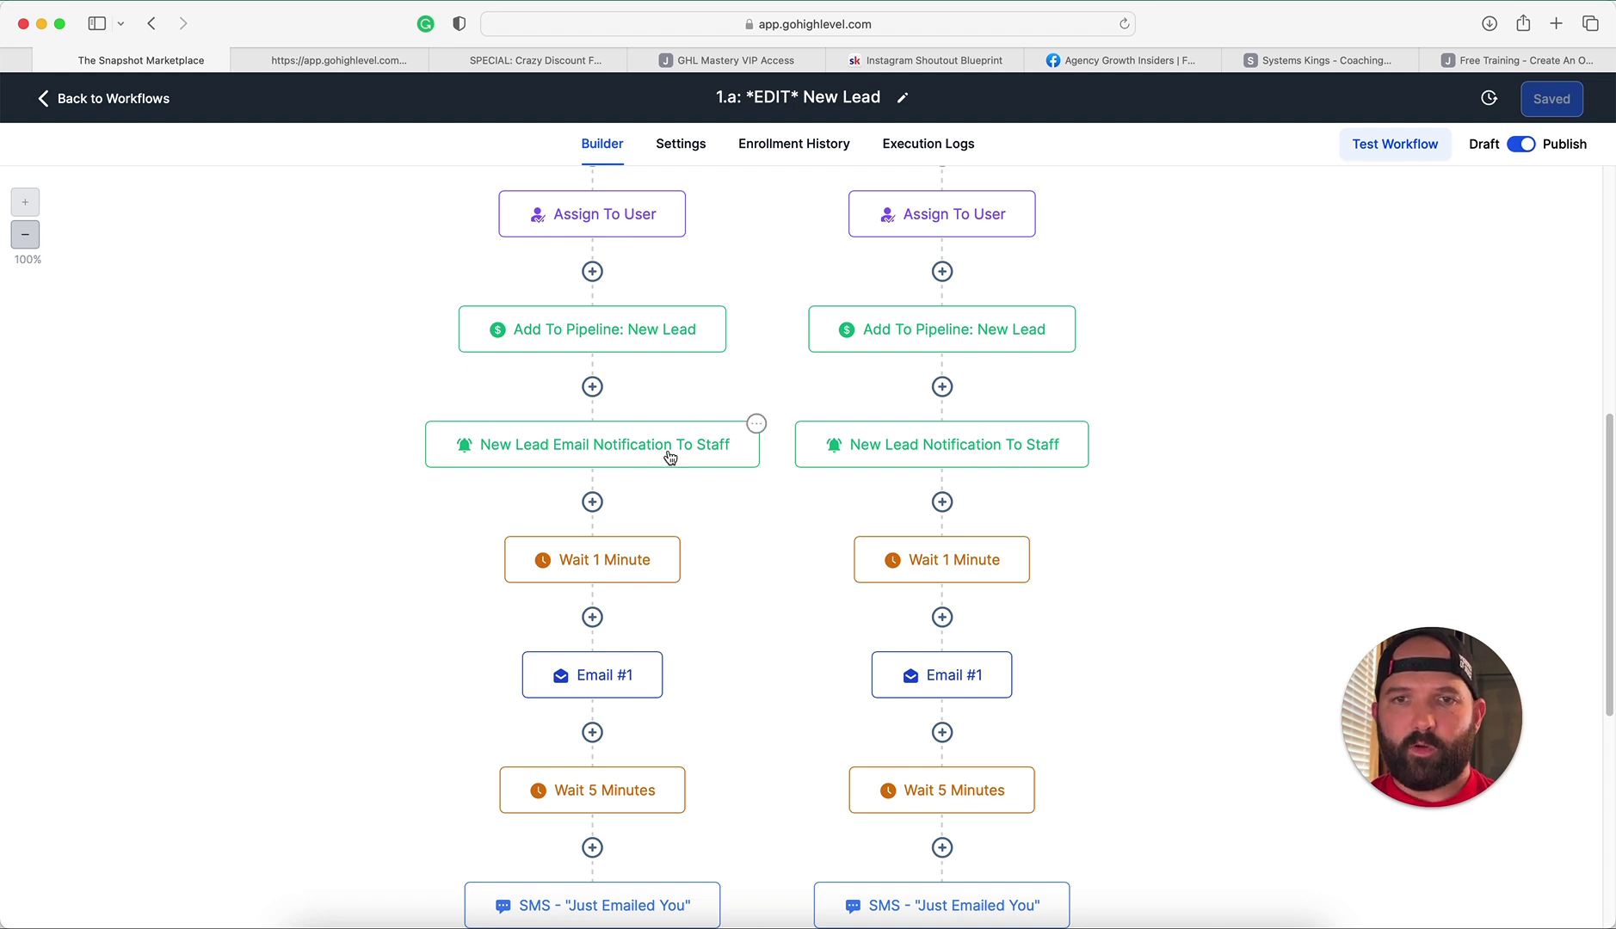
Step: Open the New Lead Email Notification To Staff action and read the customer, pet and service fields in its message
click(654, 450)
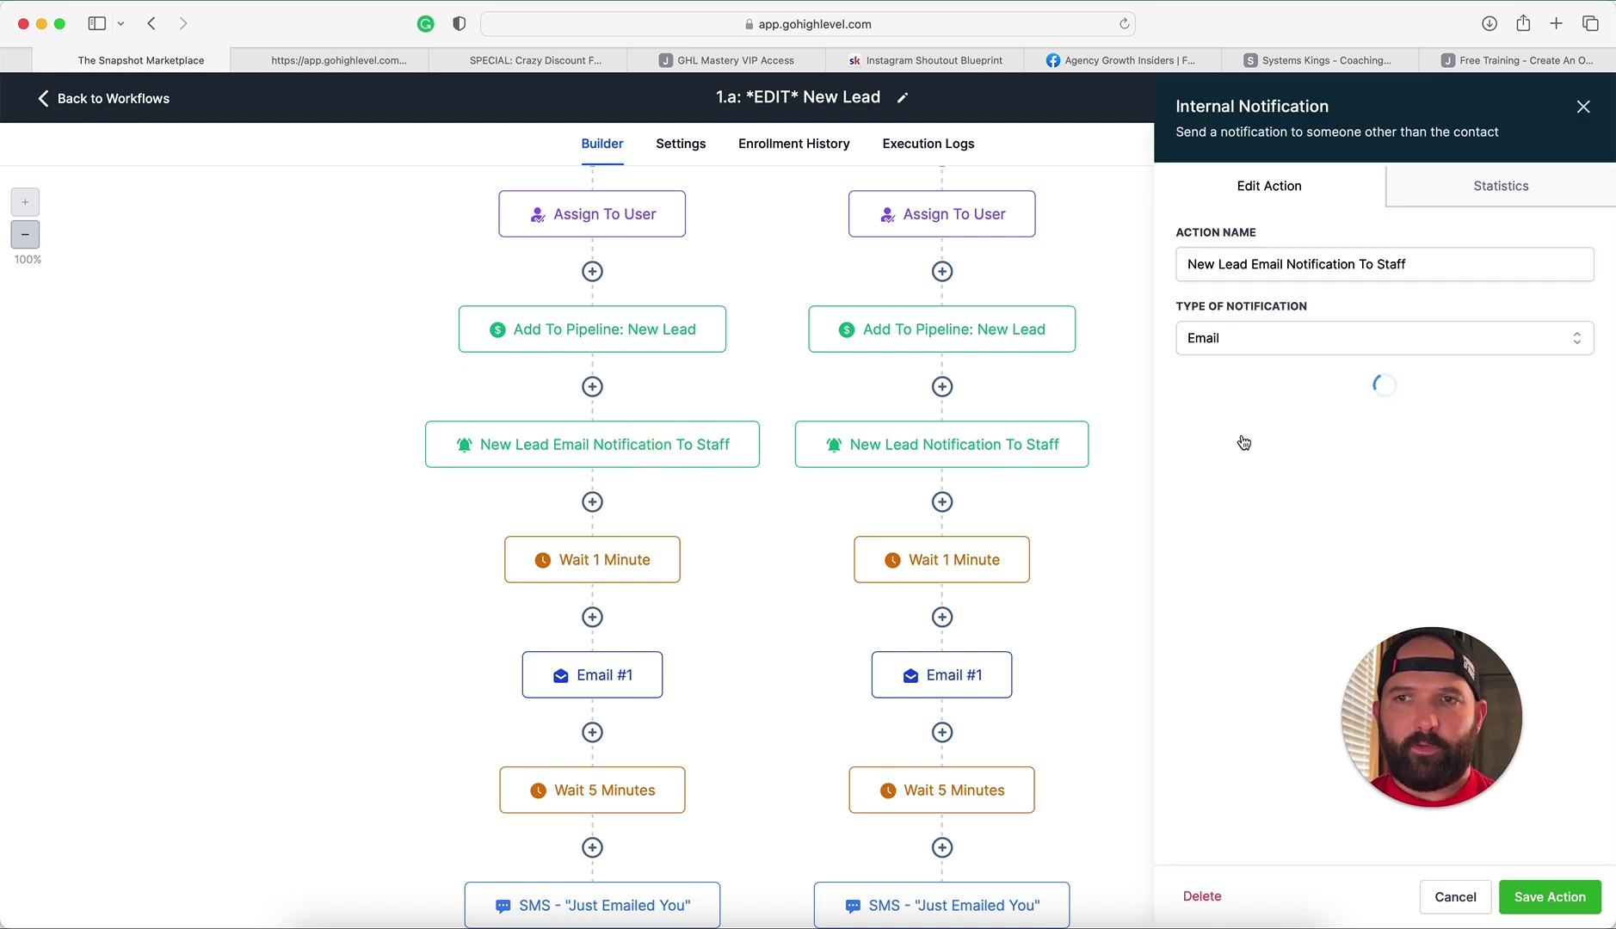
scroll(1342, 615, down, 5)
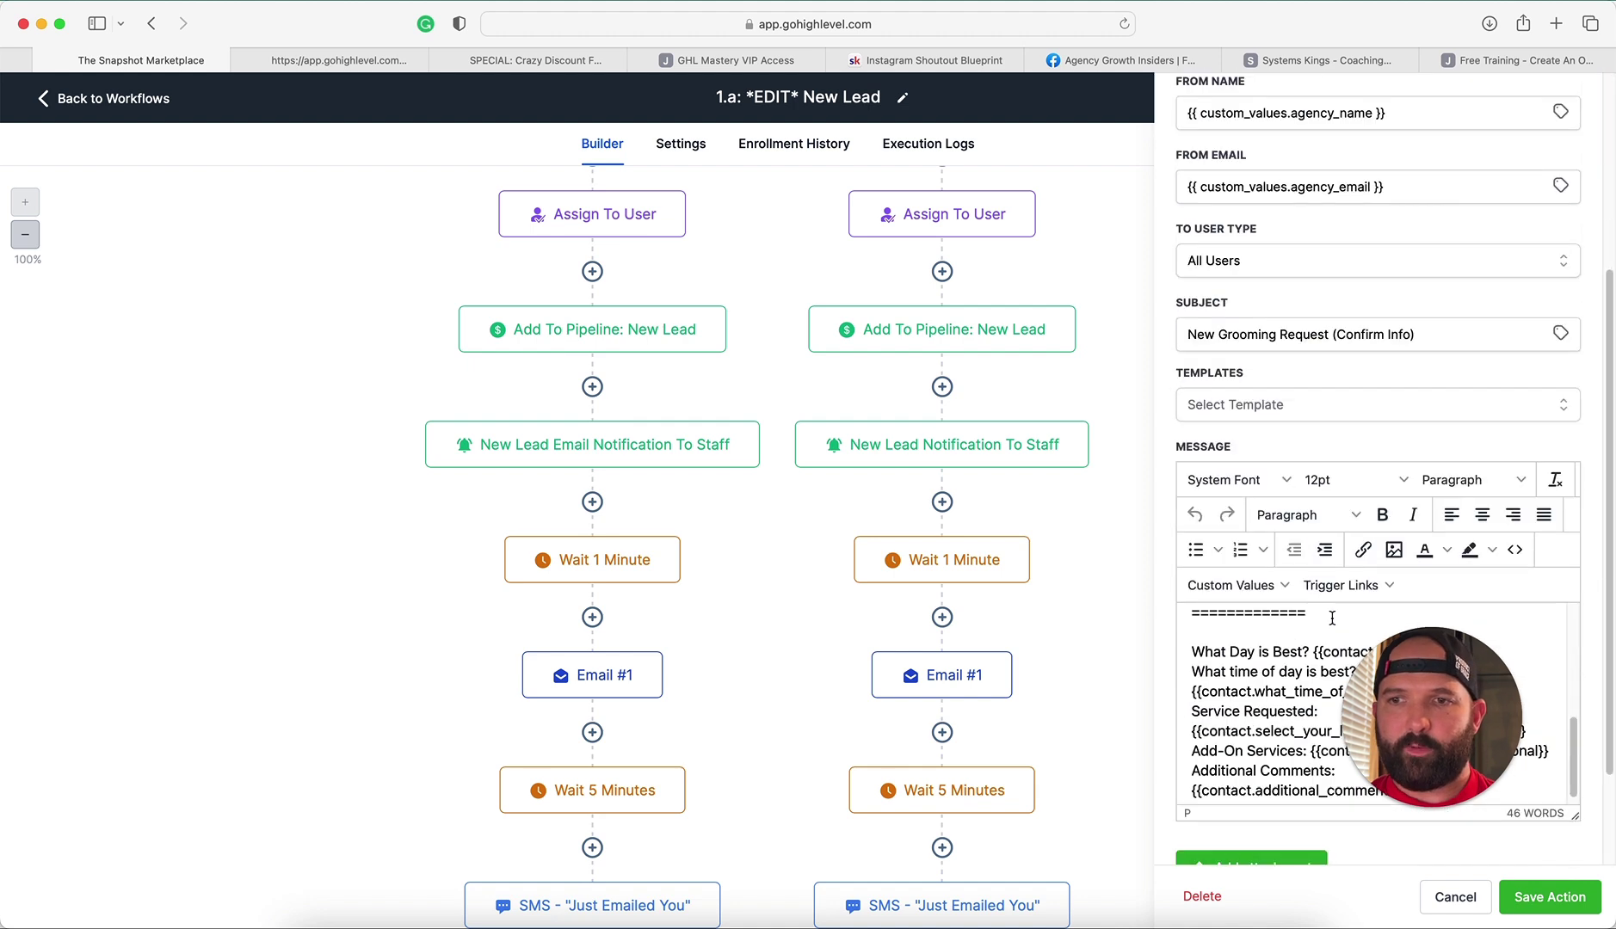
scroll(1331, 617, down, 3)
scroll(1310, 641, up, 10)
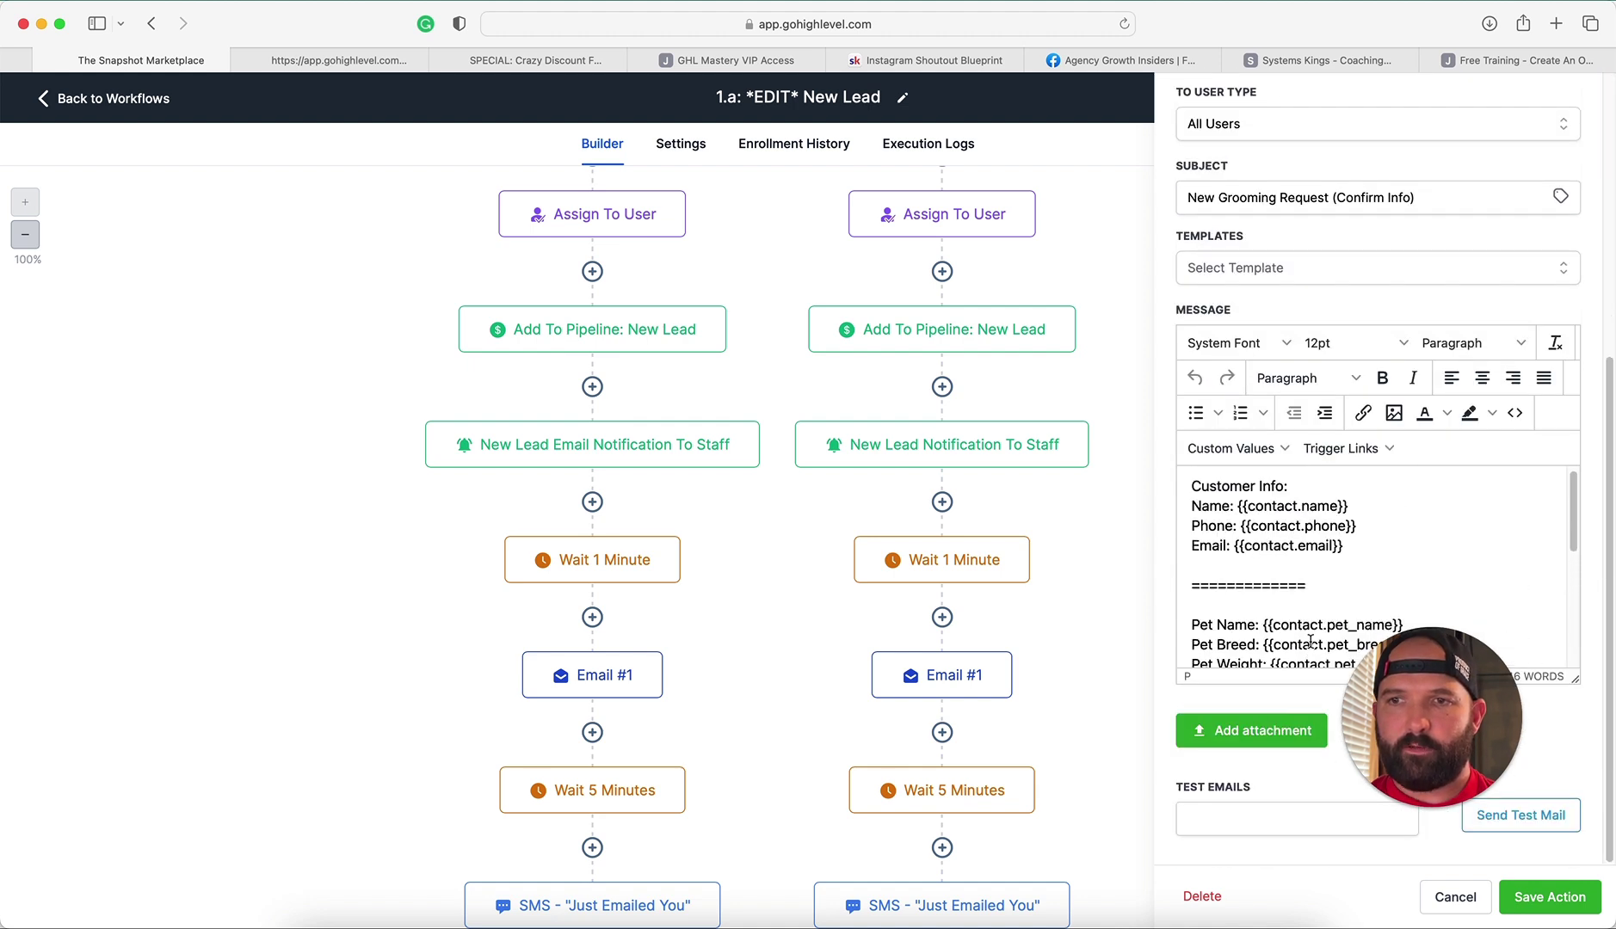
scroll(1238, 599, down, 1)
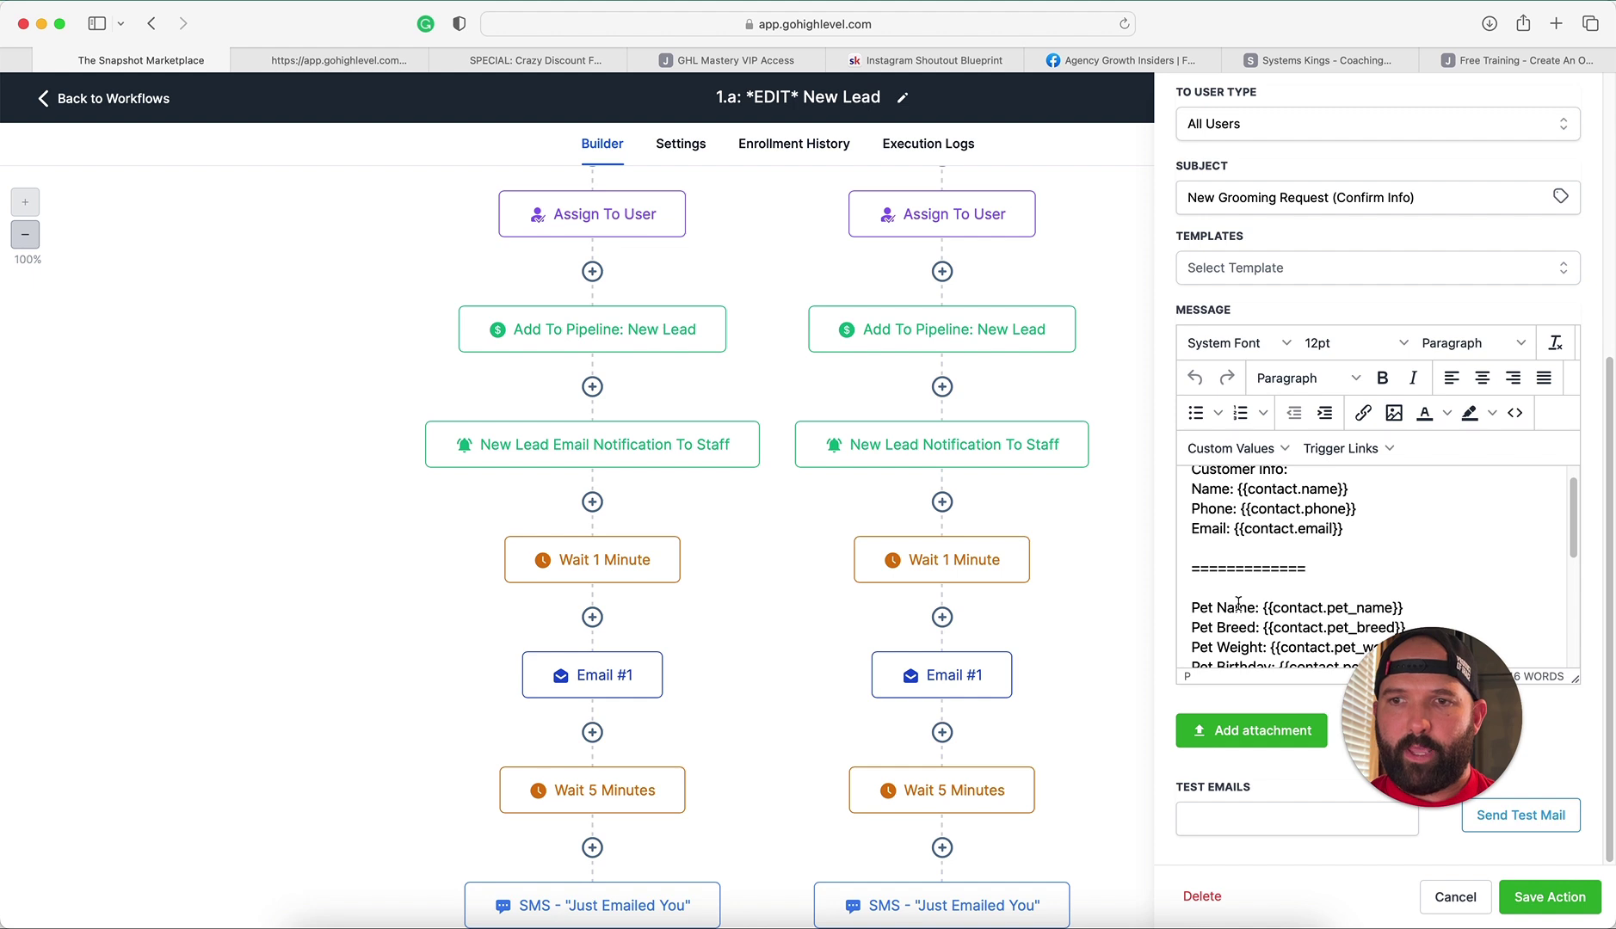
scroll(1238, 603, down, 3)
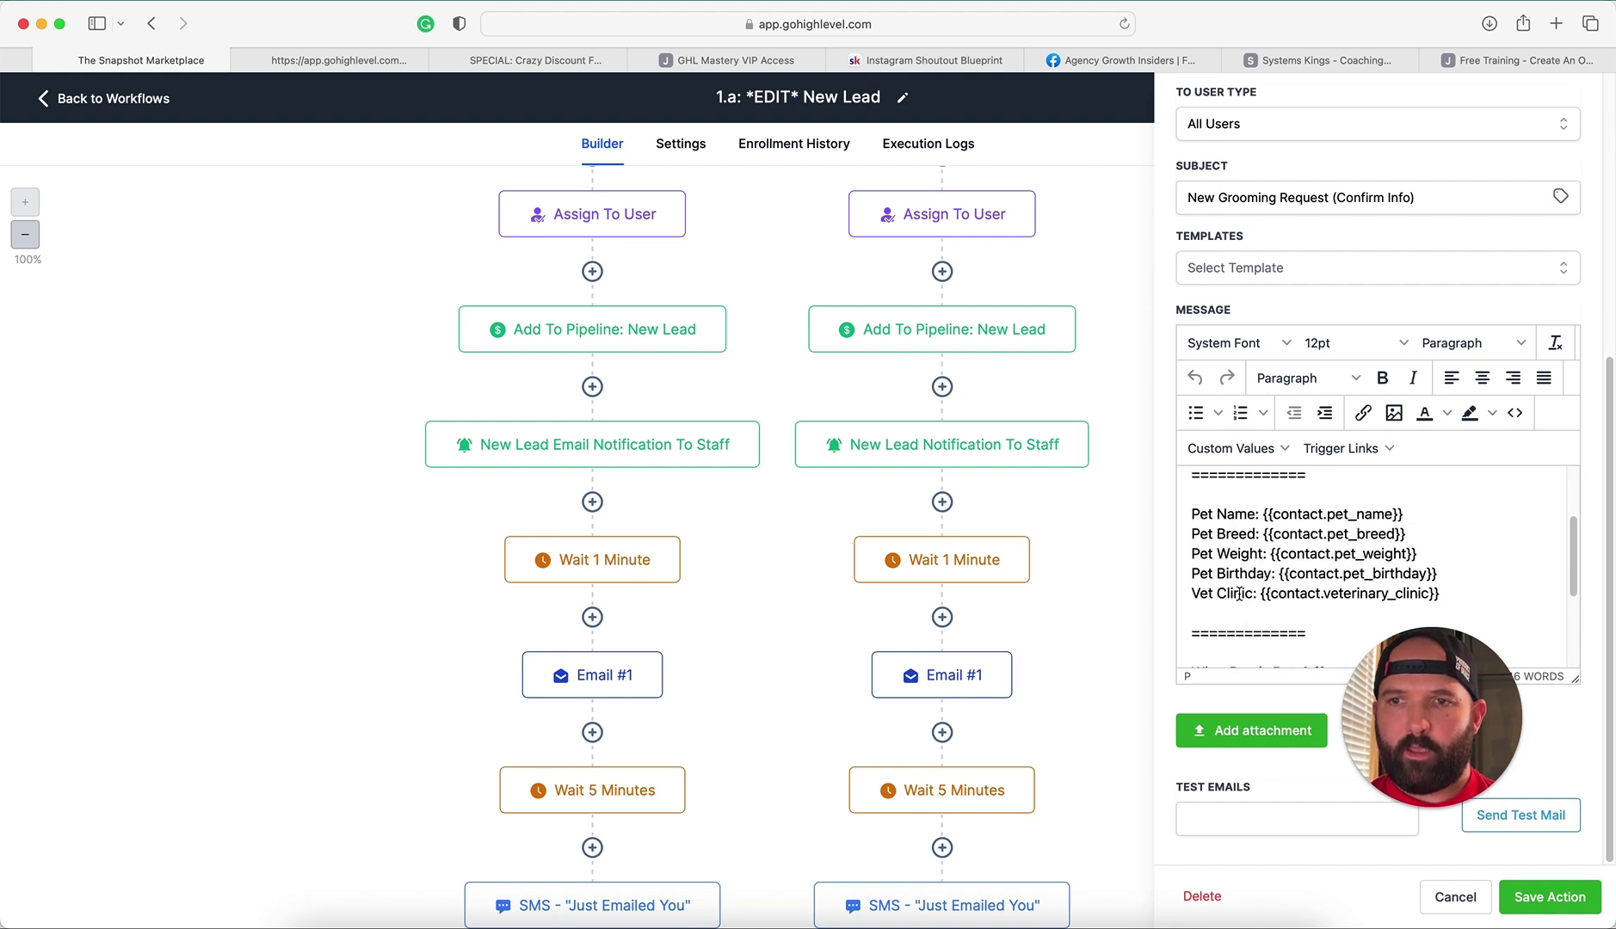
scroll(1234, 595, down, 4)
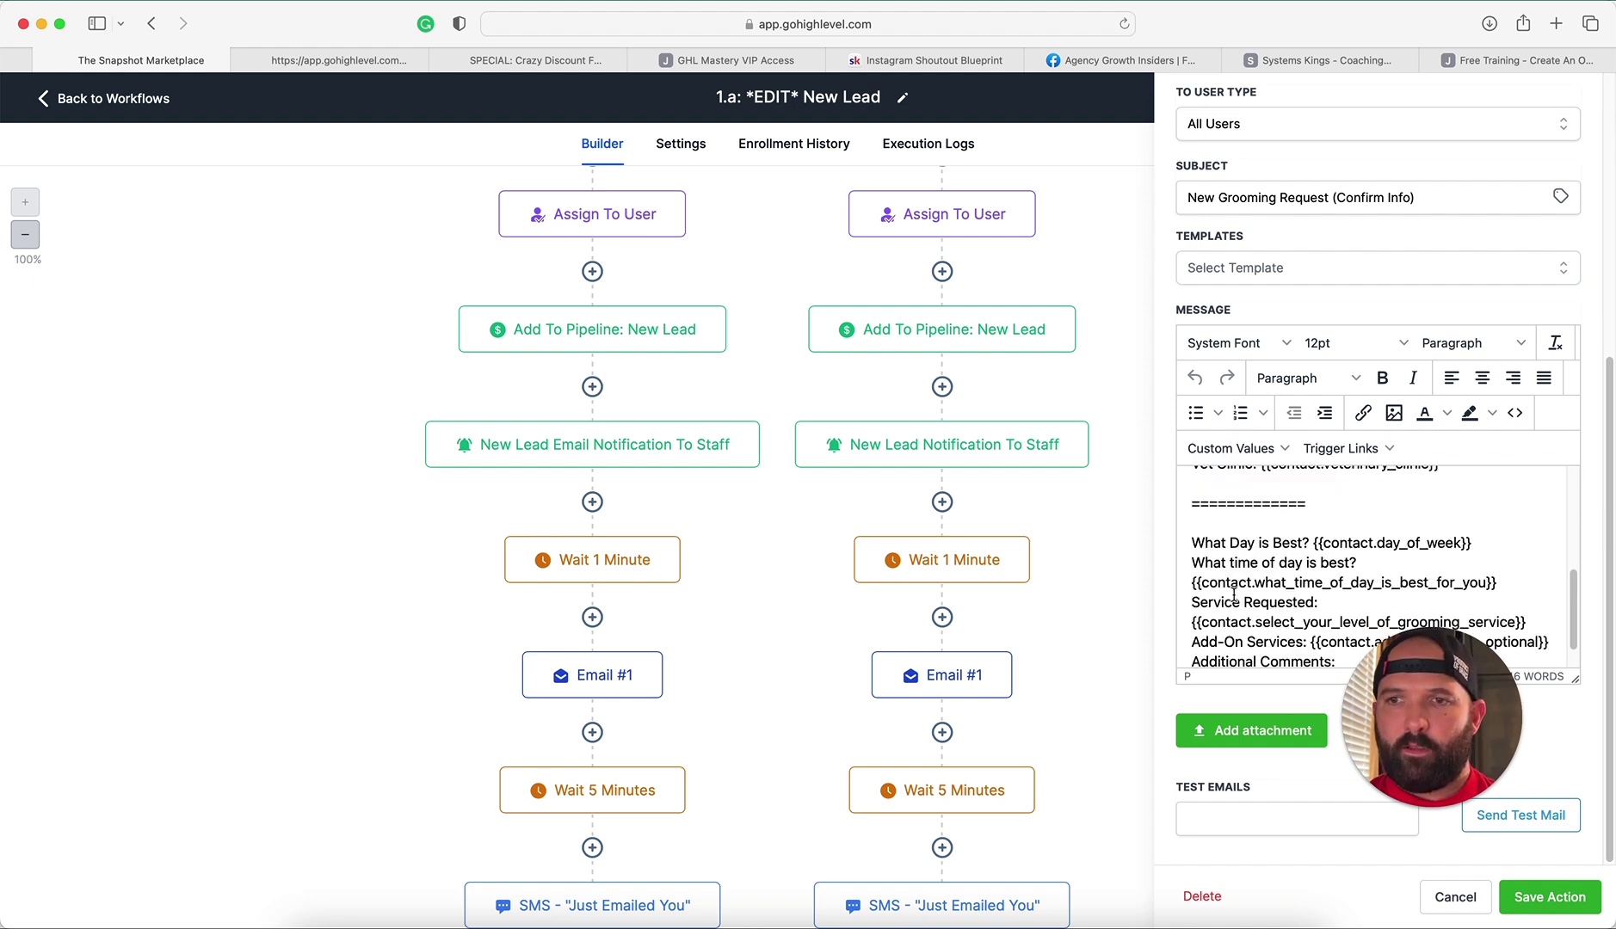
scroll(1234, 595, down, 1)
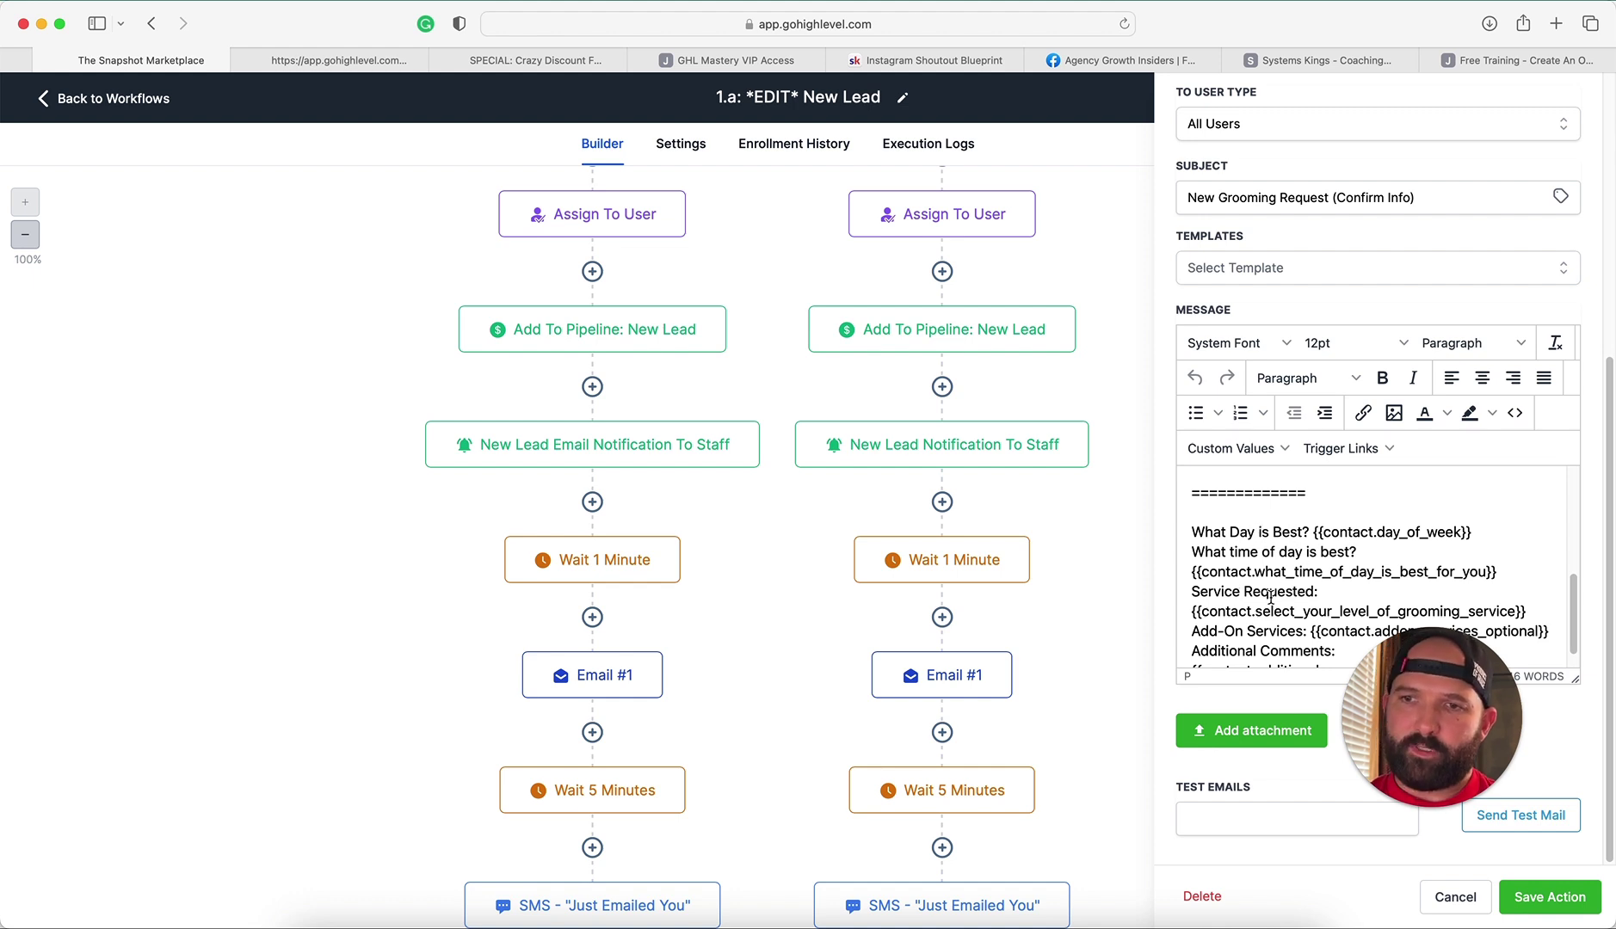
scroll(1270, 597, down, 2)
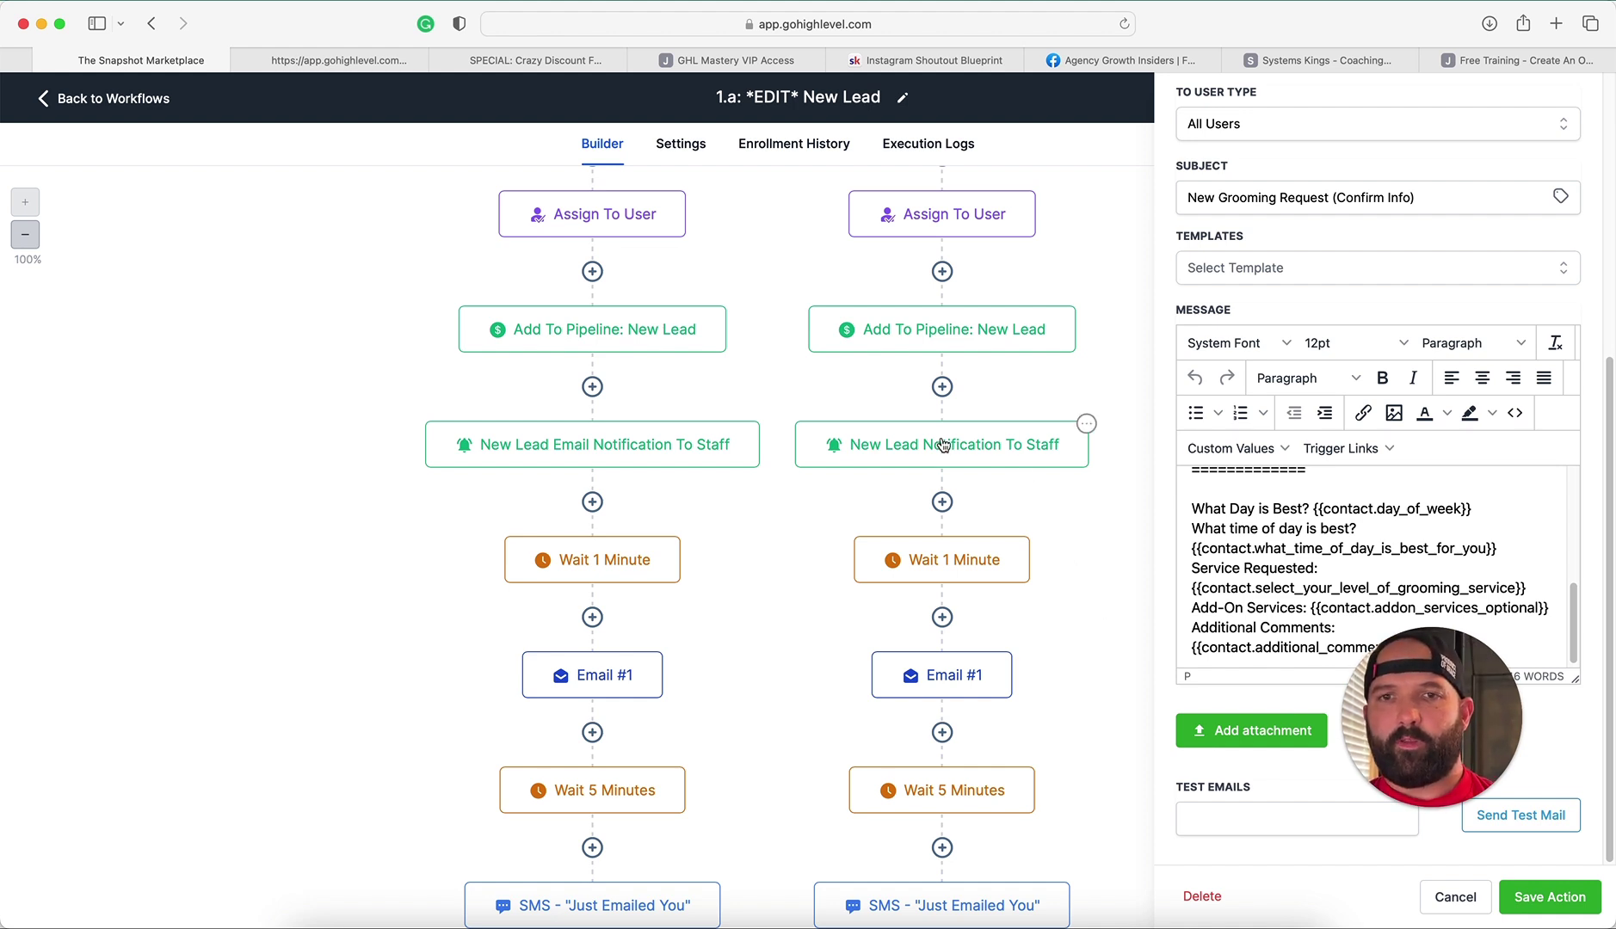
Step: Review the New Lead Notification To Staff action in the Discount Voucher Form branch and close it without saving
click(998, 457)
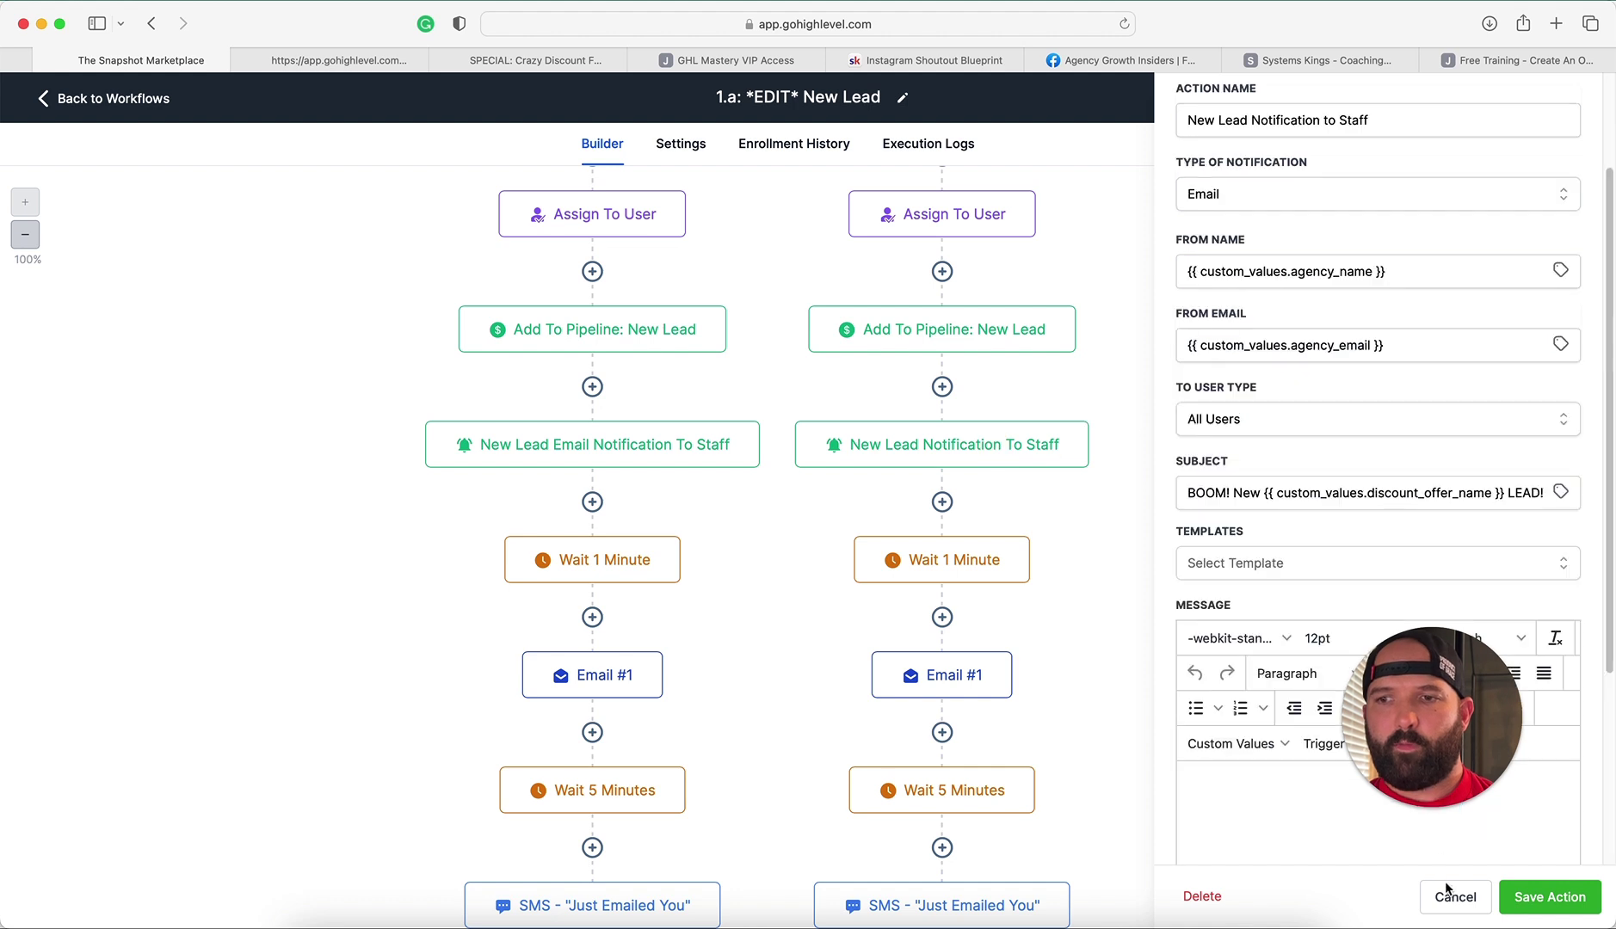
click(1455, 897)
click(933, 445)
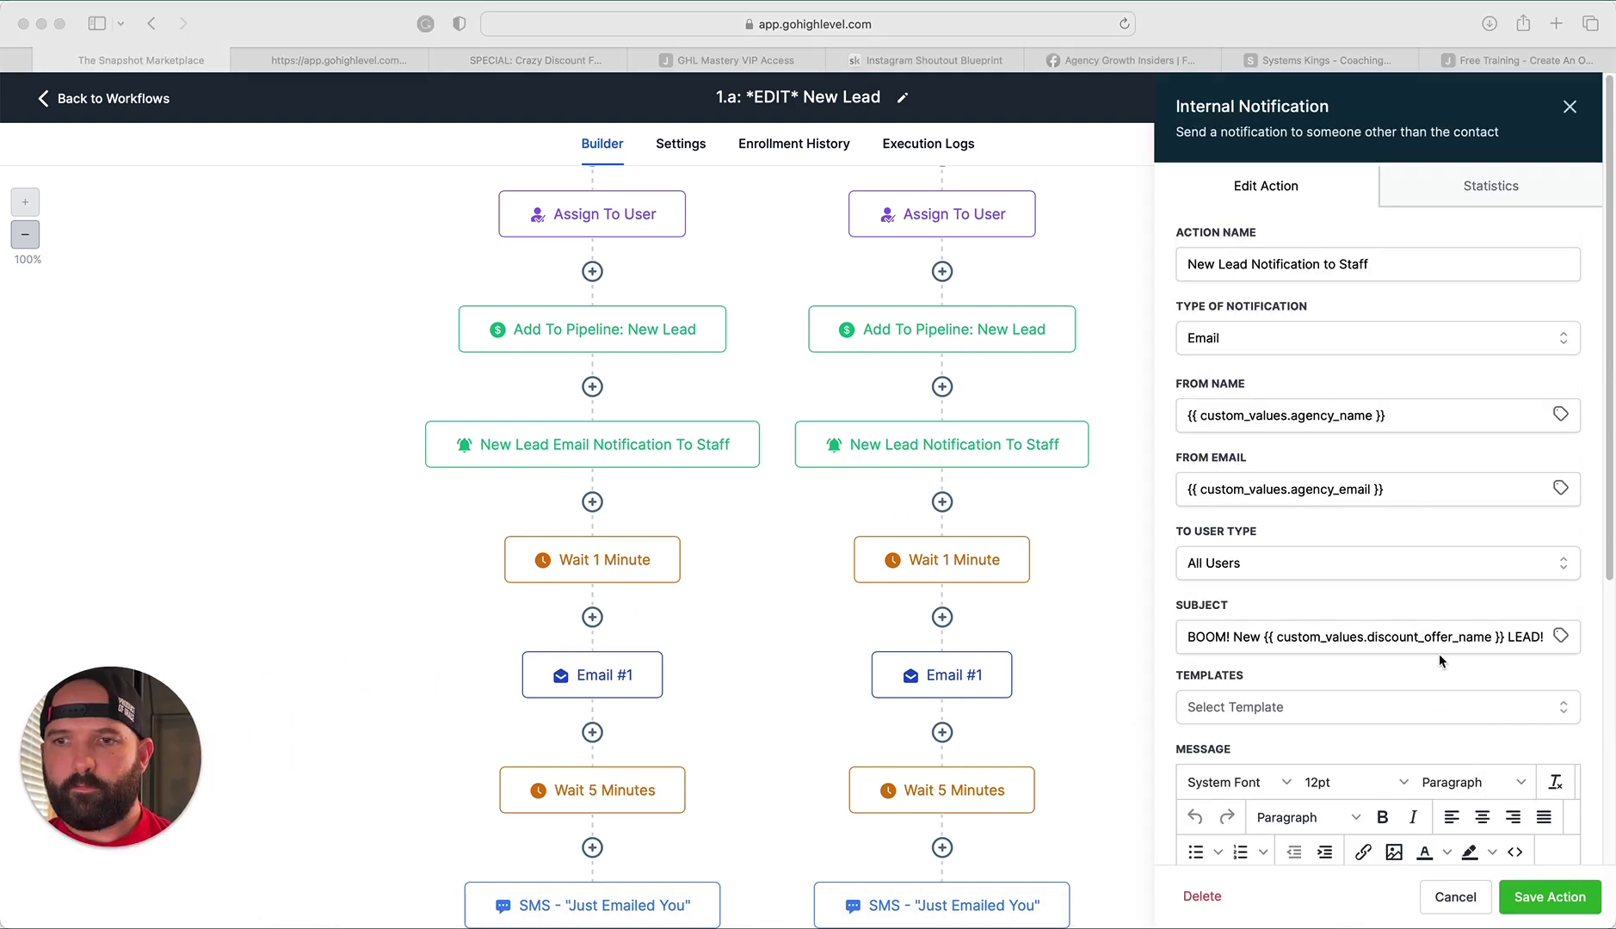
scroll(1440, 660, down, 5)
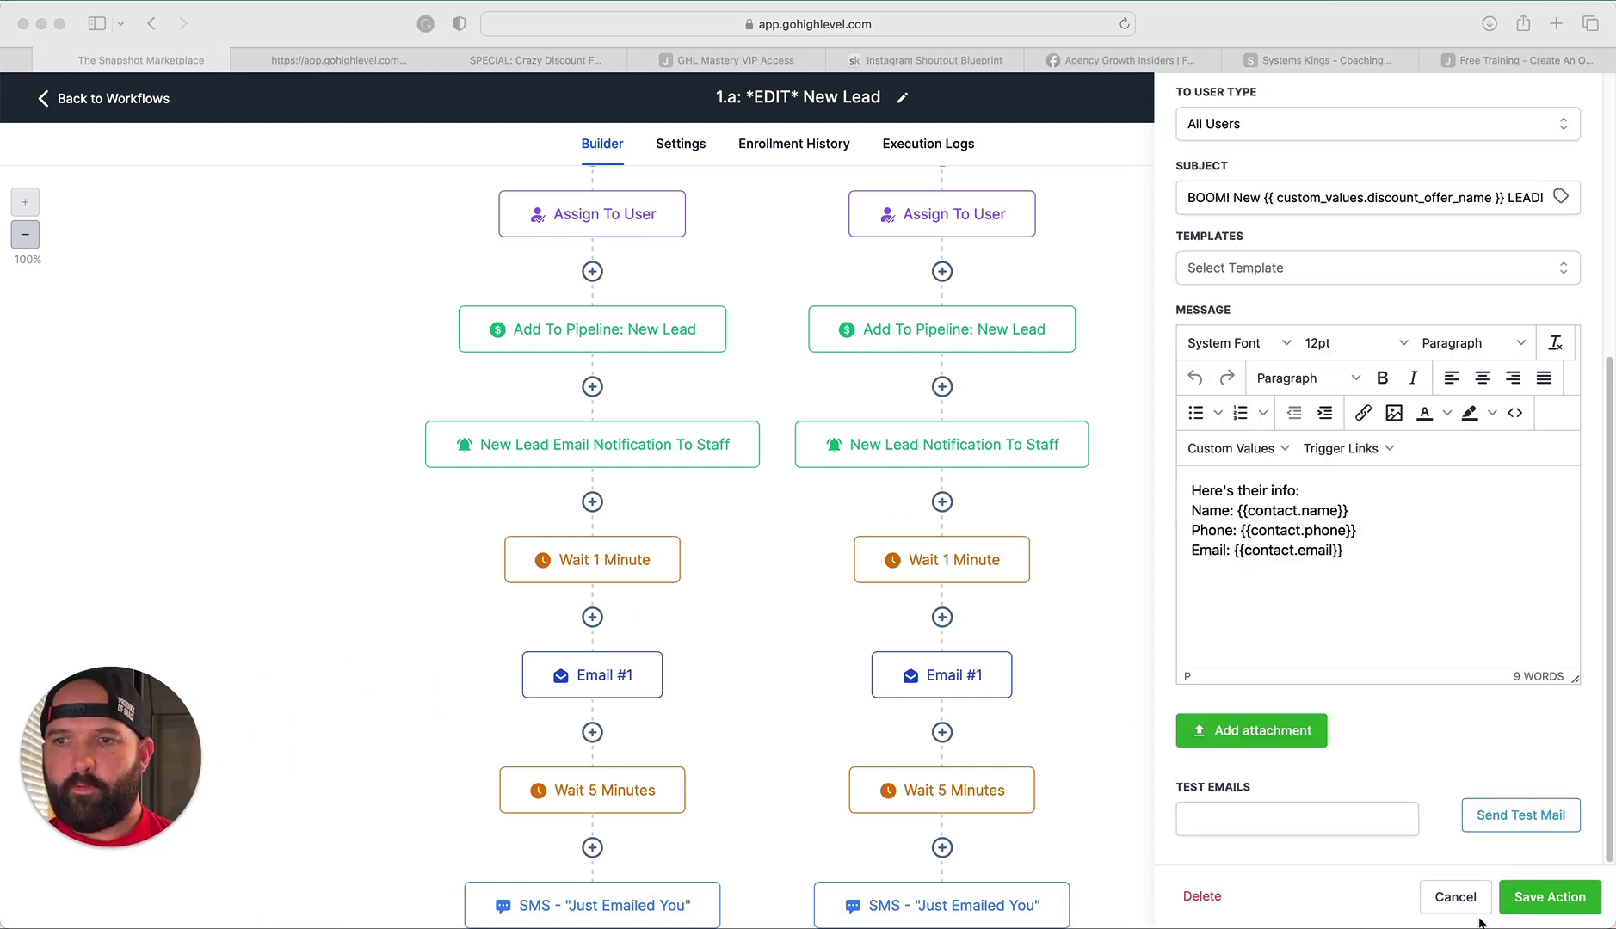
click(1455, 897)
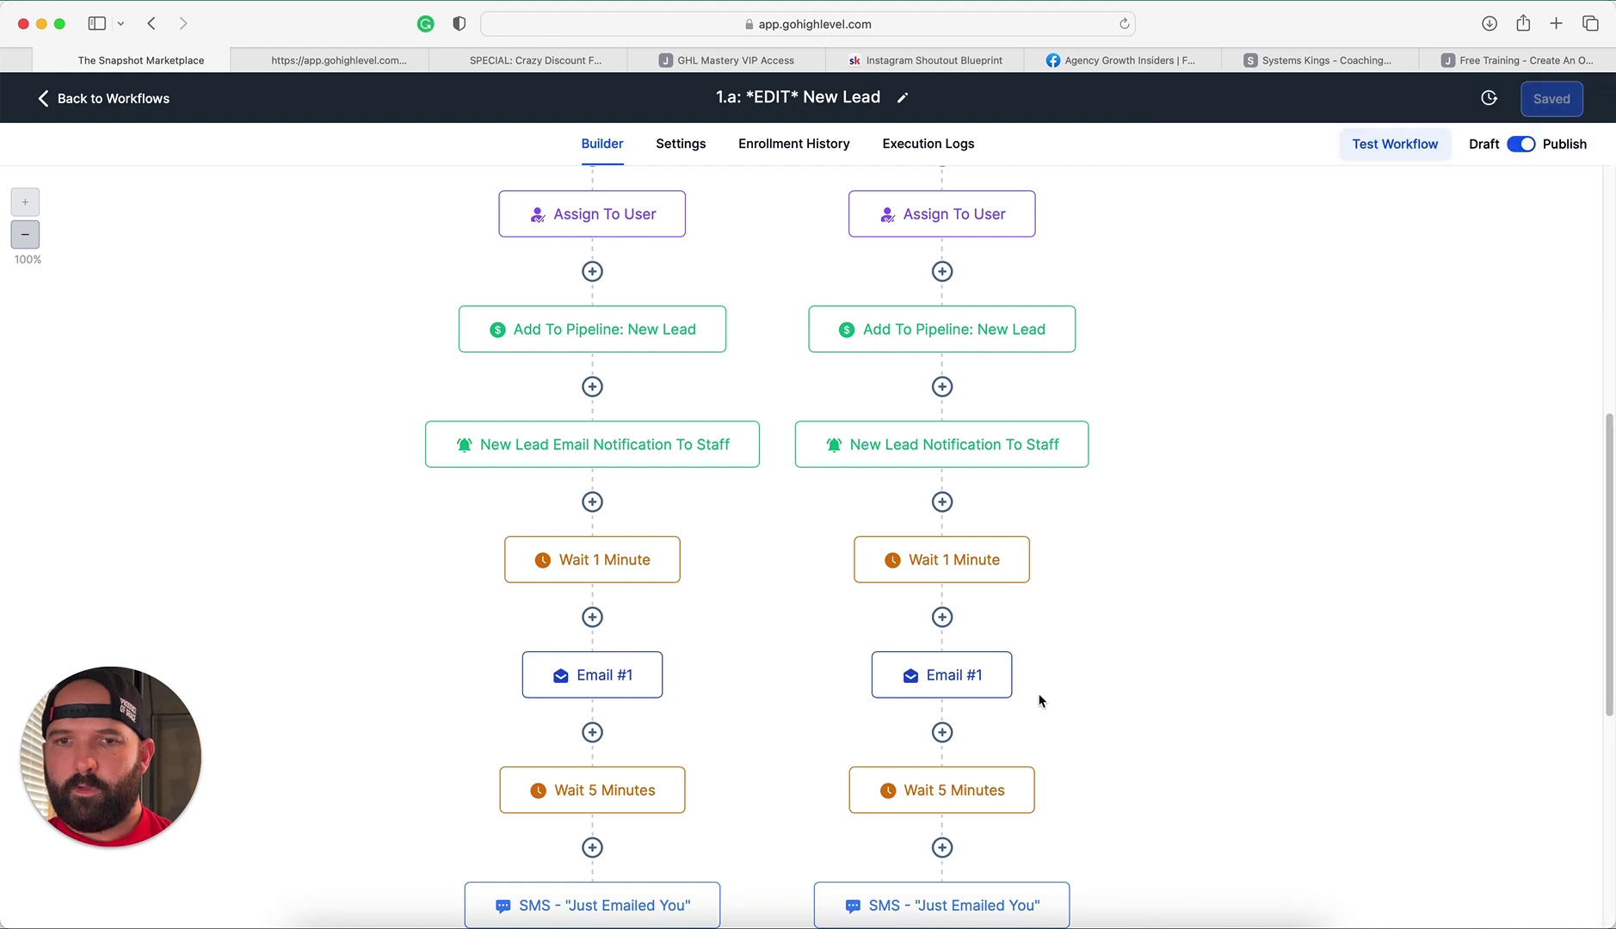
Step: Look through the Email #1, SMS - "Just Emailed You" and Email #2 actions, then return to the workflow list
click(616, 675)
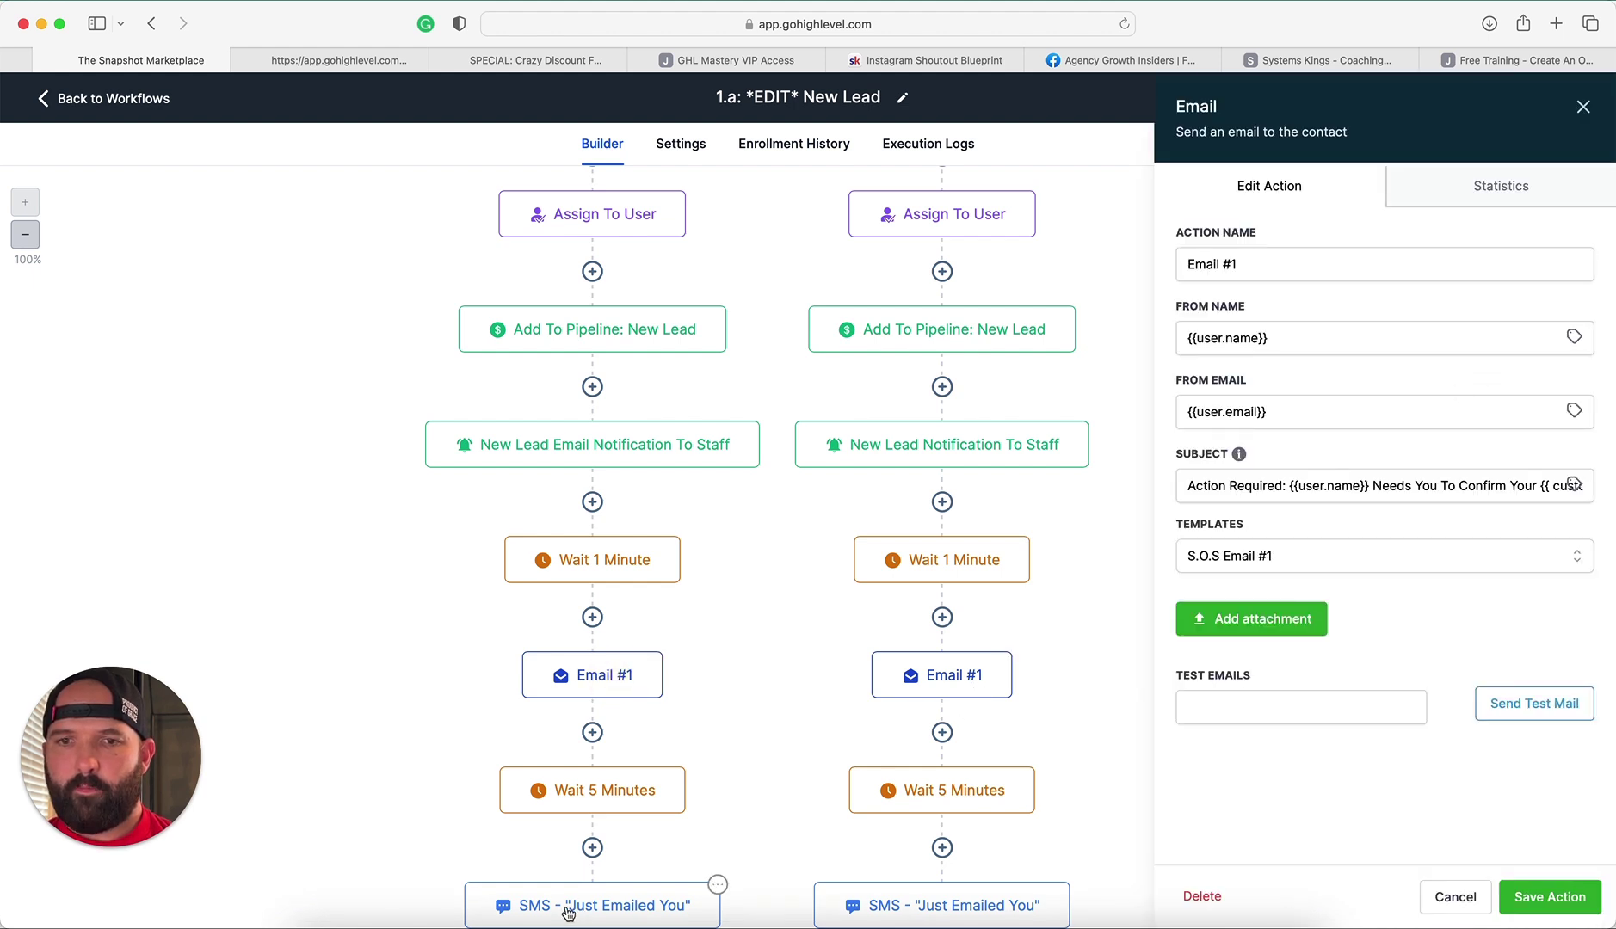
scroll(572, 907, down, 5)
click(646, 619)
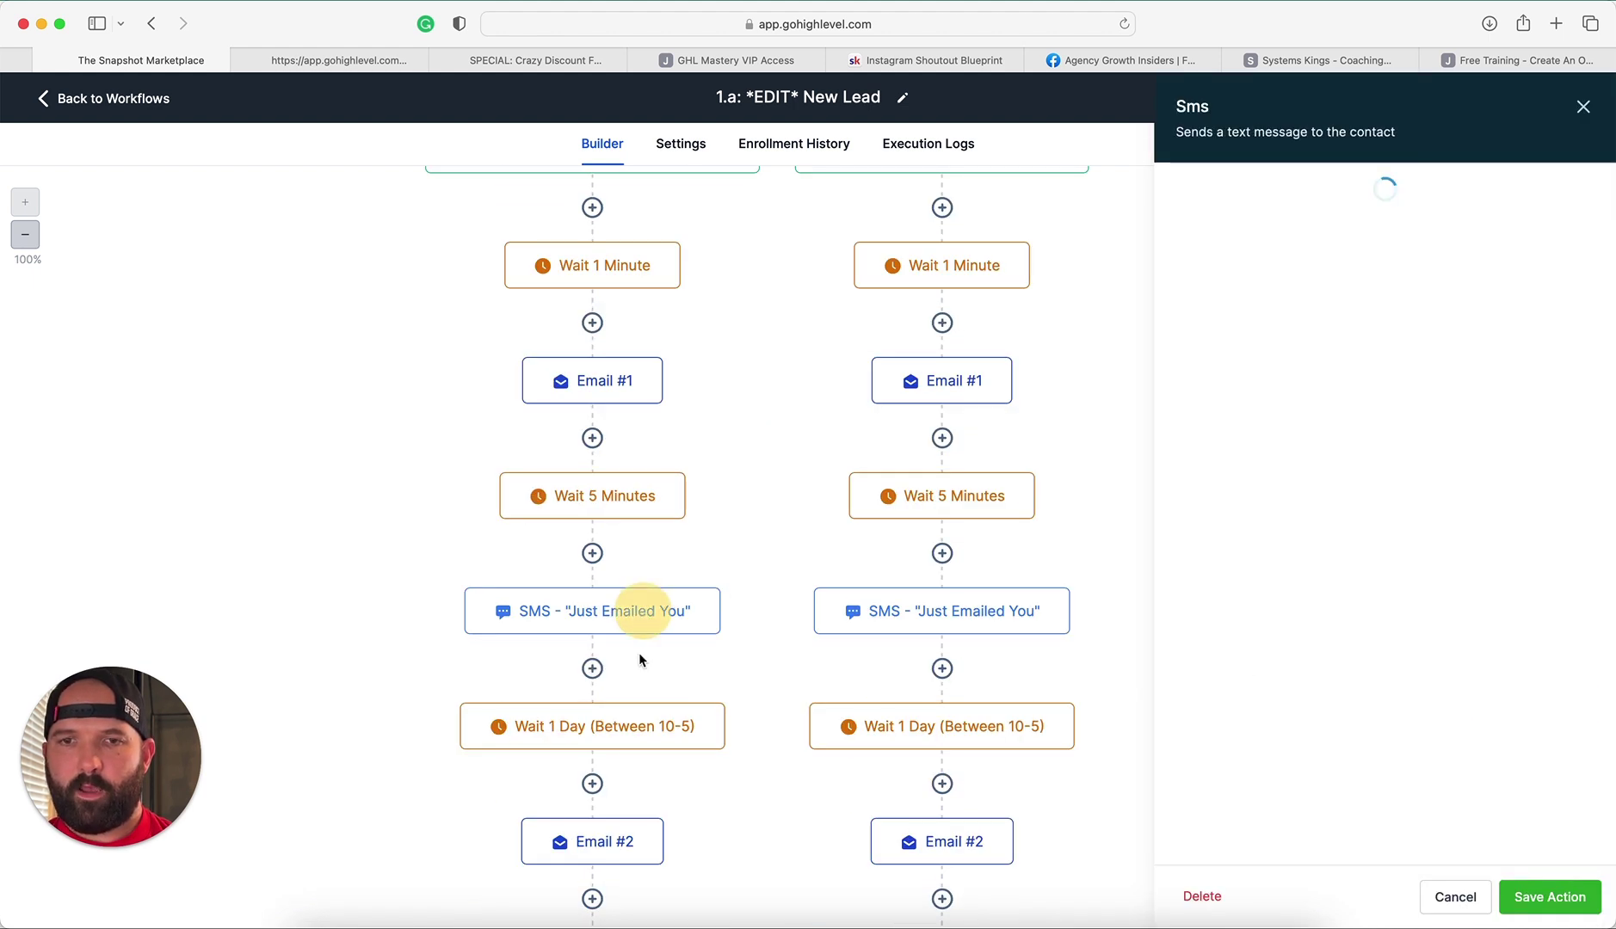
click(607, 845)
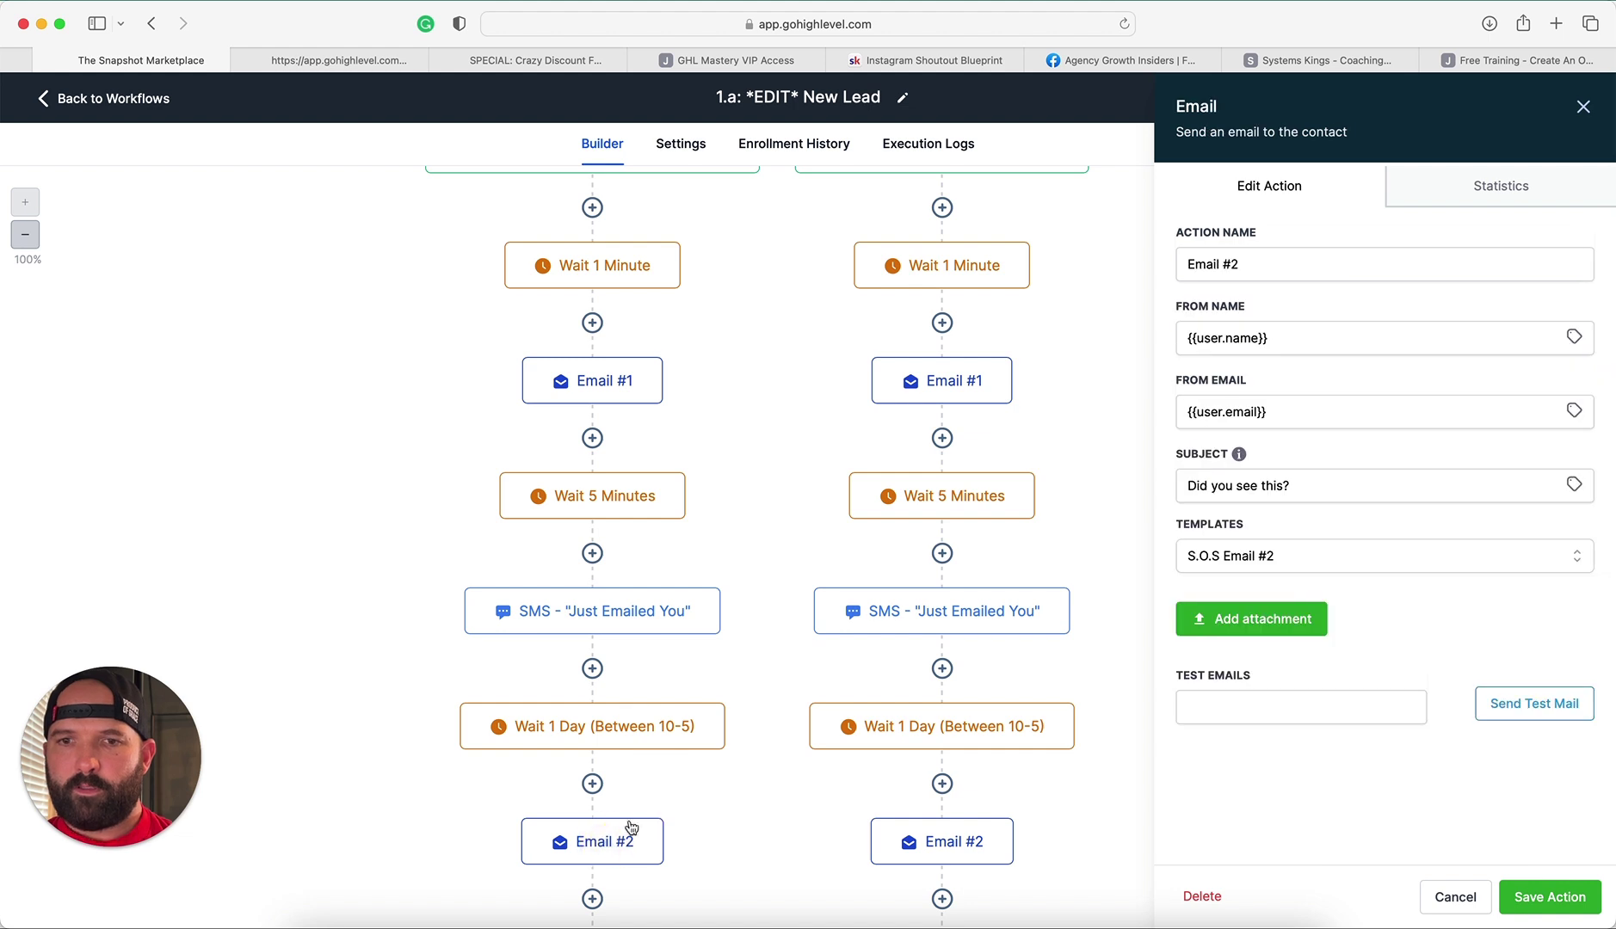
scroll(632, 826, down, 1)
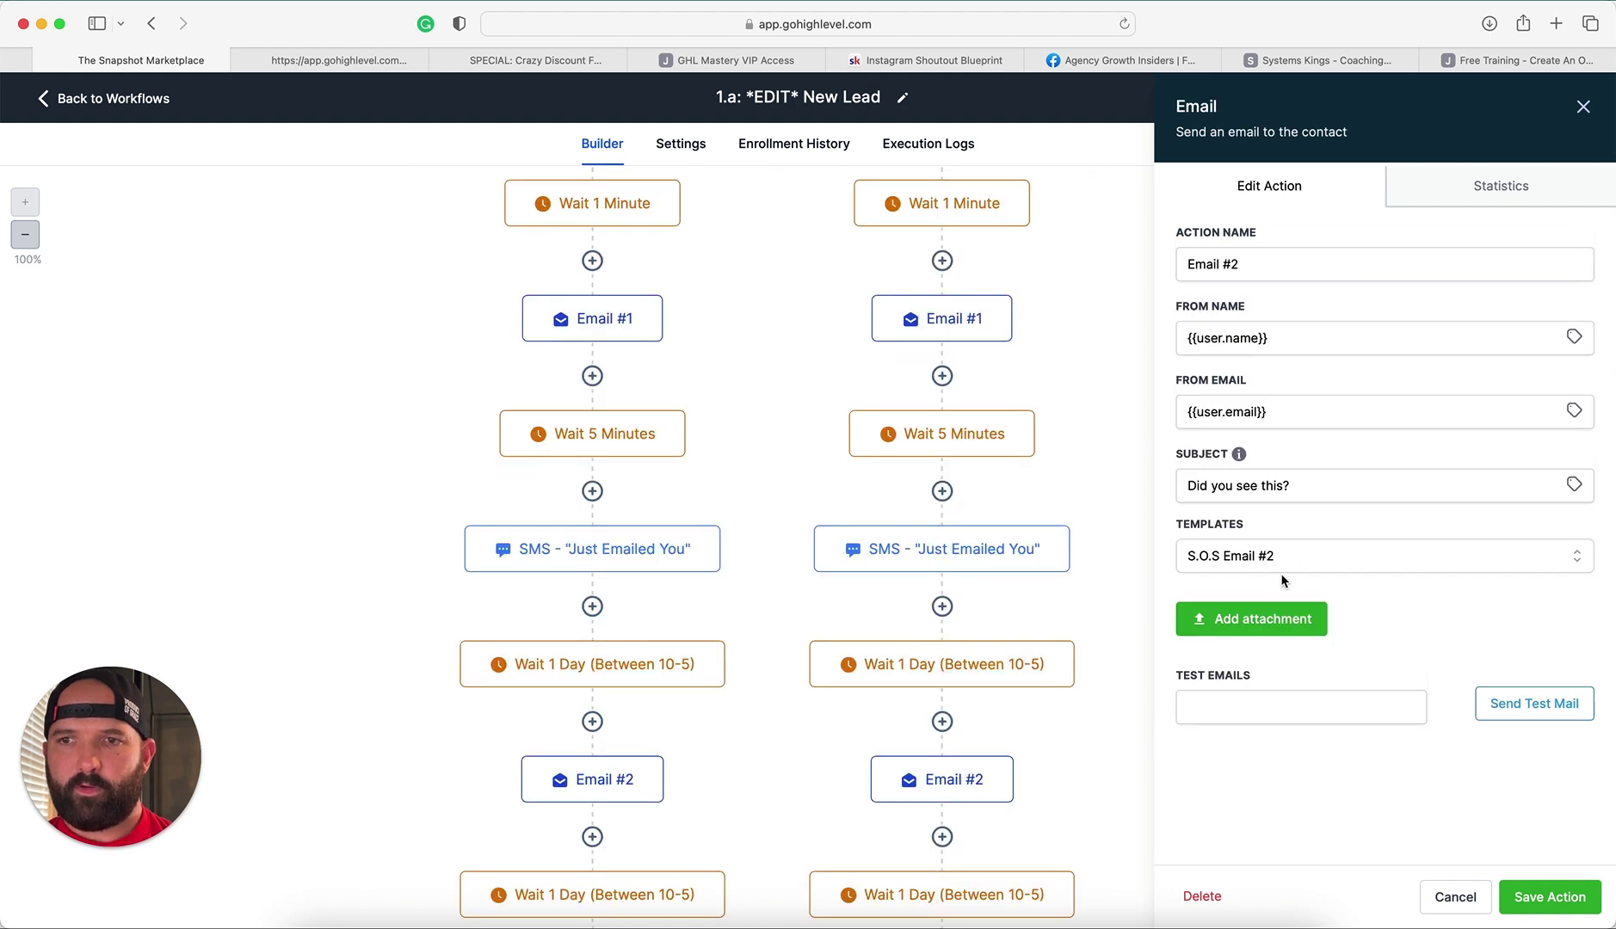
click(1445, 897)
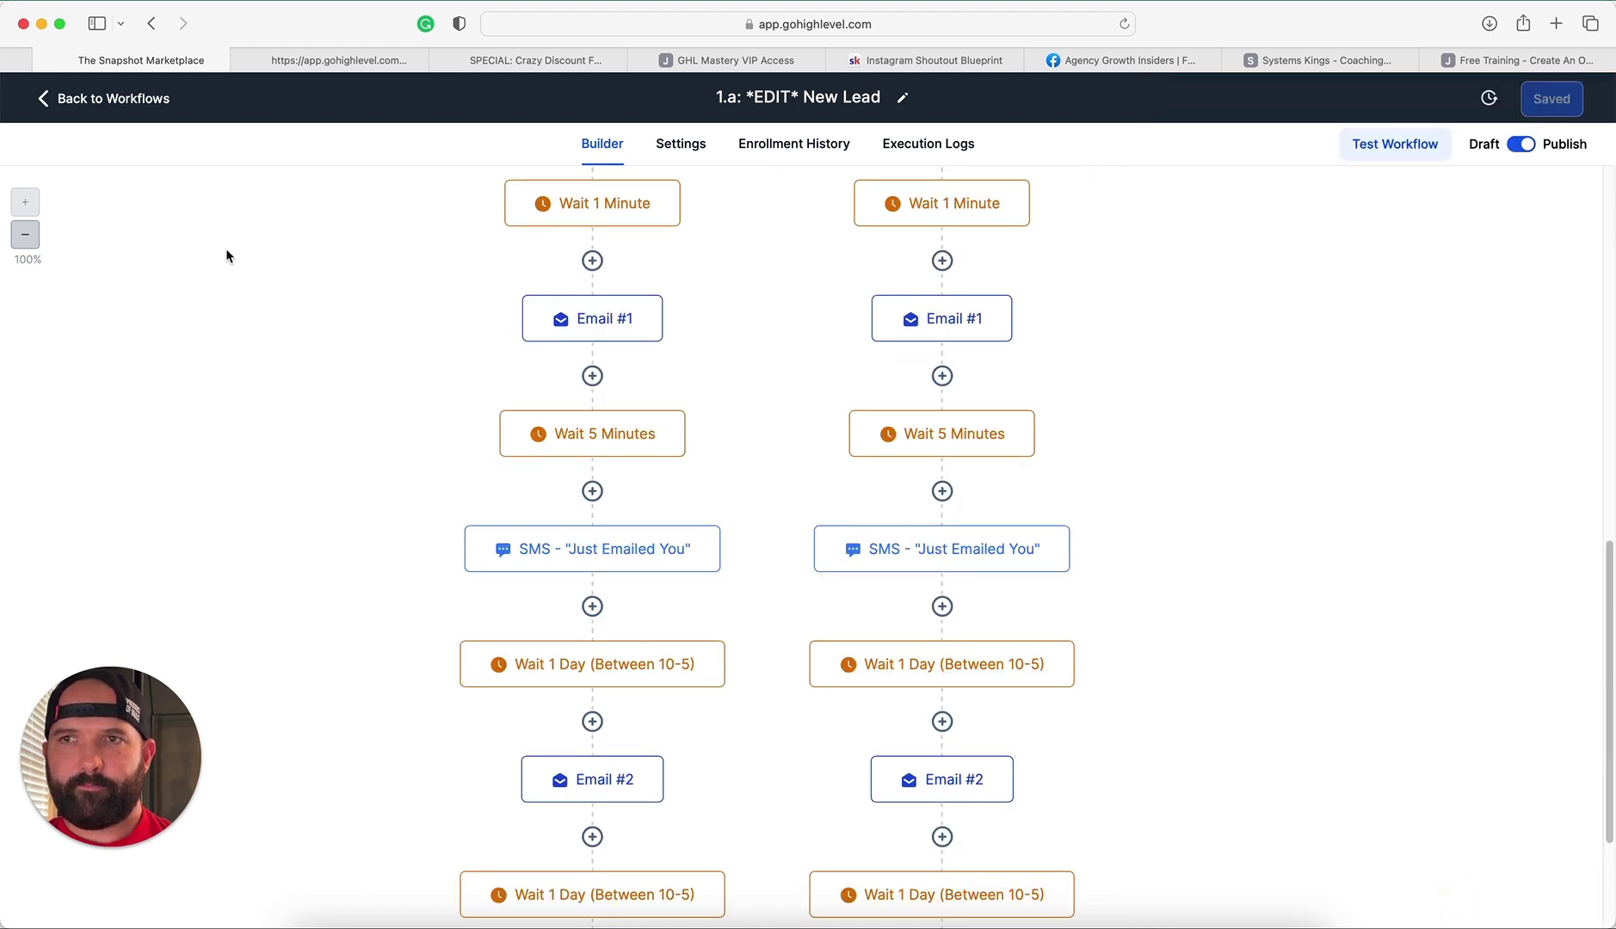
click(74, 98)
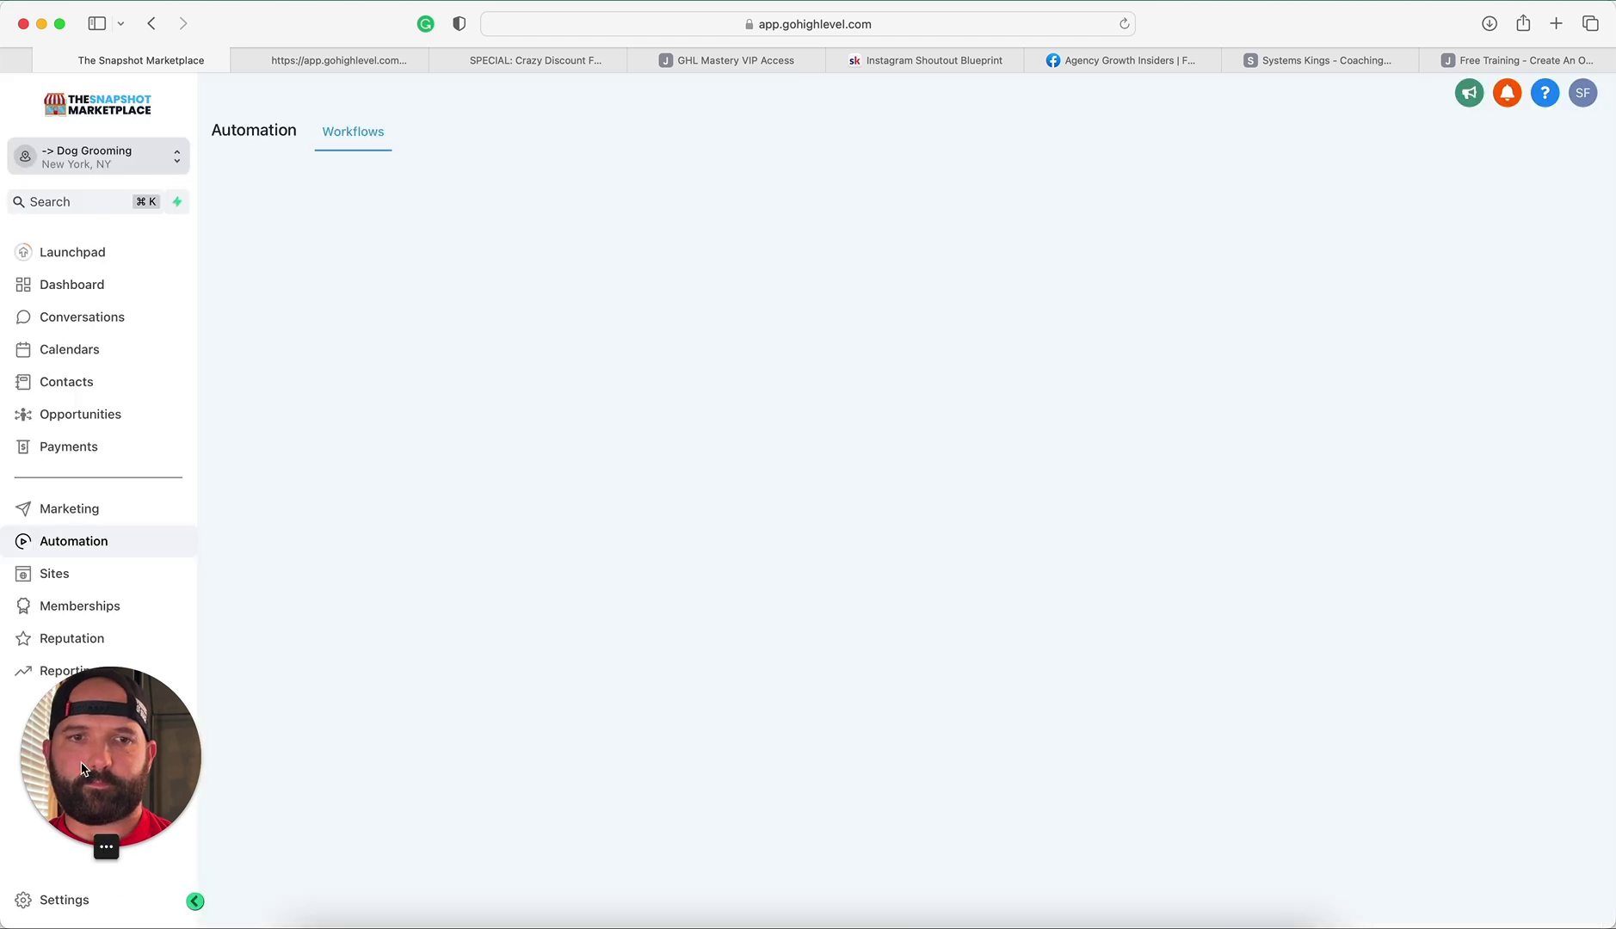
Step: Open the Holiday Text Flow workflow, view all its monthly holiday branches at 40% zoom, and return to the workflow list
drag(146, 775, 1461, 839)
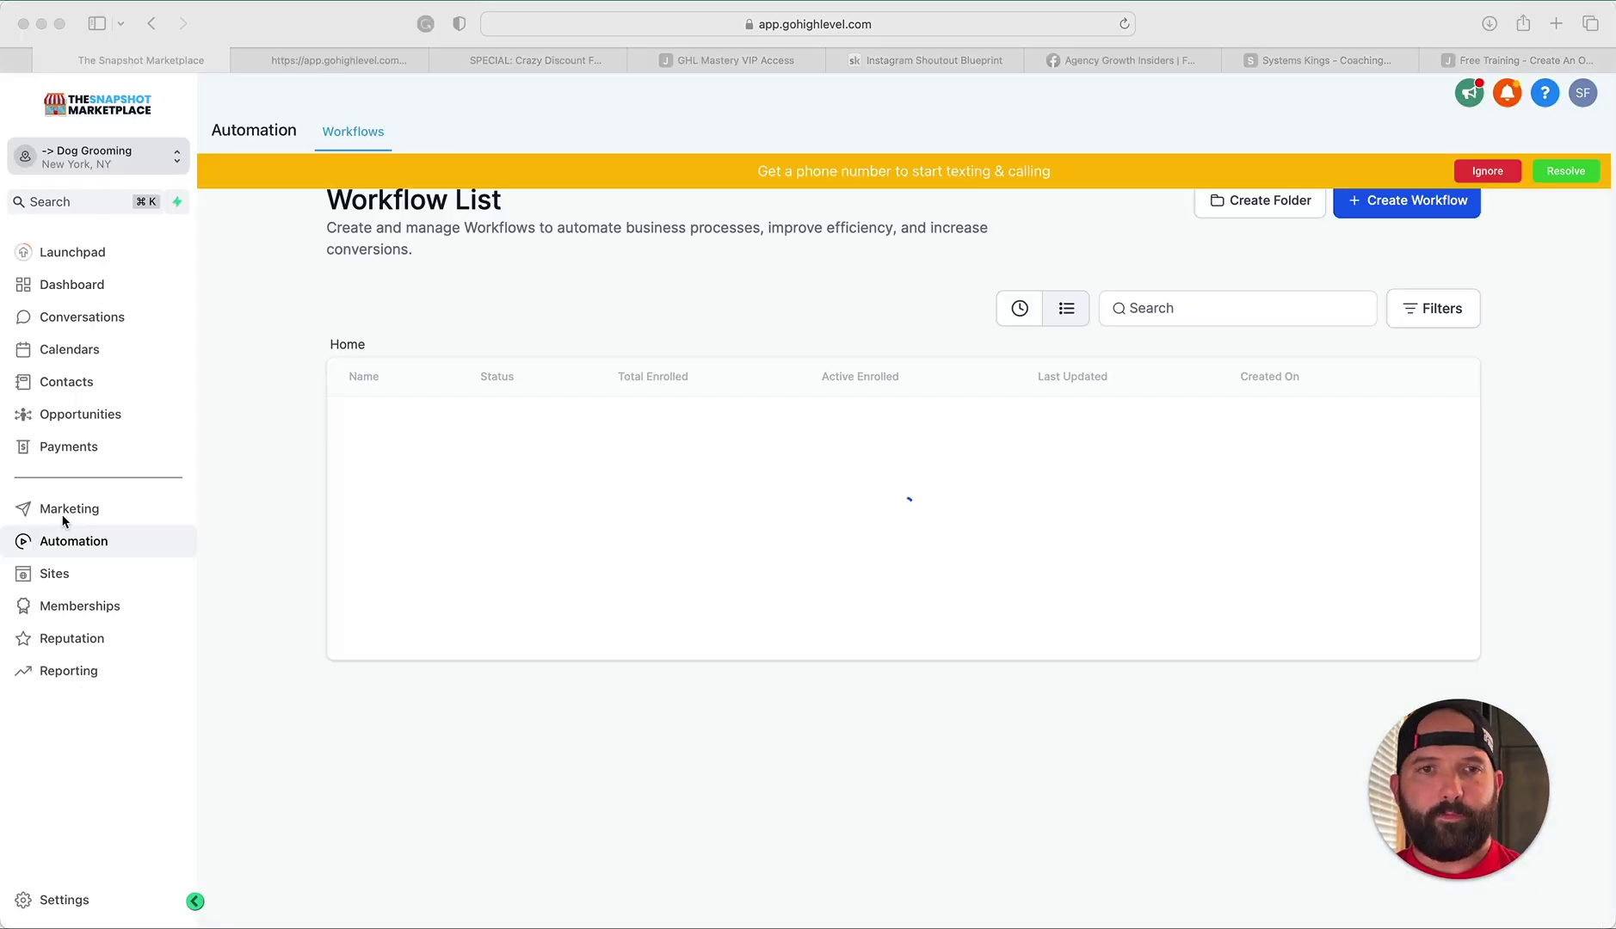
scroll(559, 622, down, 5)
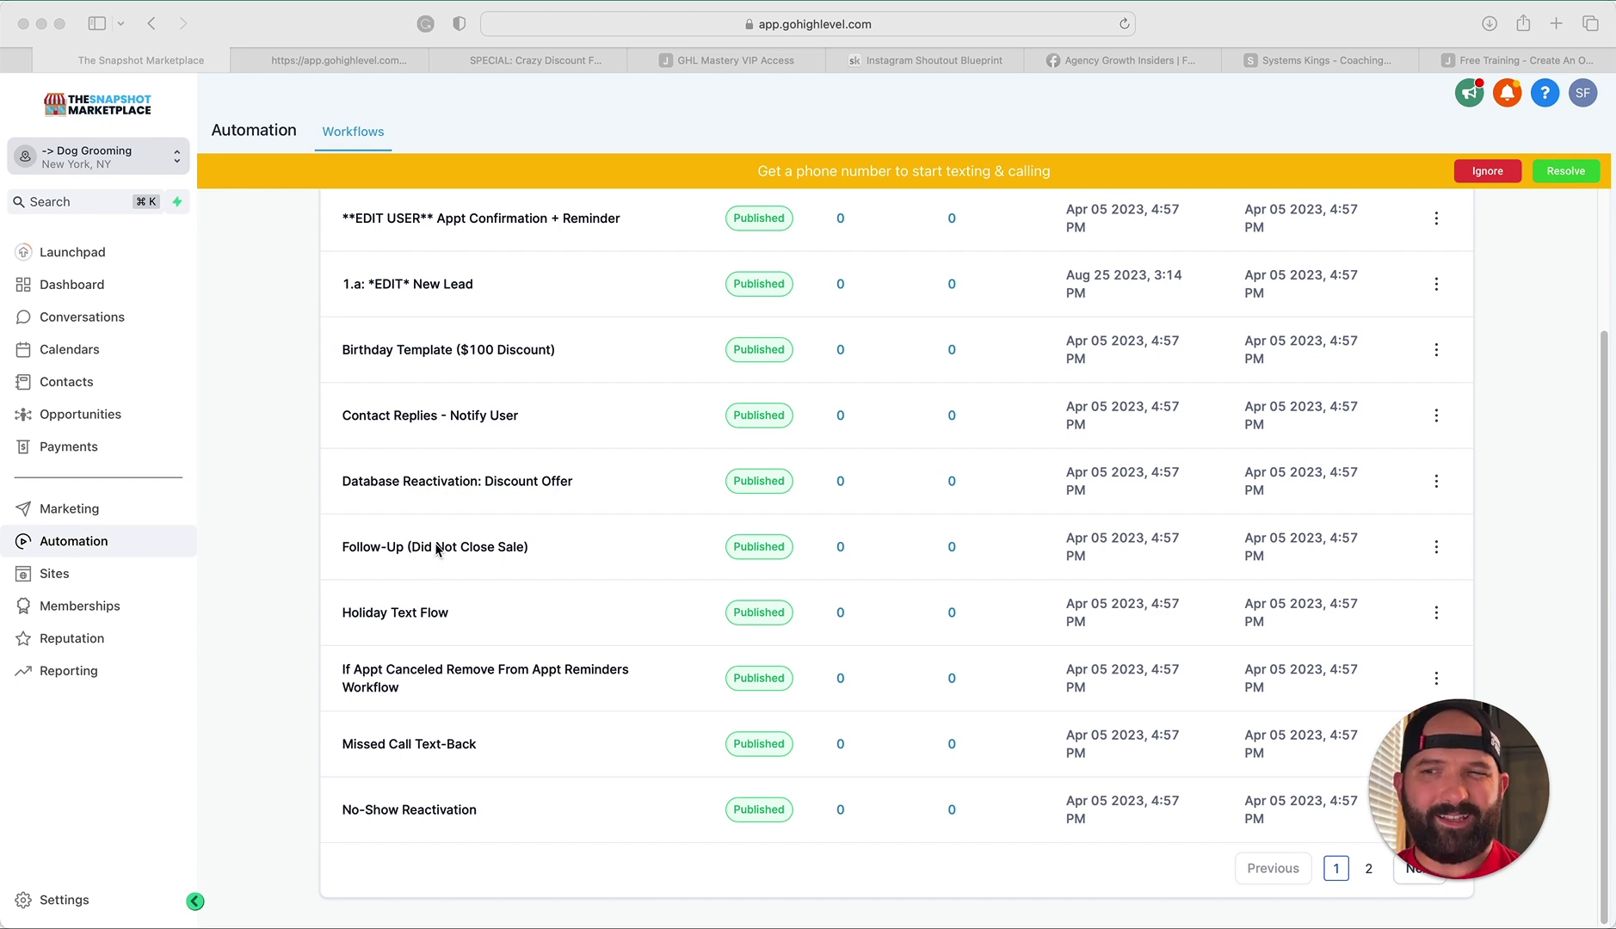
click(398, 613)
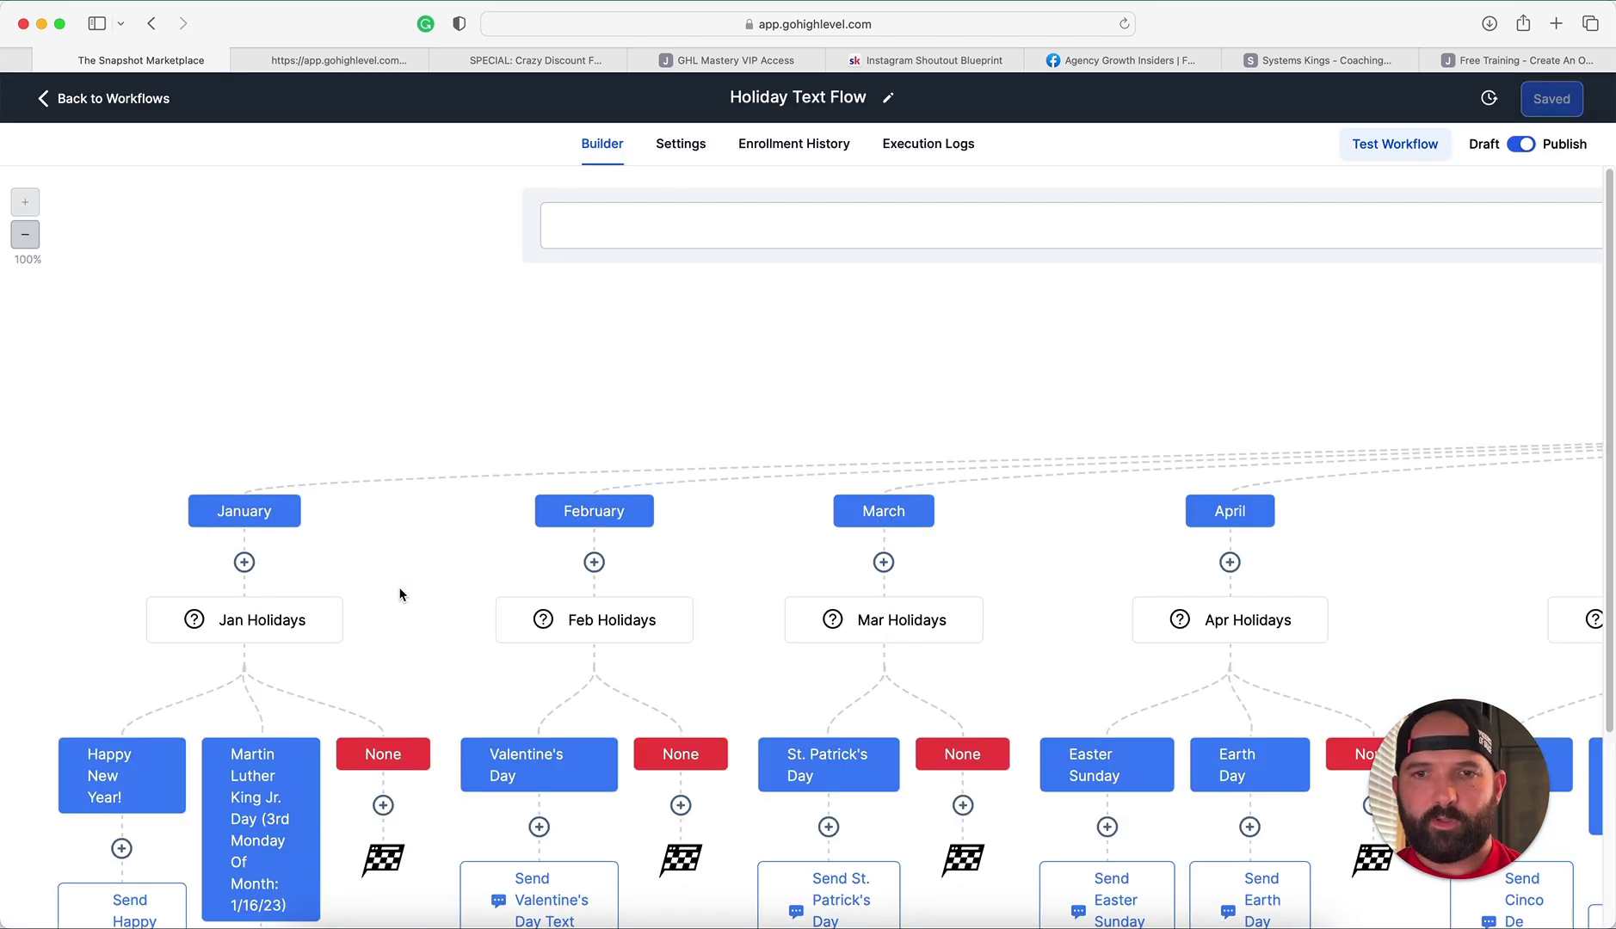
click(24, 234)
click(24, 234)
click(24, 234)
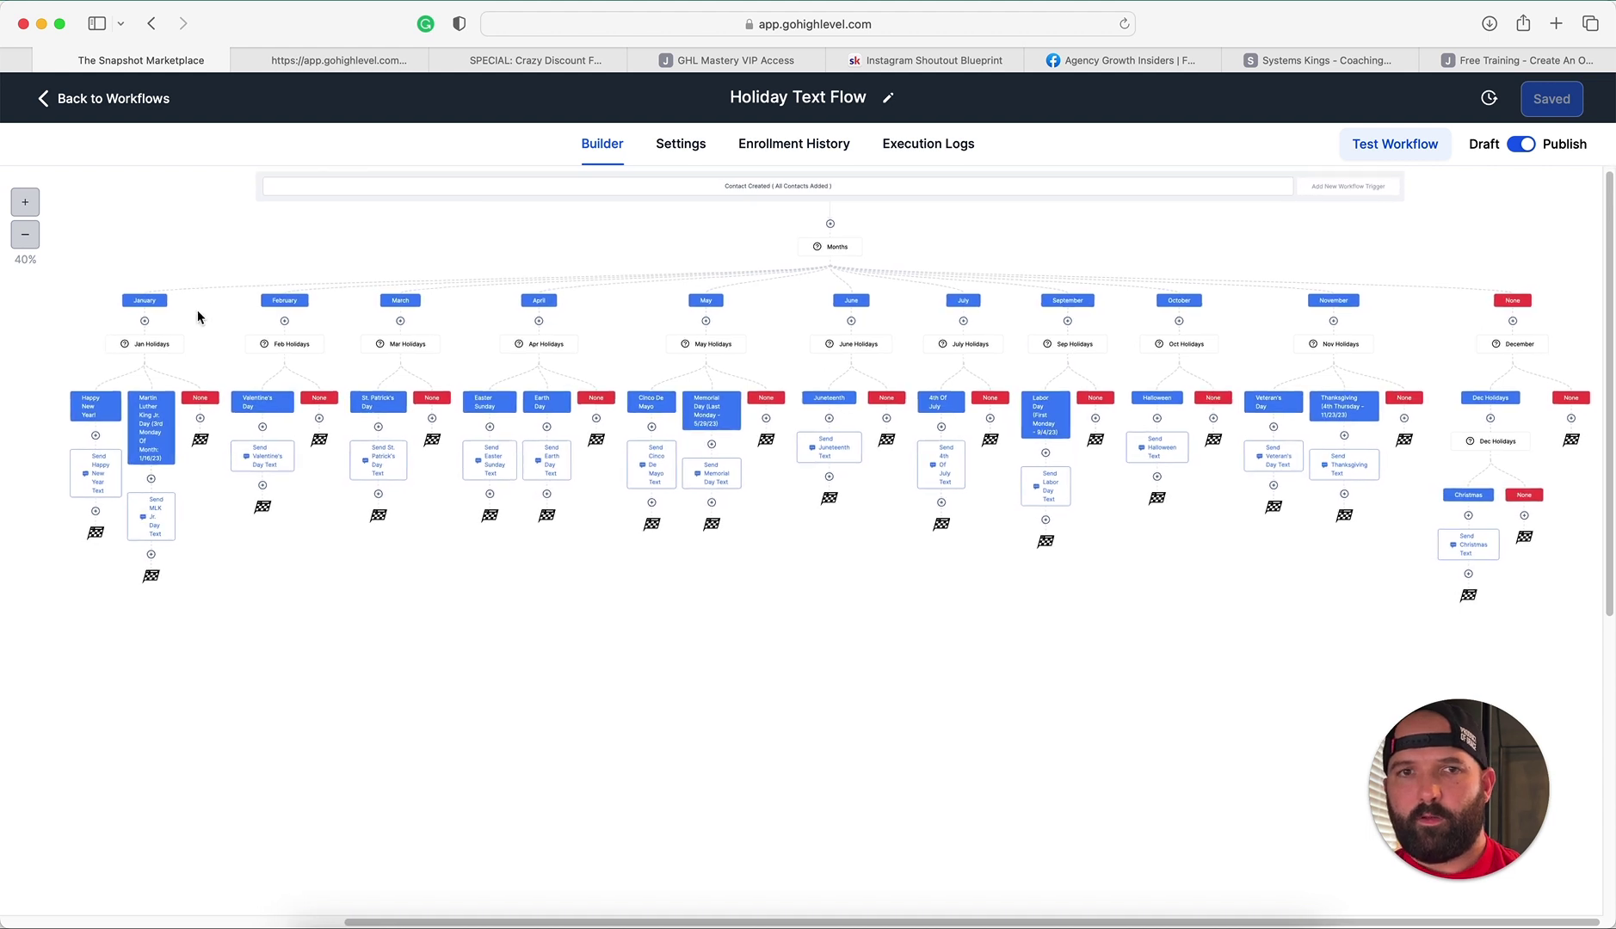
scroll(197, 309, left, 3)
click(101, 104)
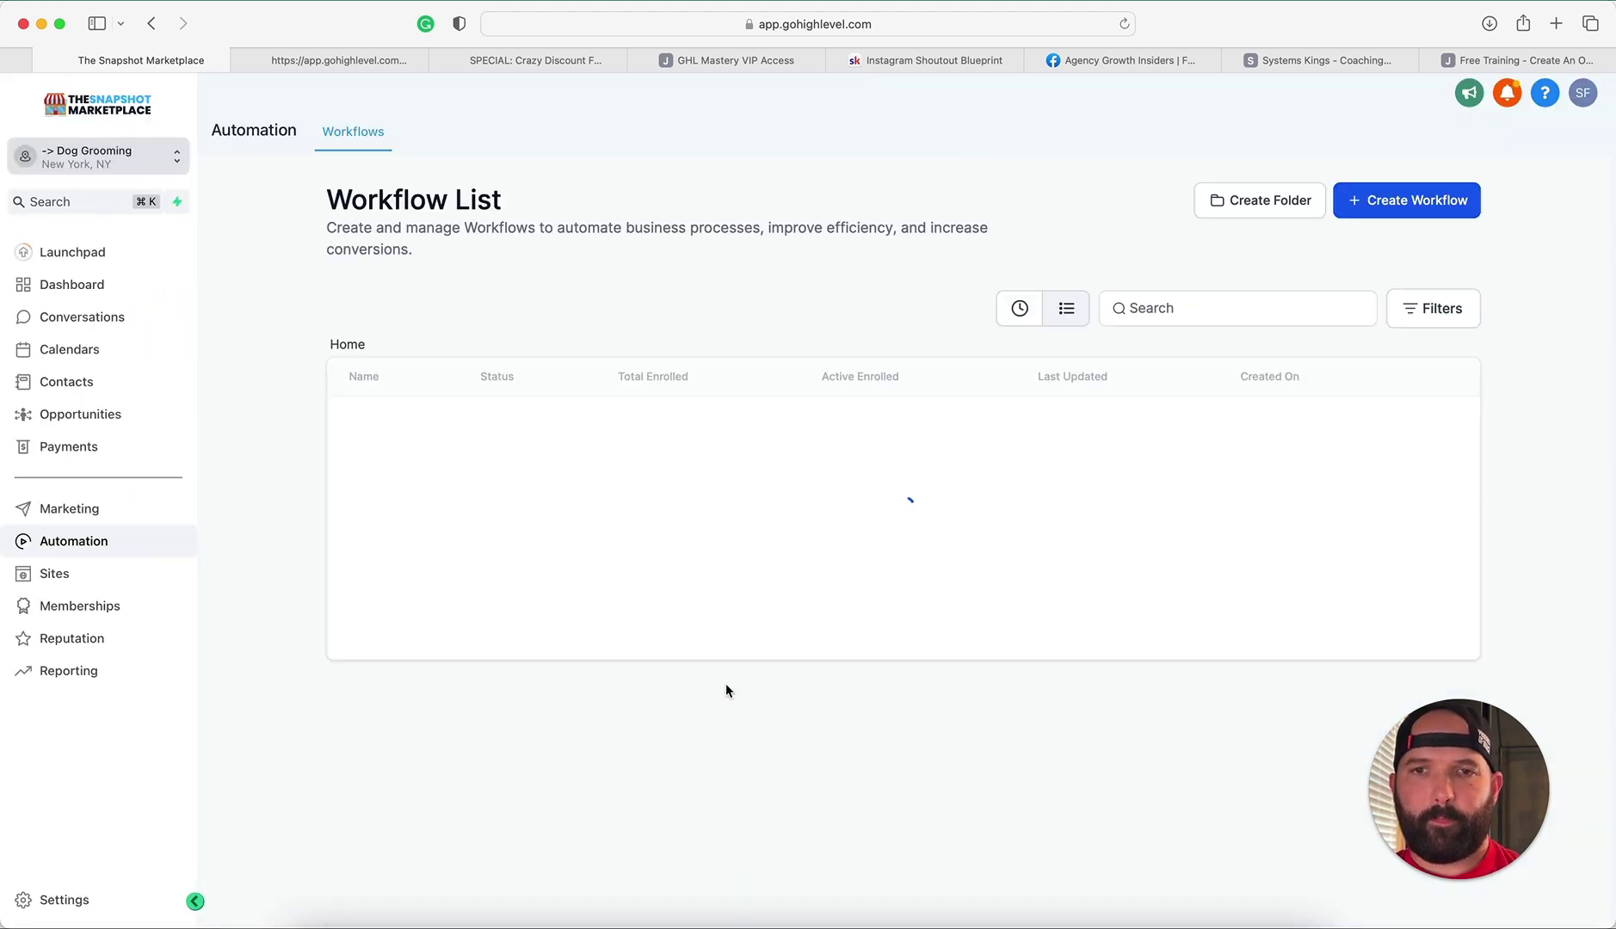
Step: Show the second page of workflows in the Dog Grooming Snapshot Automations folder
scroll(688, 697, down, 5)
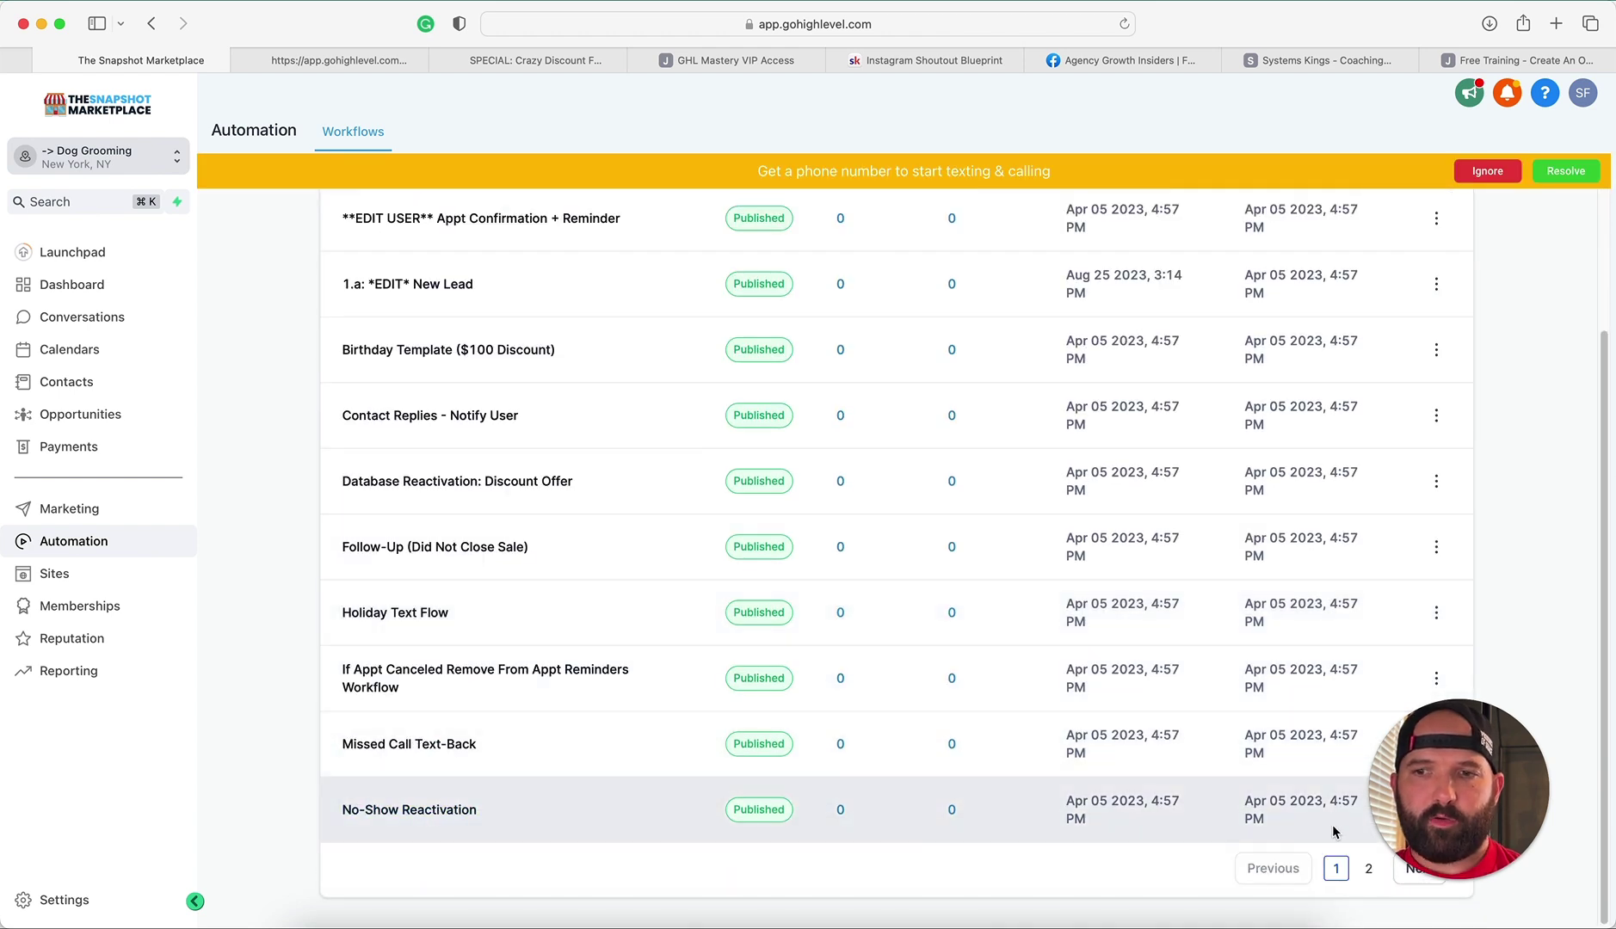
click(1371, 872)
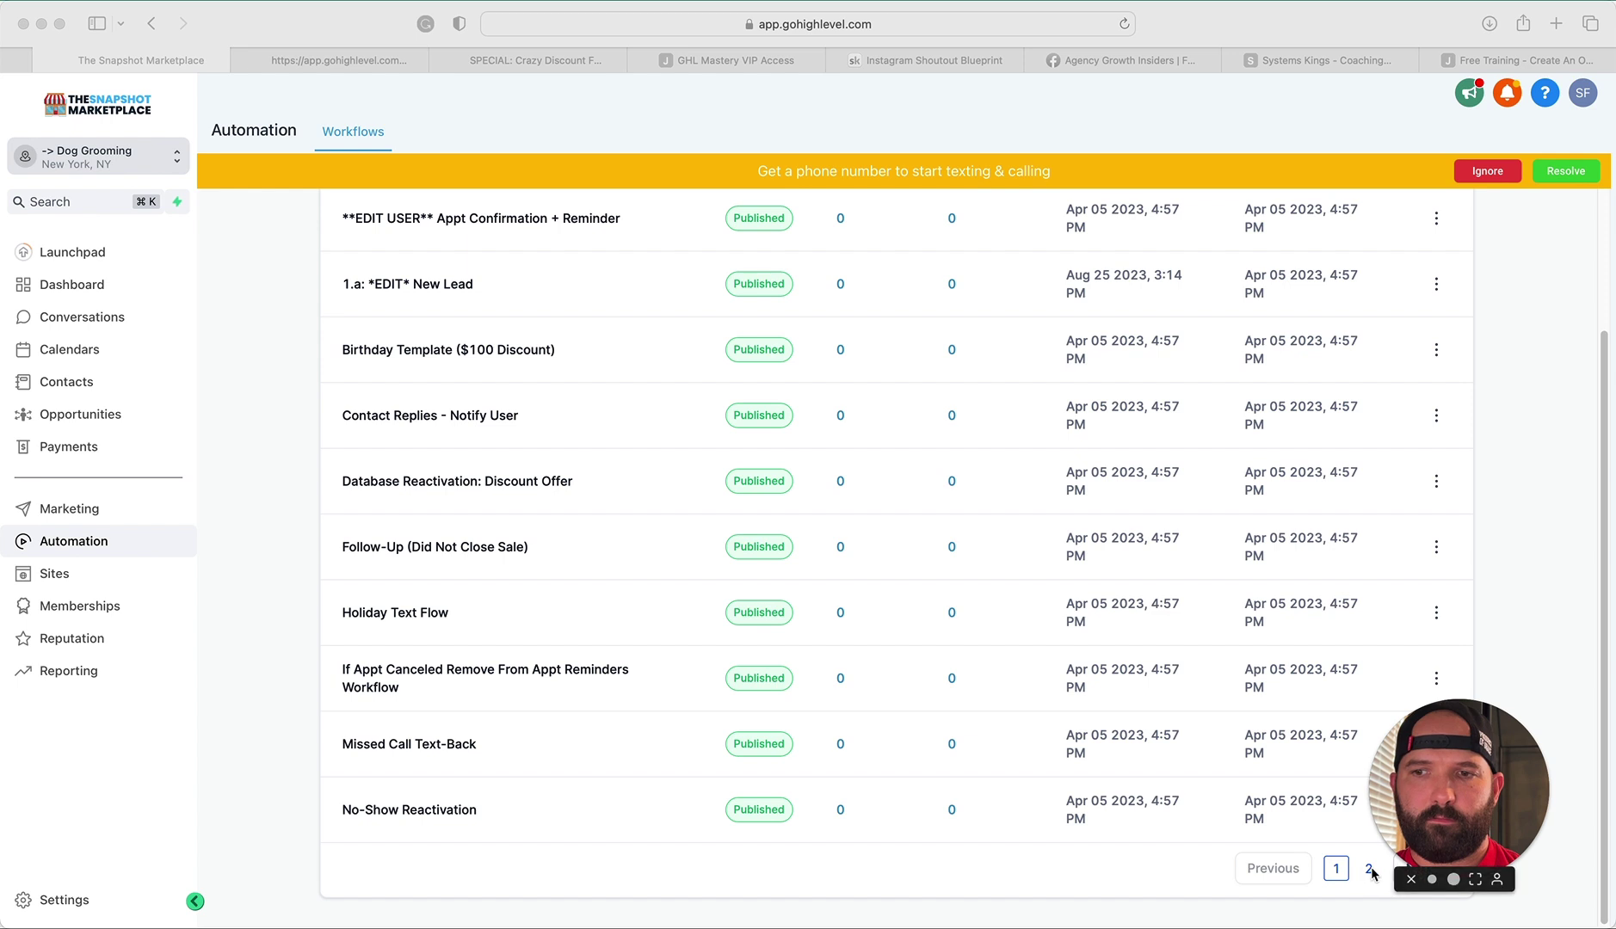
click(1371, 873)
drag(1435, 781, 138, 723)
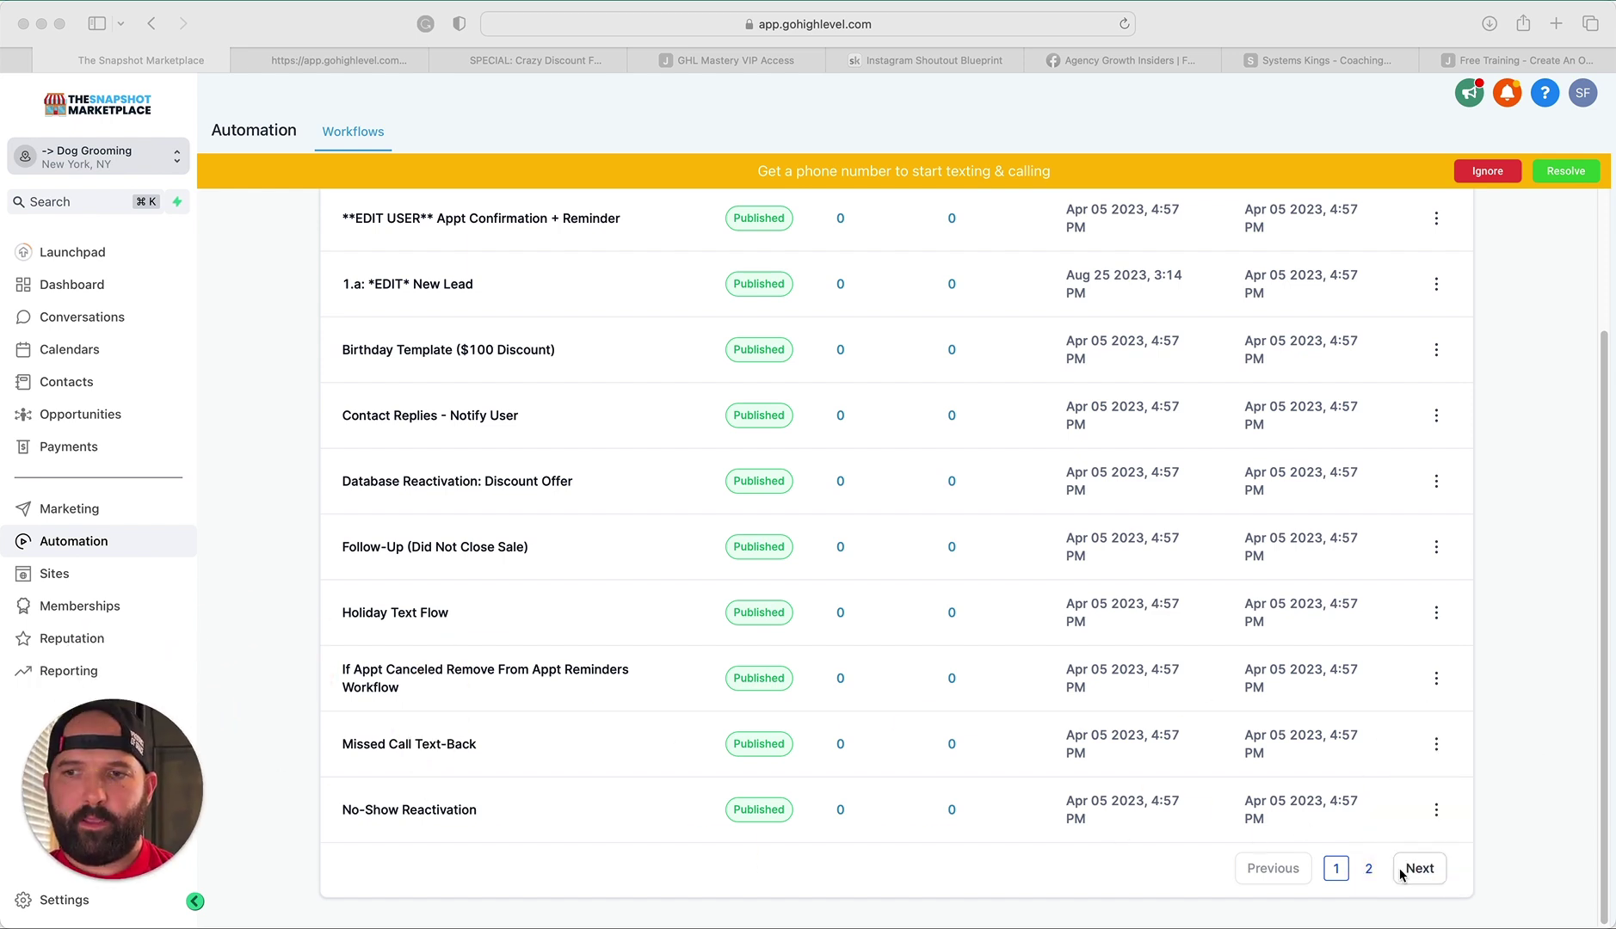
click(1370, 871)
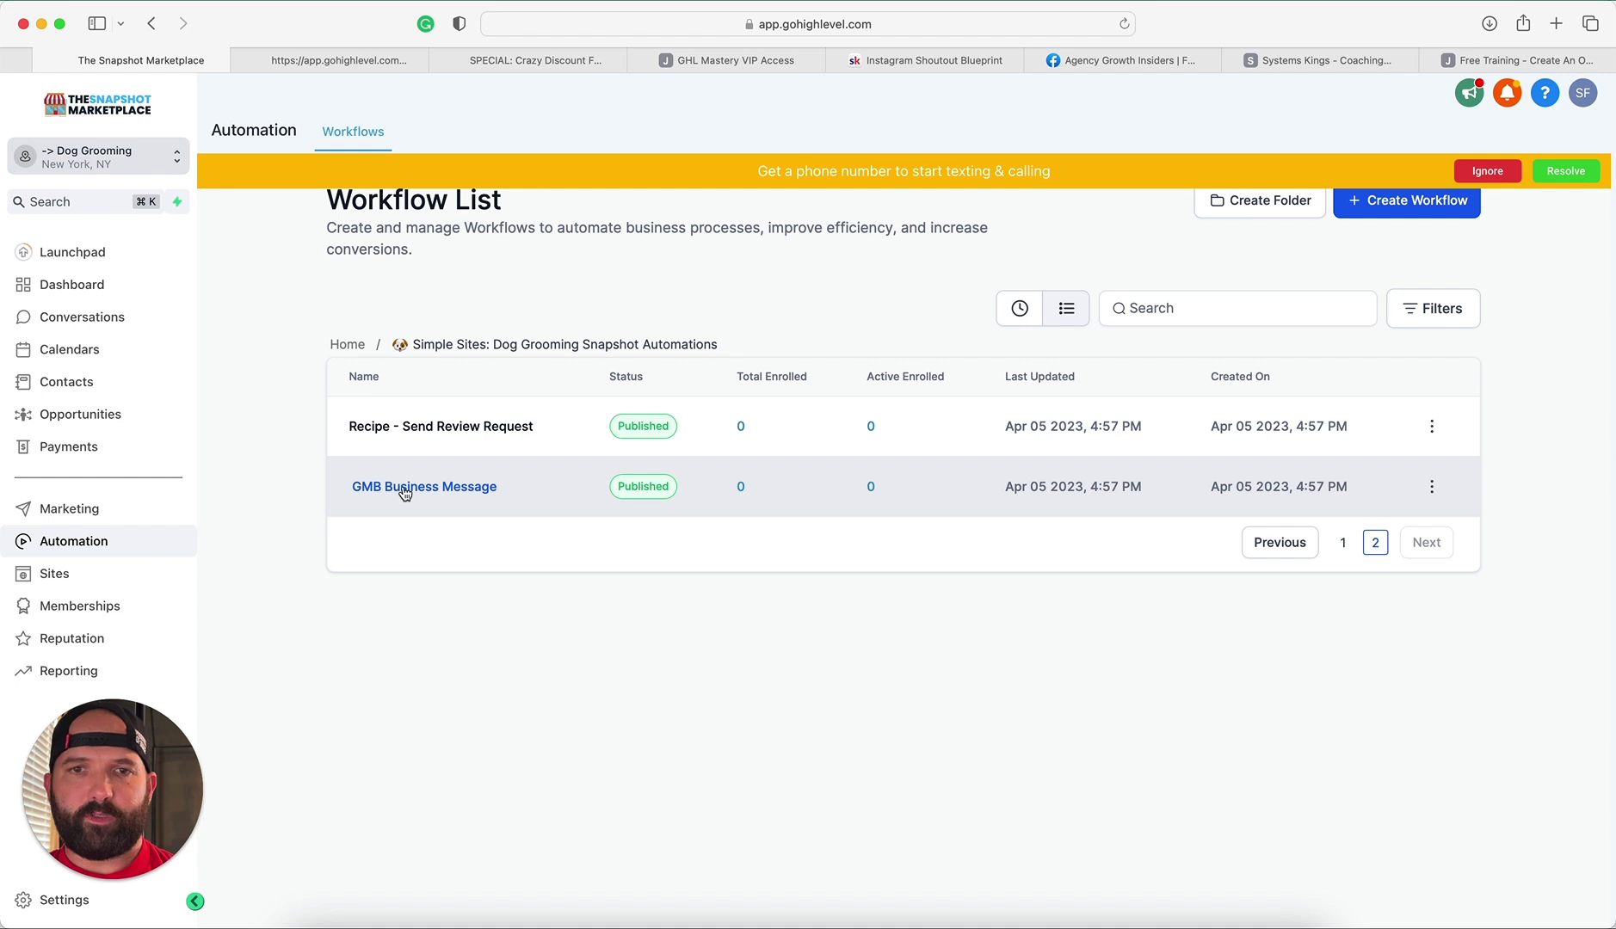
mouse_move(83, 816)
mouse_down()
mouse_move(169, 814)
mouse_move(80, 819)
mouse_up()
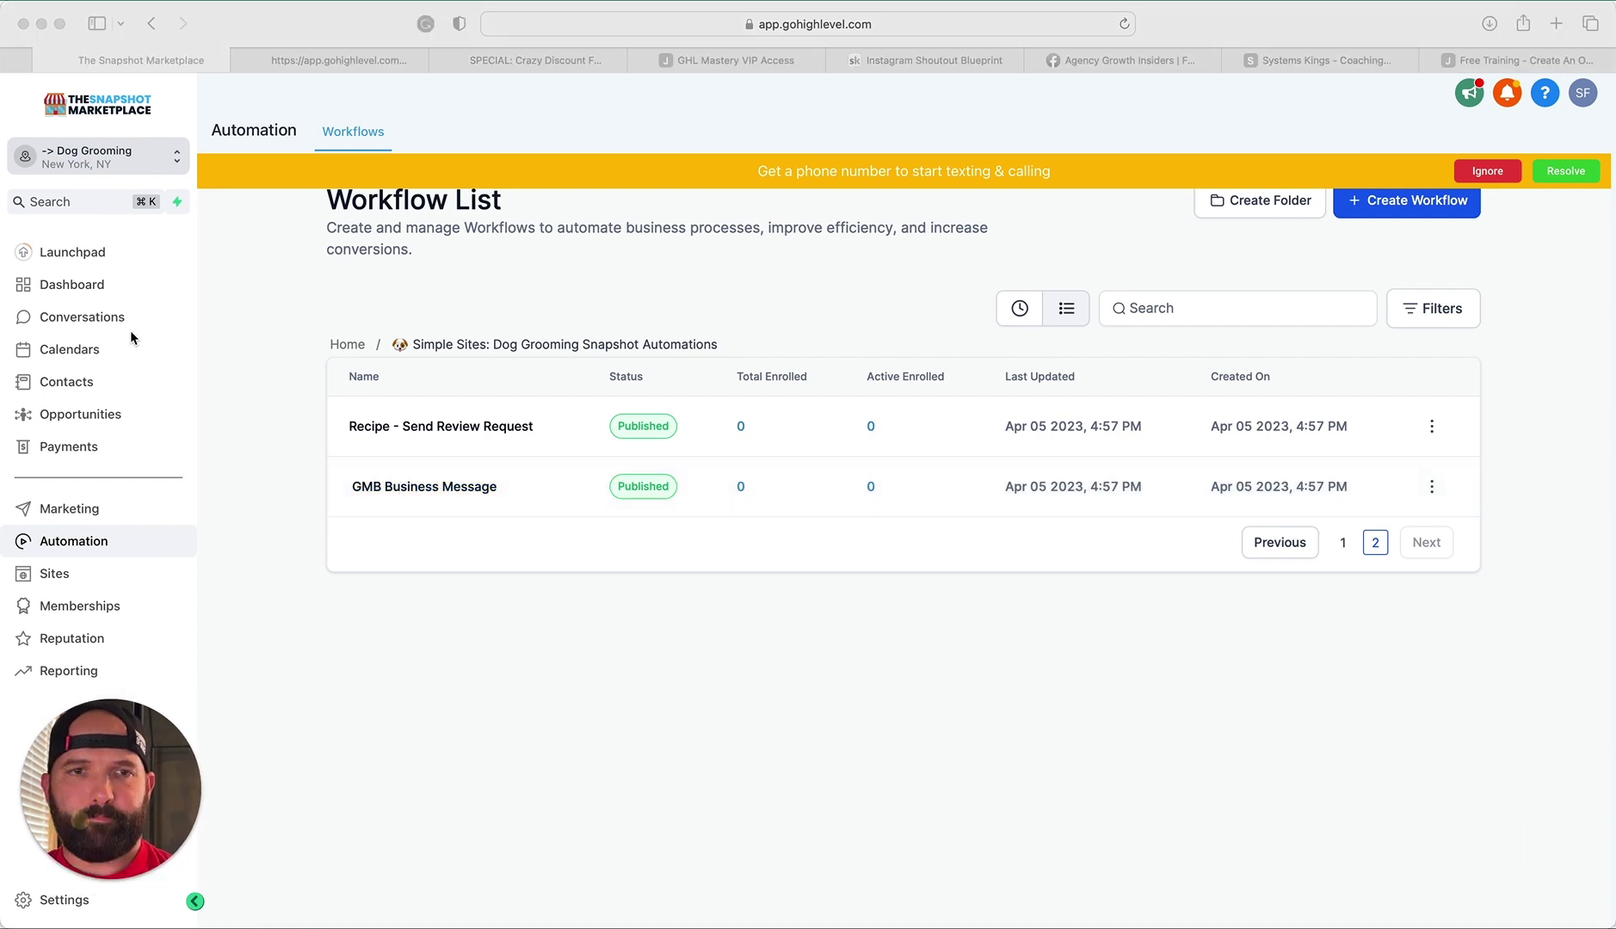
Step: Show the snapshot's email templates in the marketing area
click(62, 514)
click(66, 514)
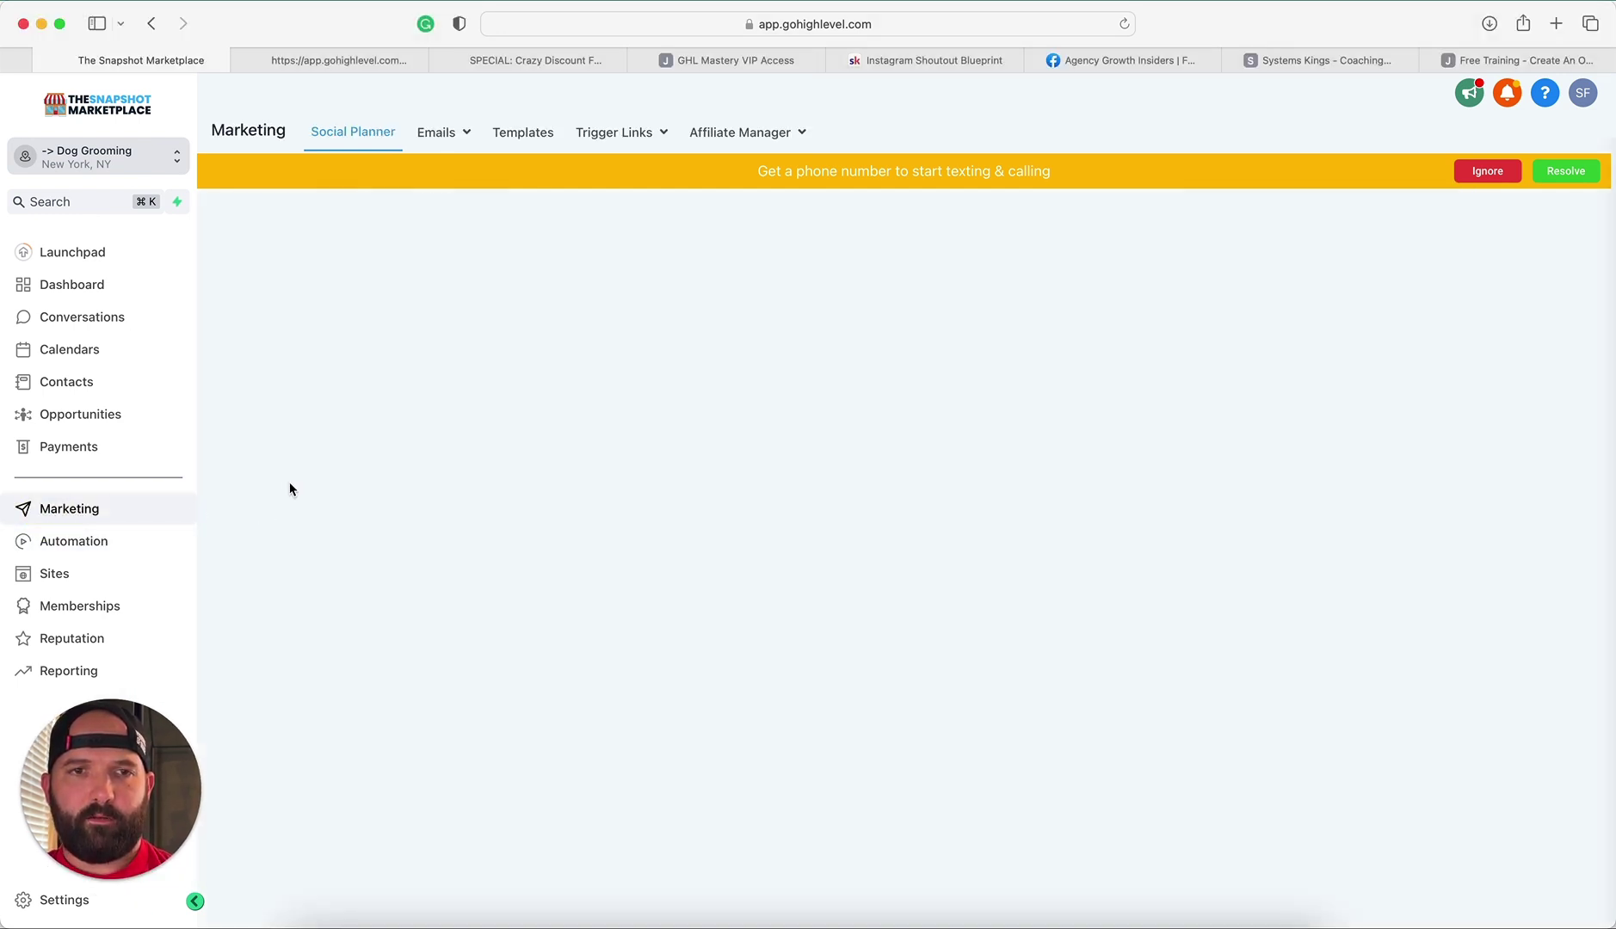
click(445, 134)
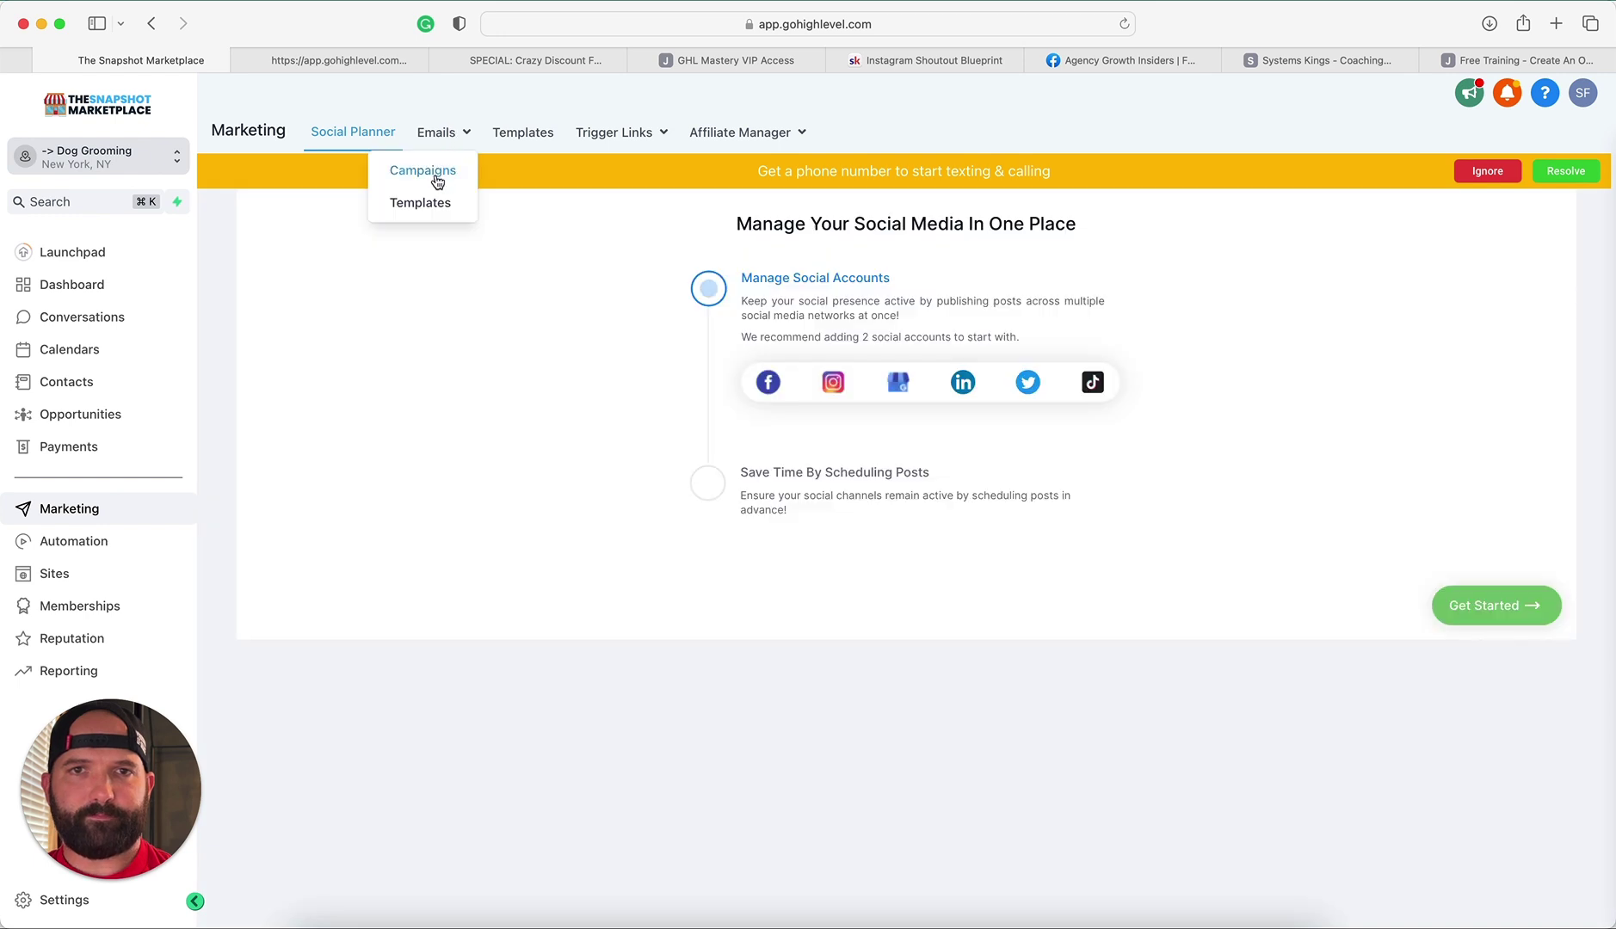
click(421, 217)
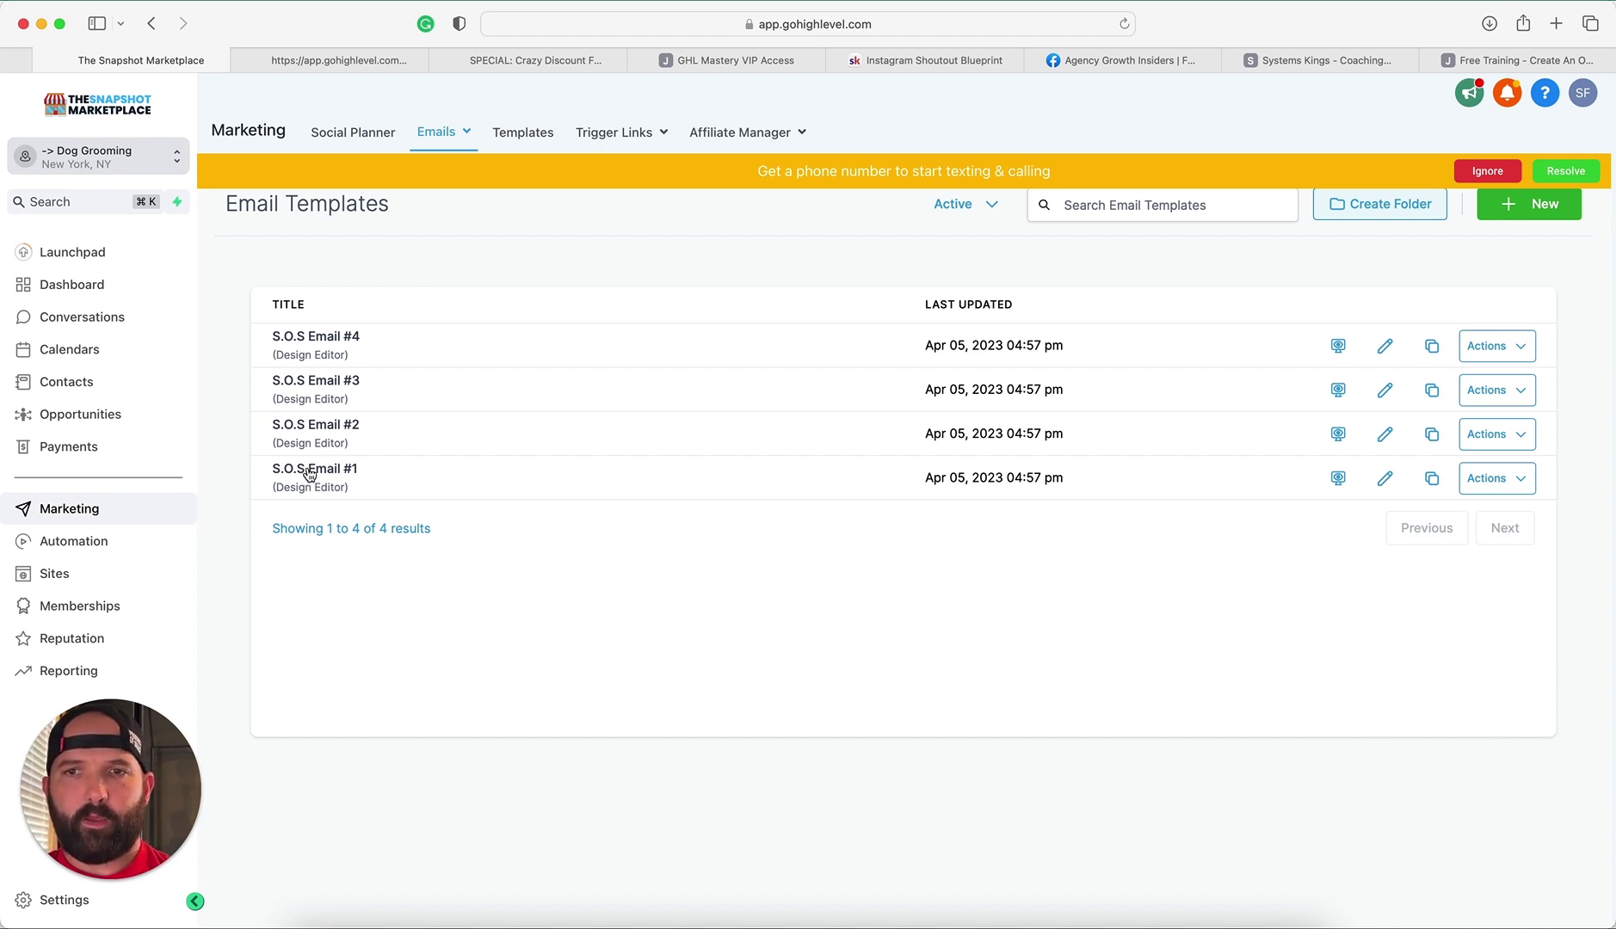
Step: Open the S.O.S Email #1 template, review its text and custom values, and return to the email template list
click(310, 471)
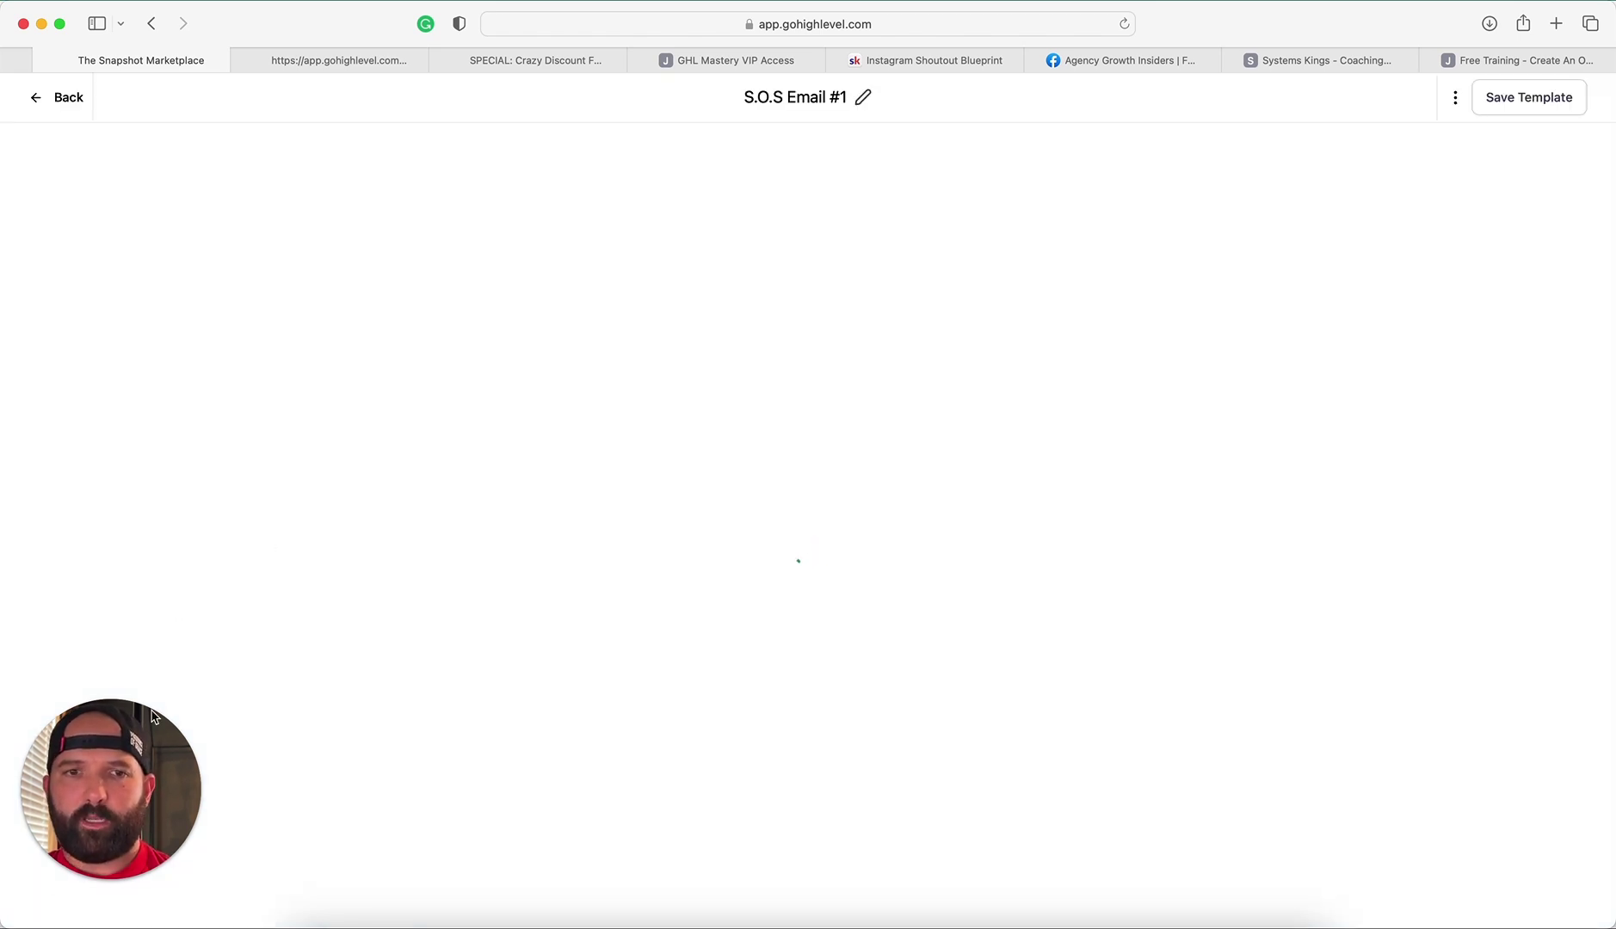
mouse_move(117, 768)
drag(117, 768, 1501, 765)
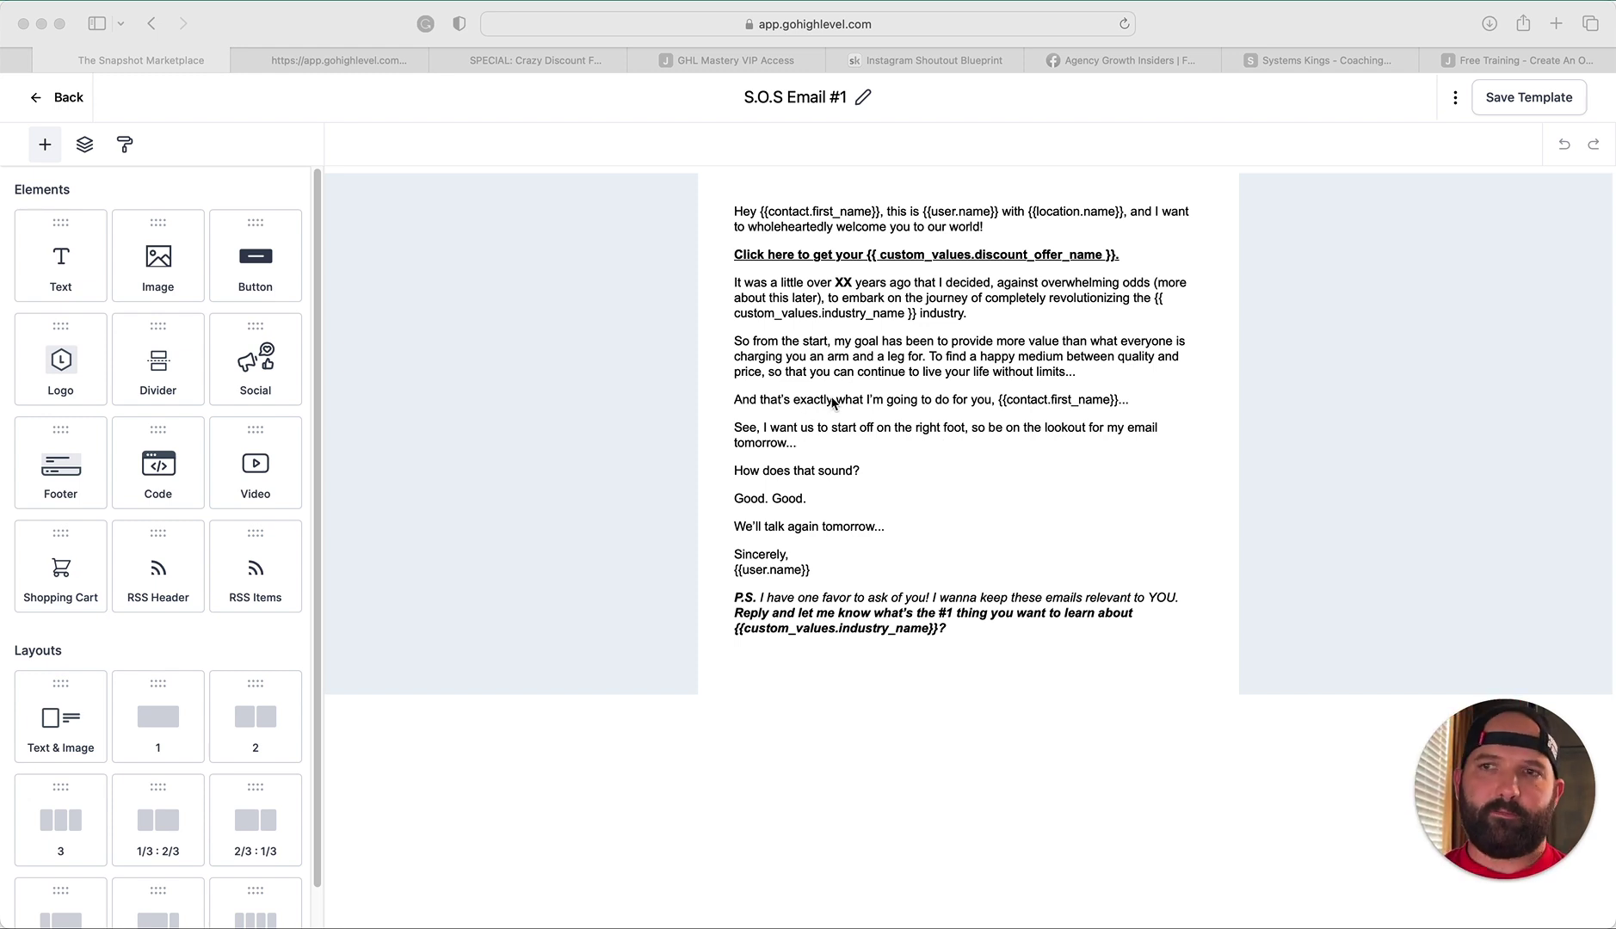
click(21, 99)
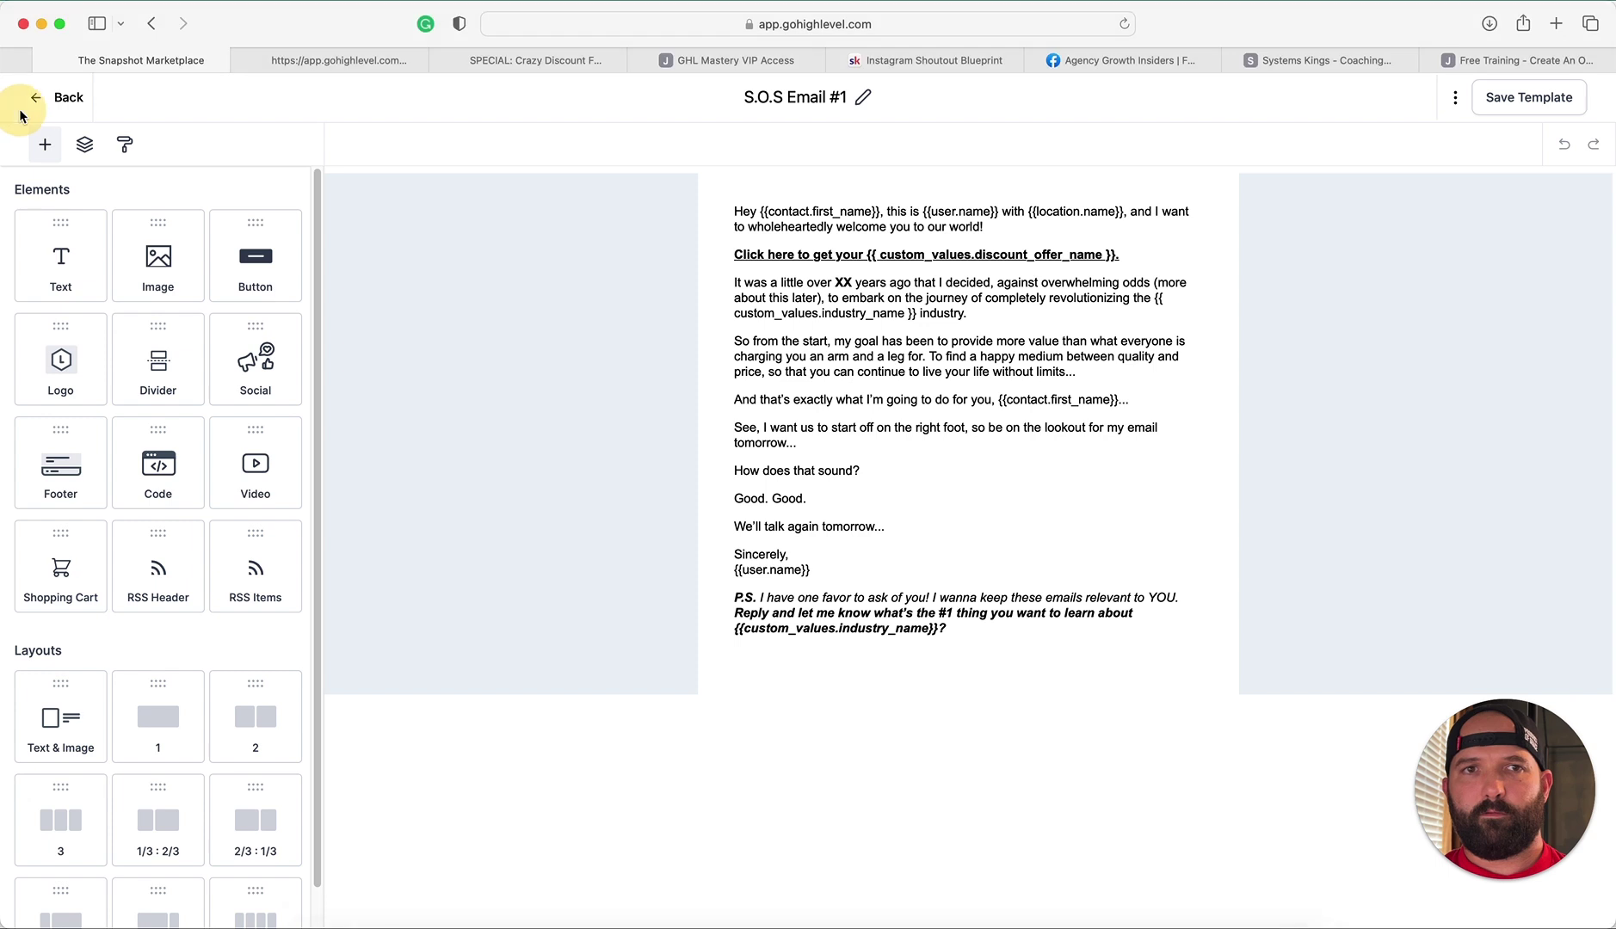
click(34, 98)
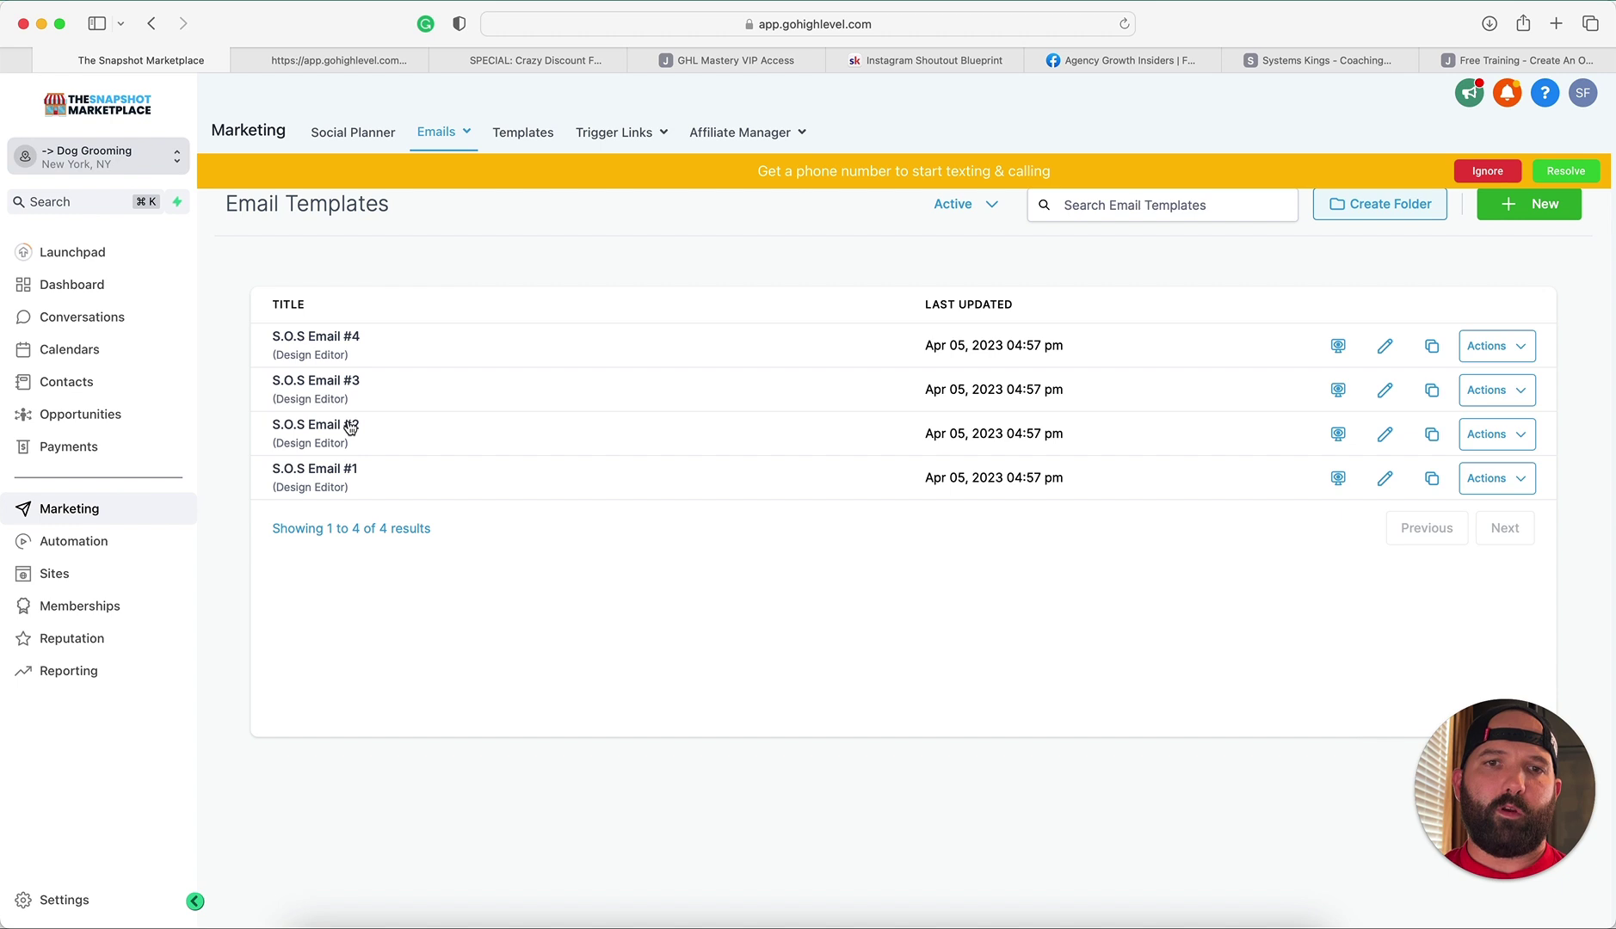
Step: Ignore the notice about getting a phone number and show the account's pipelines in the settings
click(1486, 170)
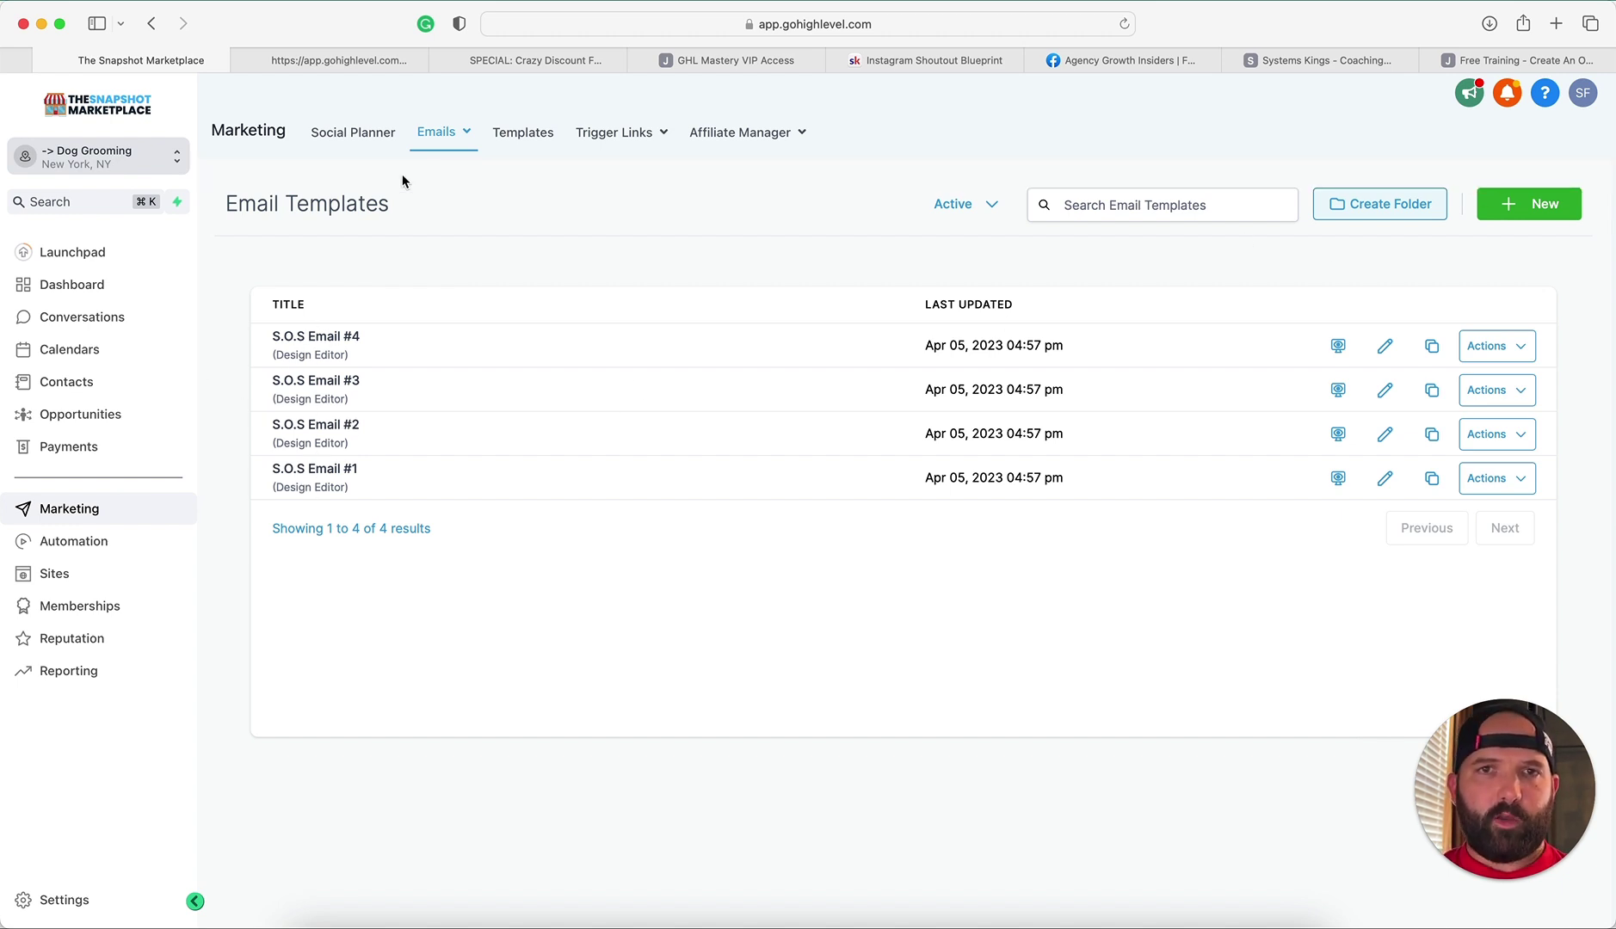
click(62, 541)
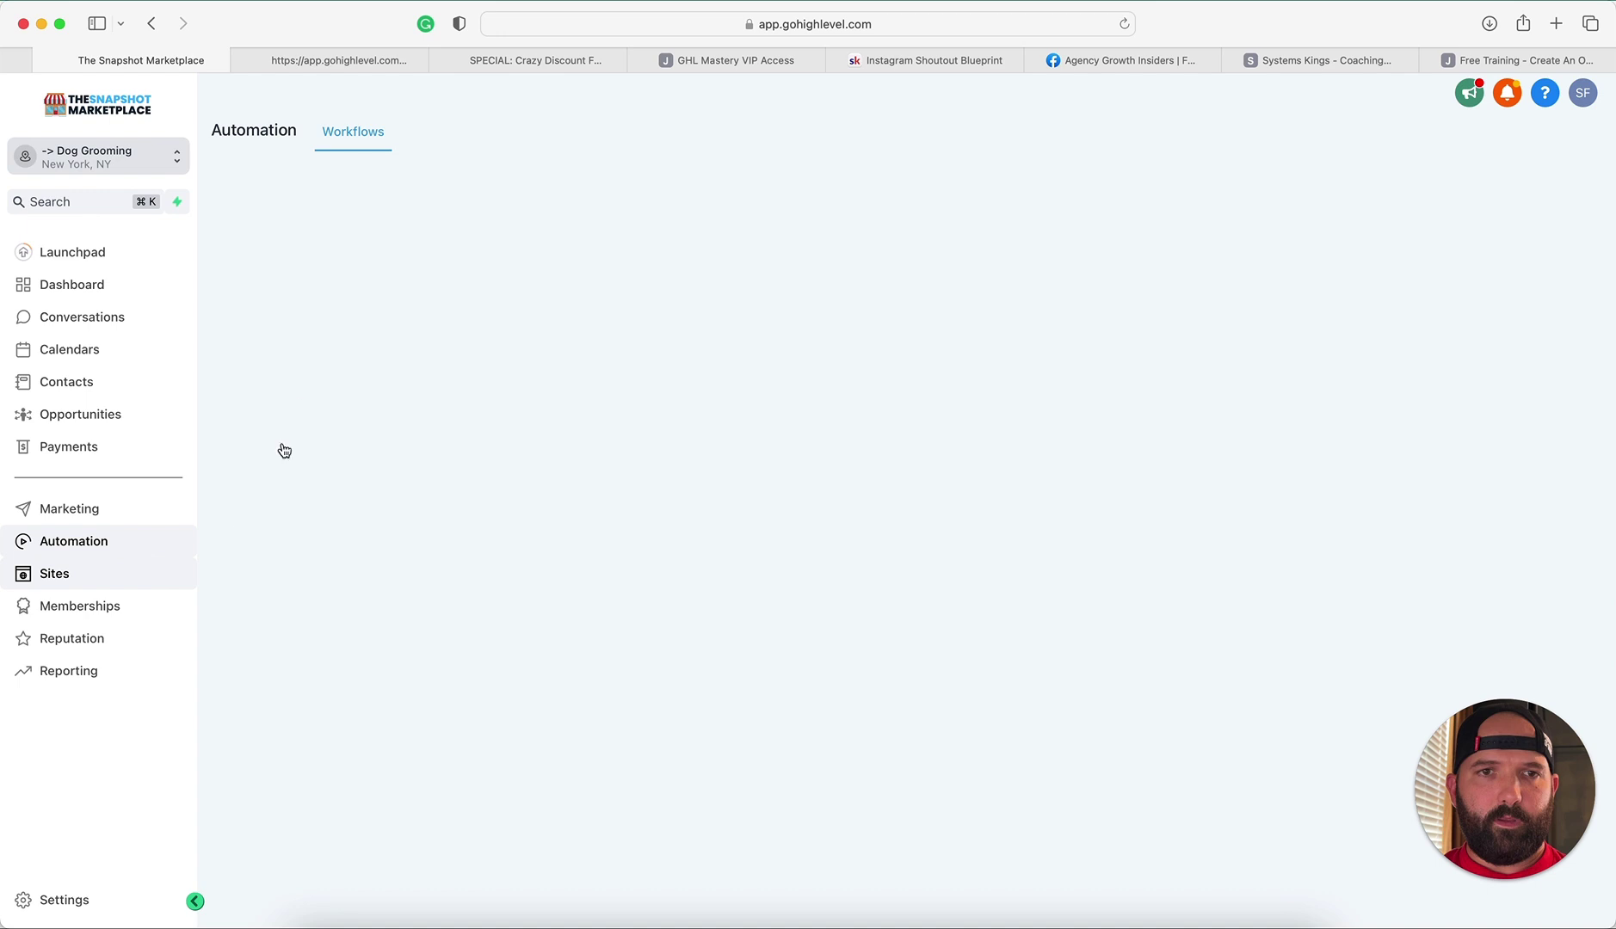
click(66, 898)
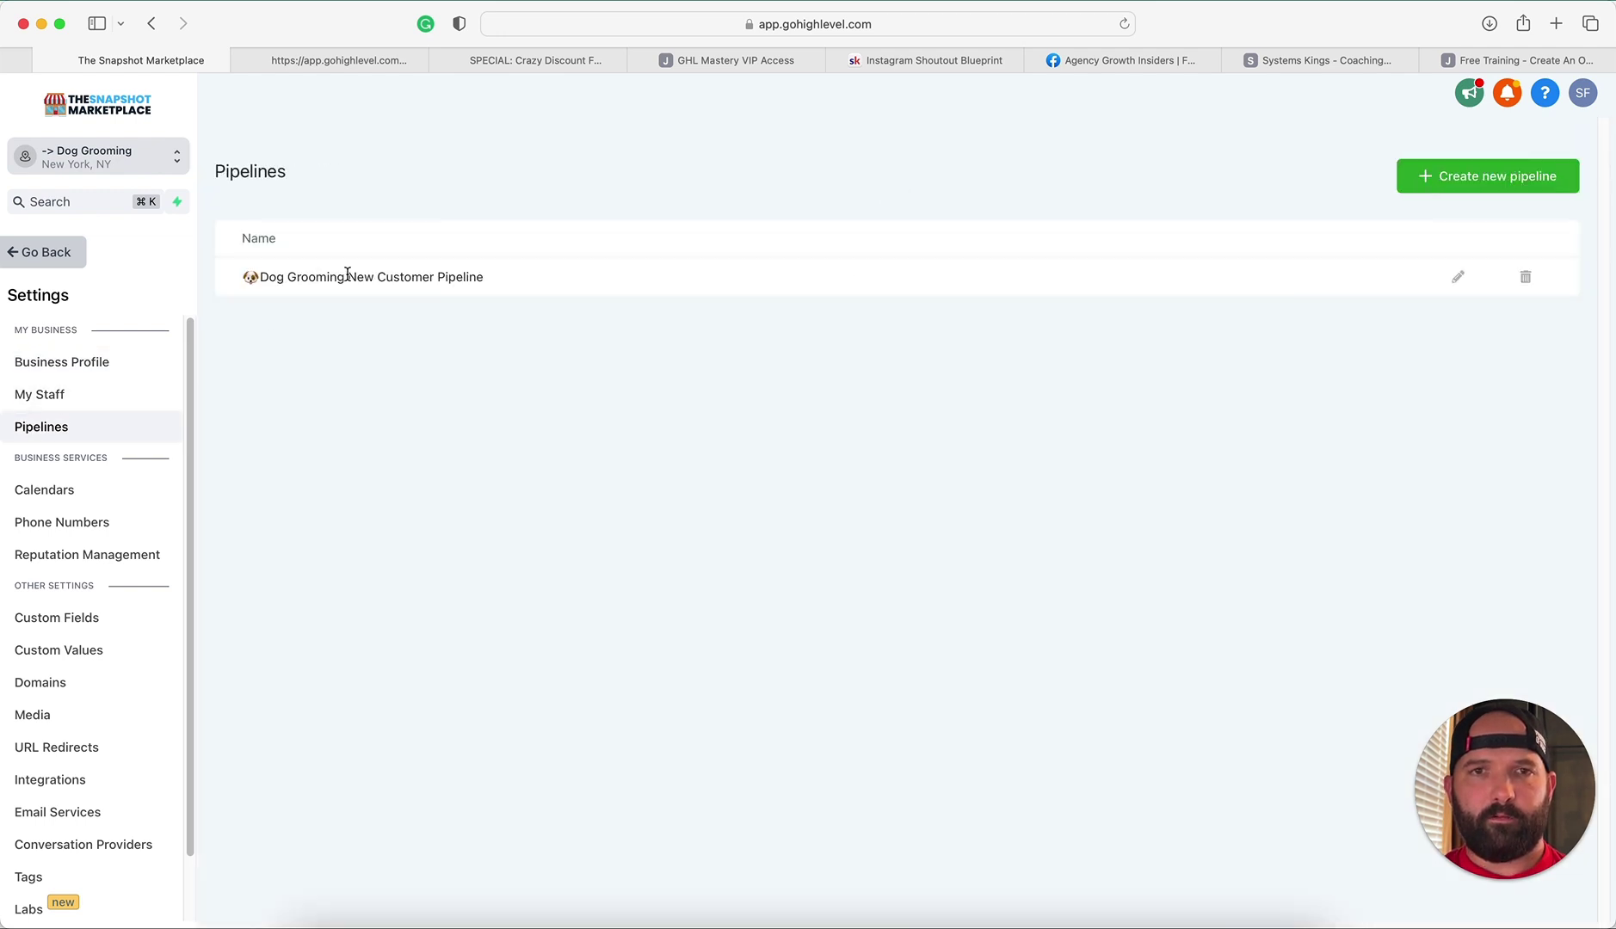
Step: Move the Job Done!! stage directly below Upgraded to Recurring Service in the Dog Grooming New Customer Pipeline and save it
click(1458, 277)
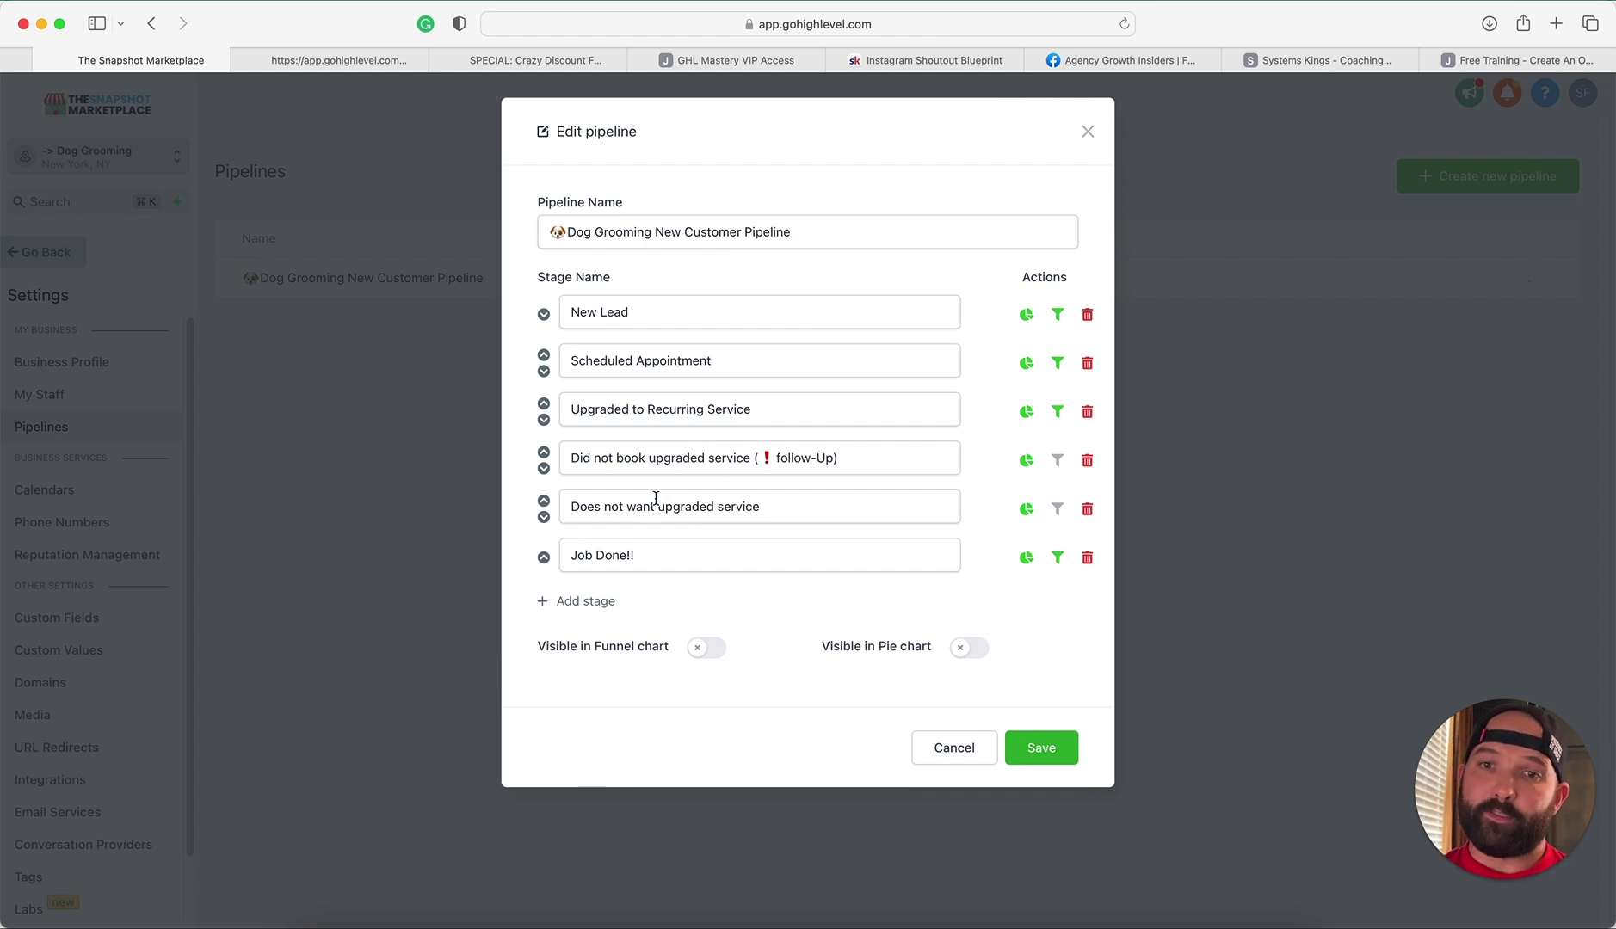
click(544, 517)
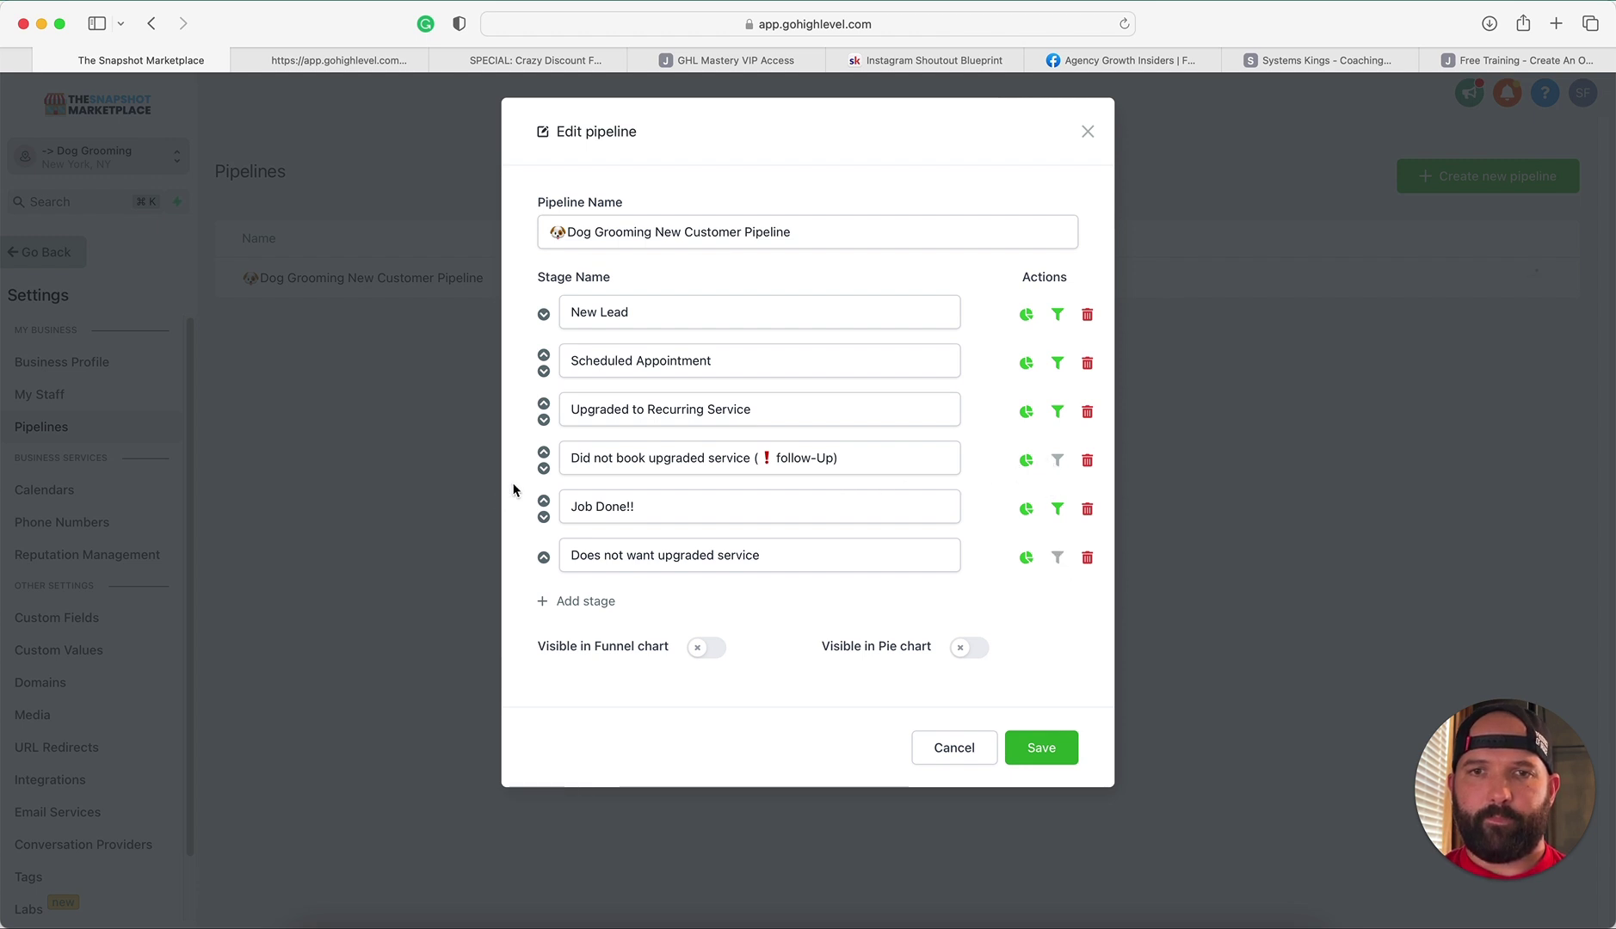
click(544, 501)
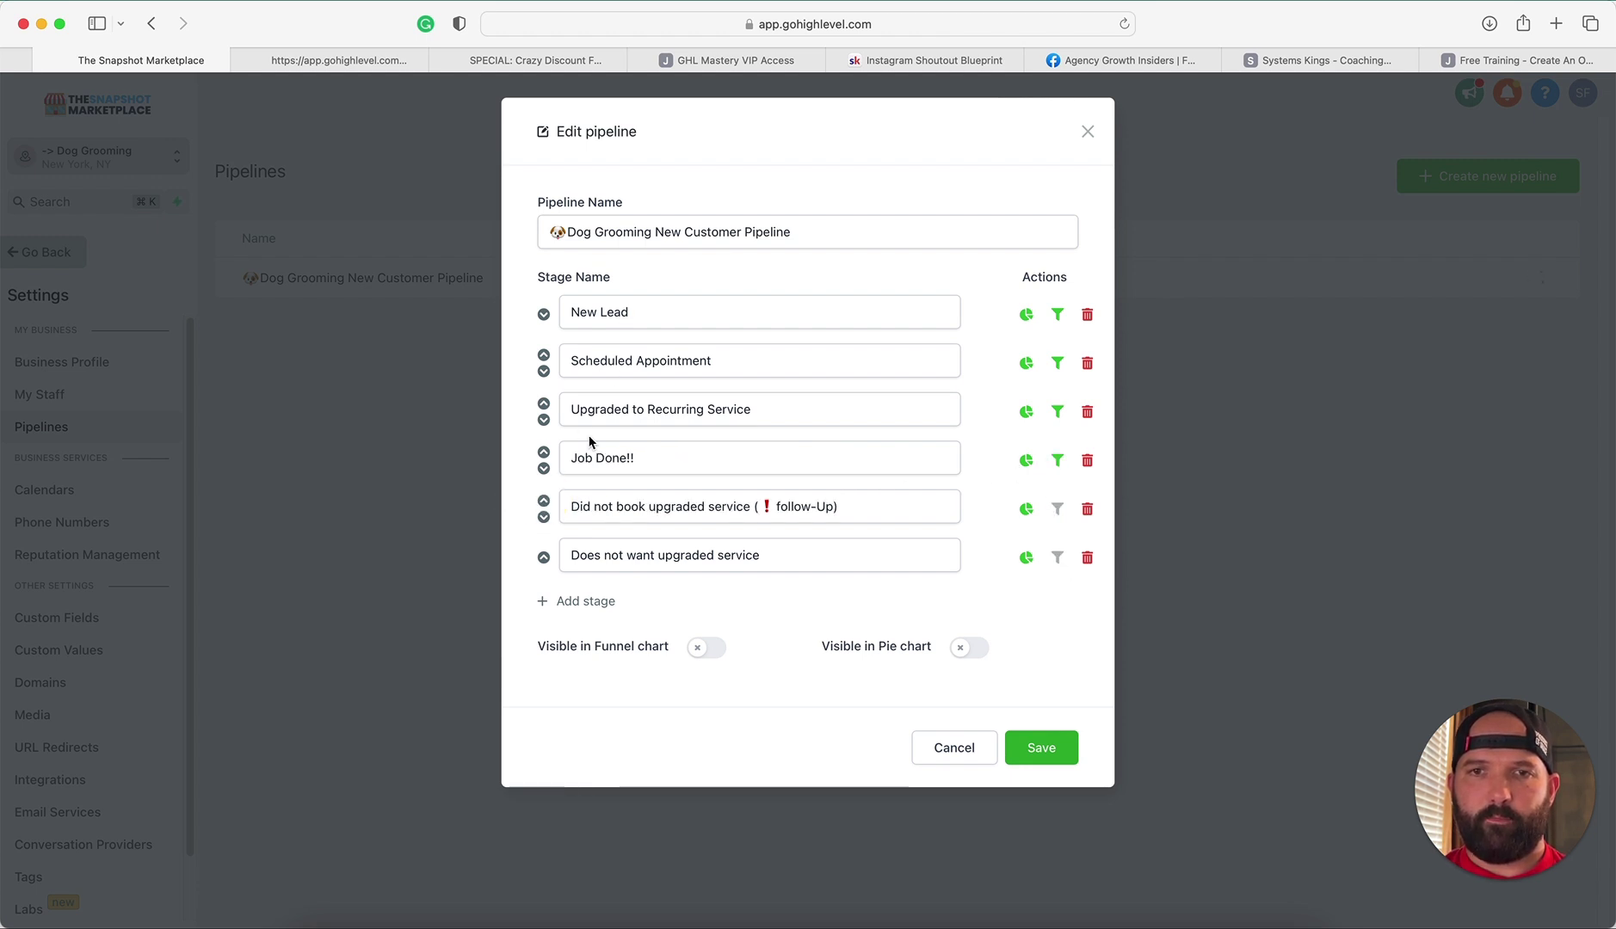
click(1073, 752)
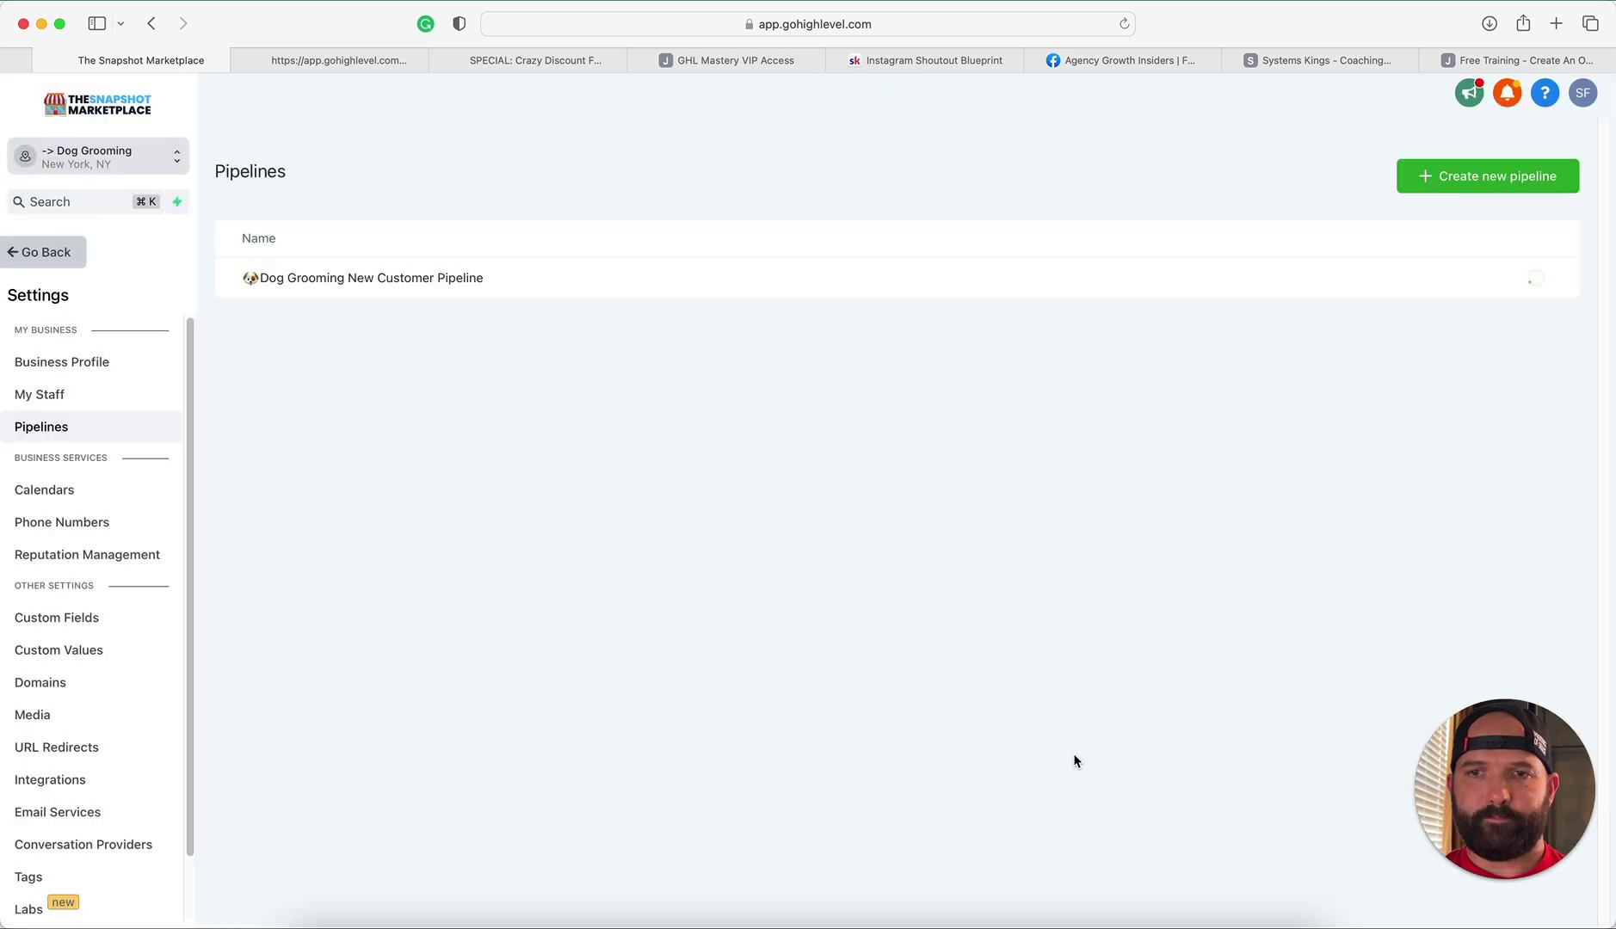